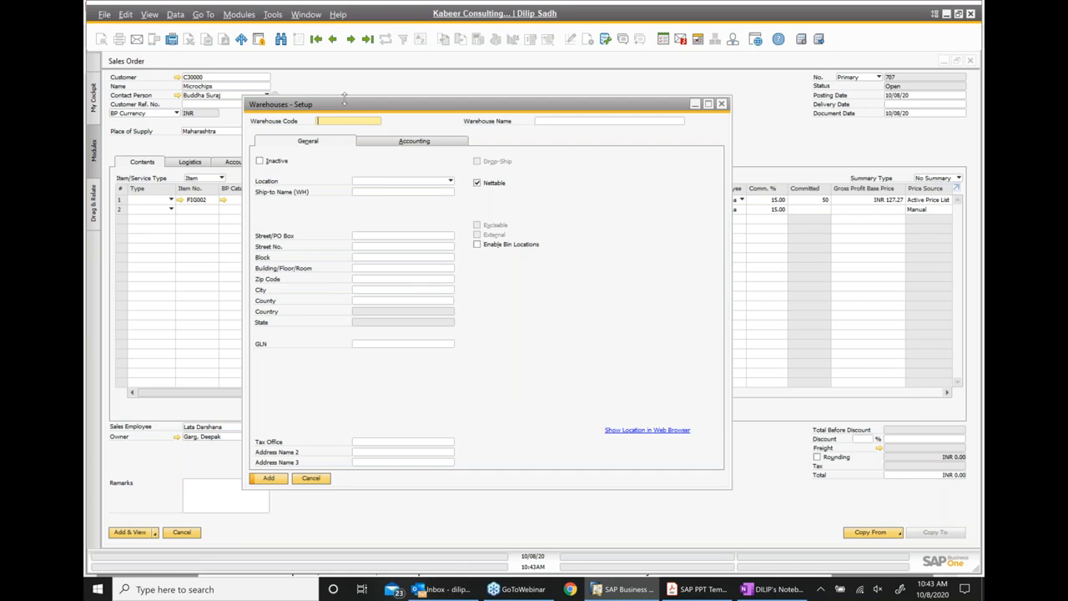
- Browse the general details of warehouses 01, 02 and 03, and return to warehouse 01
{"action": "left_click", "coordinate": [318, 42]}
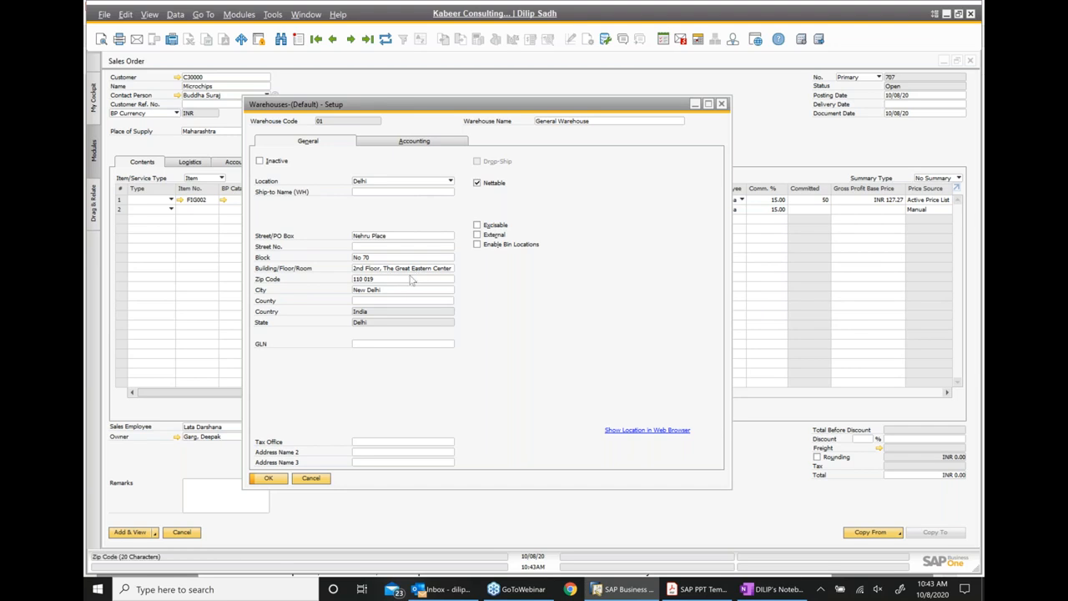
{"action": "left_click", "coordinate": [353, 45]}
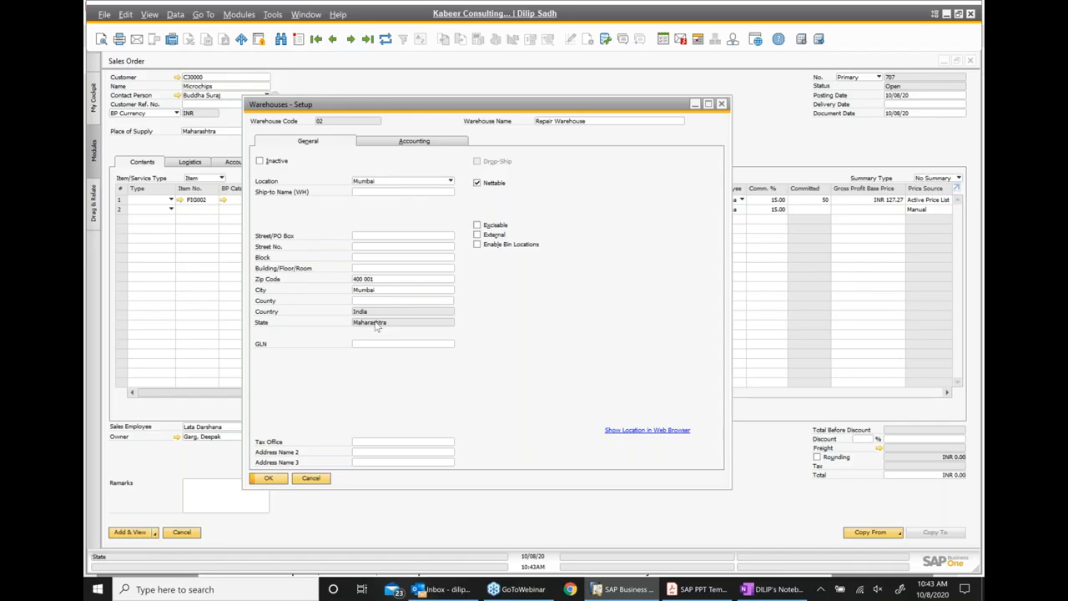
{"action": "left_click", "coordinate": [350, 39]}
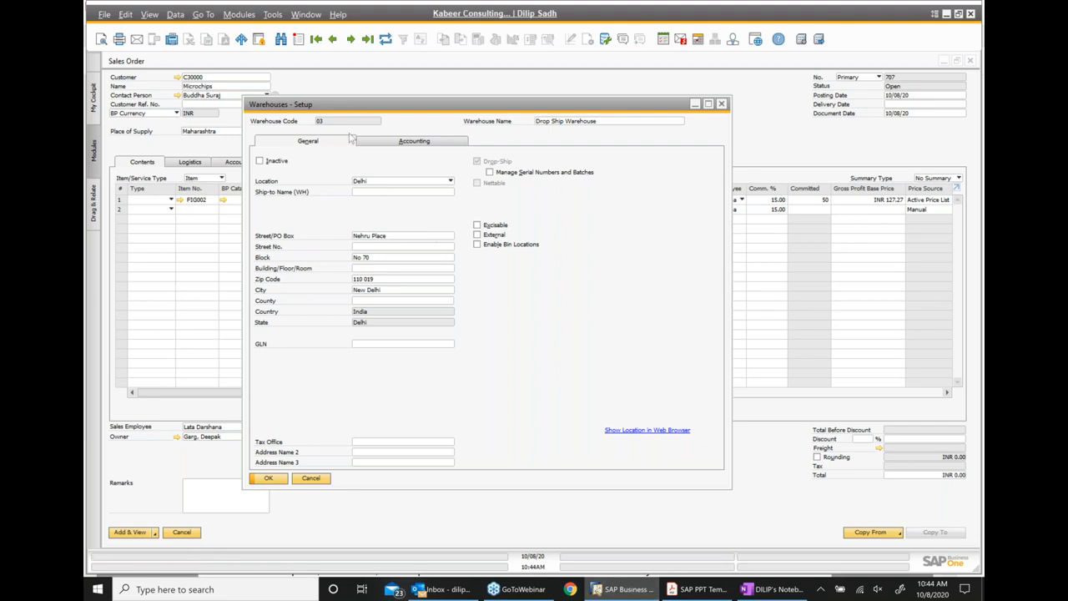
{"action": "left_click", "coordinate": [333, 40]}
{"action": "left_click", "coordinate": [333, 40]}
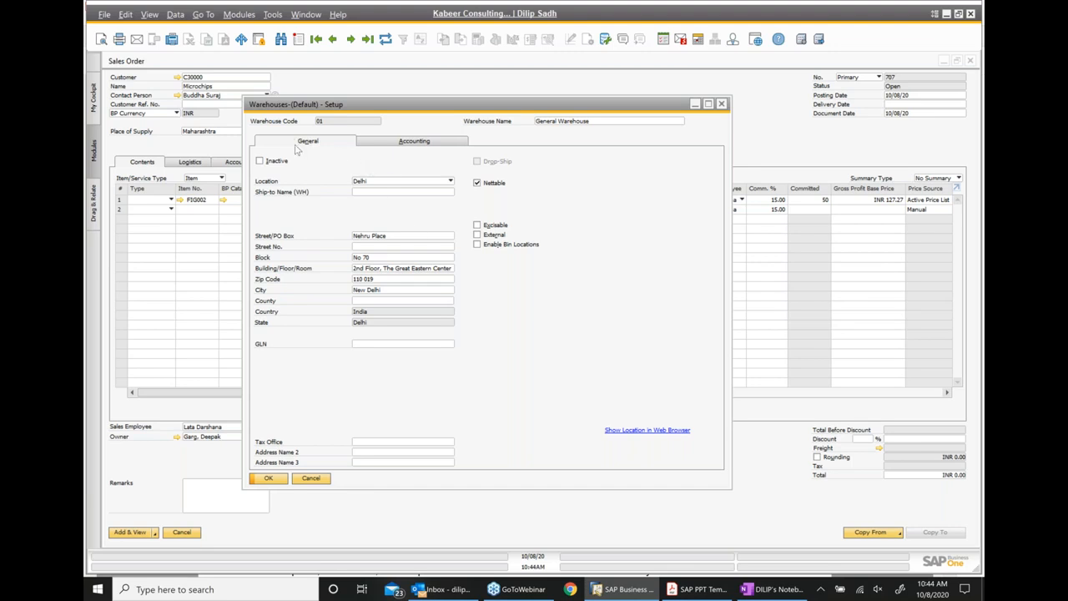
- Review the General Warehouse's accounting settings, widening the account type column to read the account labels
{"action": "left_click", "coordinate": [420, 145]}
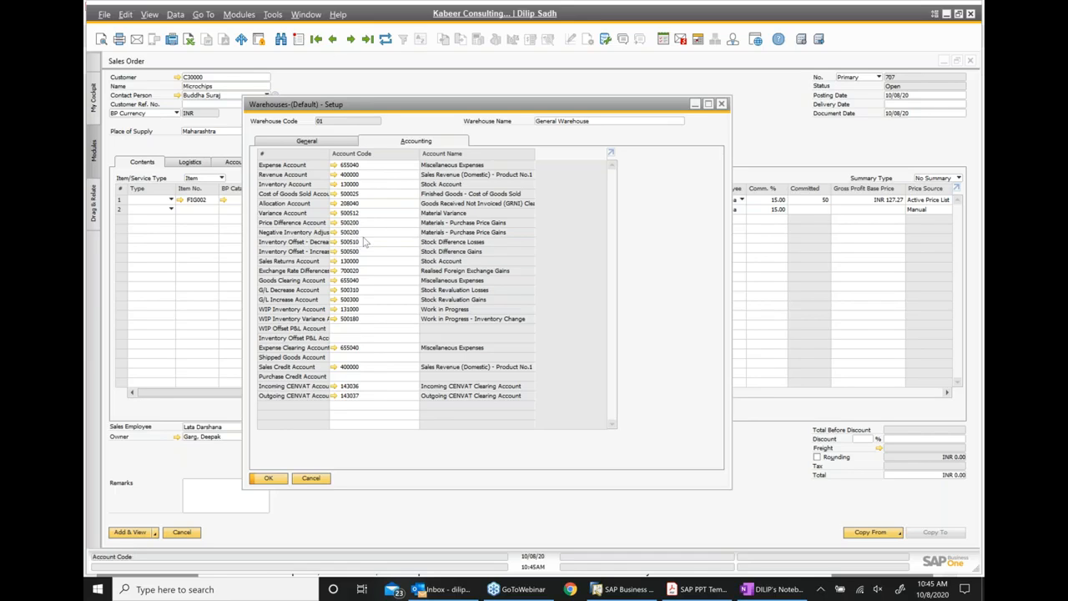
{"action": "left_click", "coordinate": [341, 163]}
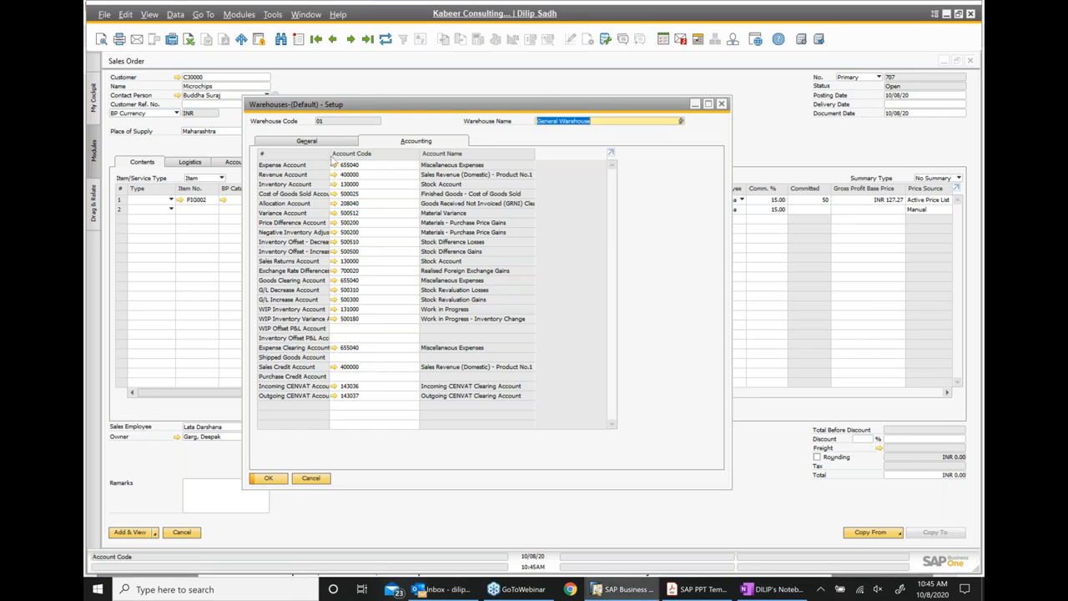
{"action": "left_click_drag", "start_coordinate": [330, 157], "coordinate": [345, 157]}
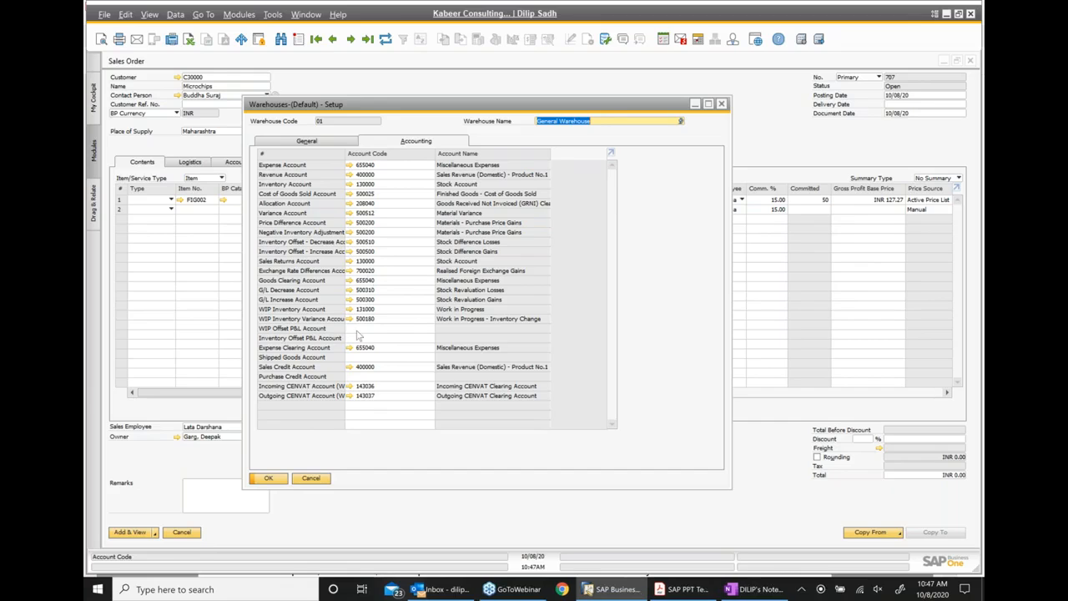
- Duplicate the General Warehouse record and give the copy warehouse code 08
{"action": "left_click", "coordinate": [307, 141]}
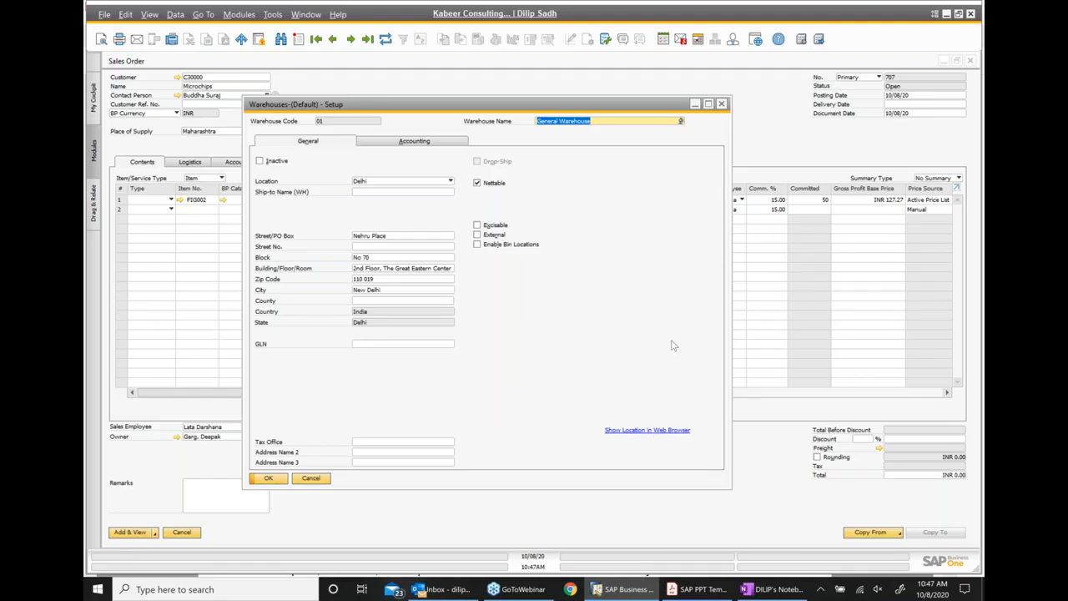
{"action": "right_click", "coordinate": [618, 219]}
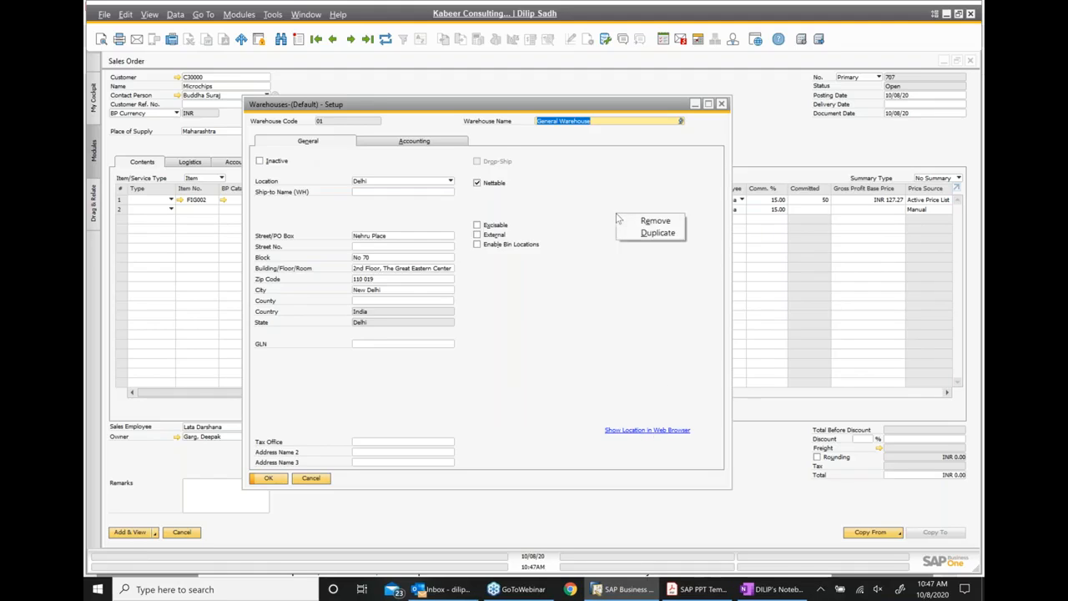
{"action": "left_click", "coordinate": [657, 233]}
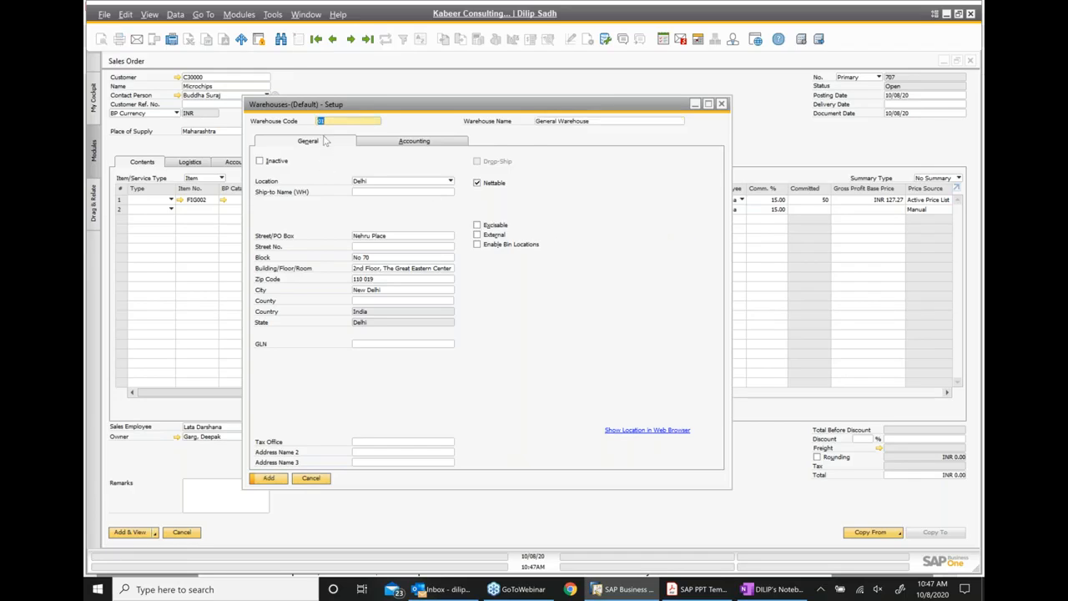
{"action": "type", "text": "0"}
- Name the duplicated warehouse "Warehouse in Faridabad" and set its city to "Faridabd"
{"action": "left_click_drag", "start_coordinate": [539, 122], "coordinate": [594, 122]}
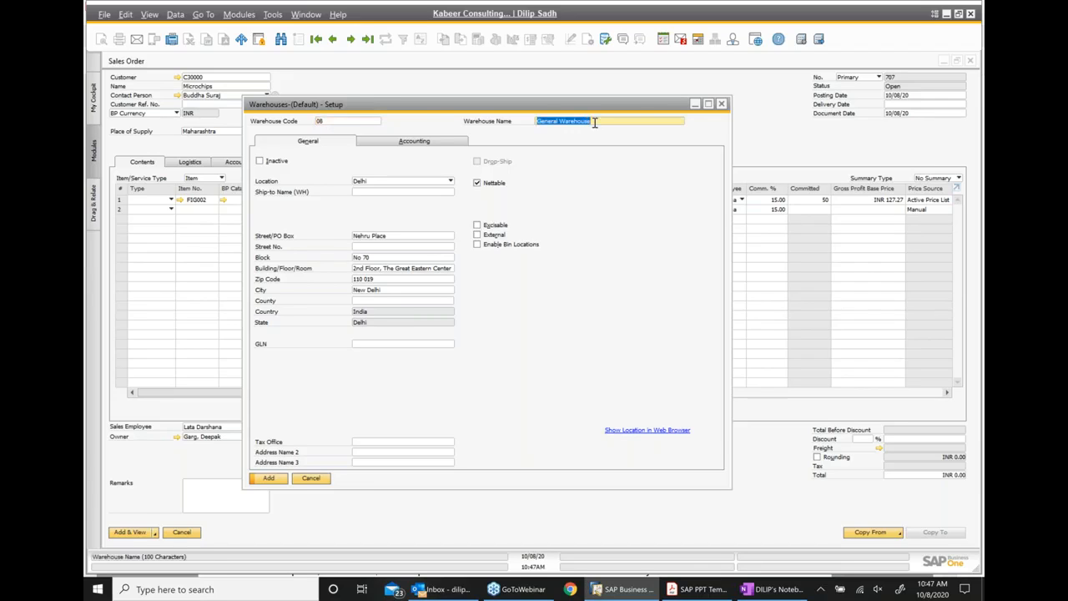
{"action": "type", "text": "Warehouse "}
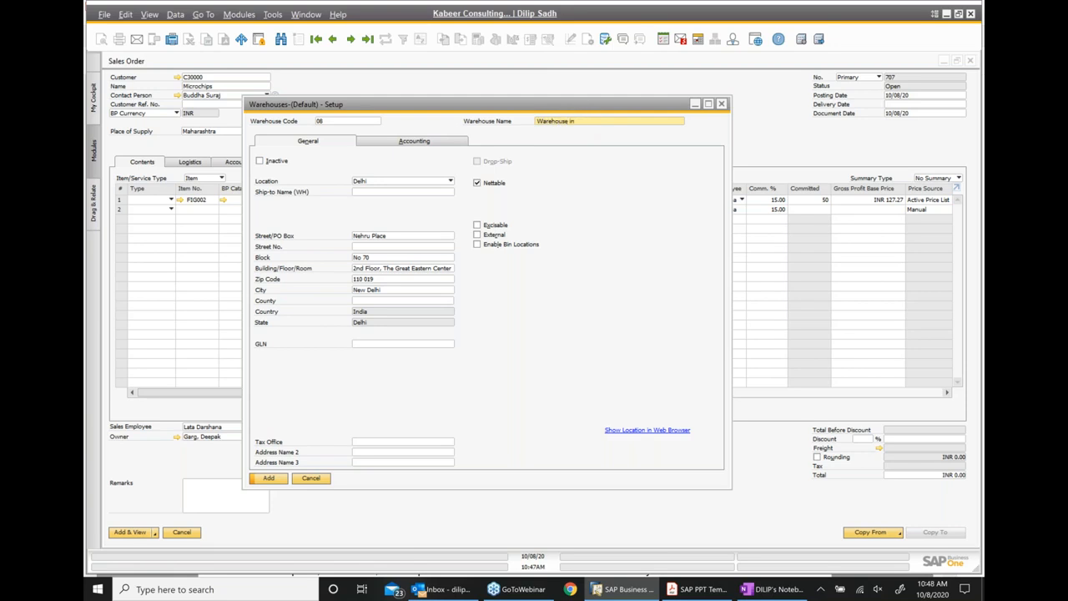
{"action": "type", "text": "in FARIDBAD"}
{"action": "key", "text": "BackSpace"}
{"action": "key", "text": "BackSpace"}
{"action": "key", "text": "BackSpace"}
{"action": "key", "text": "BackSpace"}
{"action": "key", "text": "BackSpace"}
{"action": "key", "text": "BackSpace"}
{"action": "key", "text": "BackSpace"}
{"action": "type", "text": "aridabad"}
{"action": "left_click", "coordinate": [384, 290]}
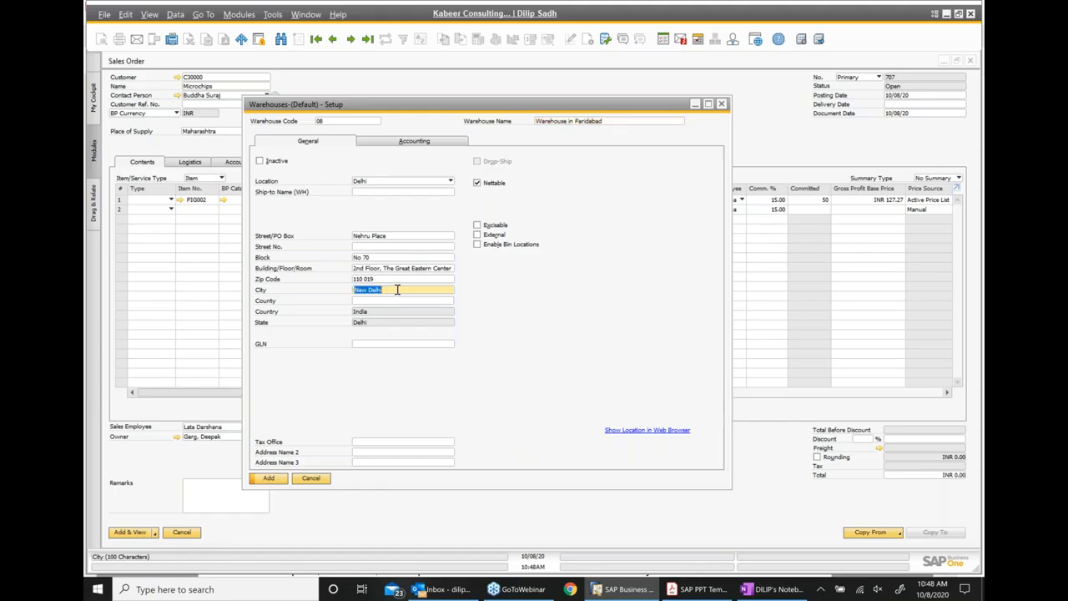
{"action": "type", "text": "Faridabd"}
- Check the duplicated warehouse's account assignments, and close the warehouse setup without saving the changes
{"action": "left_click", "coordinate": [422, 142]}
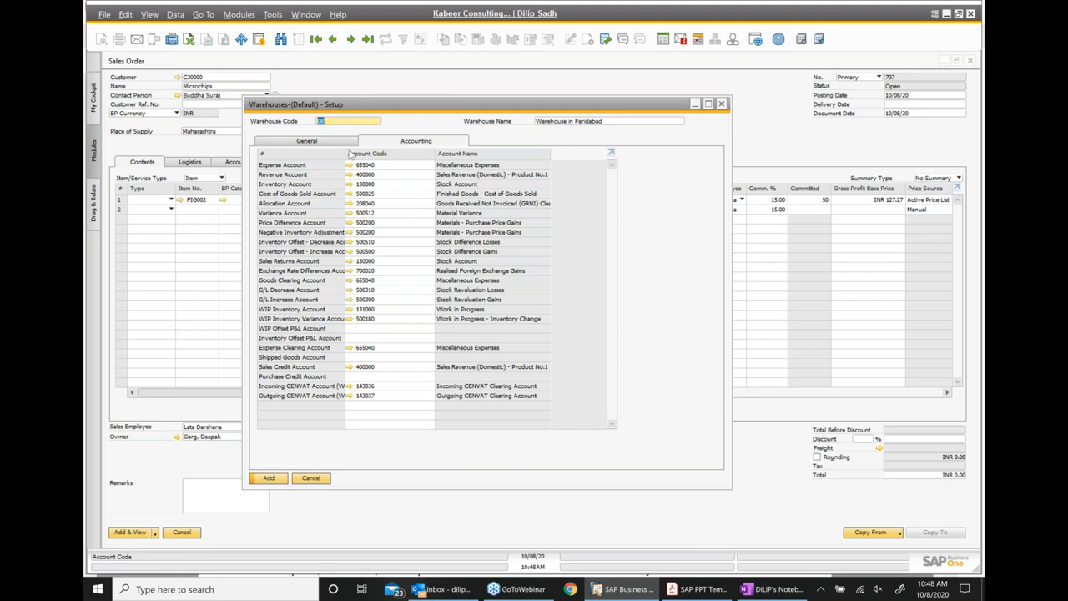
{"action": "left_click", "coordinate": [317, 142]}
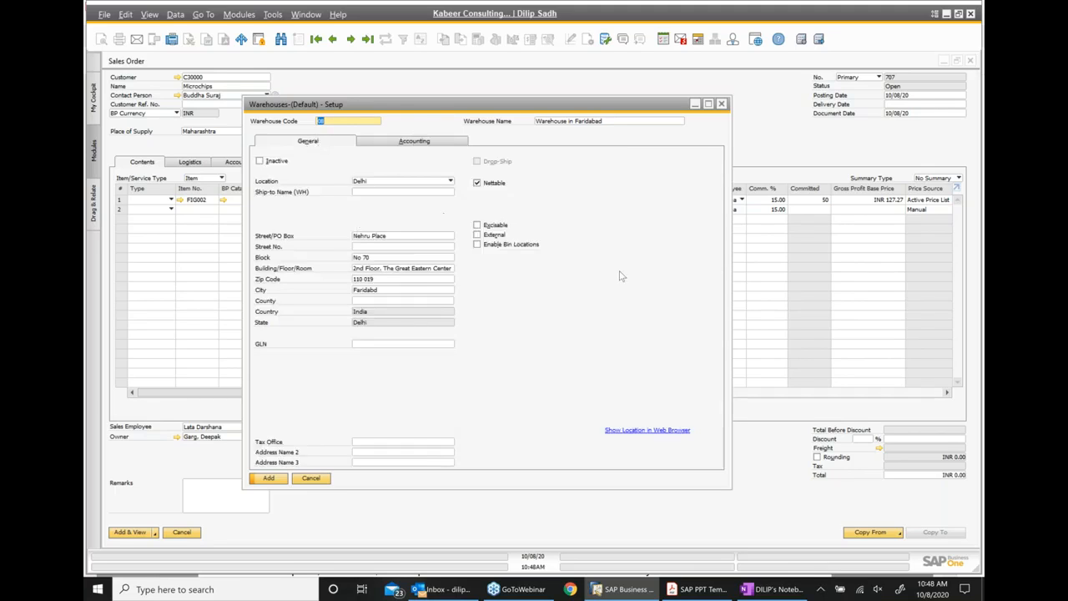
{"action": "right_click", "coordinate": [654, 255]}
{"action": "left_click", "coordinate": [425, 142]}
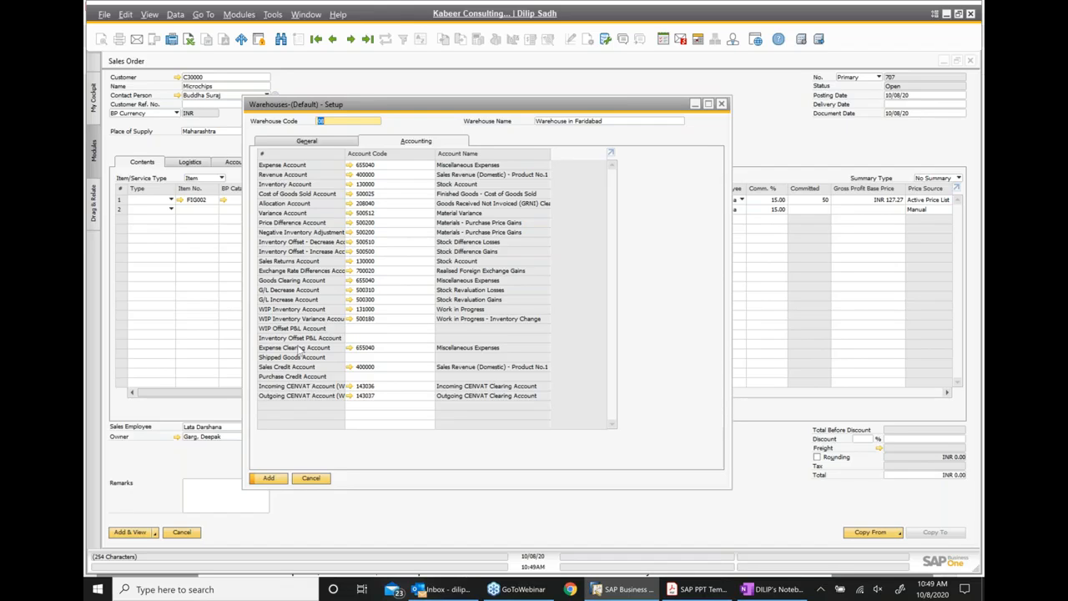
{"action": "left_click", "coordinate": [723, 104]}
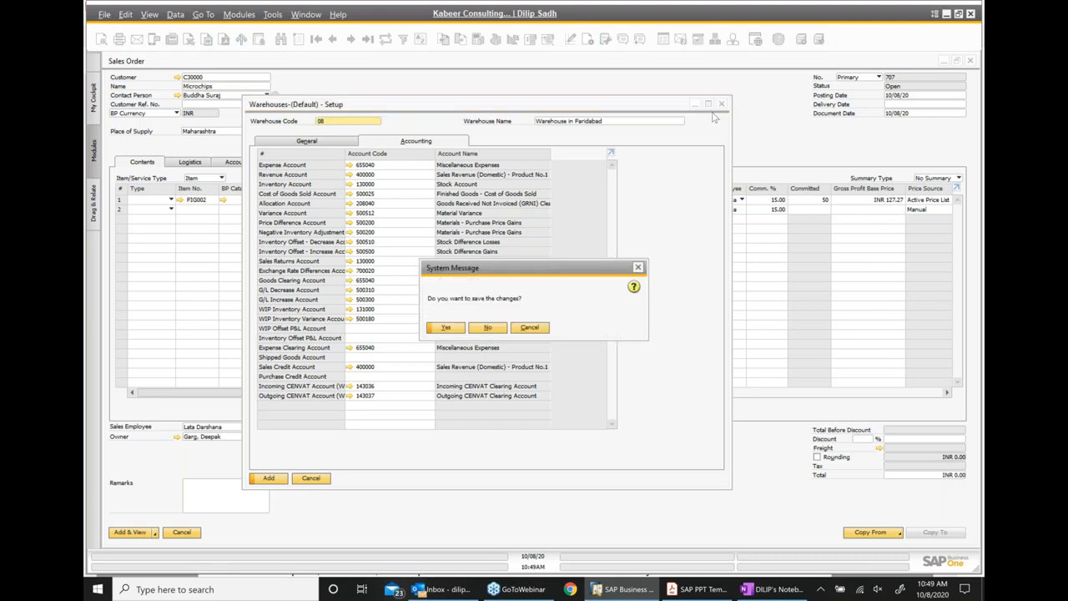
{"action": "left_click", "coordinate": [493, 329]}
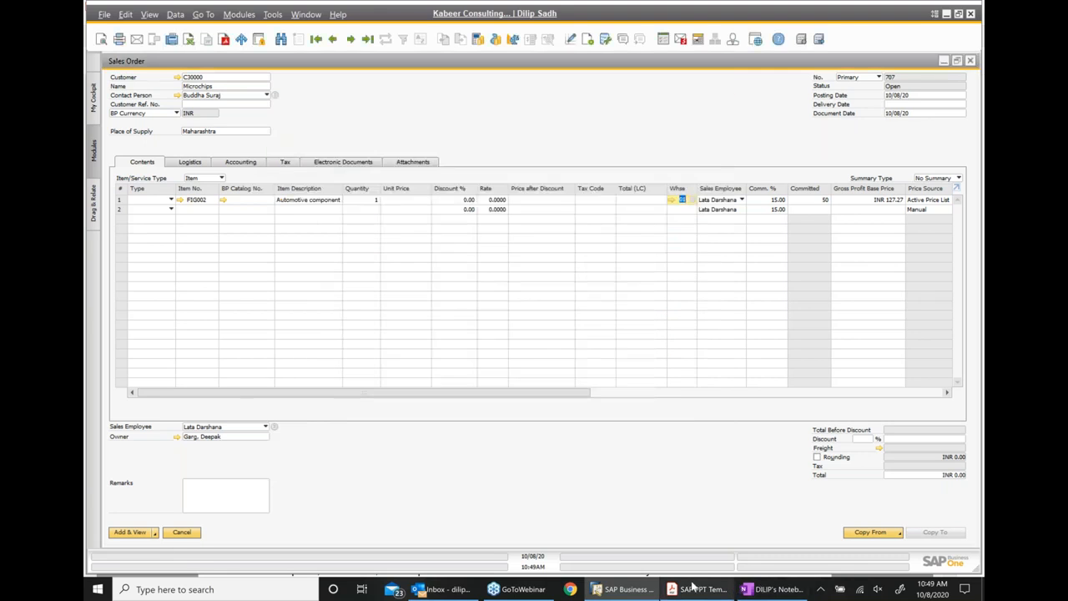
- Switch to the SAP PPT Template document in Acrobat Reader and advance to the "Bin Locations in the Warehouse" slide
{"action": "left_click", "coordinate": [691, 586]}
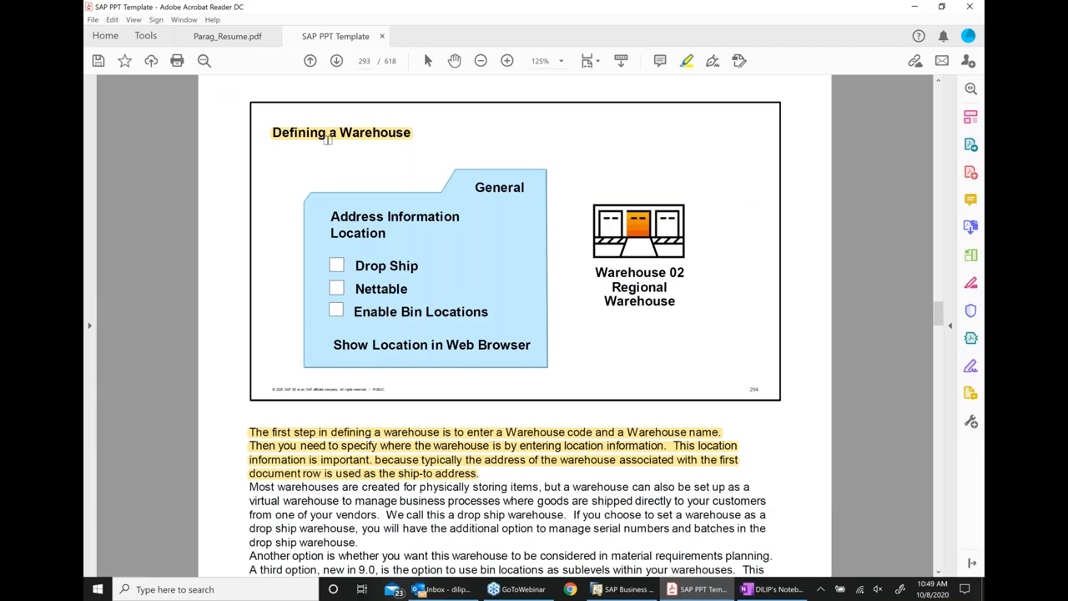
{"action": "left_click", "coordinate": [328, 140]}
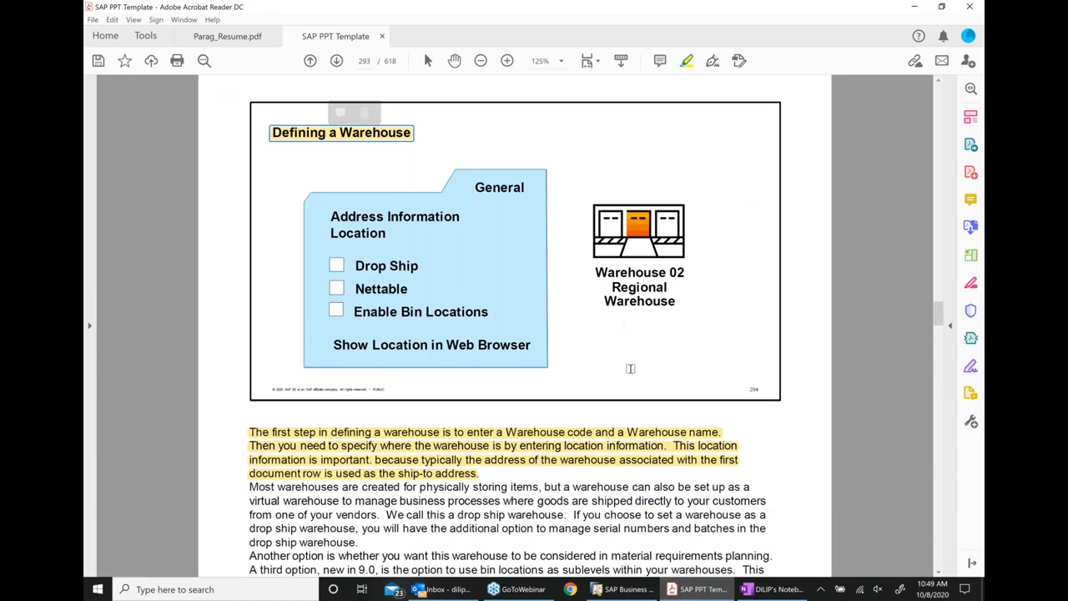
{"action": "left_click", "coordinate": [337, 61]}
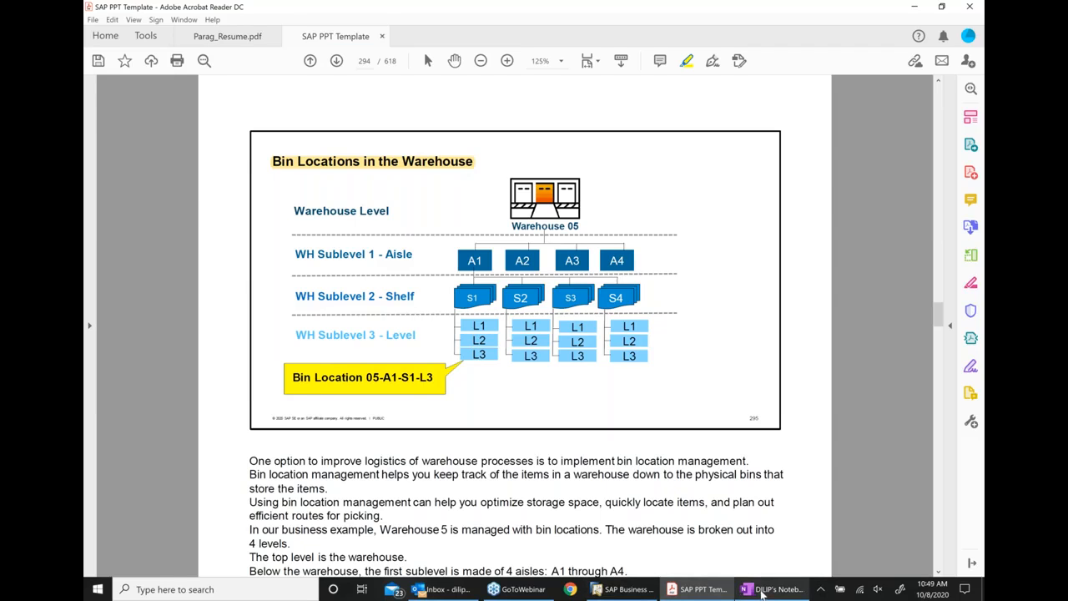
- Switch to OneNote and add "Bin locations : physical location in the warehouse where material is being stored." below the "Thank you:" line
{"action": "left_click", "coordinate": [775, 590]}
{"action": "left_click", "coordinate": [426, 250]}
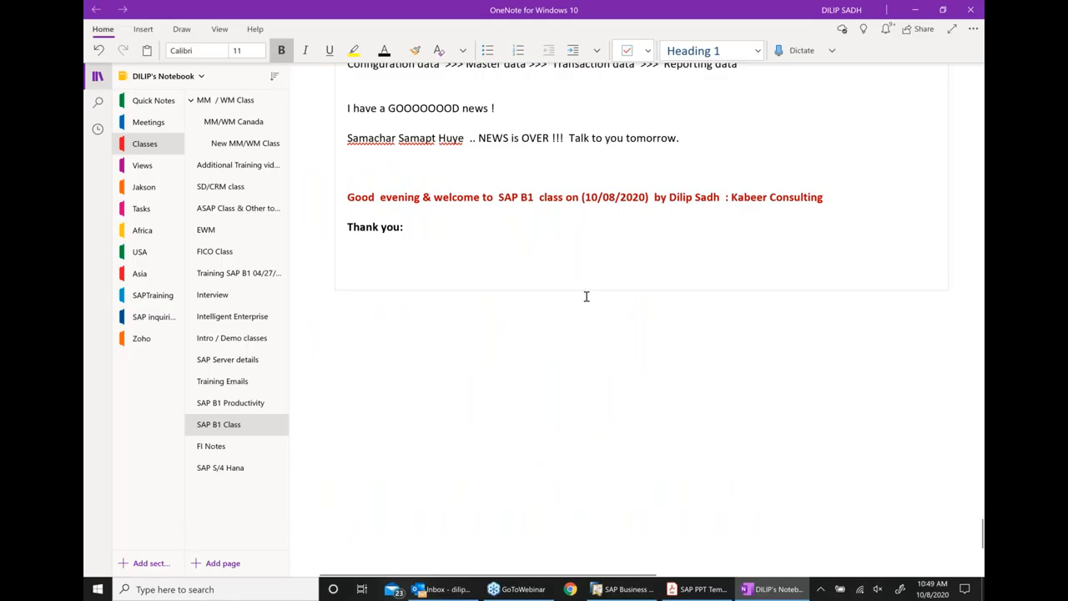
{"action": "type", "text": "Bin"}
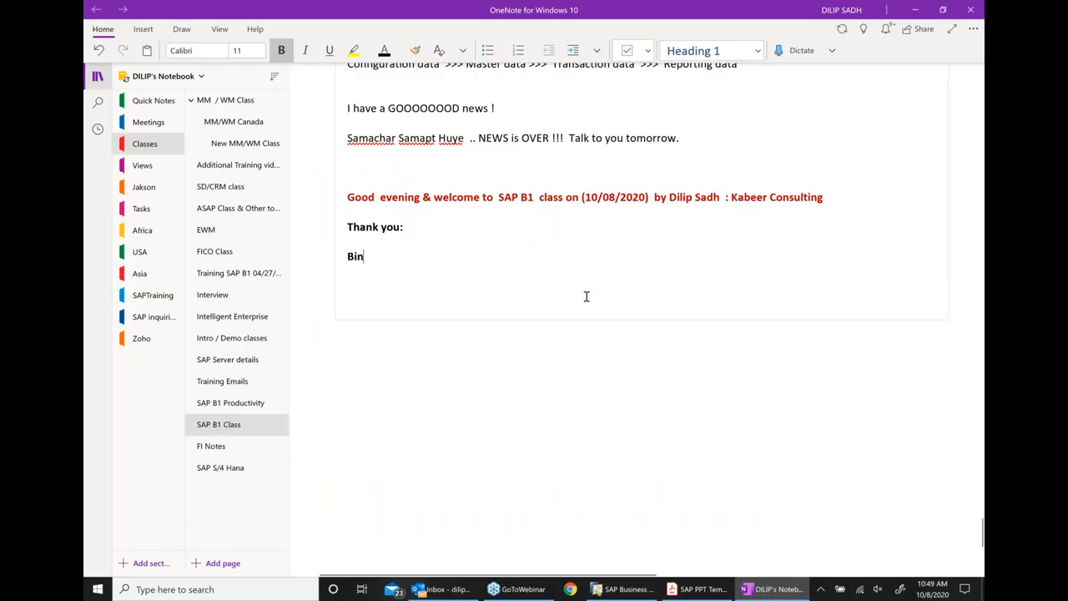
{"action": "type", "text": " locati"}
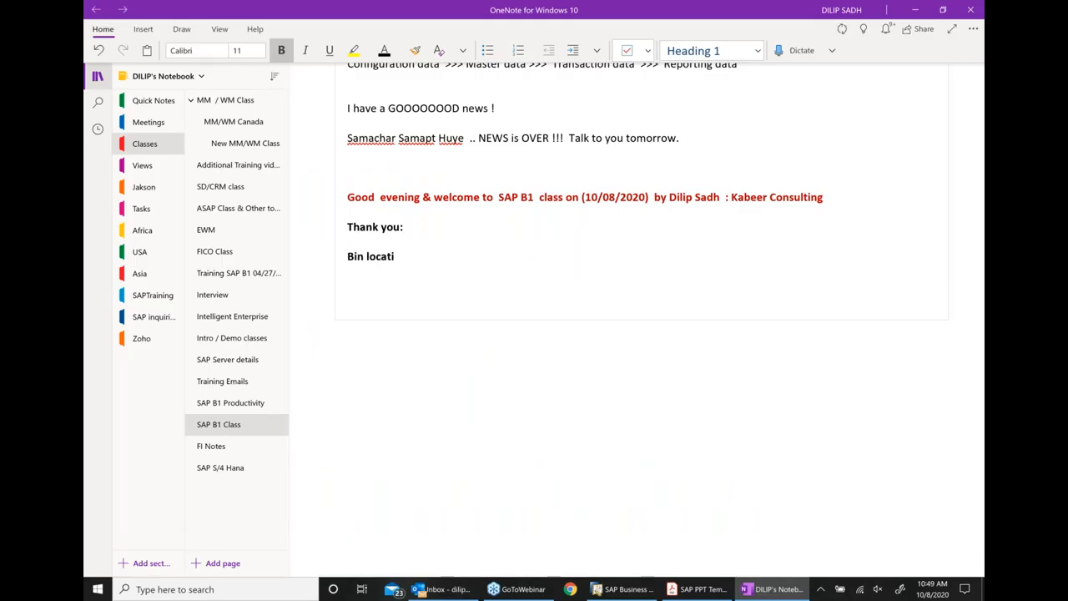
{"action": "type", "text": "ons  :"}
{"action": "type", "text": "physical location of"}
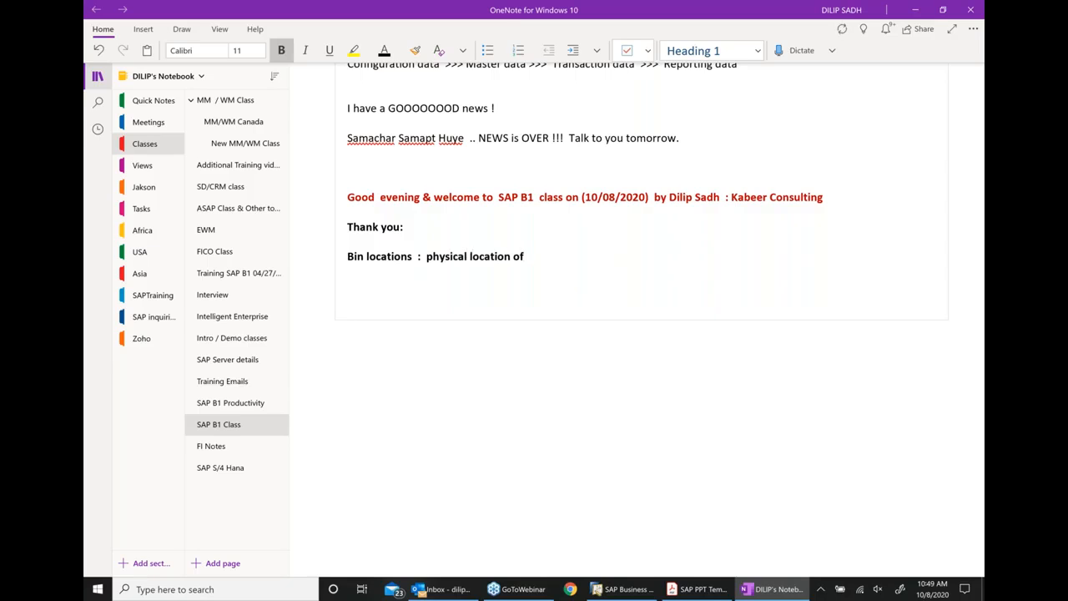
{"action": "key", "text": "BackSpace"}
{"action": "key", "text": "BackSpace"}
{"action": "type", "text": "in the warehous"}
{"action": "key", "text": "BackSpace"}
{"action": "type", "text": "us"}
{"action": "key", "text": "BackSpace"}
{"action": "type", "text": "e where"}
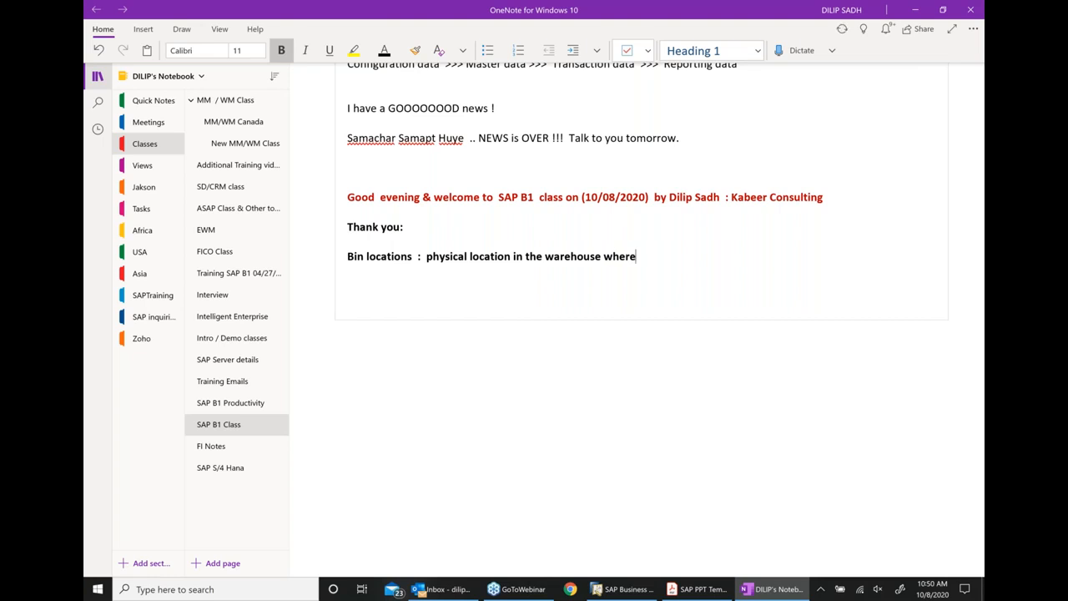
{"action": "type", "text": "  material is being stor"}
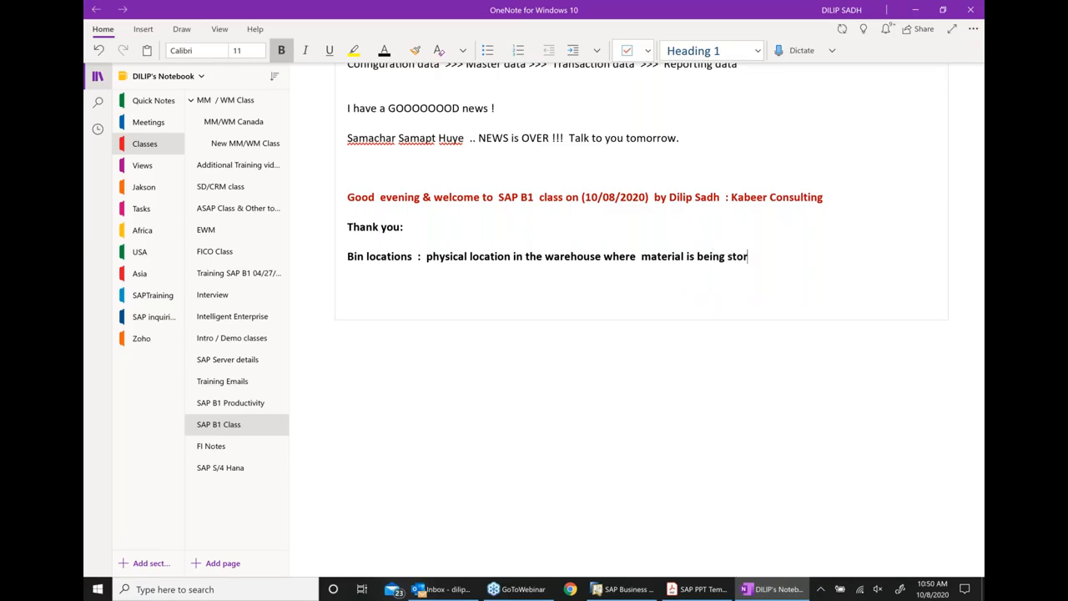
{"action": "type", "text": "edd."}
{"action": "key", "text": "BackSpace"}
{"action": "key", "text": "BackSpace"}
{"action": "key", "text": "BackSpace"}
{"action": "type", "text": "d."}
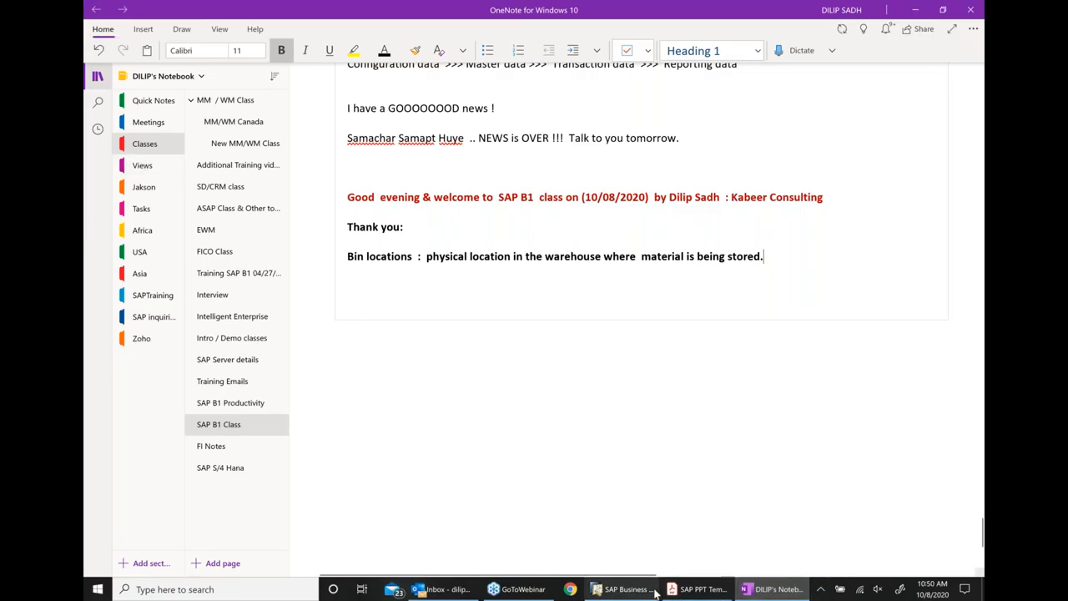
- Switch to SAP Business One and fill the purchase order with vendor Acme Associates and item A00001, J.B. Officeprint 1420
{"action": "left_click", "coordinate": [624, 590]}
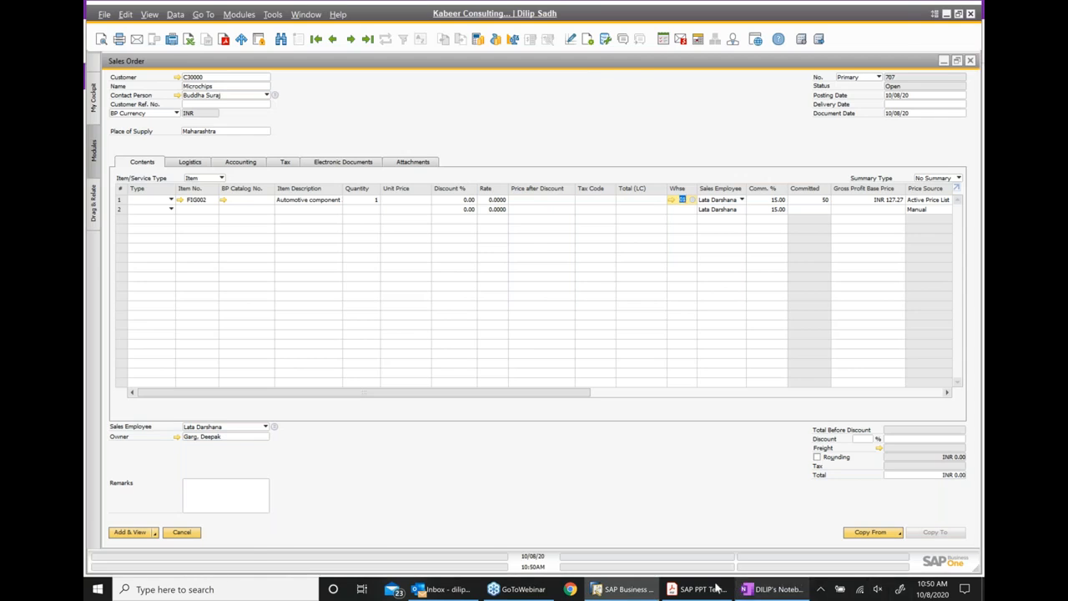
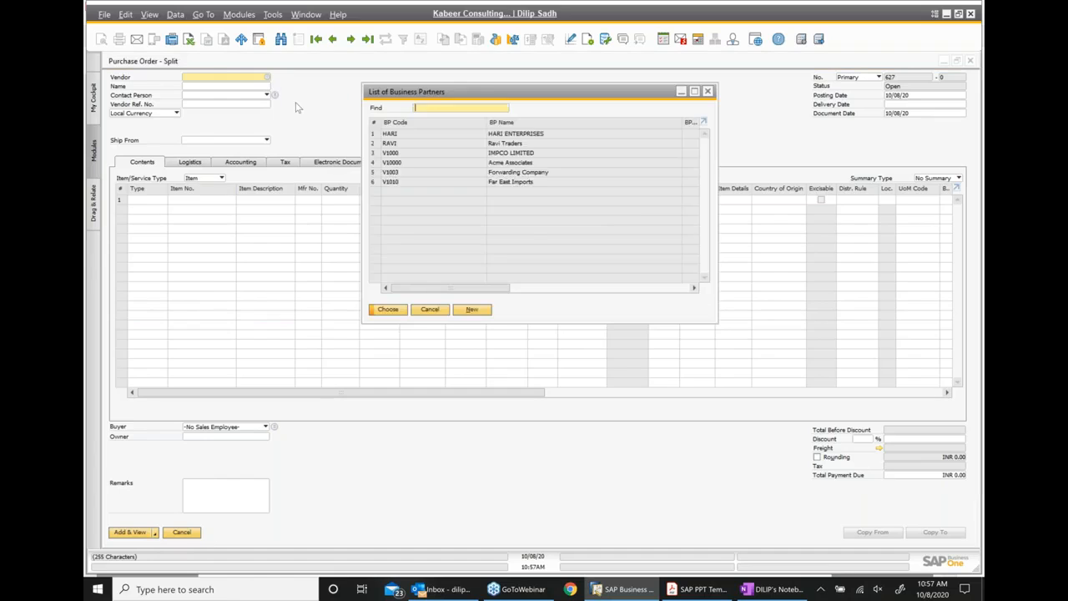
{"action": "double_click", "coordinate": [511, 164]}
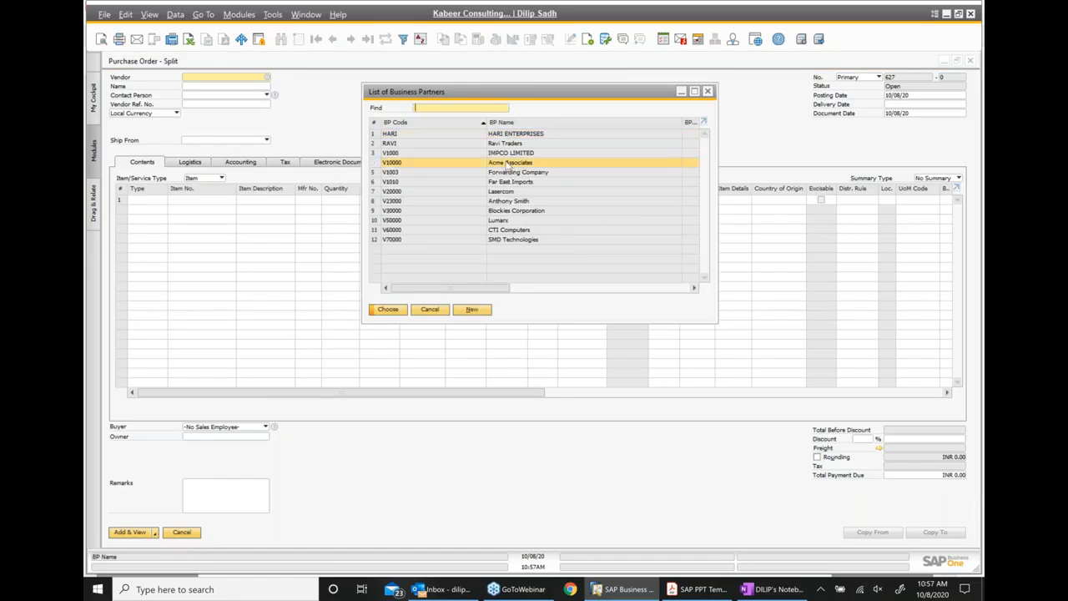
{"action": "left_click", "coordinate": [229, 202]}
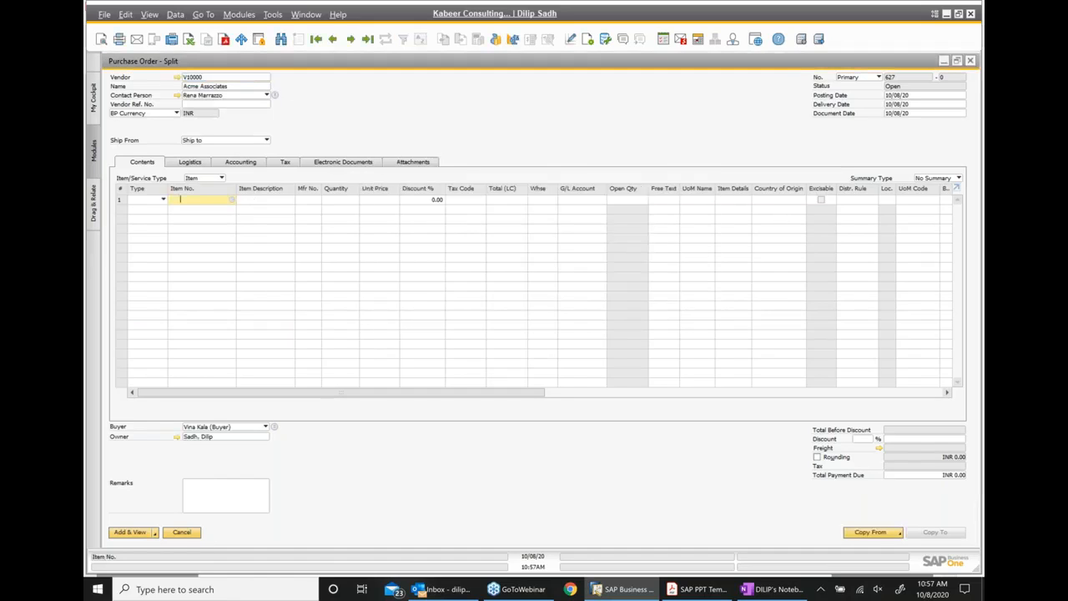
{"action": "left_click", "coordinate": [232, 200]}
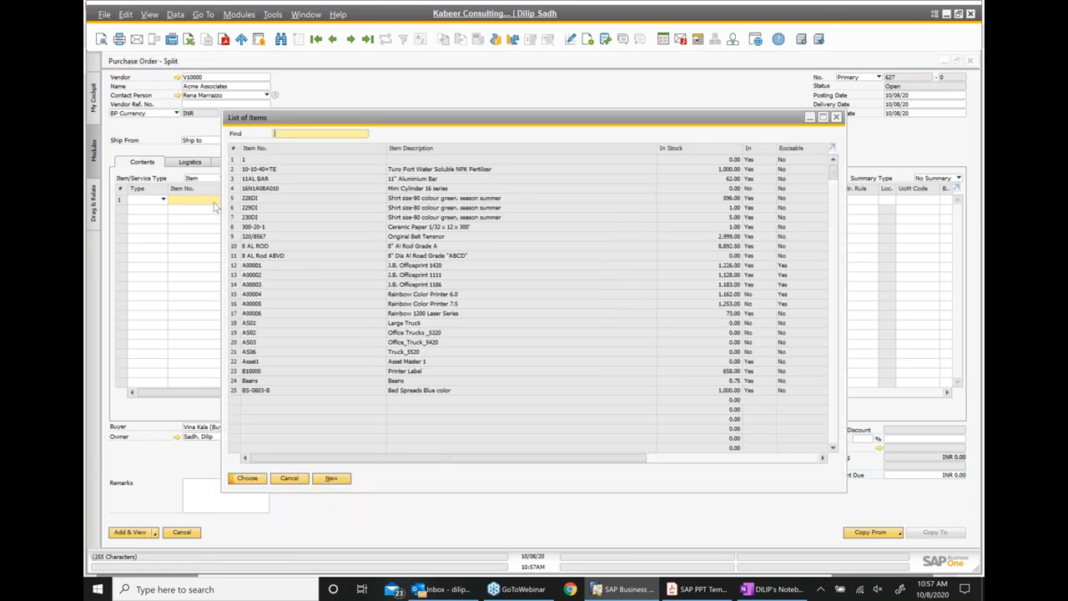
{"action": "double_click", "coordinate": [404, 266]}
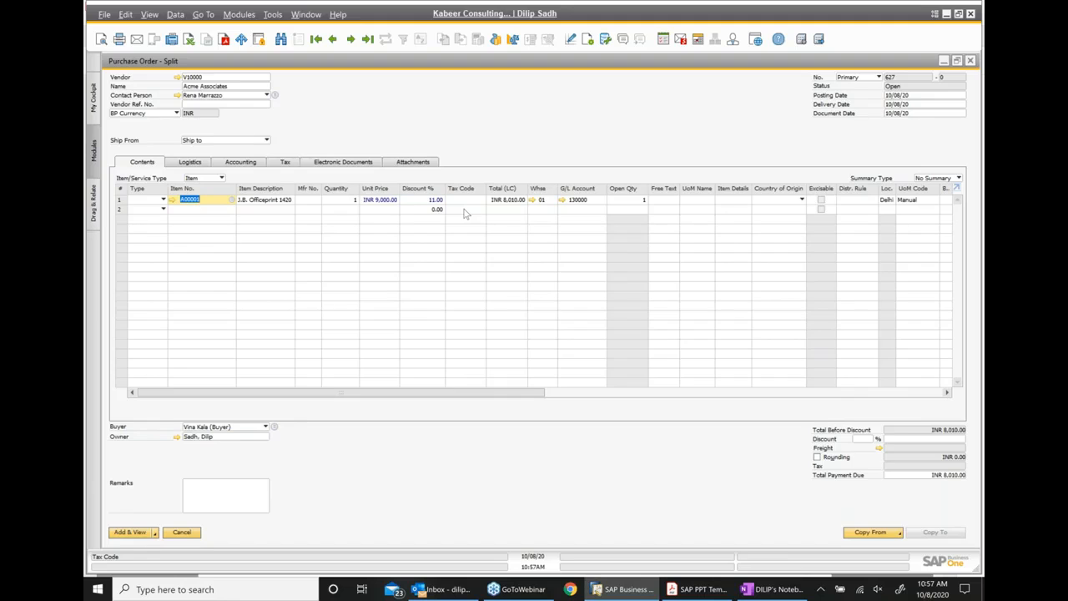
- Set the warehouse of the A00001 line in the purchase order to 05, Bin Warehouse
{"action": "left_click", "coordinate": [551, 203]}
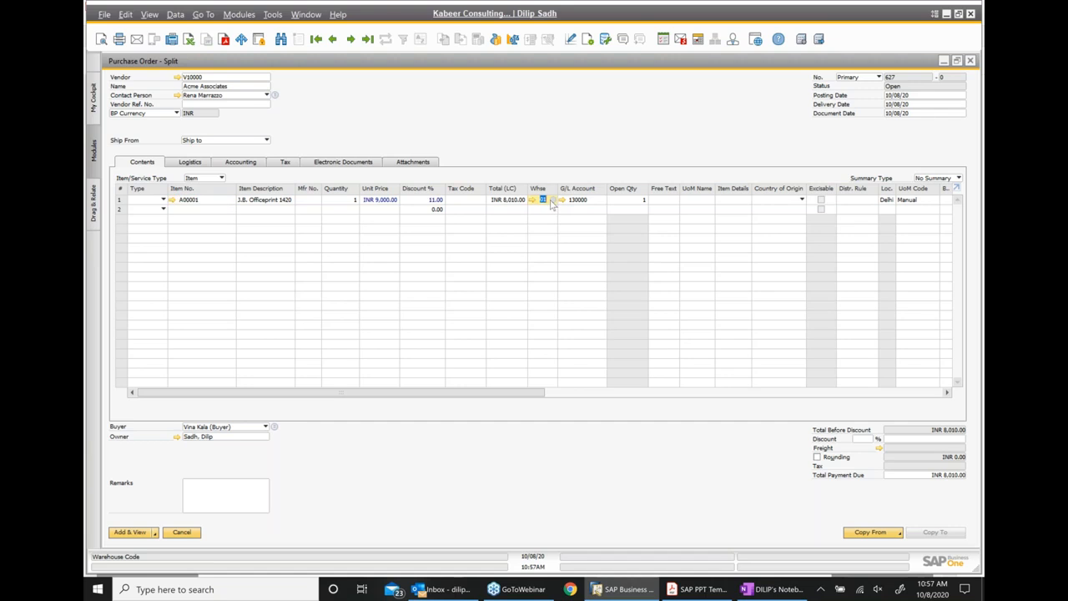
{"action": "left_click", "coordinate": [555, 202]}
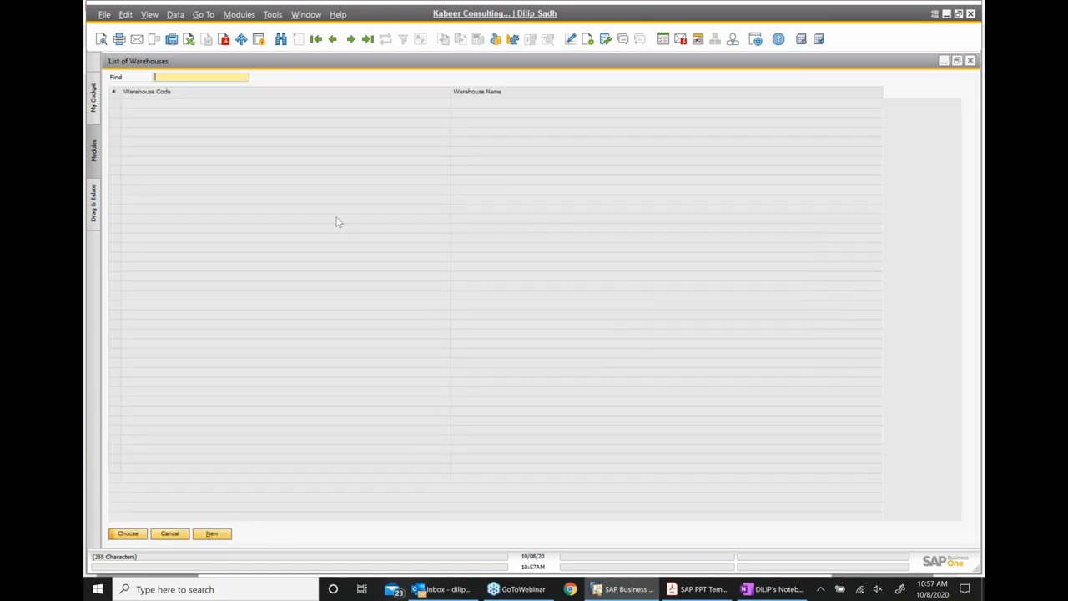
{"action": "left_click", "coordinate": [477, 143]}
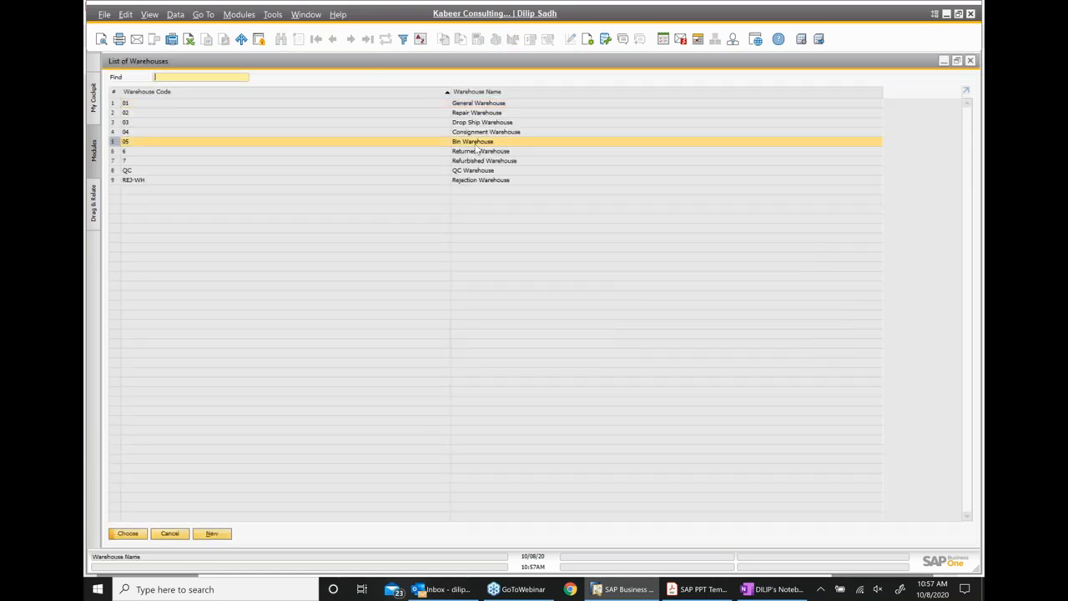
{"action": "double_click", "coordinate": [476, 144]}
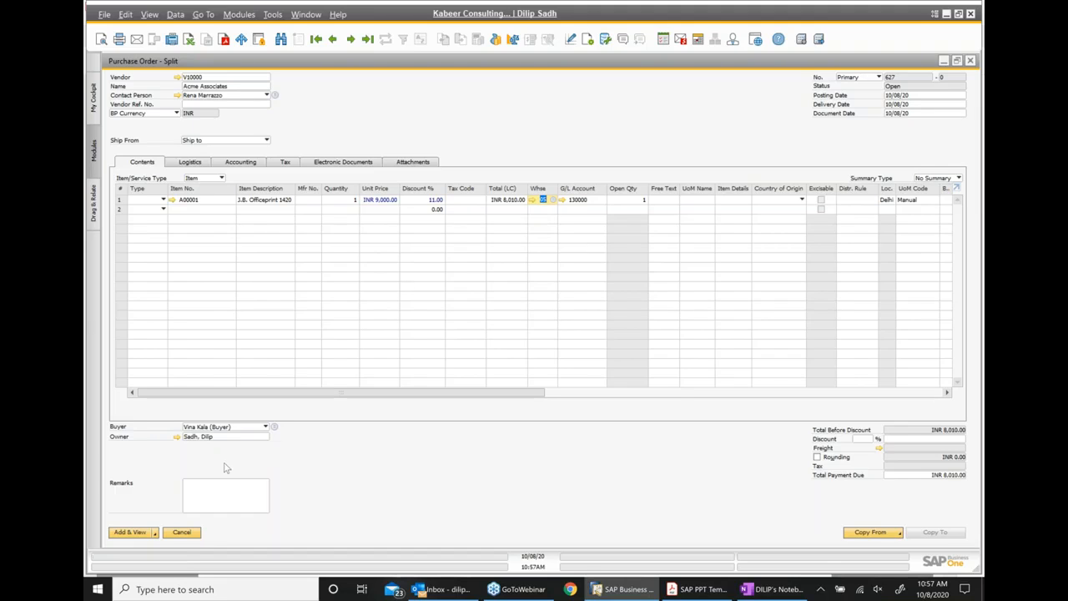
- Add the purchase order and copy it to a goods receipt PO
{"action": "left_click", "coordinate": [131, 532]}
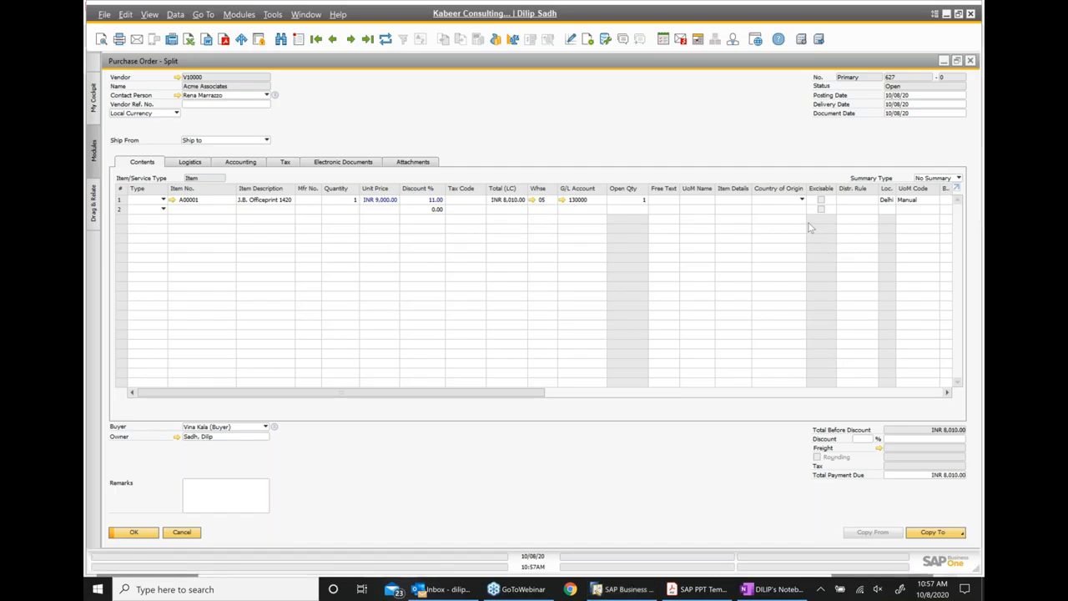
{"action": "left_click", "coordinate": [933, 533]}
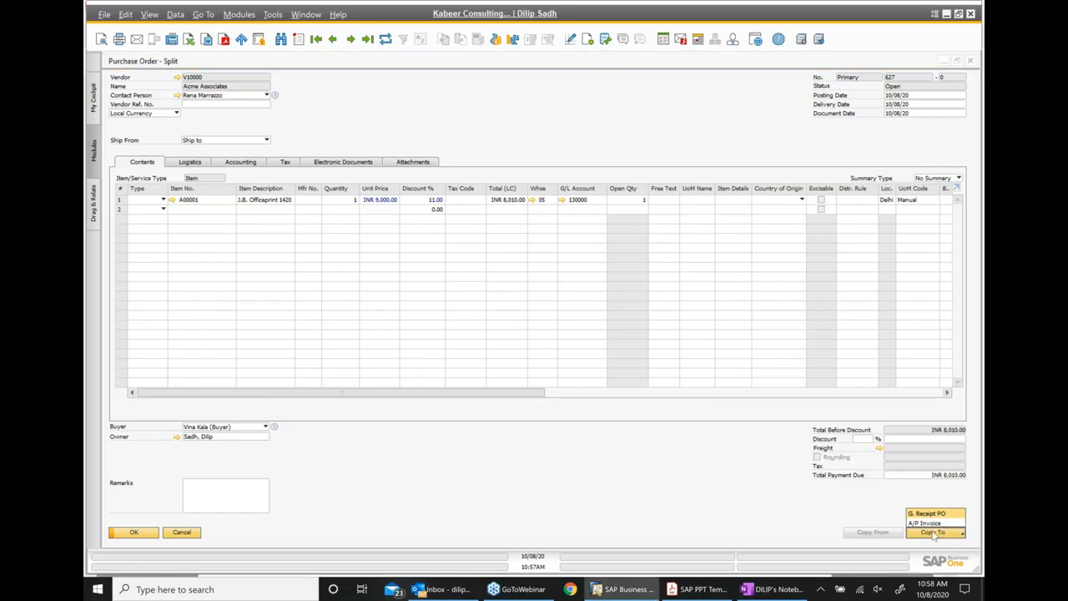
{"action": "left_click", "coordinate": [928, 515]}
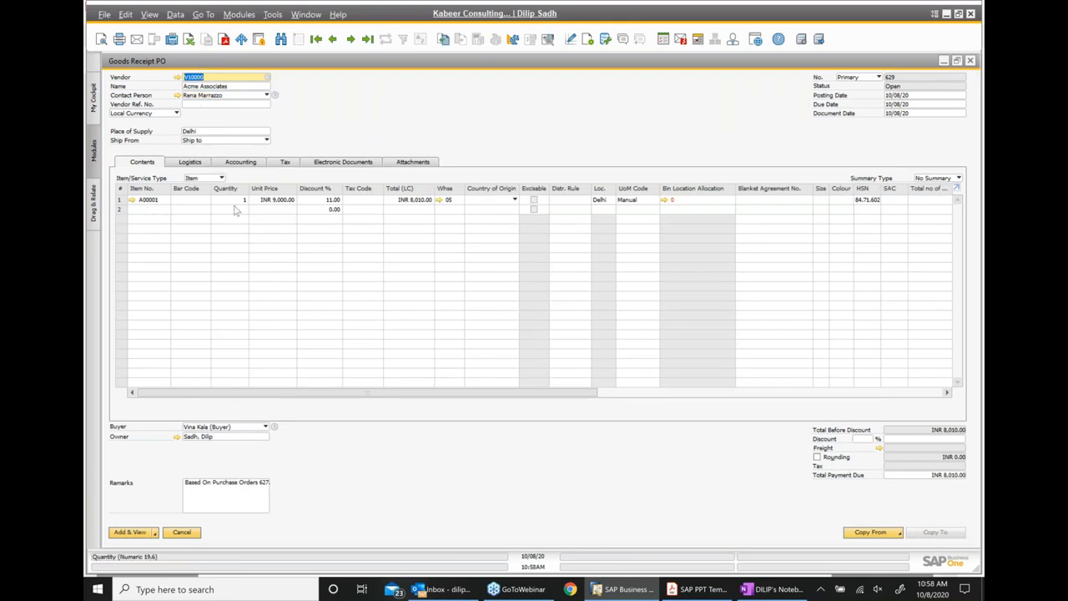
- Try to add the goods receipt PO with automatic allocation to receiving bin locations, declining to change the Bin Warehouse
{"action": "left_click", "coordinate": [132, 533]}
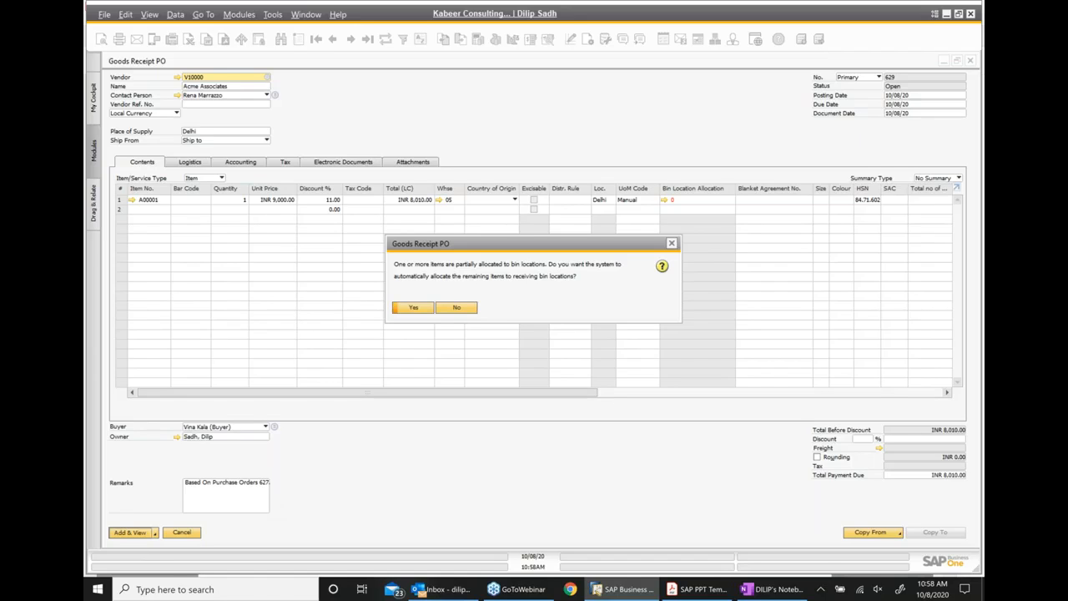
{"action": "left_click", "coordinate": [457, 309]}
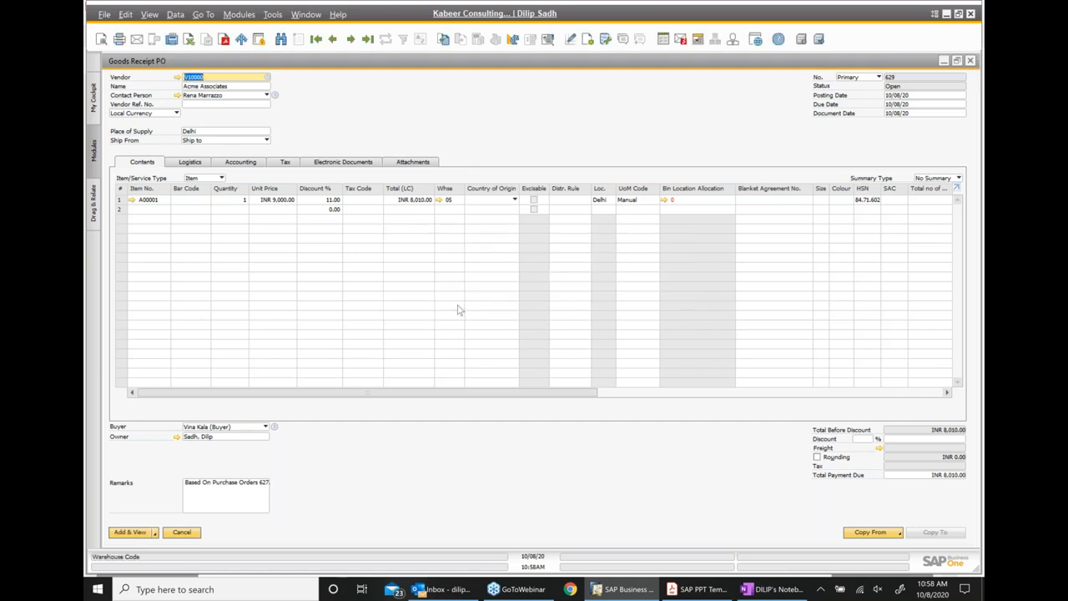
{"action": "left_click", "coordinate": [129, 533]}
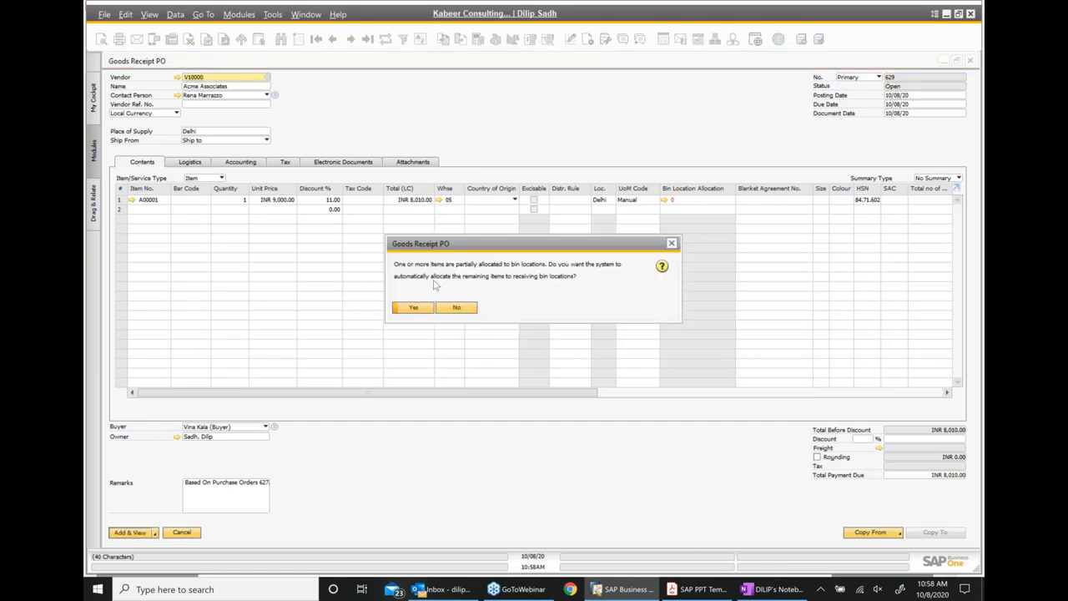
{"action": "left_click", "coordinate": [414, 309]}
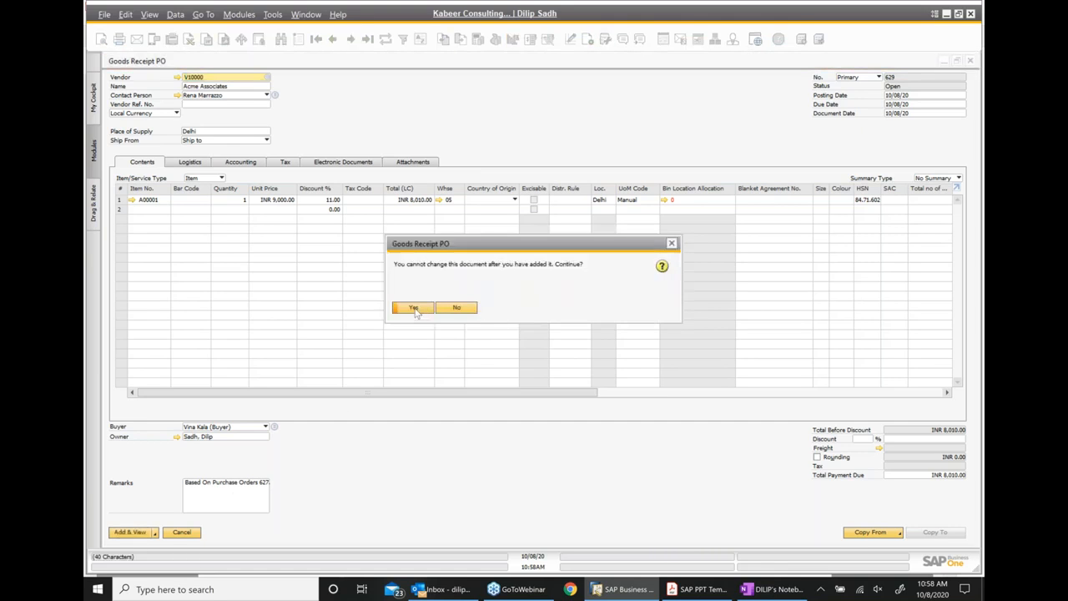
{"action": "left_click", "coordinate": [430, 309]}
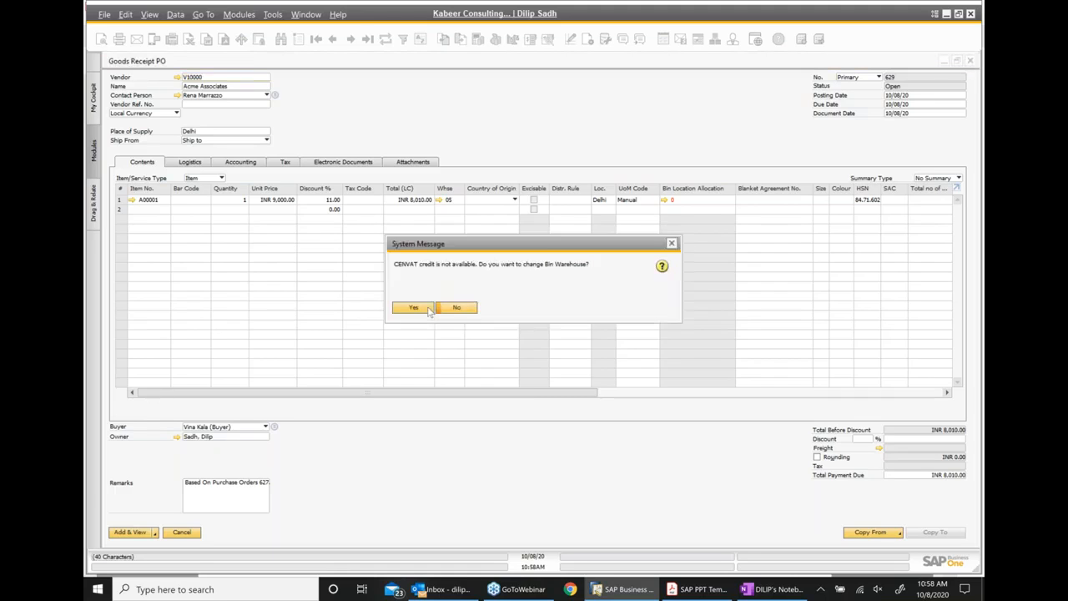
{"action": "left_click", "coordinate": [456, 308]}
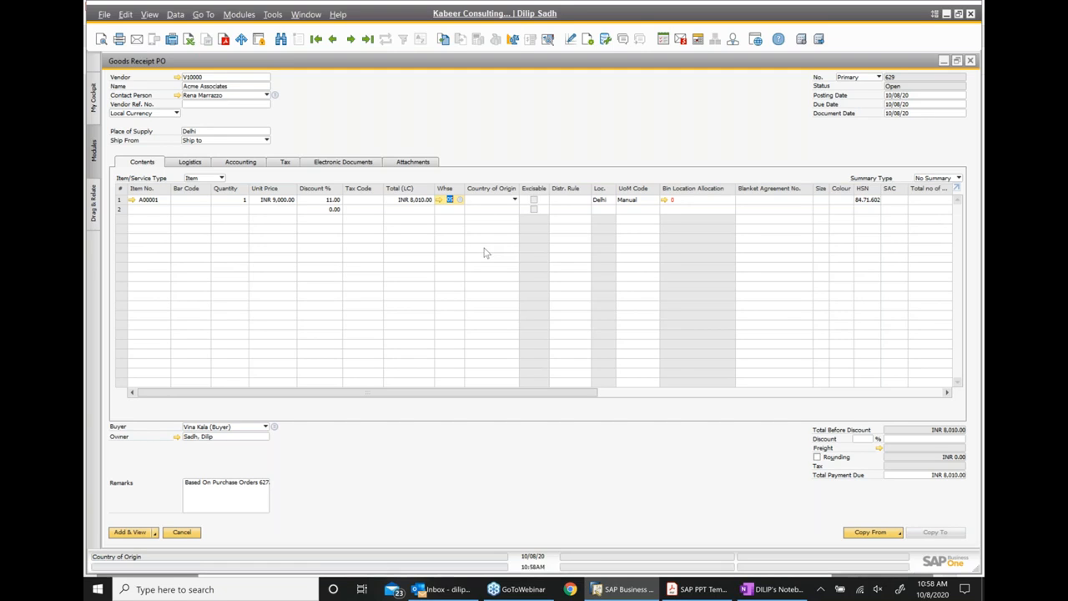
- Retry adding the goods receipt PO with automatic bin allocation, and decline the allocation when asked again
{"action": "left_click", "coordinate": [142, 534]}
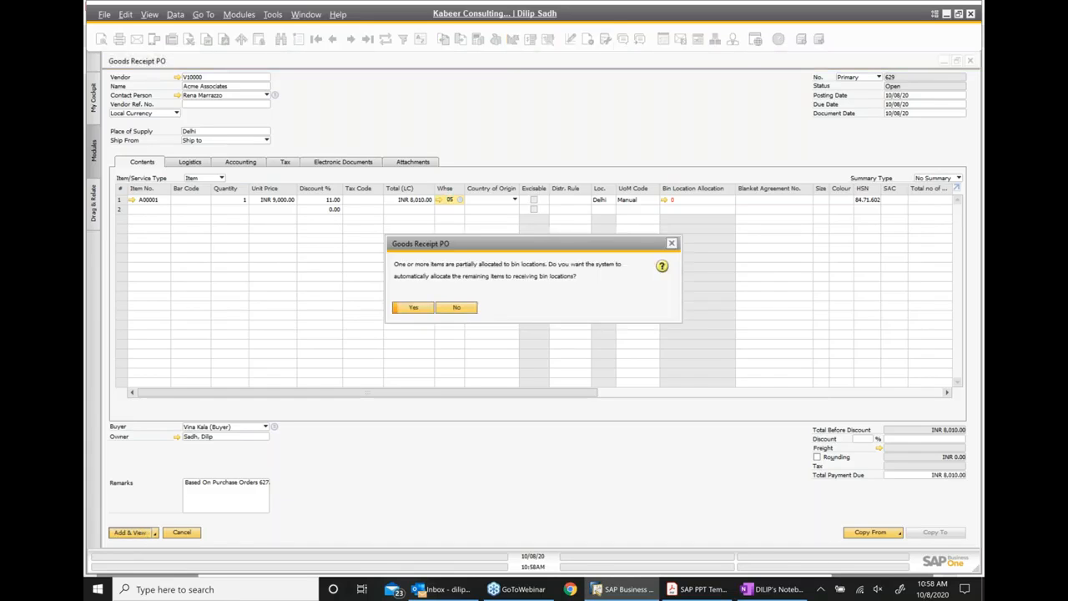
{"action": "left_click", "coordinate": [464, 310]}
{"action": "left_click", "coordinate": [124, 532]}
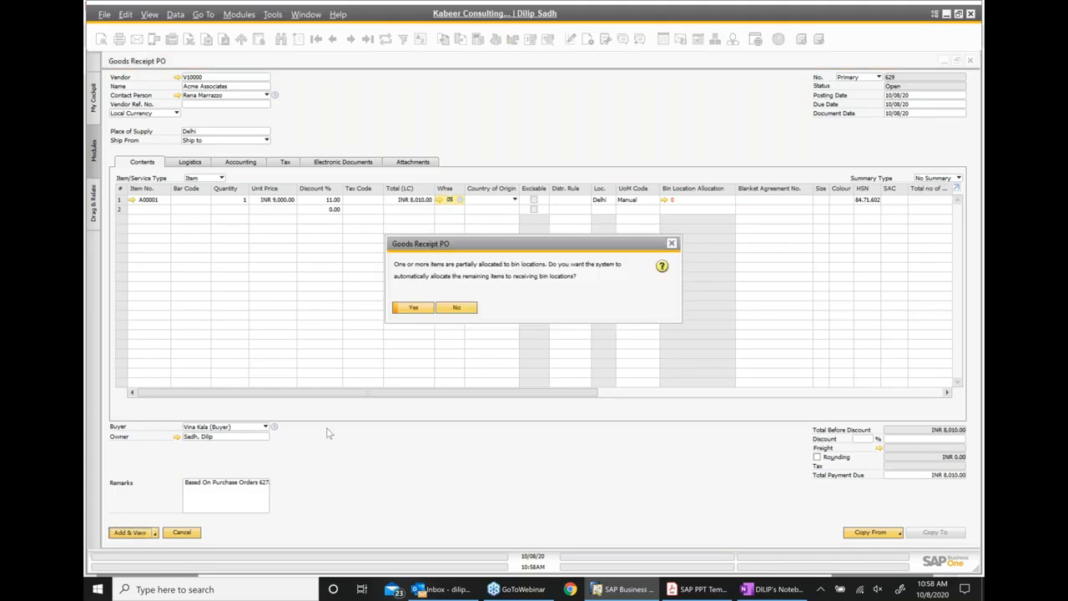
{"action": "left_click", "coordinate": [423, 309]}
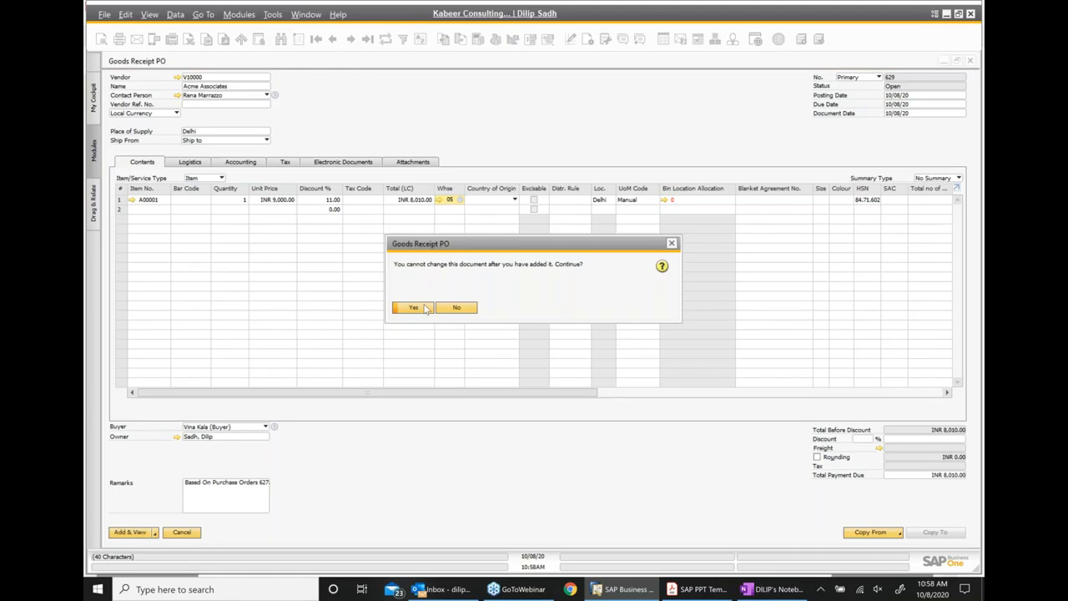
{"action": "left_click", "coordinate": [422, 310]}
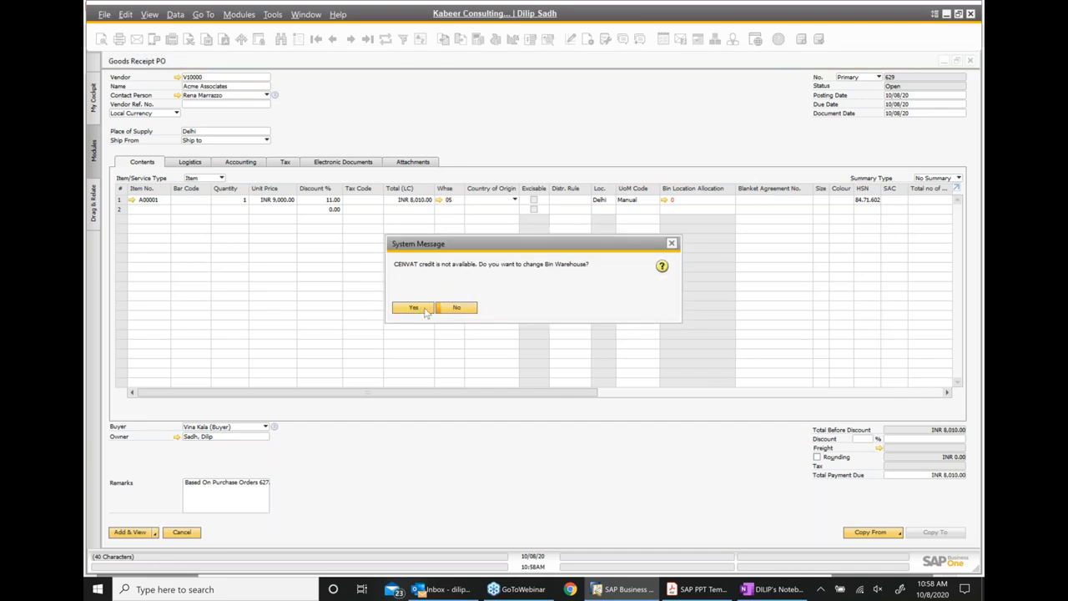
{"action": "left_click", "coordinate": [458, 308]}
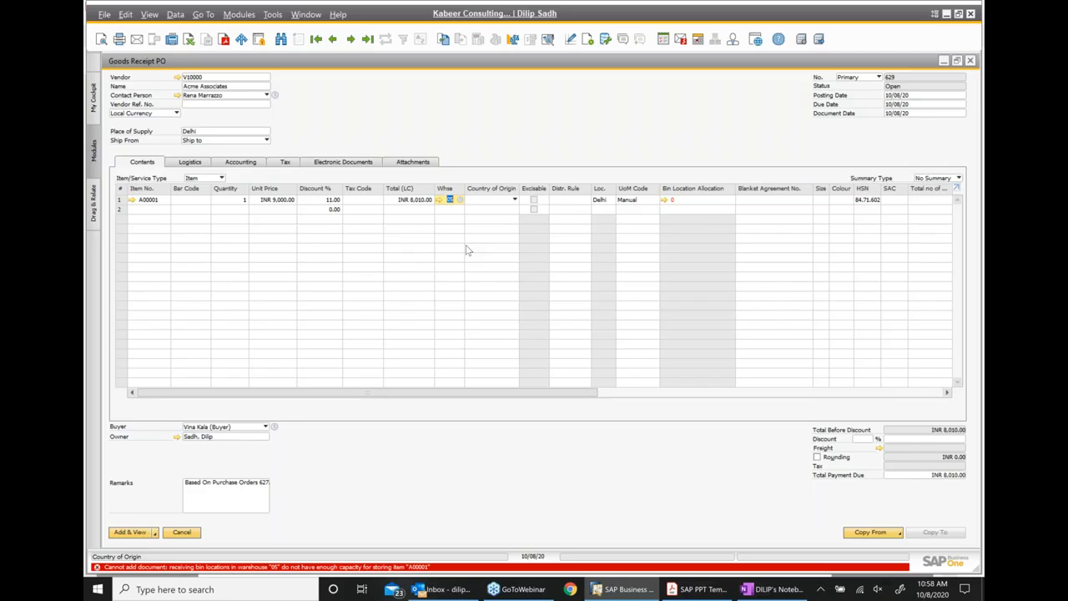
{"action": "key", "text": "Return"}
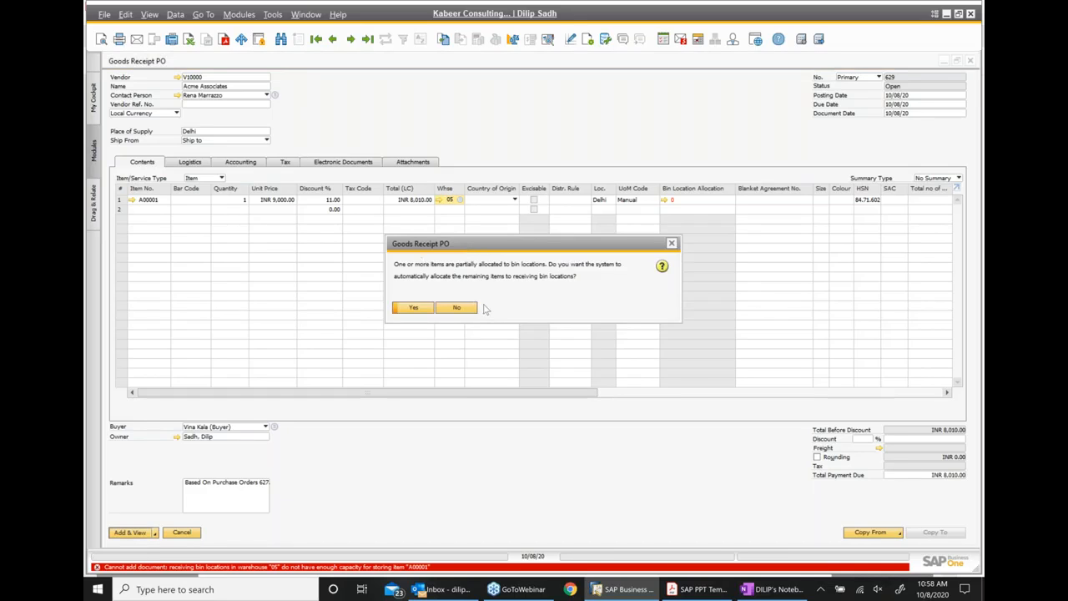
{"action": "left_click", "coordinate": [456, 308]}
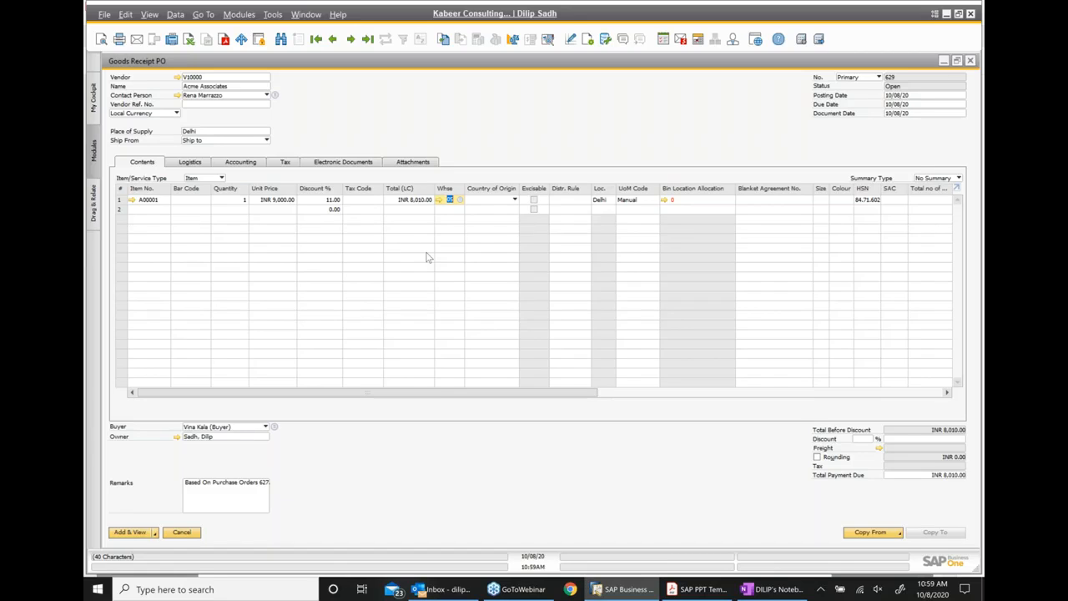
- Open the bin location allocation for the A00001 line and choose bin location 05-A7-S7-L7
{"action": "left_click", "coordinate": [665, 201]}
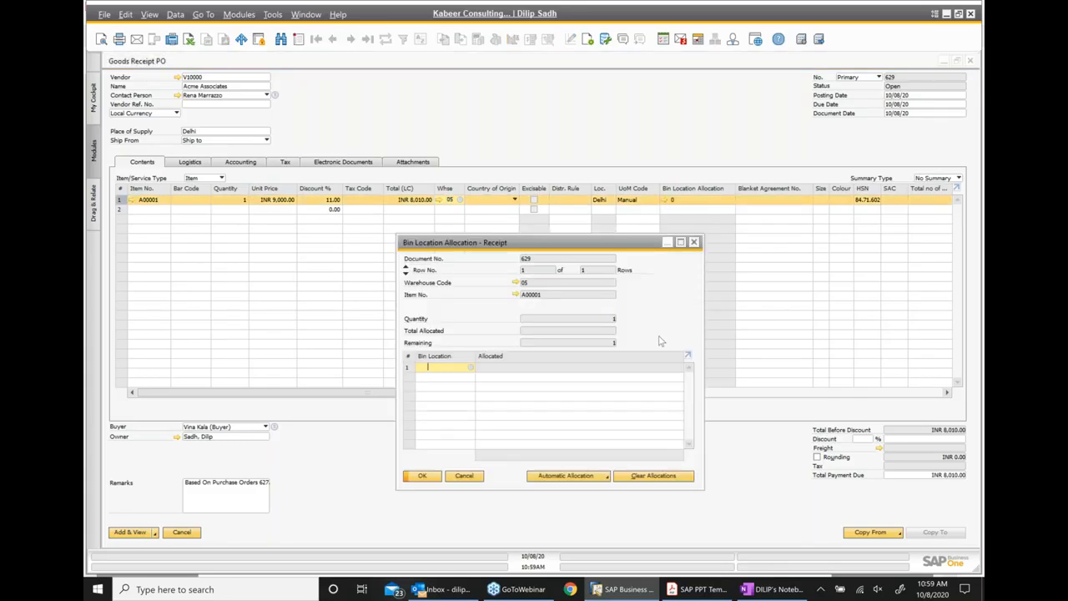
{"action": "left_click_drag", "start_coordinate": [567, 243], "coordinate": [599, 274]}
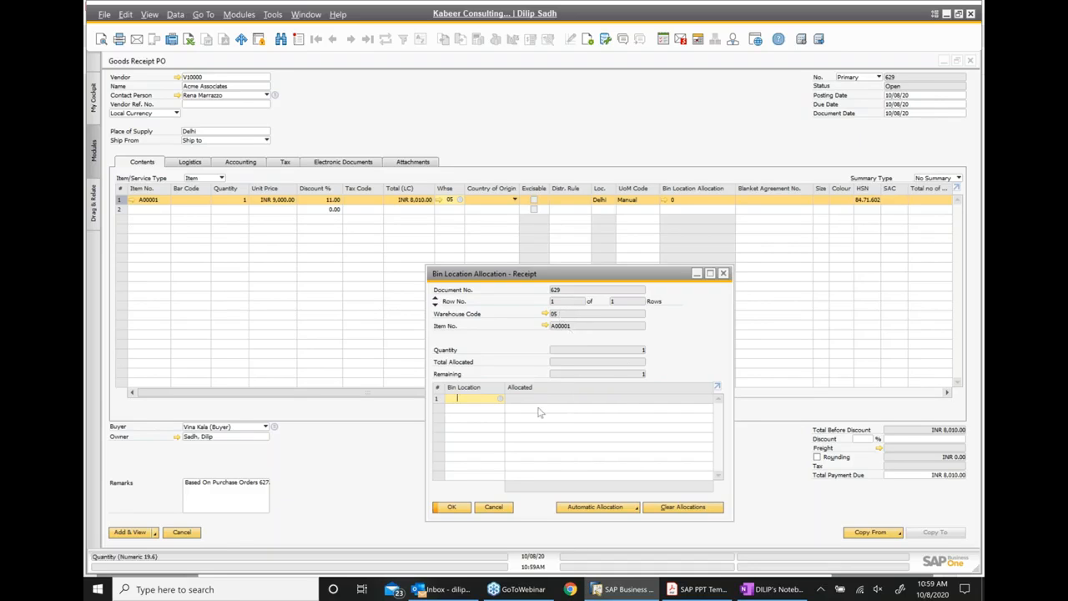
{"action": "left_click", "coordinate": [500, 399]}
{"action": "key", "text": "Tab"}
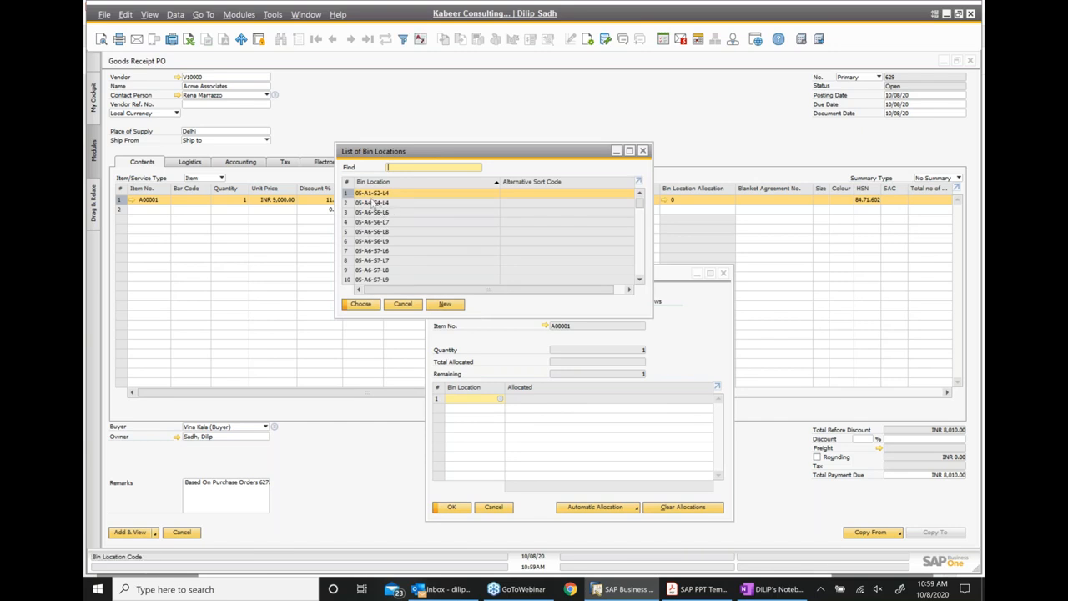
{"action": "scroll", "coordinate": [410, 228], "scroll_direction": "down", "scroll_amount": 7}
{"action": "scroll", "coordinate": [417, 240], "scroll_direction": "down", "scroll_amount": 4}
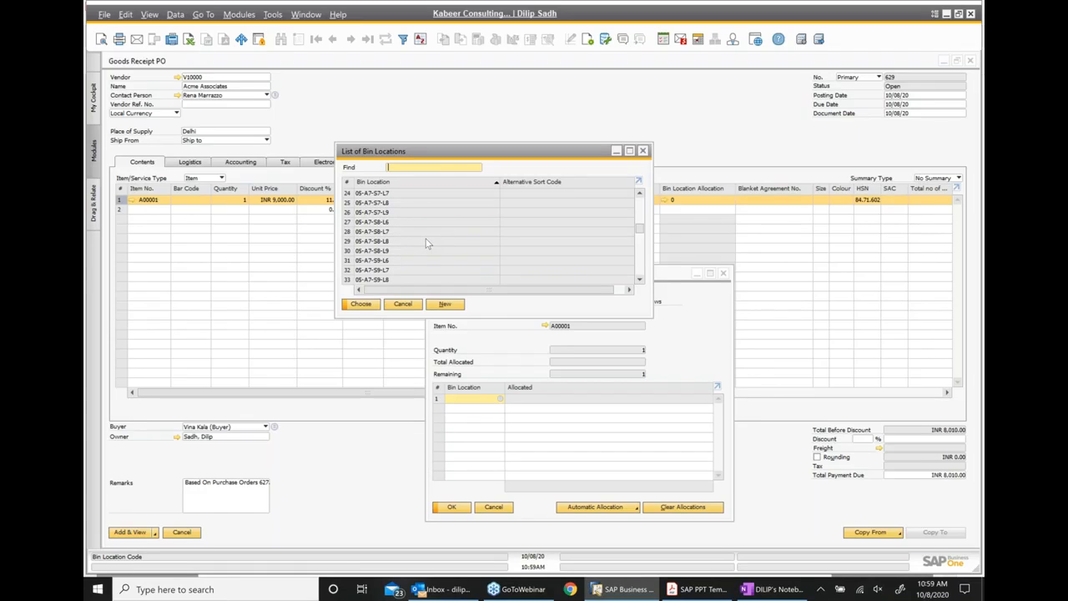
{"action": "double_click", "coordinate": [386, 193]}
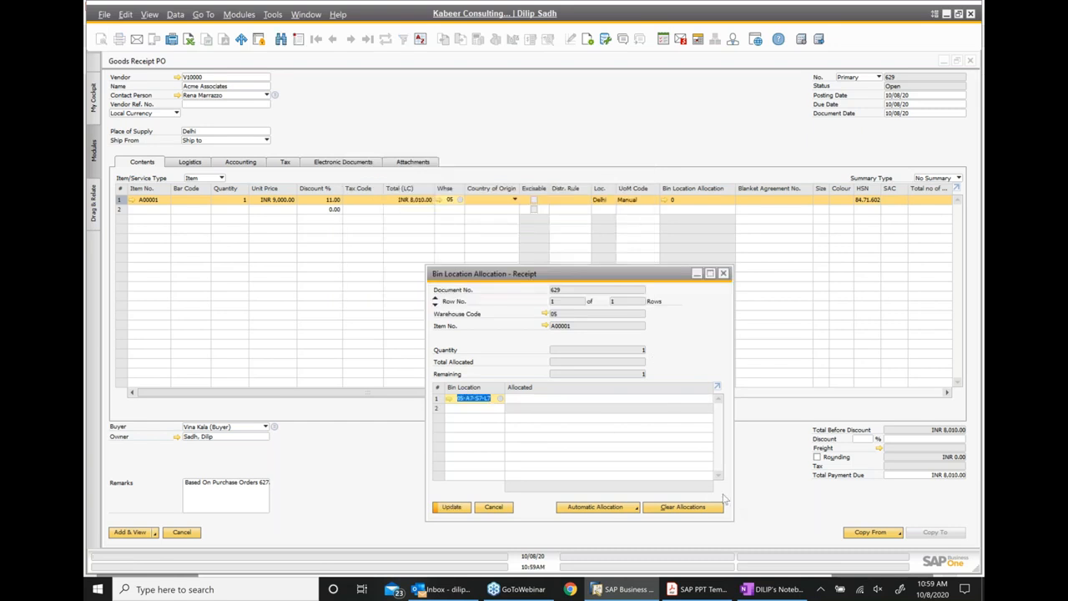
- Allocate a quantity of 1 to the chosen bin location, update the allocation and close it
{"action": "left_click", "coordinate": [659, 400]}
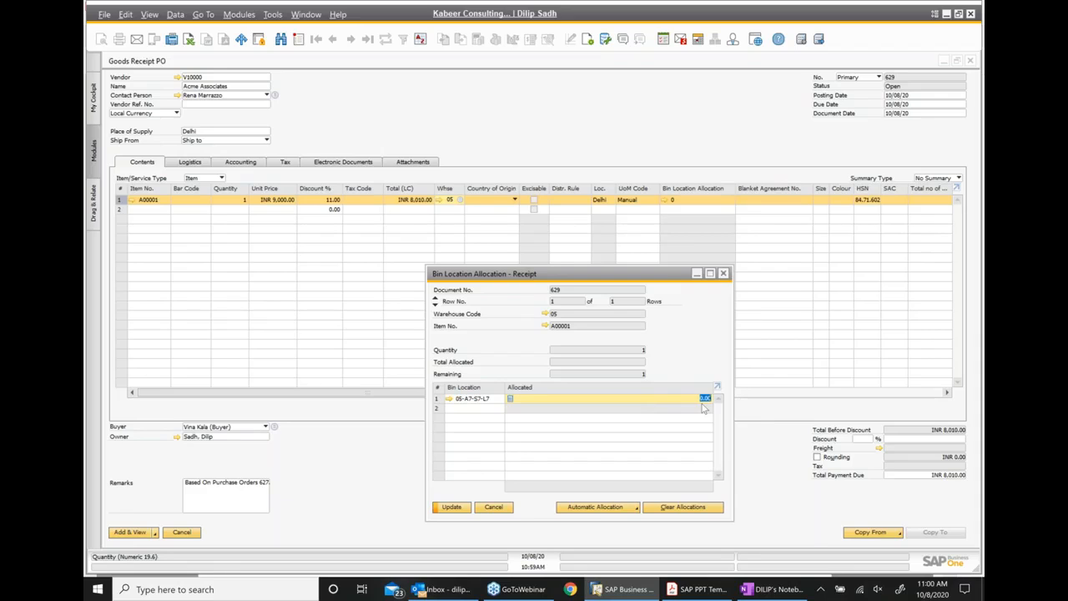
{"action": "type", "text": "1"}
{"action": "left_click", "coordinate": [452, 507]}
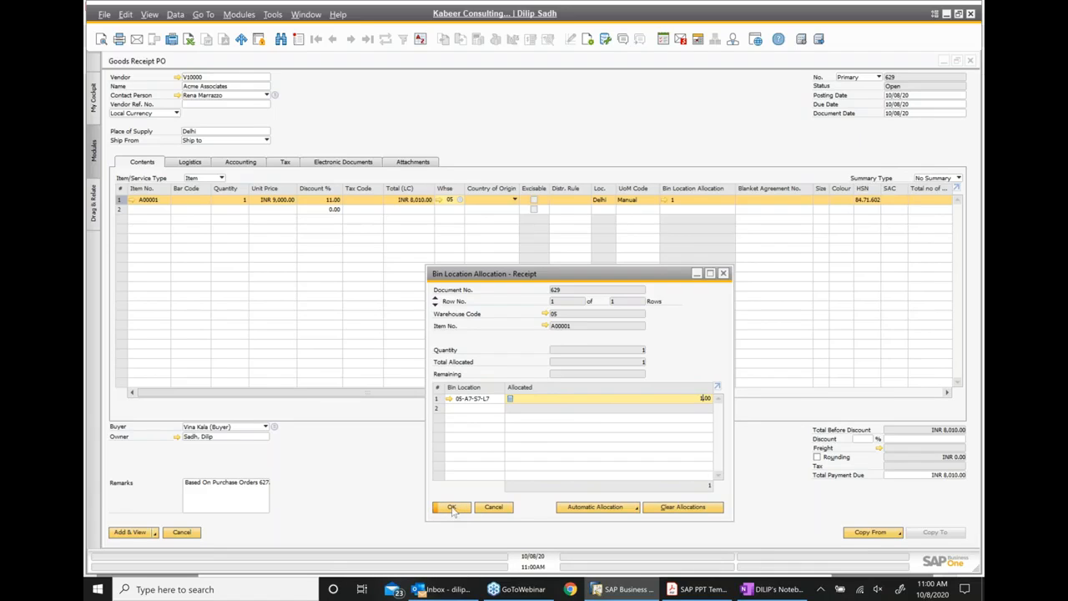
{"action": "left_click", "coordinate": [451, 507]}
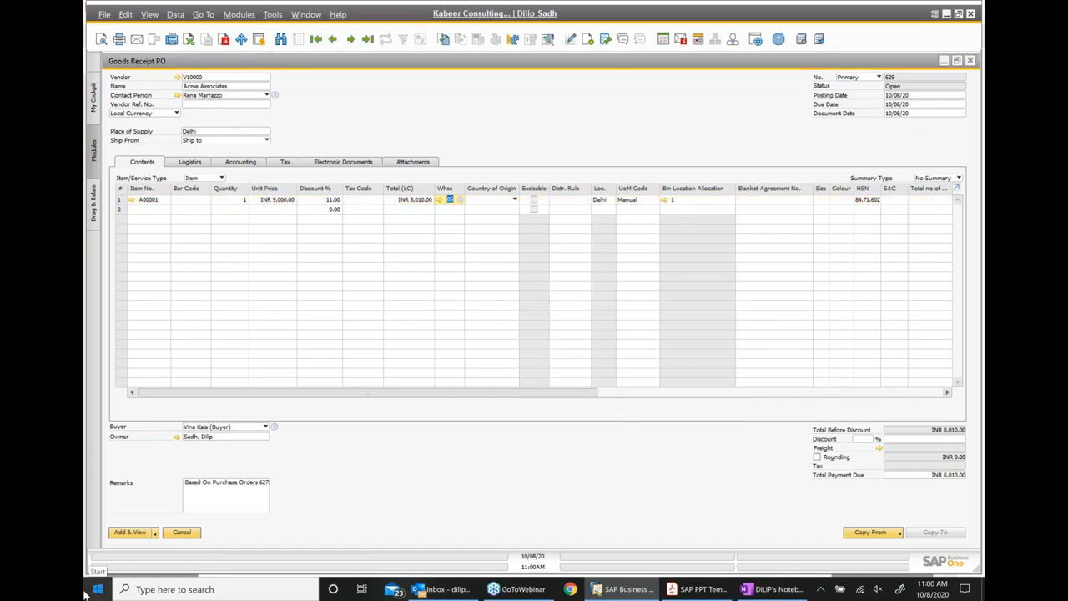
- Add the goods receipt PO, accepting that it becomes unchangeable and declining to change the Bin Warehouse
{"action": "left_click", "coordinate": [129, 533]}
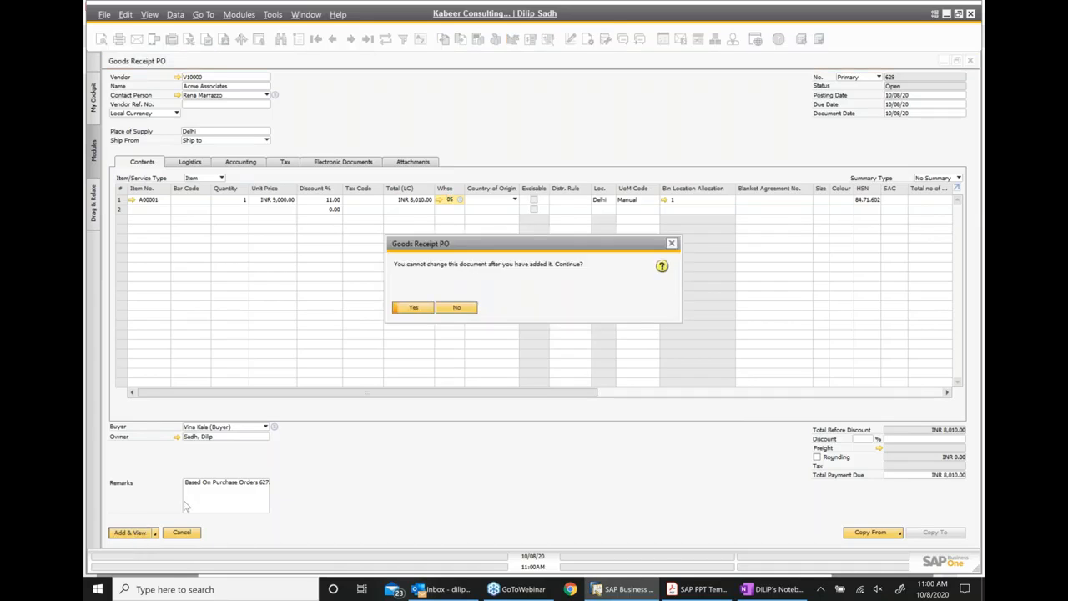
{"action": "left_click", "coordinate": [418, 308]}
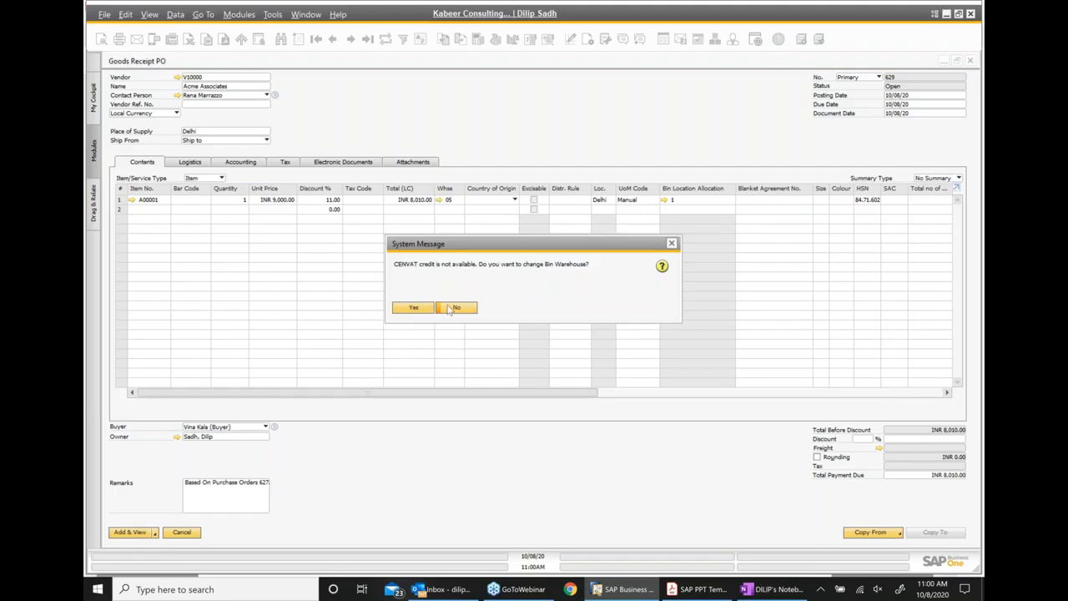
{"action": "left_click", "coordinate": [455, 308]}
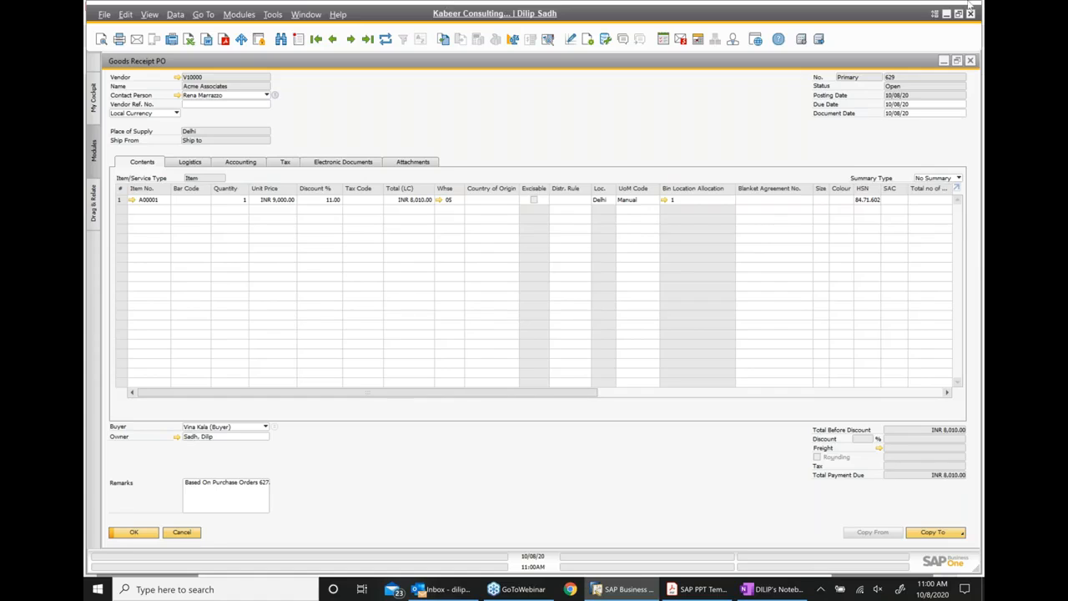
- Check item A00001's inventory data and view its bin location content list for warehouse 05, Bin Warehouse
{"action": "left_click", "coordinate": [132, 201]}
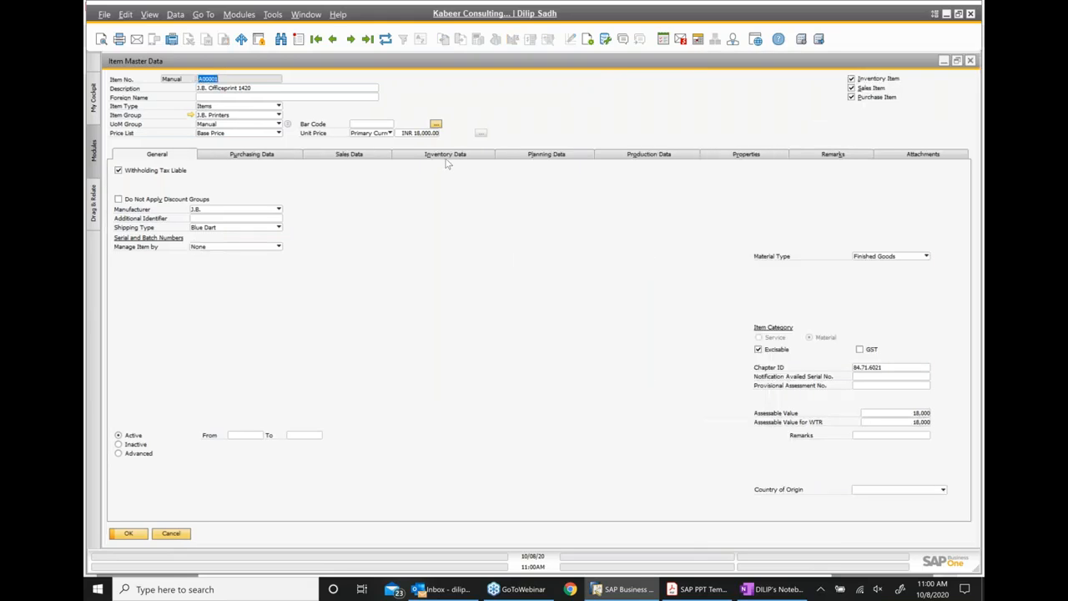
{"action": "left_click", "coordinate": [447, 157]}
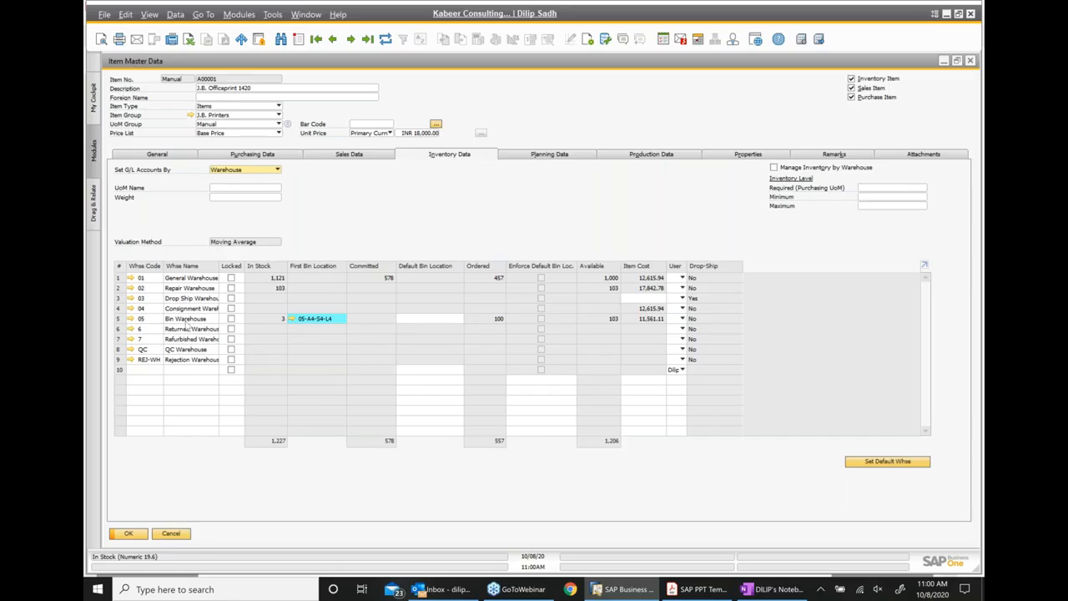
{"action": "left_click", "coordinate": [119, 322]}
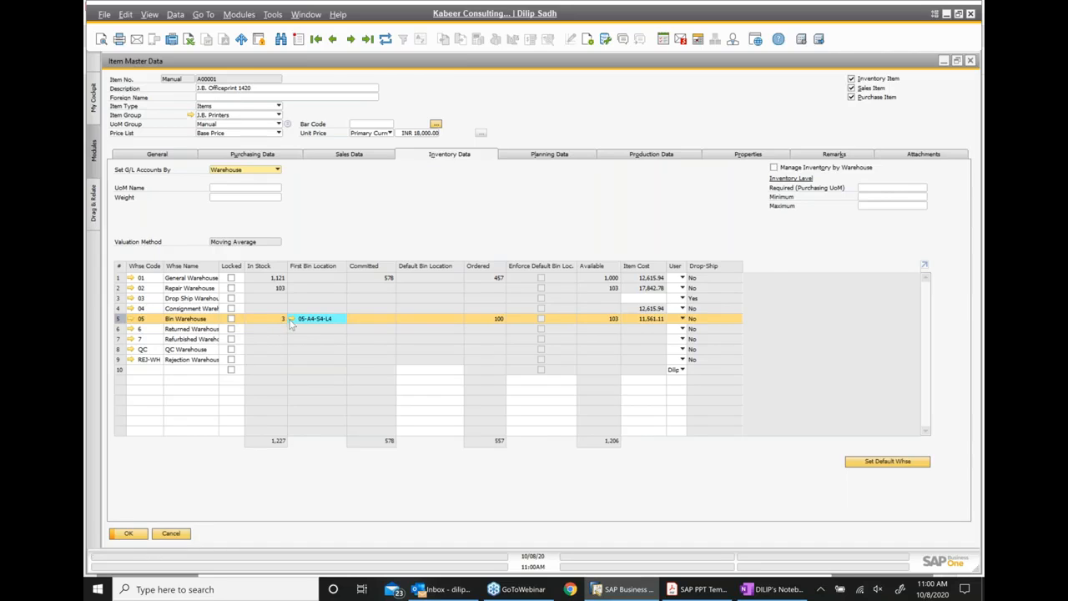
{"action": "left_click", "coordinate": [292, 320]}
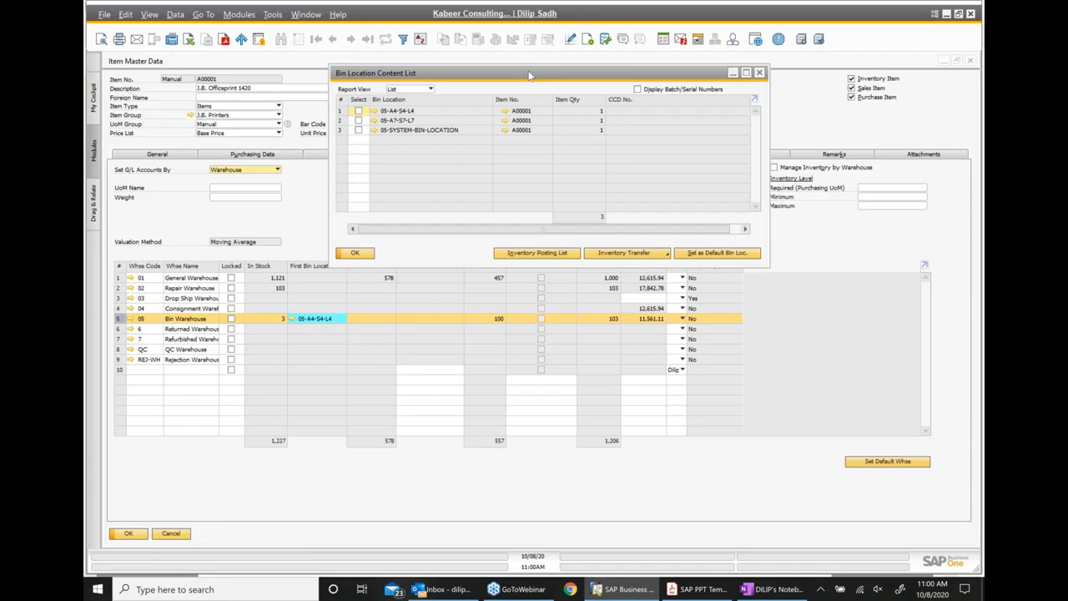
- Close the bin location content list, item A00001's master data and the goods receipt PO
{"action": "left_click_drag", "start_coordinate": [532, 74], "coordinate": [554, 141]}
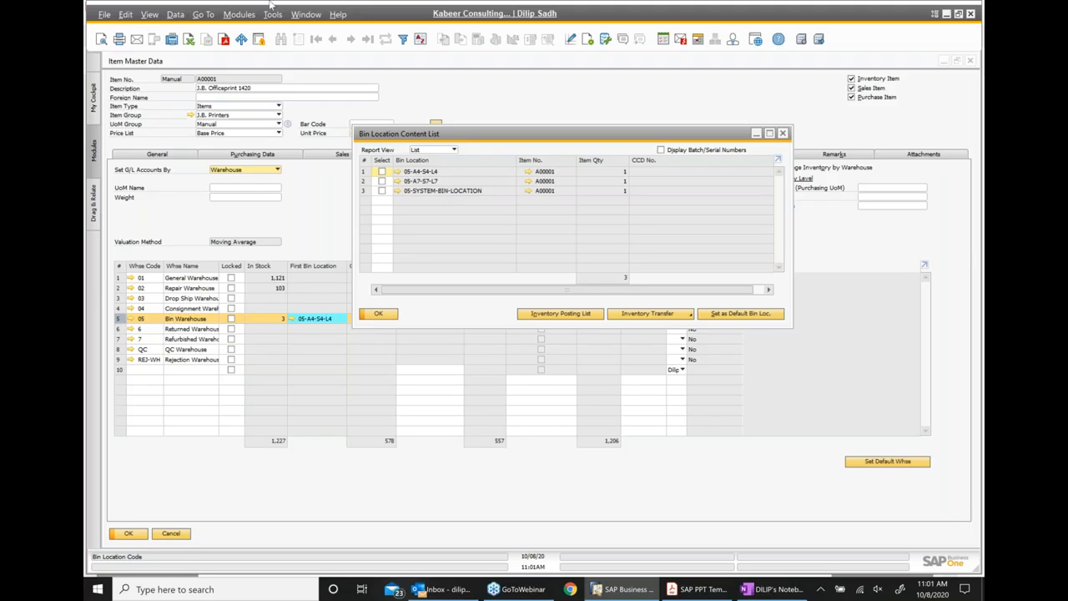
{"action": "left_click", "coordinate": [783, 134]}
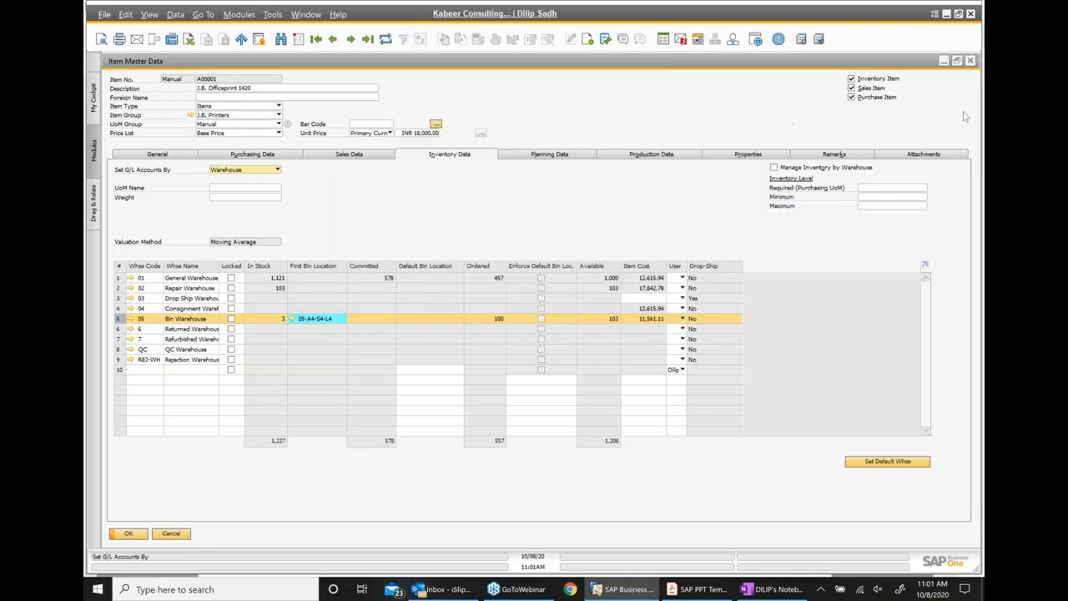
{"action": "left_click", "coordinate": [971, 60]}
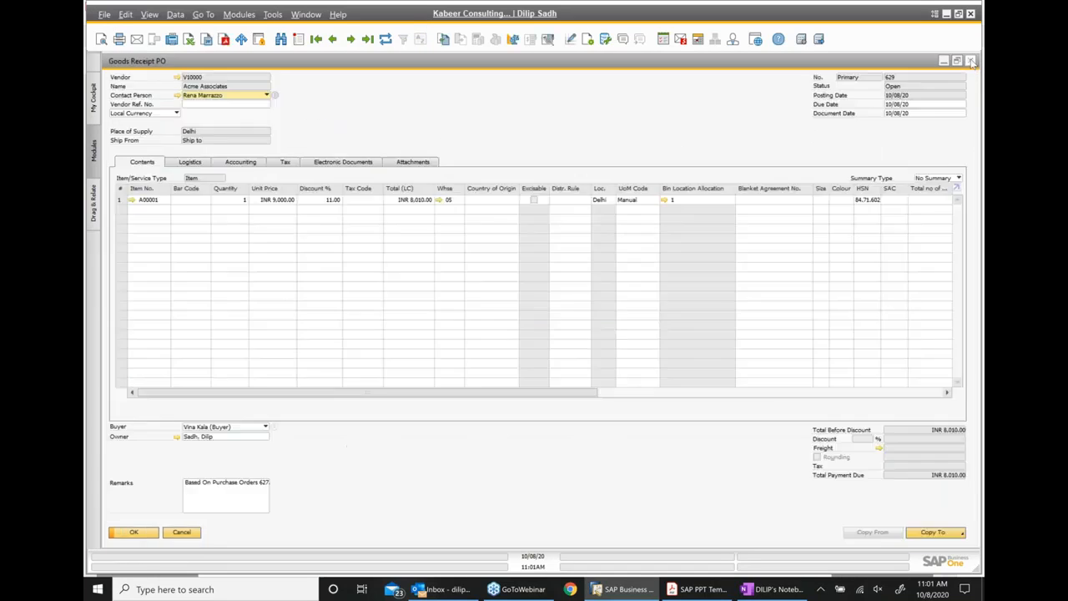
{"action": "left_click", "coordinate": [971, 61]}
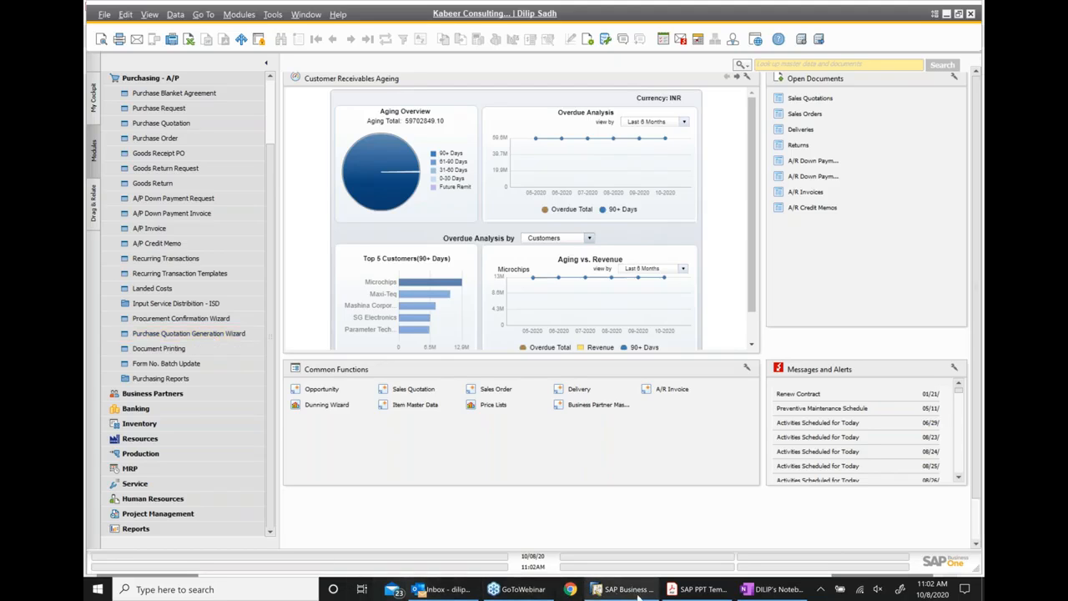
- Switch to OneNote and add the bullet "Created a Purchase order and Goods receipt and verify material being stored in the bin." under Bin locations
{"action": "left_click", "coordinate": [772, 589]}
{"action": "left_click", "coordinate": [908, 253]}
{"action": "key", "text": "Return"}
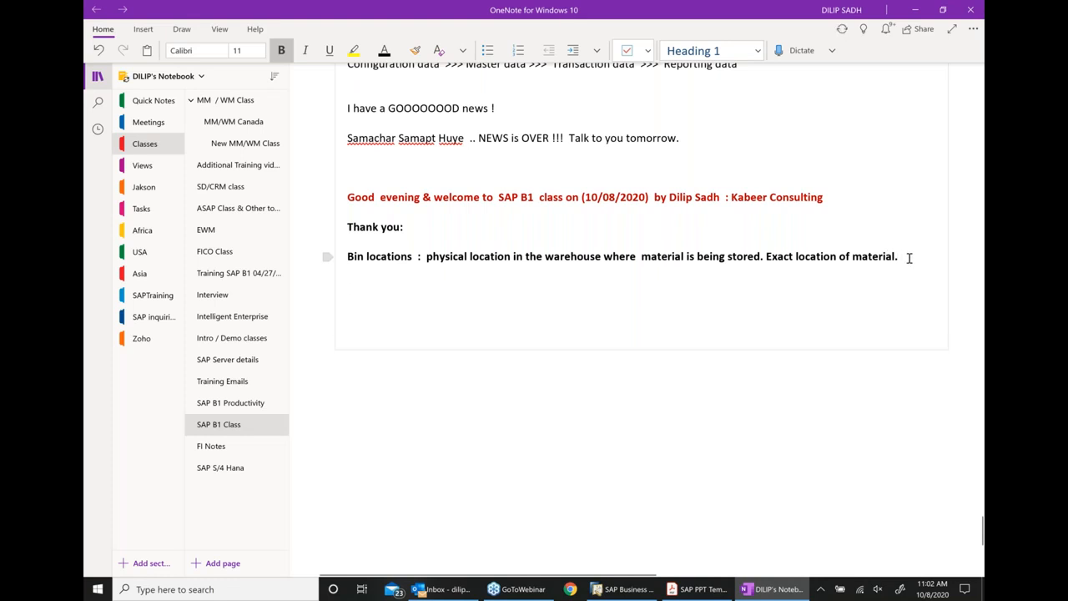
{"action": "type", "text": "* "}
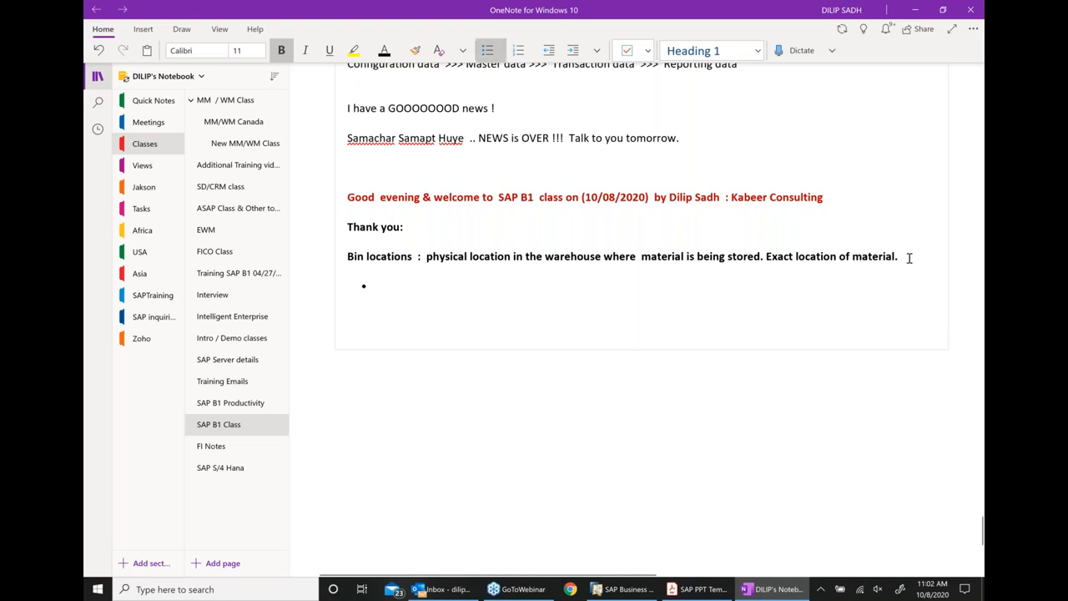
{"action": "type", "text": "Created"}
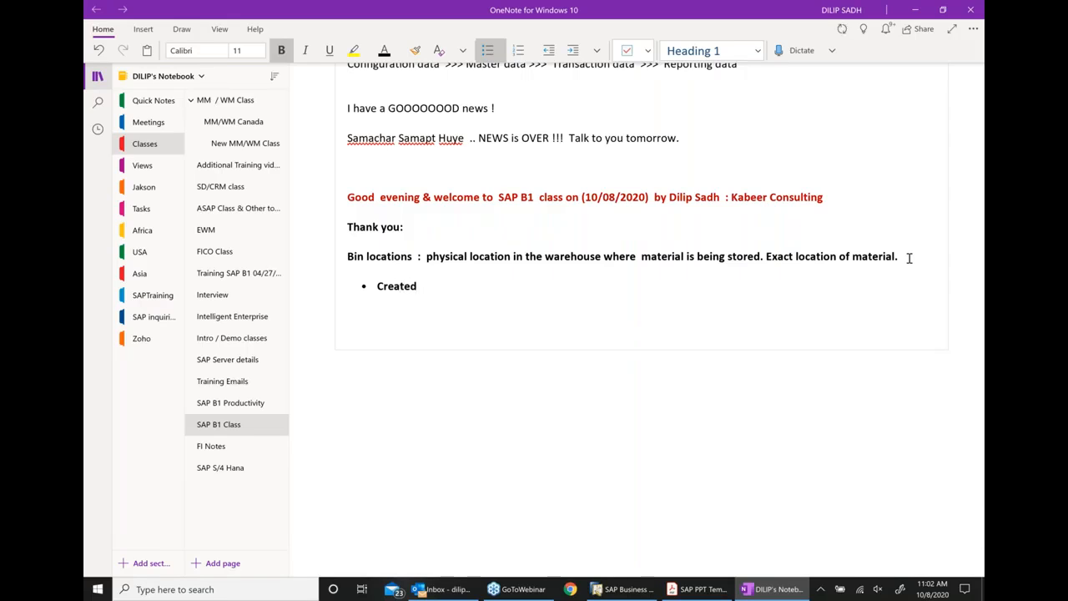
{"action": "type", "text": " a Purchase order and Go"}
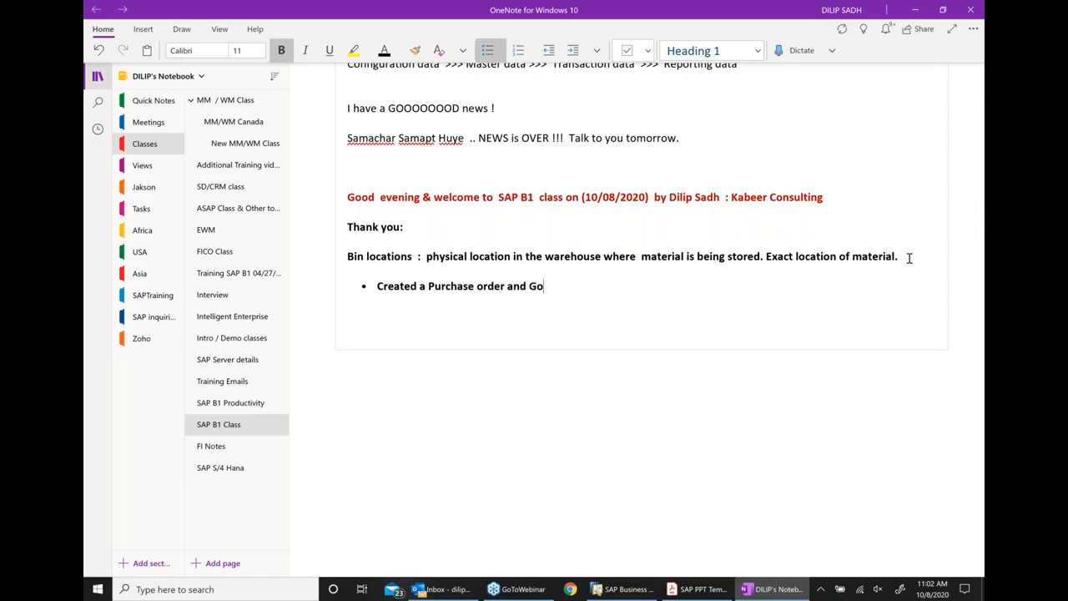
{"action": "type", "text": "ods receipt and verify mater"}
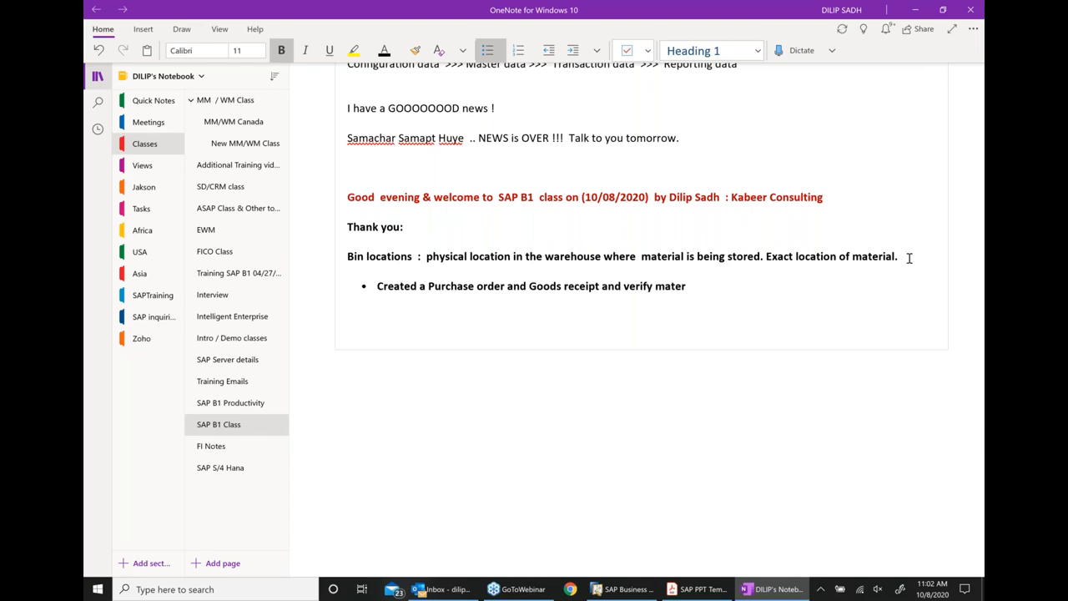
{"action": "type", "text": "ial being stored in the b"}
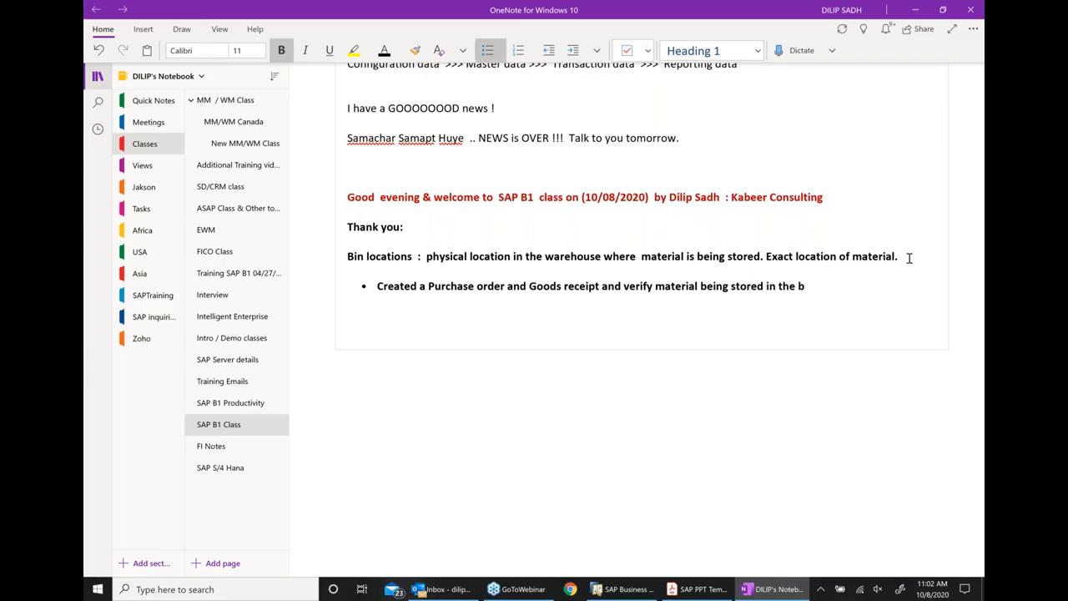
{"action": "type", "text": "in."}
- Add a second bullet reading "Verify stock in the bin" to the bin locations notes and minimize OneNote
{"action": "key", "text": "Return"}
{"action": "type", "text": "verify sto"}
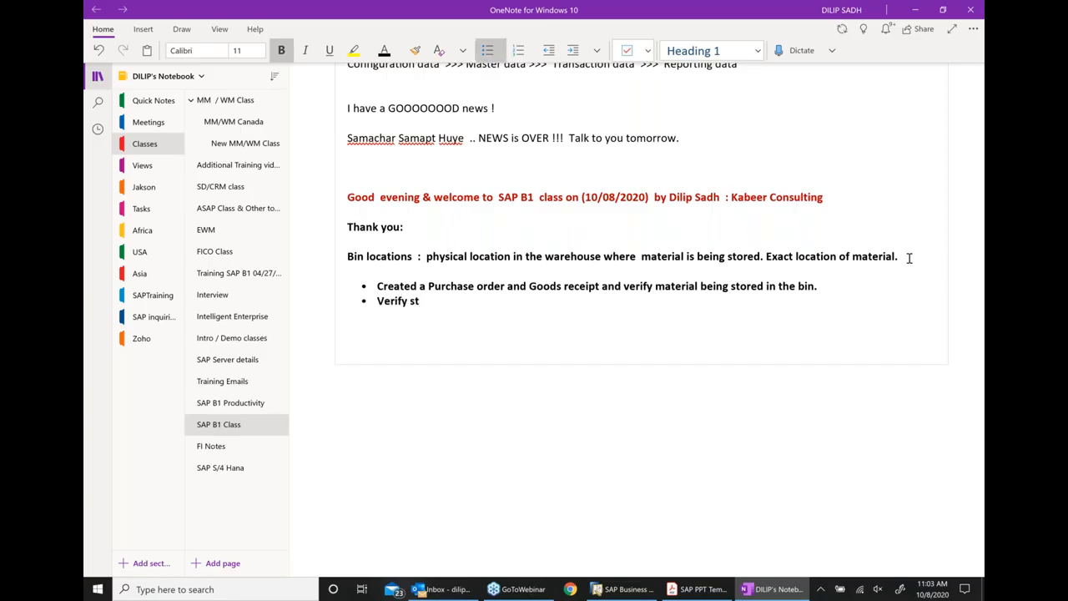
{"action": "type", "text": "ck in the bin"}
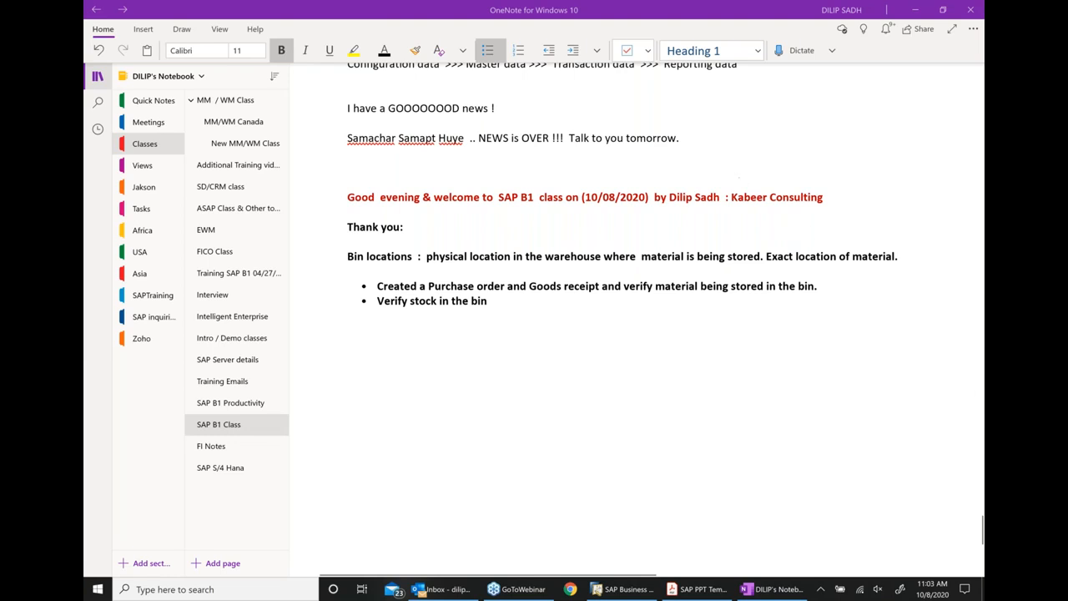
{"action": "left_click", "coordinate": [915, 10]}
- Switch to SAP Business One and open Bin Location Master Data in the Inventory module
{"action": "left_click", "coordinate": [700, 589]}
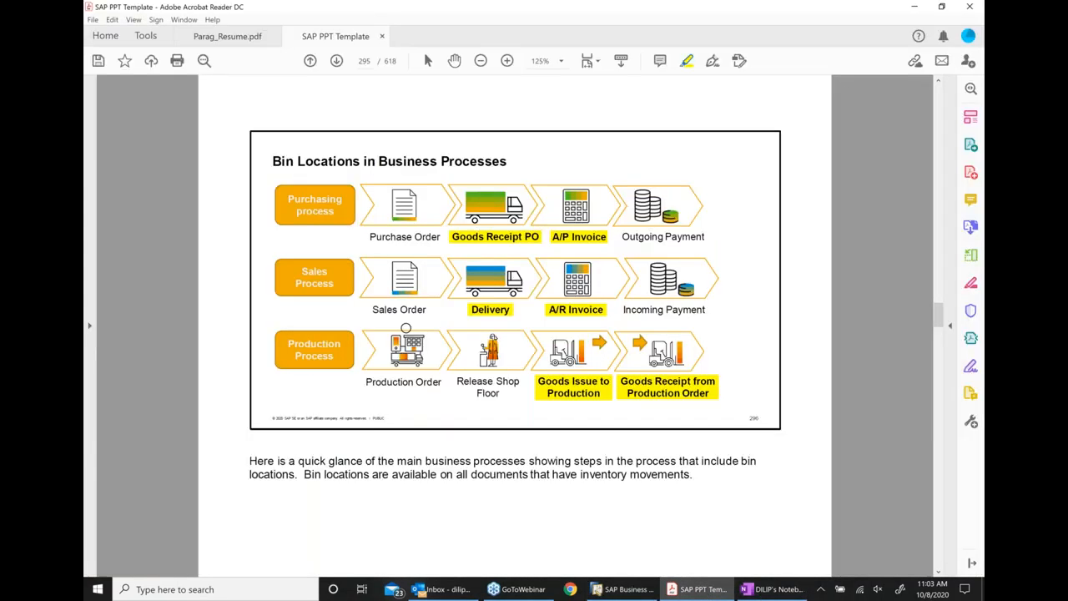
{"action": "left_click", "coordinate": [626, 589]}
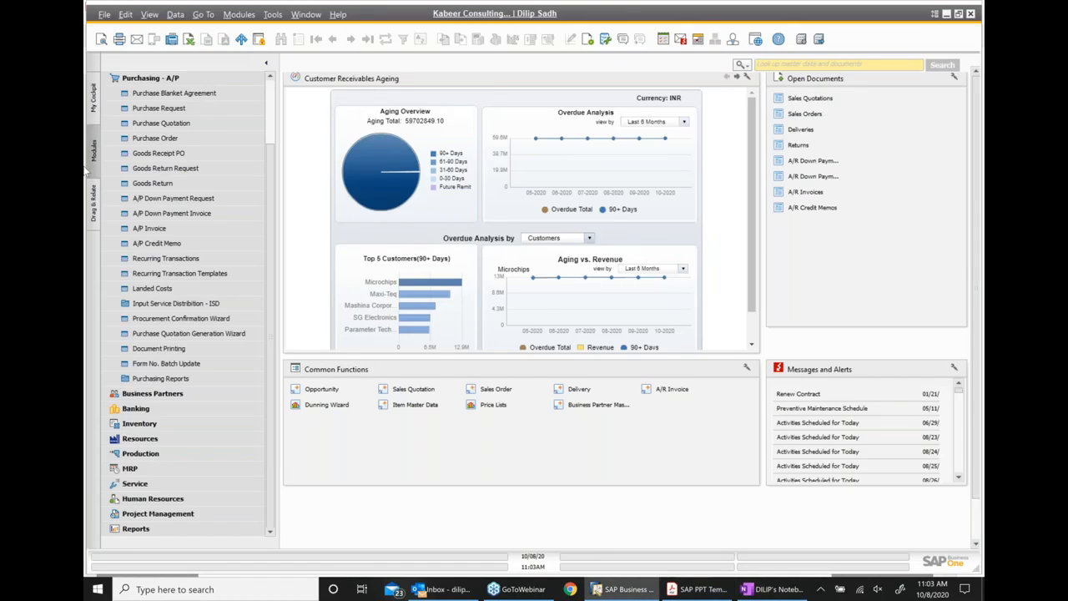
{"action": "left_click", "coordinate": [142, 79]}
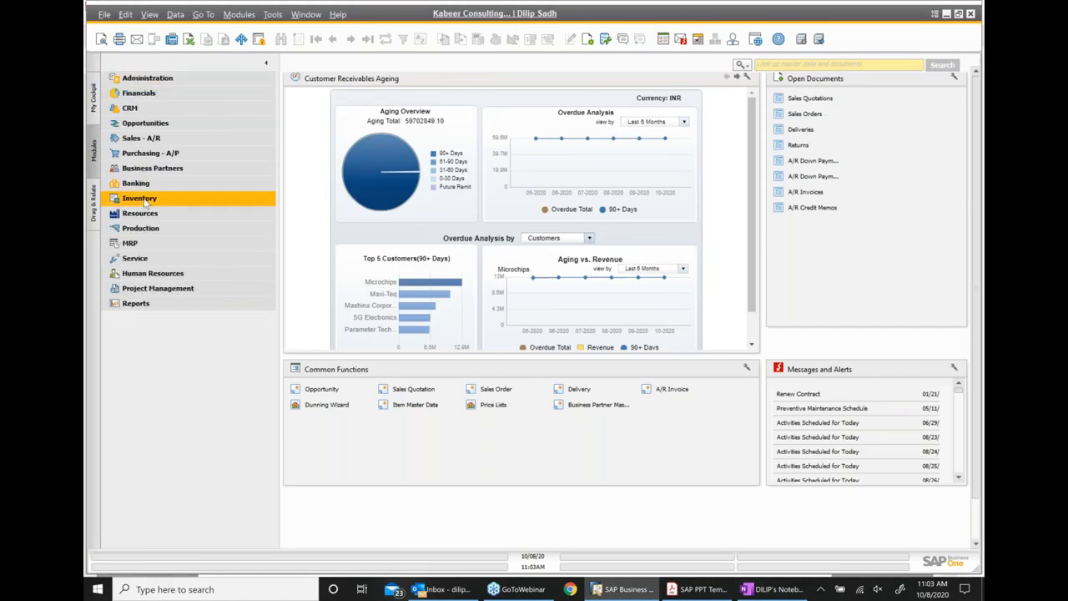
{"action": "left_click", "coordinate": [146, 200]}
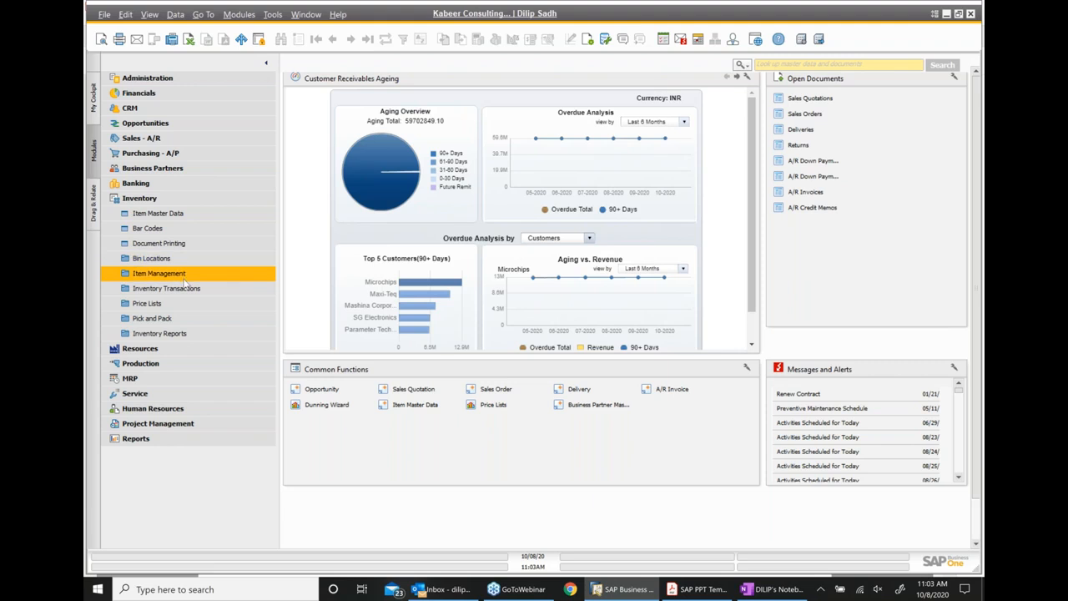
{"action": "left_click", "coordinate": [154, 258]}
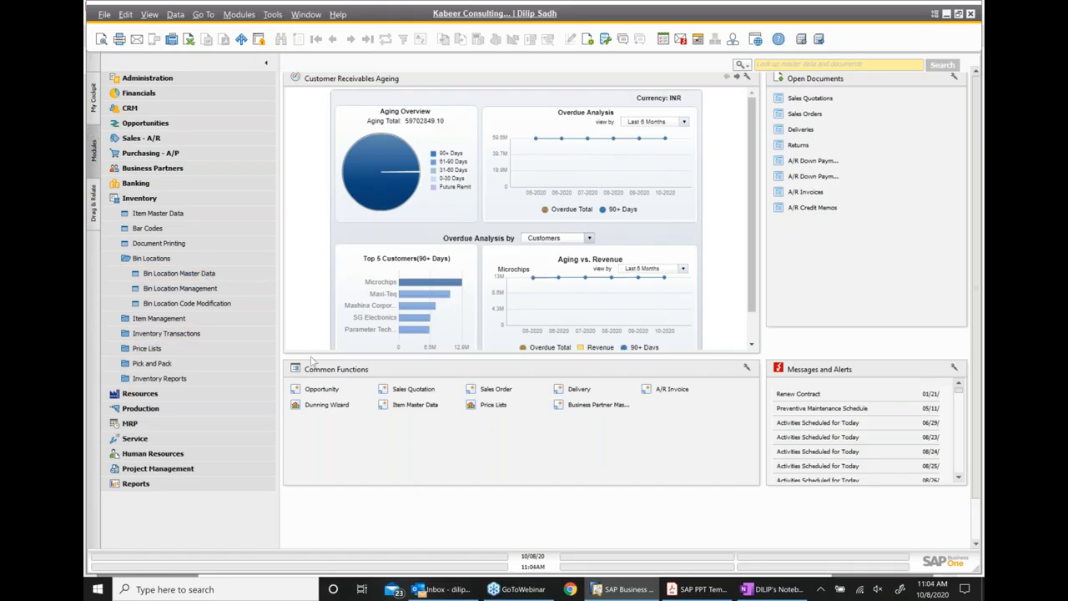
{"action": "left_click", "coordinate": [181, 276]}
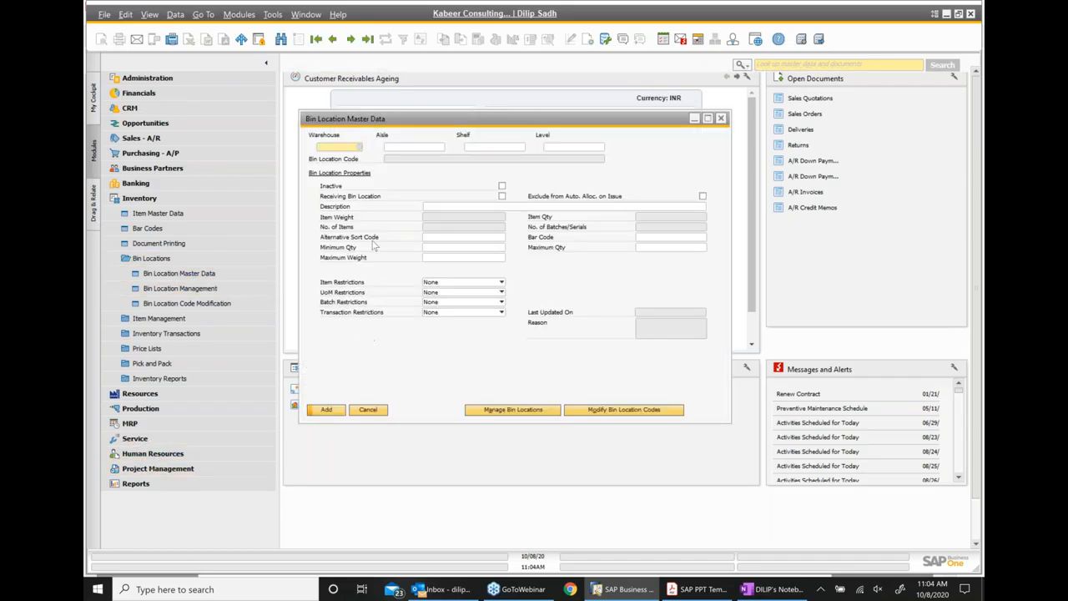
- Fill in a new bin location for warehouse 05 with aisle A1, shelf S1 and level L1
{"action": "type", "text": "05"}
{"action": "left_click", "coordinate": [427, 147]}
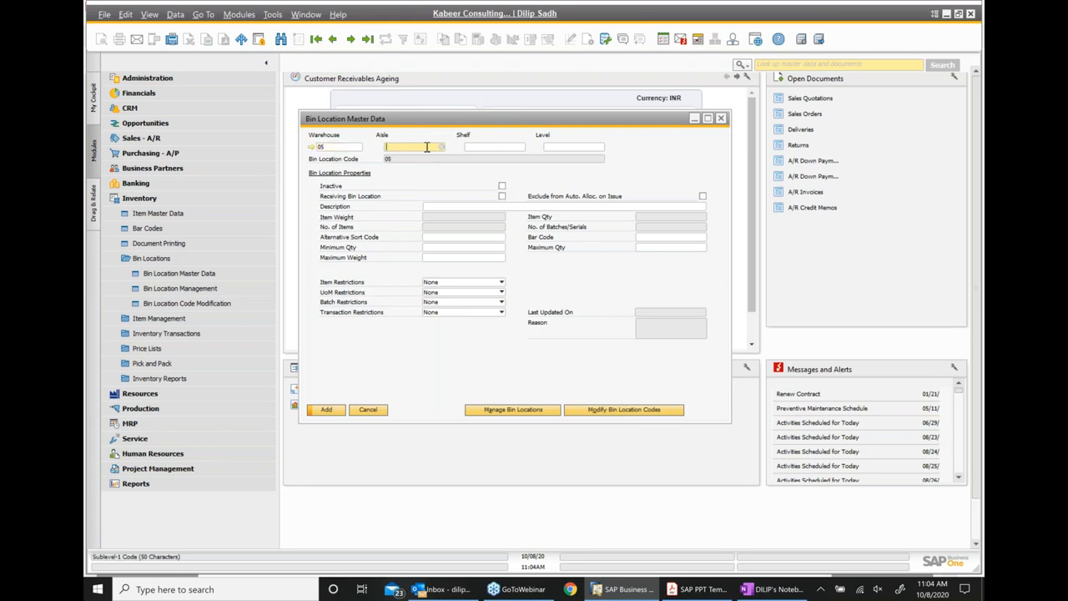
{"action": "type", "text": "A01"}
{"action": "key", "text": "Tab"}
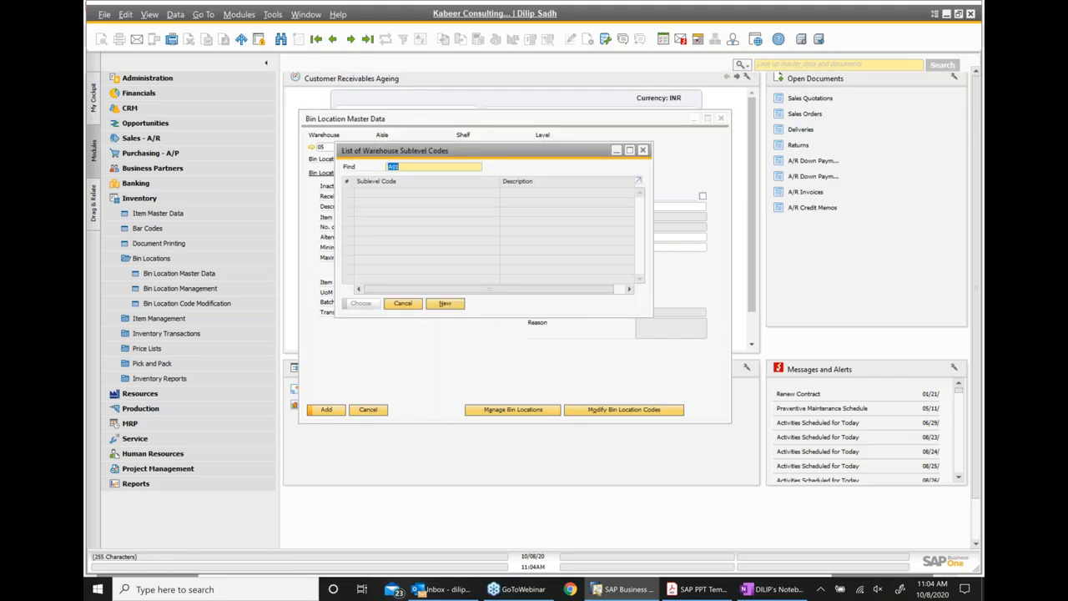
{"action": "left_click", "coordinate": [642, 151]}
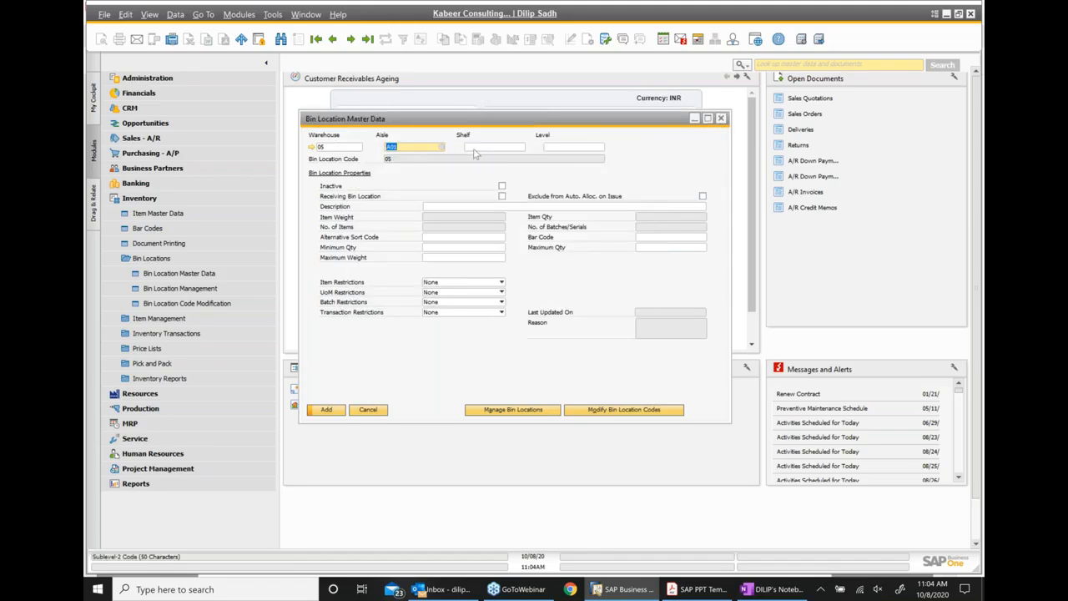
{"action": "type", "text": "A1"}
{"action": "key", "text": "Tab"}
{"action": "type", "text": "S1"}
{"action": "key", "text": "Tab"}
{"action": "type", "text": "L1"}
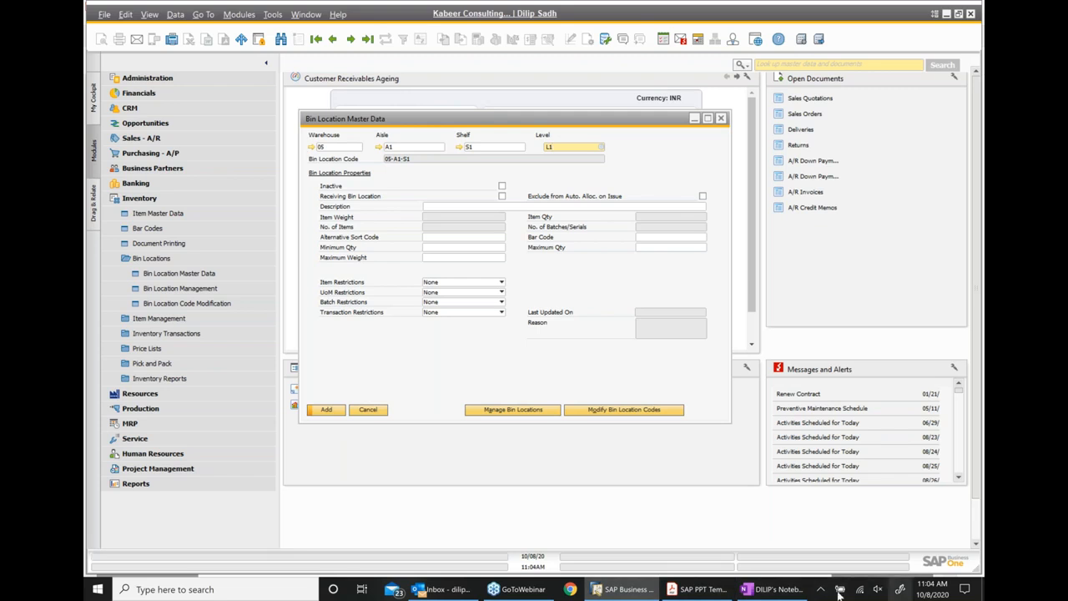
- Switch to OneNote and add the bullet "How can we create Bin in the warehouse", correcting the misspelled "create"
{"action": "left_click", "coordinate": [776, 589]}
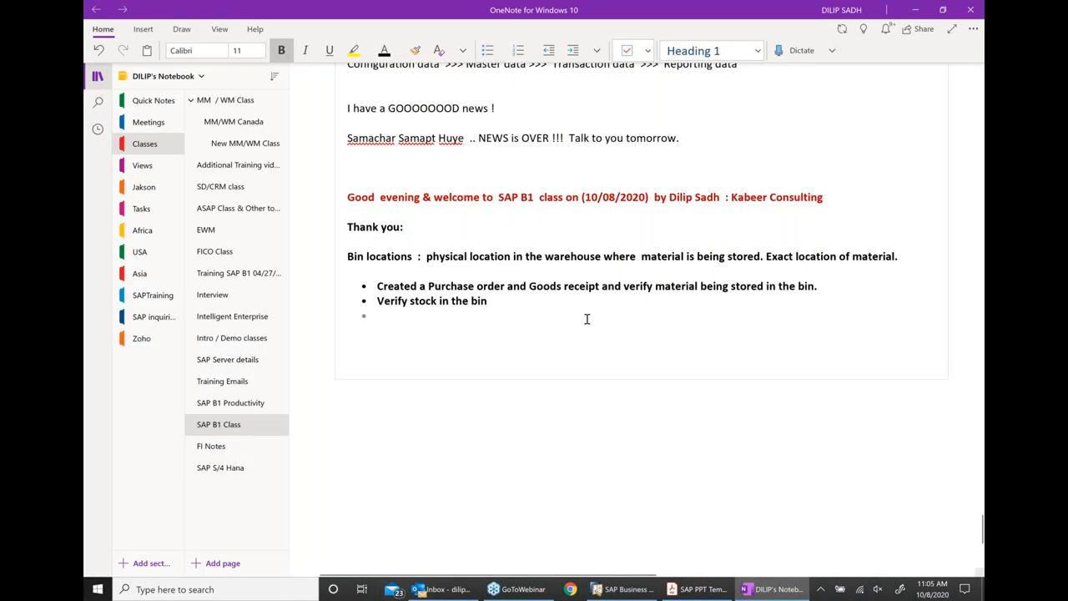
{"action": "type", "text": "How ca"}
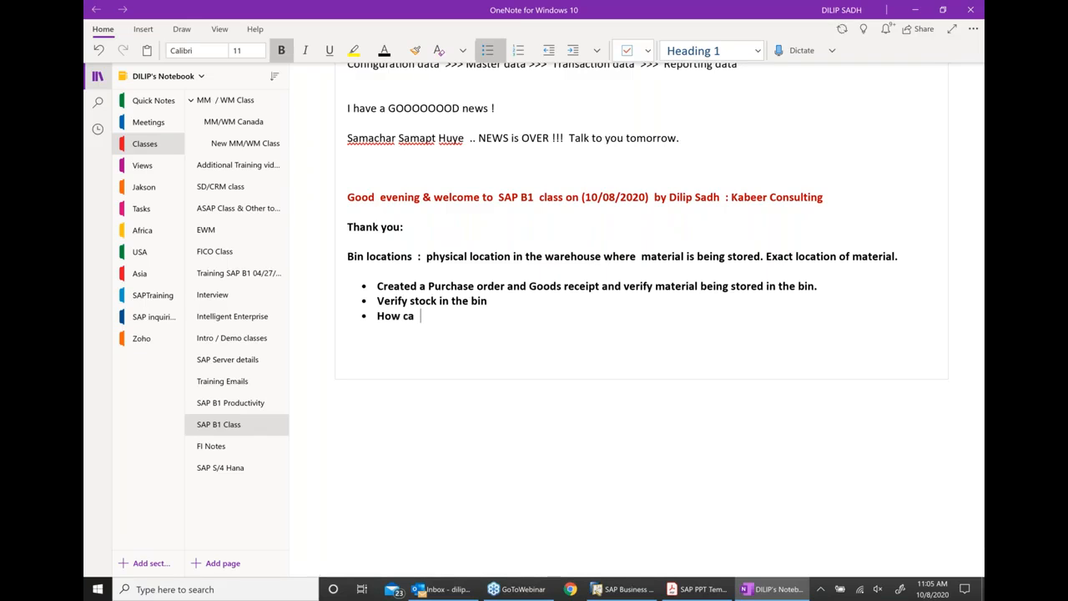
{"action": "type", "text": "n we craete Bin in"}
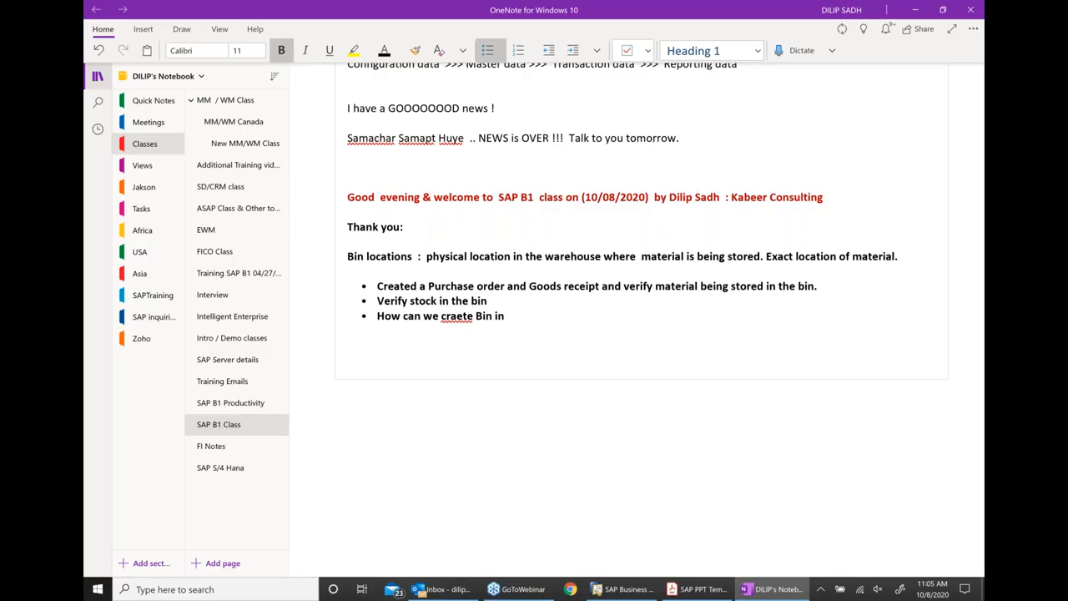
{"action": "type", "text": " the warehouse"}
{"action": "right_click", "coordinate": [461, 315]}
{"action": "left_click", "coordinate": [675, 320]}
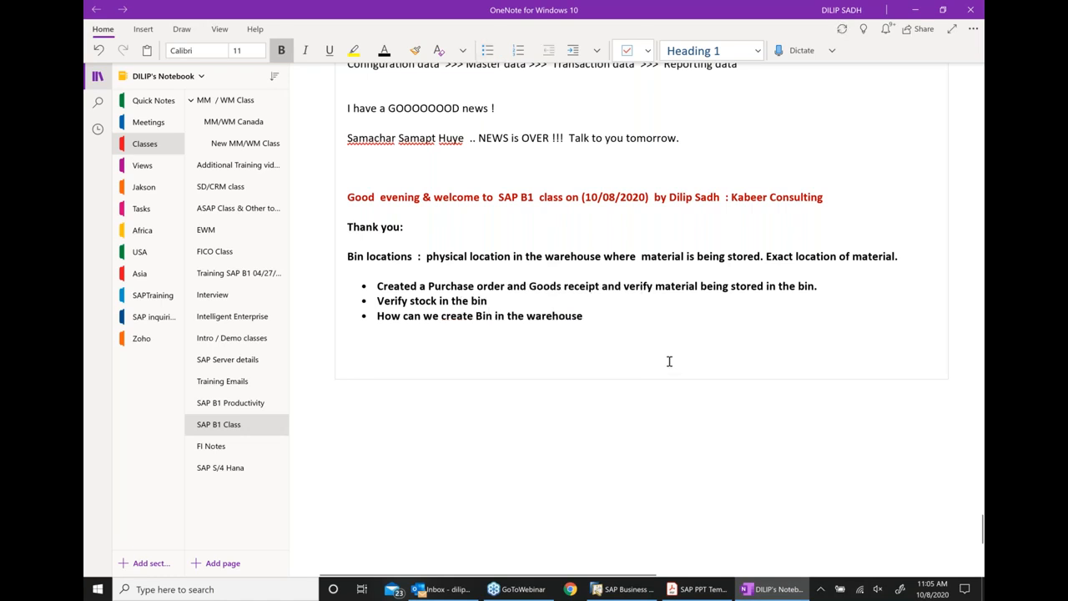
- Add two more bullets to the notes: "We can multiple warehouse" and "We can multiple bins in a warehouse"
{"action": "left_click", "coordinate": [616, 314]}
{"action": "key", "text": "Return"}
{"action": "type", "text": "We can m"}
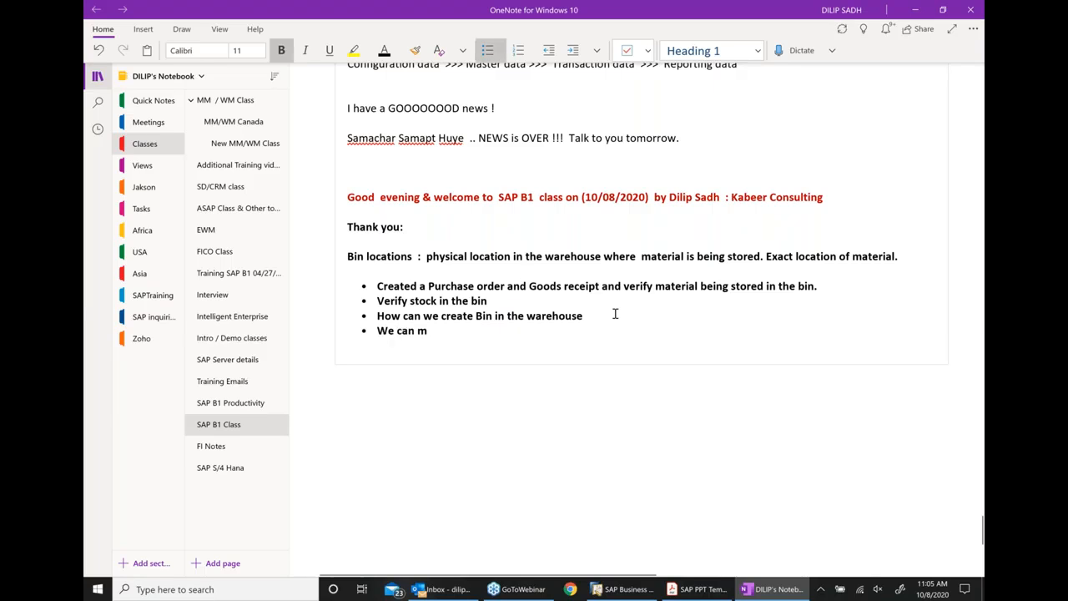
{"action": "type", "text": "ultiple wat"}
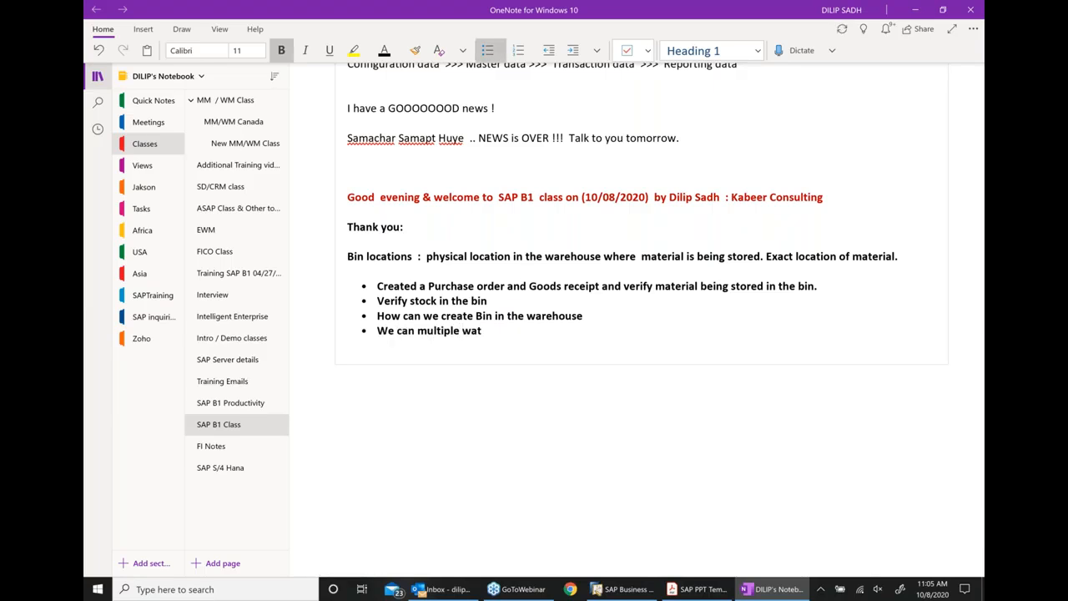
{"action": "key", "text": "BackSpace"}
{"action": "type", "text": "rehouse"}
{"action": "key", "text": "Return"}
{"action": "type", "text": "We can mu"}
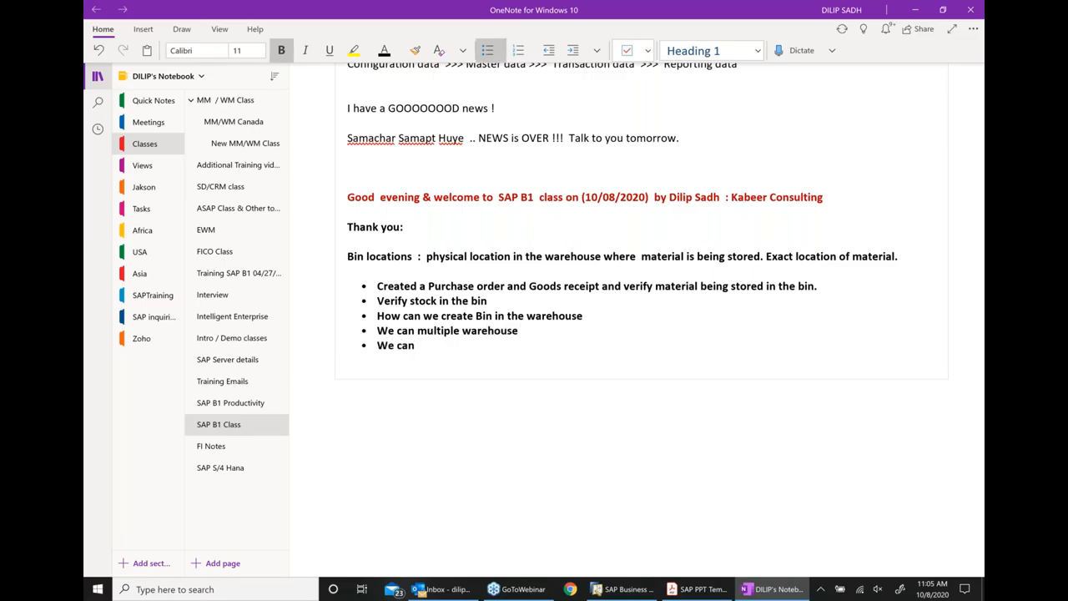
{"action": "type", "text": "ltiple bins in a "}
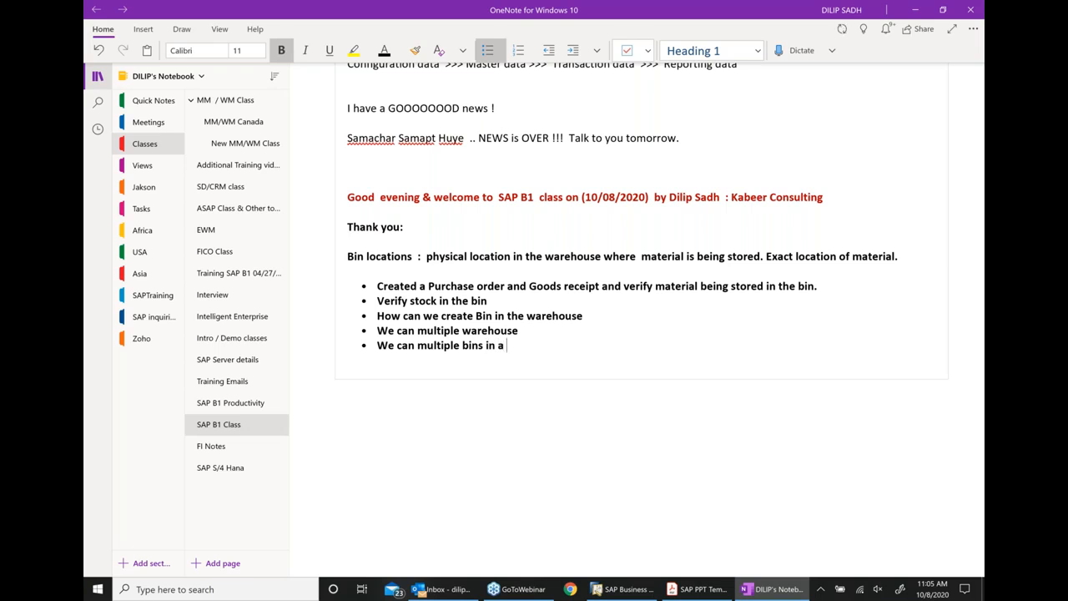
{"action": "type", "text": "warehouse"}
- Return to SAP Business One and close the Bin Location Master Data form without saving the new bin
{"action": "left_click", "coordinate": [626, 590]}
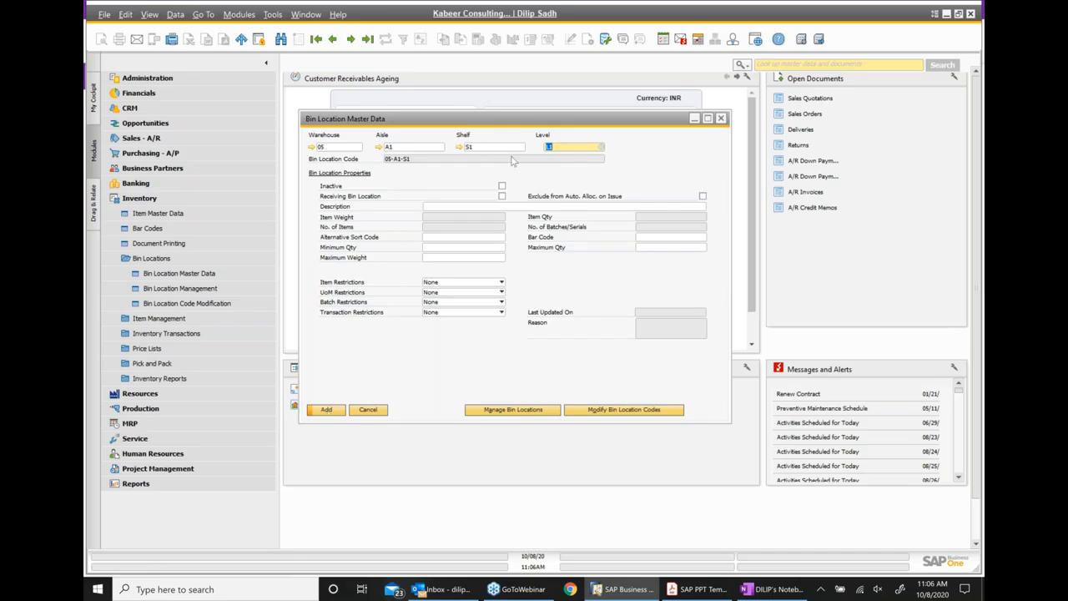
{"action": "left_click", "coordinate": [975, 397]}
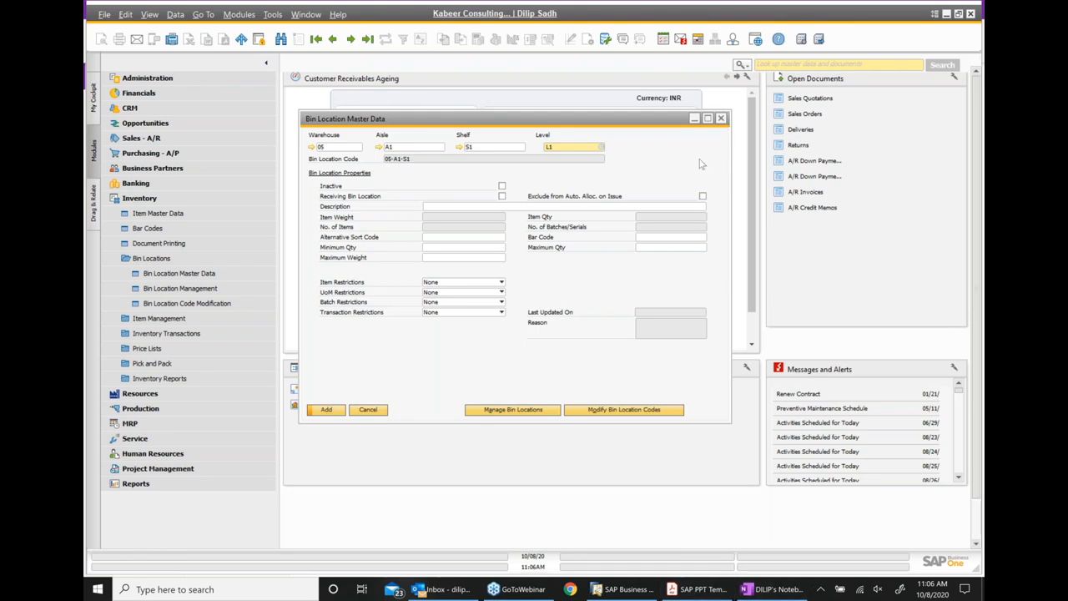
{"action": "left_click", "coordinate": [722, 118]}
{"action": "left_click", "coordinate": [489, 330]}
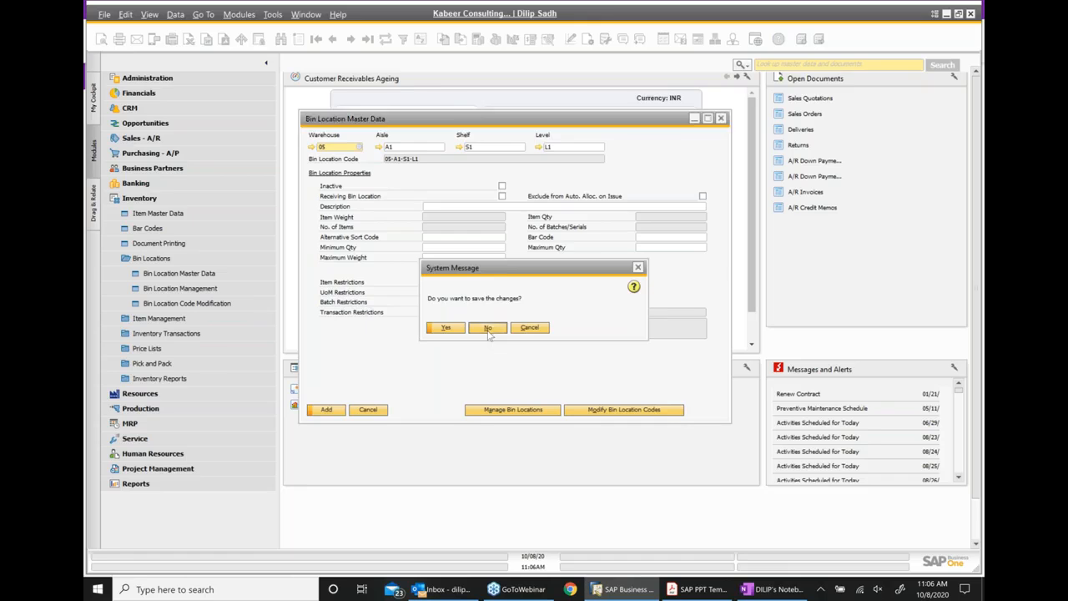
- Switch to the SAP PPT Template PDF in Acrobat Reader and go to page 296, Drop Ship Process
{"action": "left_click", "coordinate": [691, 590]}
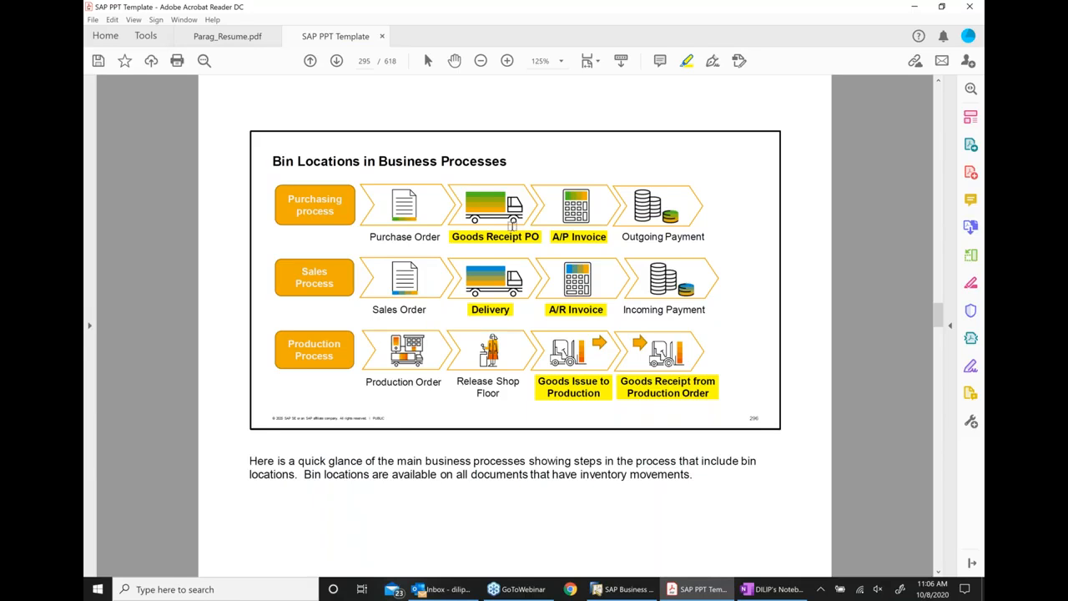
{"action": "left_click", "coordinate": [335, 61]}
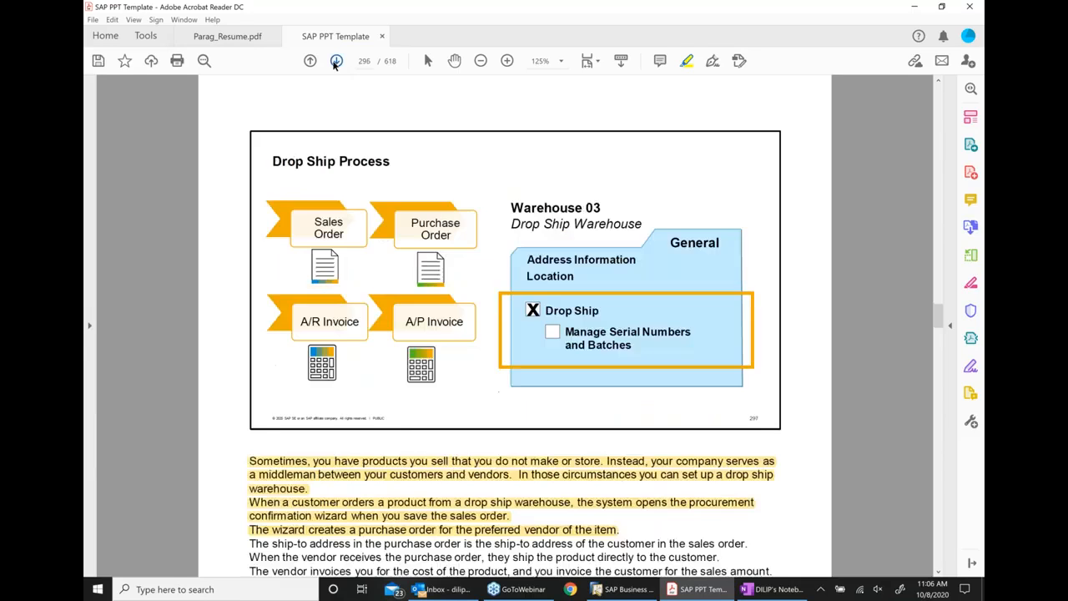
- Highlight the slide title "Drop Ship Process" in the PDF
{"action": "scroll", "coordinate": [591, 379], "scroll_direction": "down", "scroll_amount": 1}
{"action": "scroll", "coordinate": [592, 379], "scroll_direction": "down", "scroll_amount": 1}
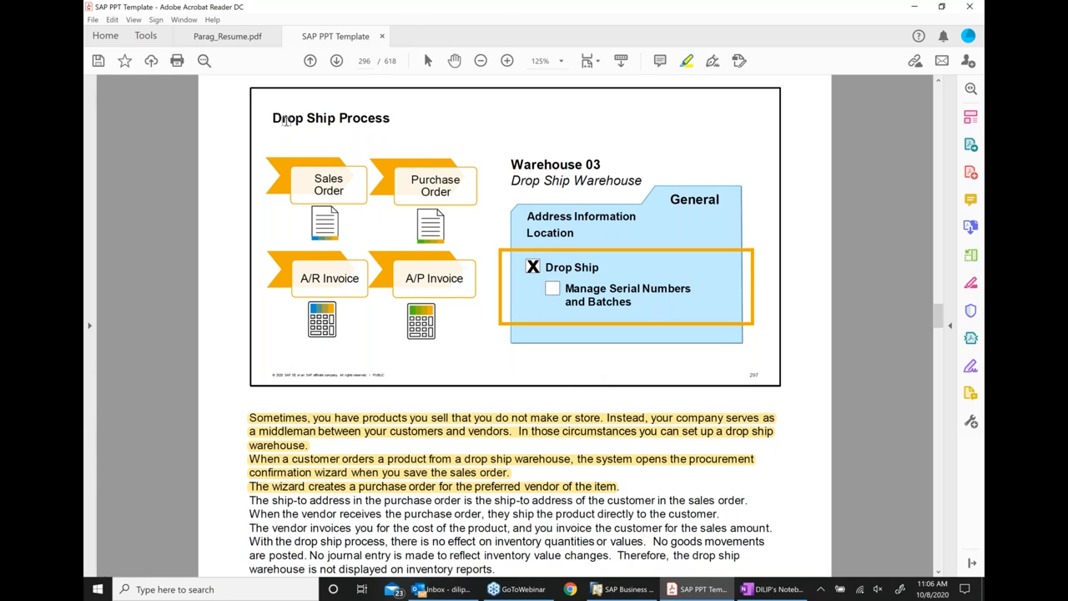
{"action": "left_click_drag", "start_coordinate": [270, 118], "coordinate": [392, 120]}
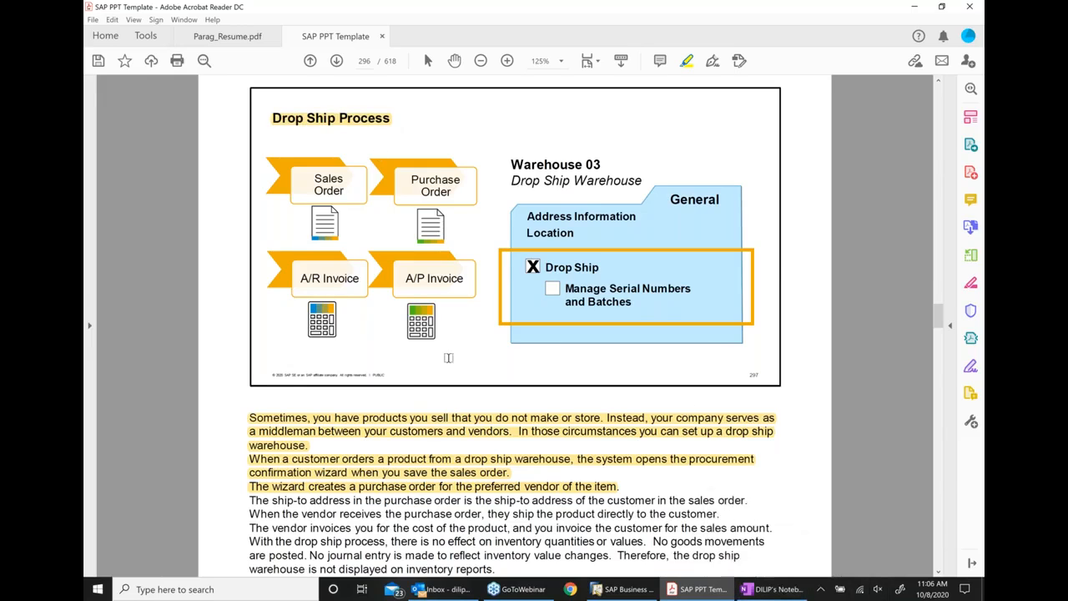
- Switch to OneNote and add the bullet "Drop ship process :" below the bin location notes, leaving a gap after the existing bullets
{"action": "left_click", "coordinate": [766, 590]}
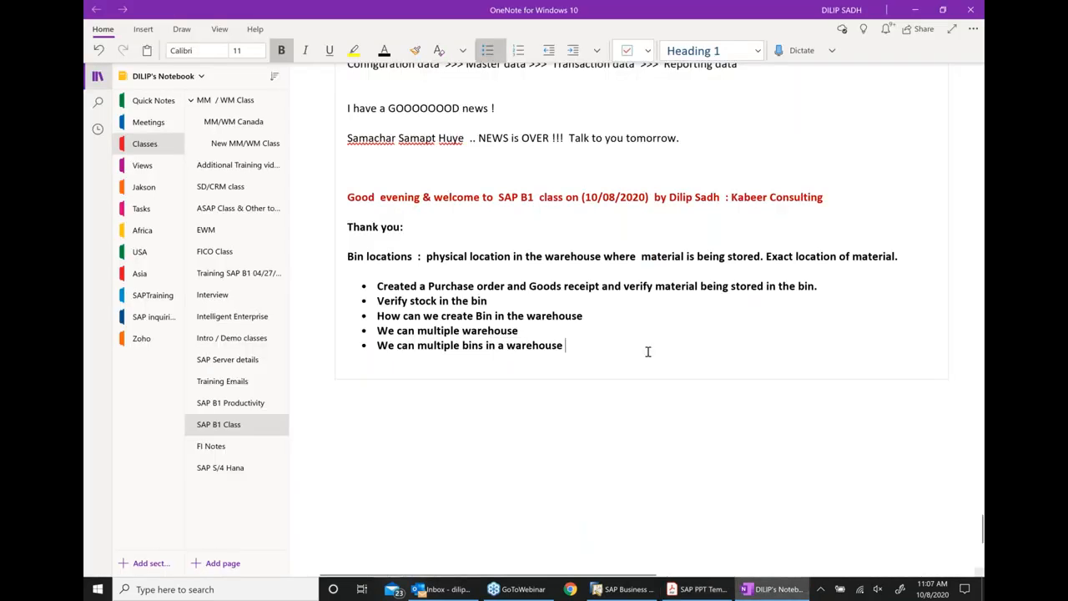
{"action": "scroll", "coordinate": [635, 332], "scroll_direction": "down", "scroll_amount": 1}
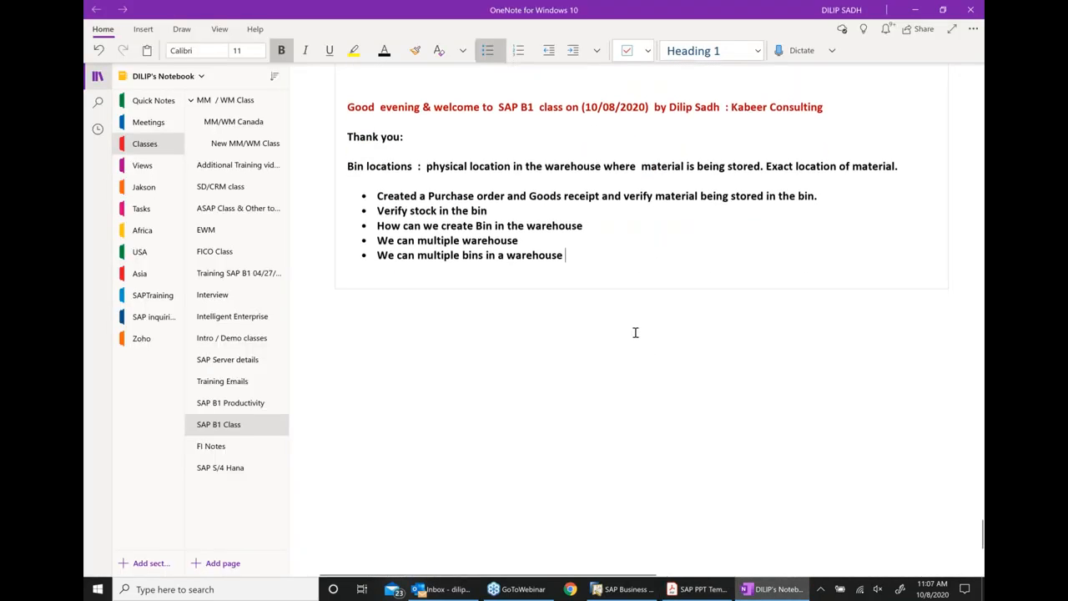
{"action": "key", "text": "Return"}
{"action": "key", "text": "Return"}
{"action": "key", "text": "Return"}
{"action": "type", "text": "* Dopr s"}
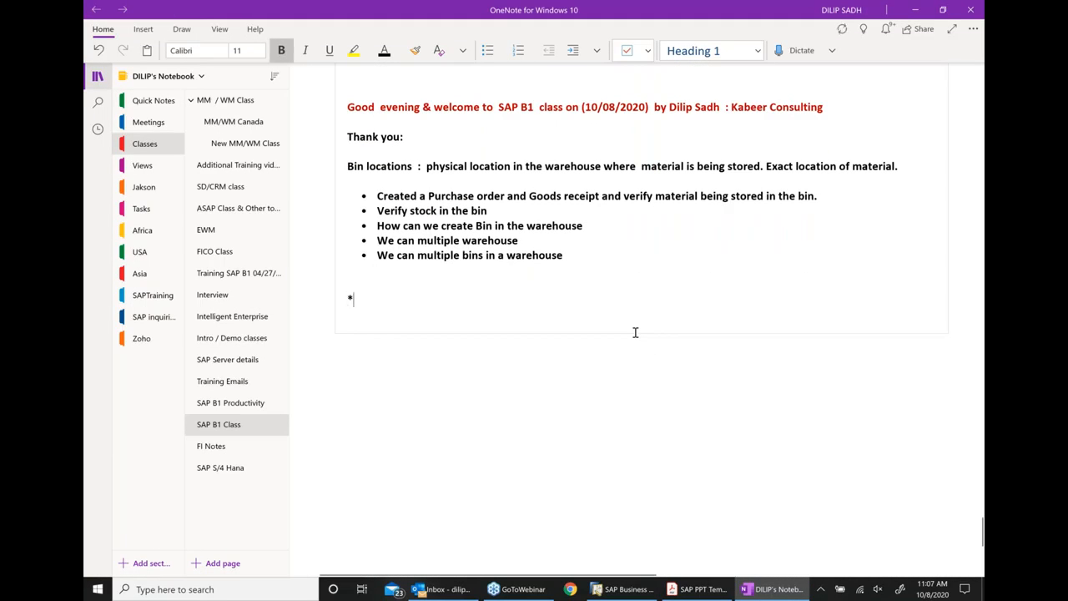
{"action": "key", "text": "BackSpace"}
{"action": "key", "text": "BackSpace"}
{"action": "key", "text": "BackSpace"}
{"action": "key", "text": "BackSpace"}
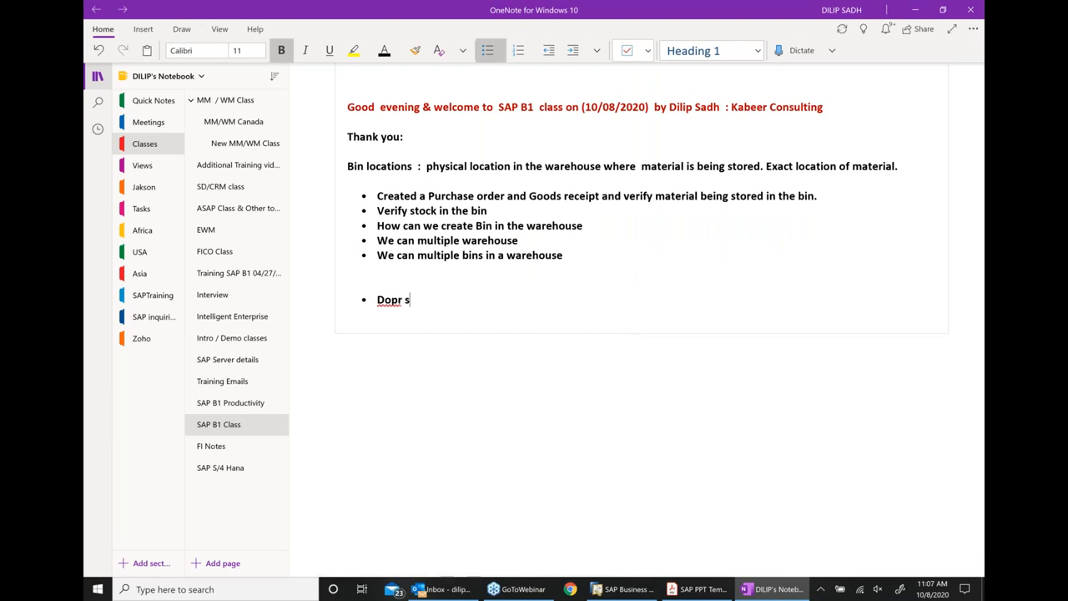
{"action": "type", "text": "rp ship"}
{"action": "key", "text": "BackSpace"}
{"action": "key", "text": "BackSpace"}
{"action": "key", "text": "BackSpace"}
{"action": "key", "text": "BackSpace"}
{"action": "key", "text": "BackSpace"}
{"action": "key", "text": "BackSpace"}
{"action": "key", "text": "BackSpace"}
{"action": "key", "text": "BackSpace"}
{"action": "key", "text": "BackSpace"}
{"action": "key", "text": "BackSpace"}
{"action": "key", "text": "BackSpace"}
{"action": "type", "text": "rop ship process :"}
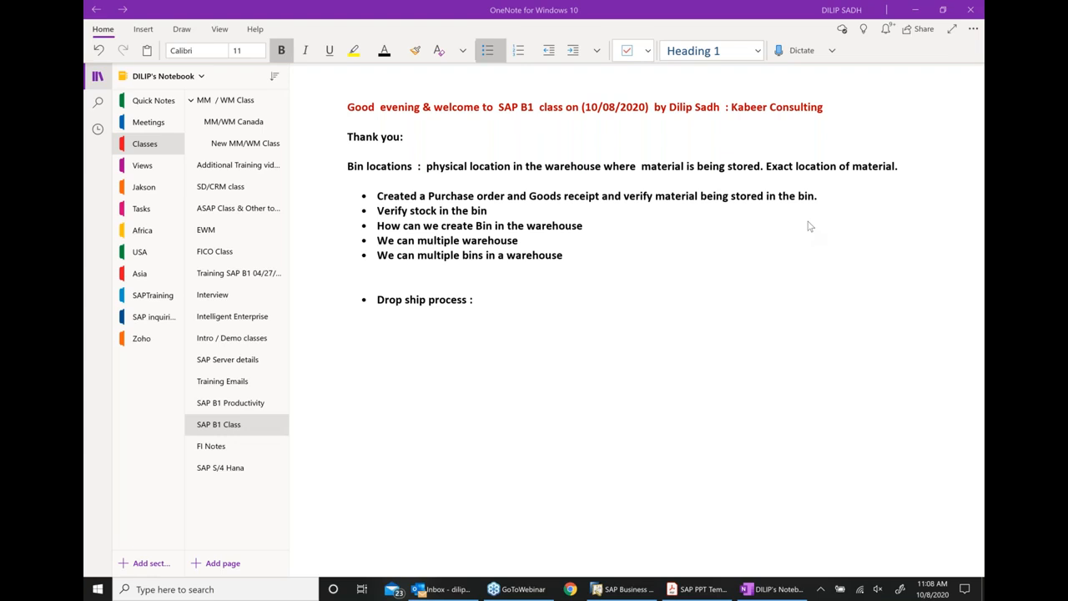
- Continue the drop ship bullet with "I am sure how much this process is being used in India but in USA"
{"action": "left_click", "coordinate": [526, 299]}
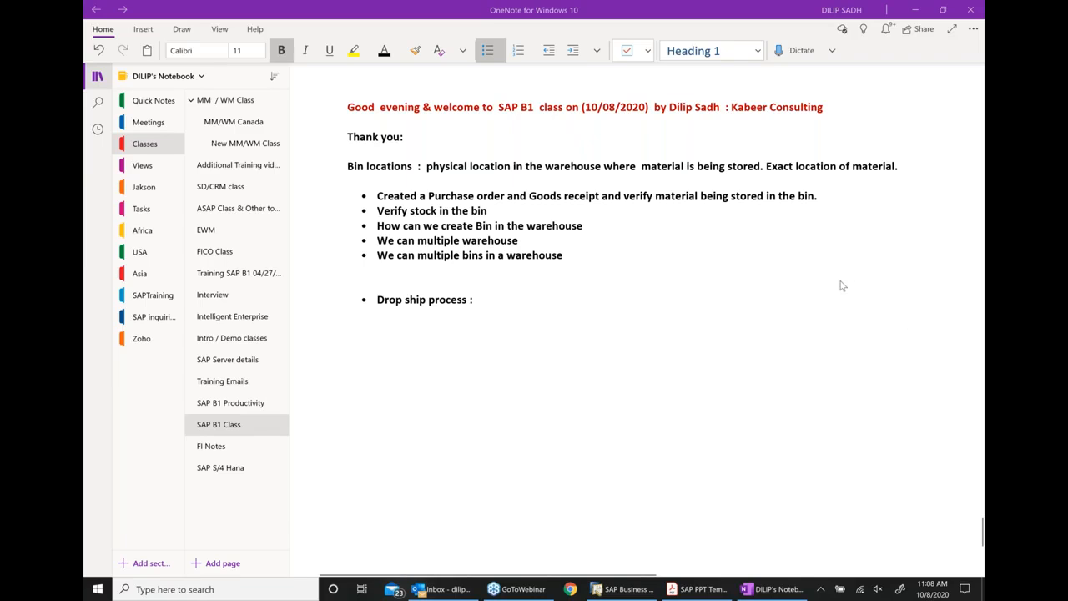
{"action": "left_click", "coordinate": [490, 300]}
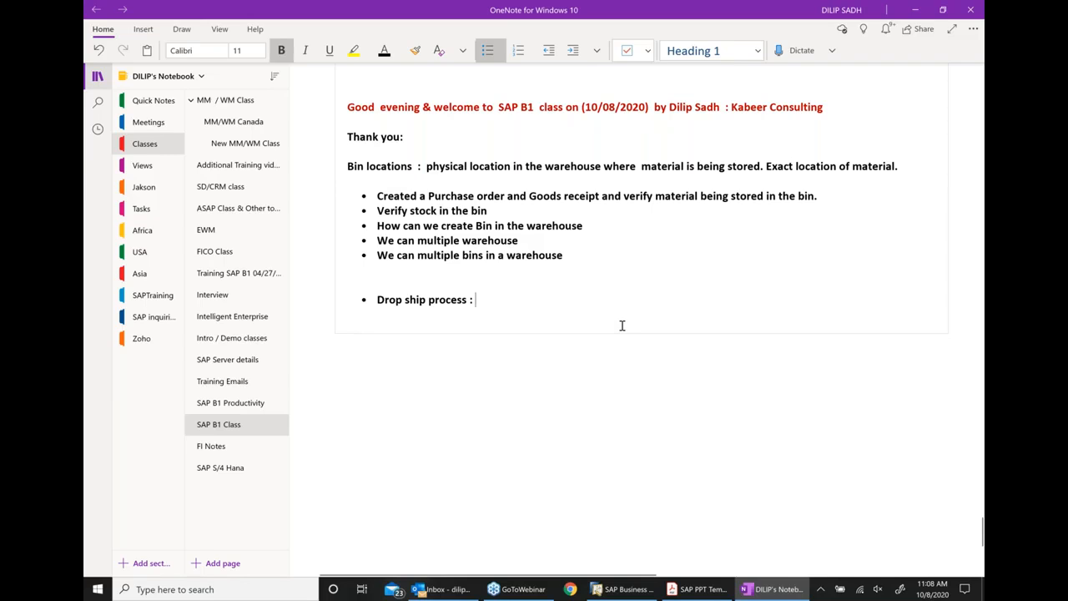
{"action": "type", "text": "I am s"}
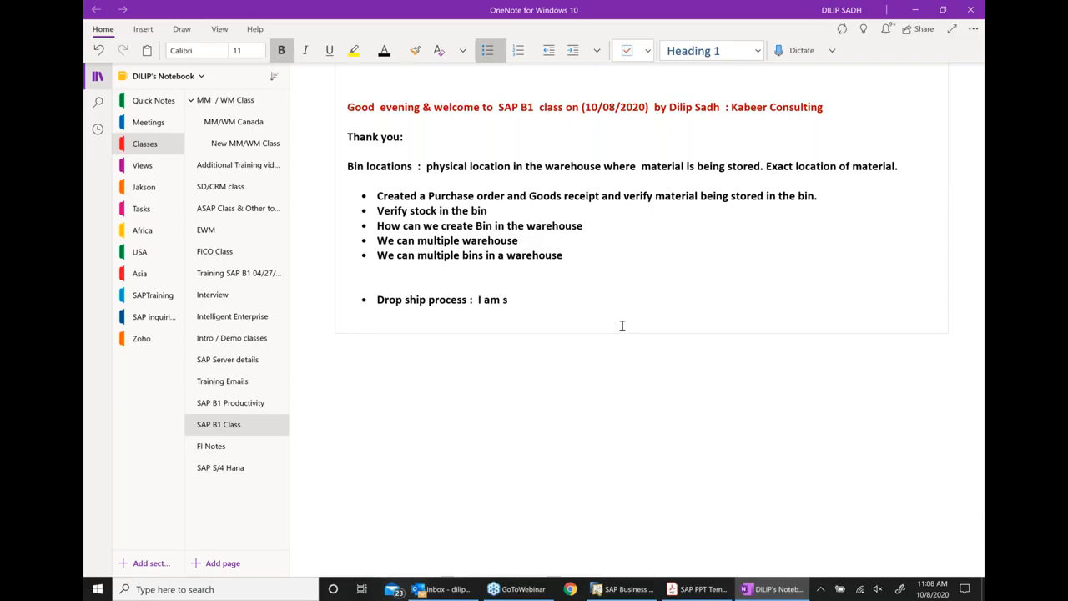
{"action": "type", "text": "ure how much this pro"}
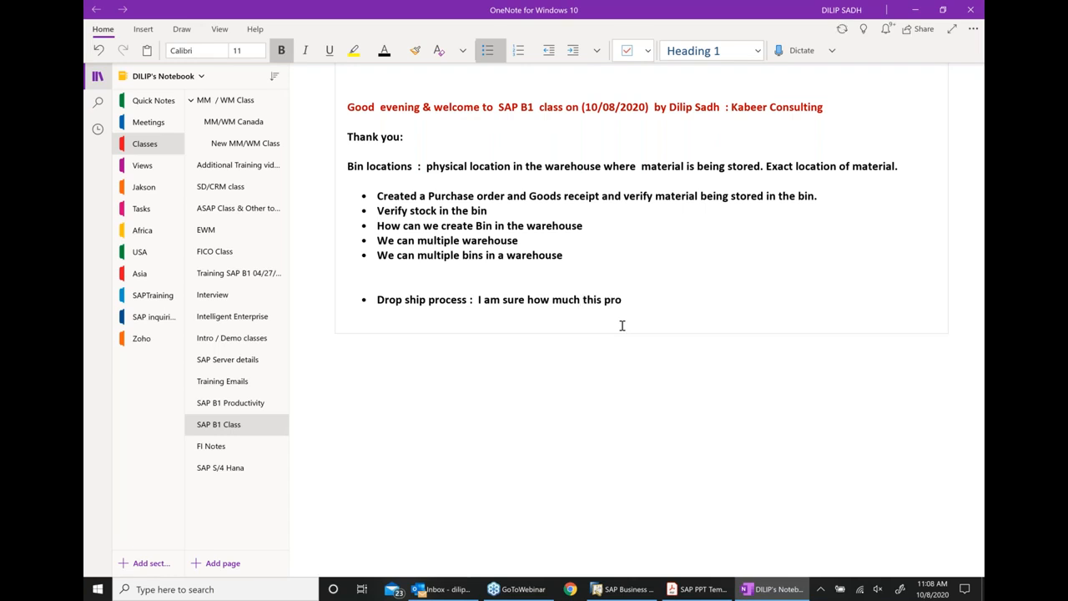
{"action": "type", "text": "cess is being used n"}
{"action": "key", "text": "BackSpace"}
{"action": "type", "text": "in"}
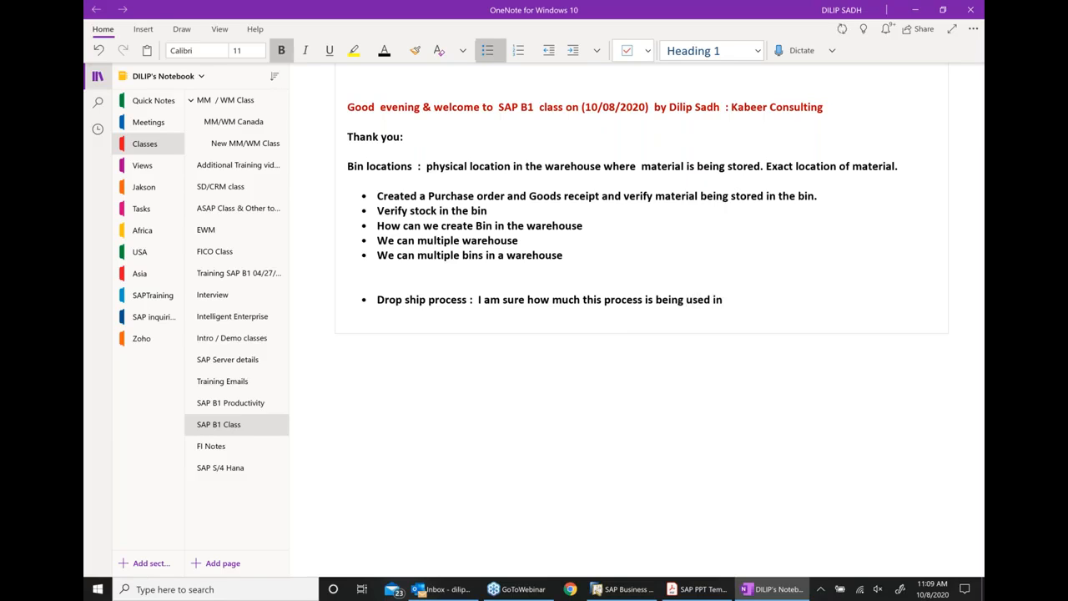
{"action": "type", "text": " India butin USA"}
{"action": "left_click", "coordinate": [773, 299]}
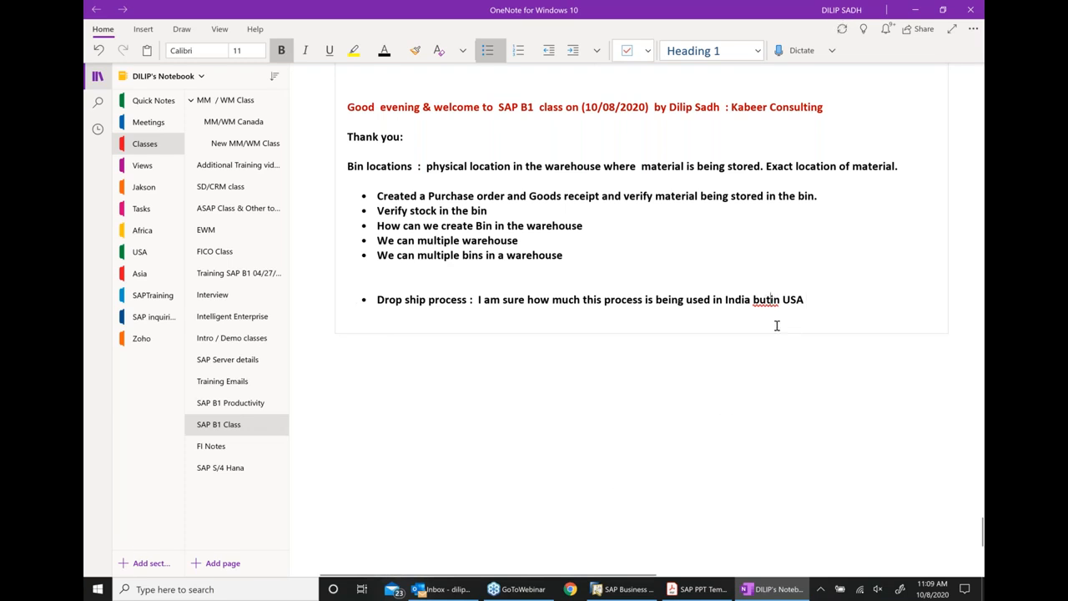
{"action": "left_click", "coordinate": [830, 299]}
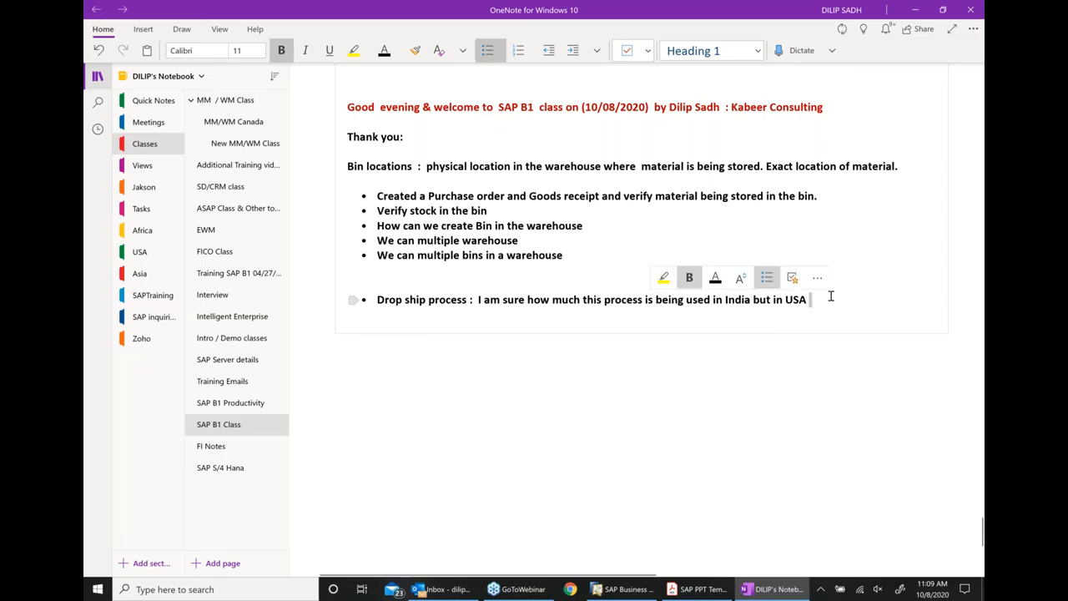
{"action": "key", "text": "ctrl+shift+Left"}
{"action": "left_click", "coordinate": [816, 300]}
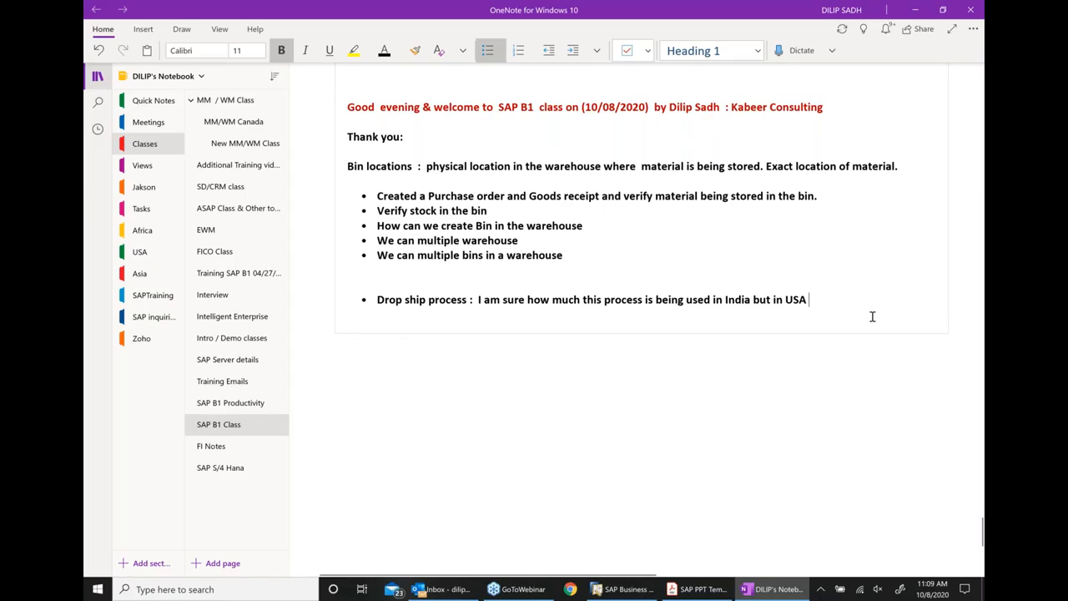
- Finish the drop ship bullet's sentence with "this process is used very extensively ."
{"action": "type", "text": "this p"}
{"action": "type", "text": "rocess is"}
{"action": "type", "text": " used "}
{"action": "type", "text": "ver"}
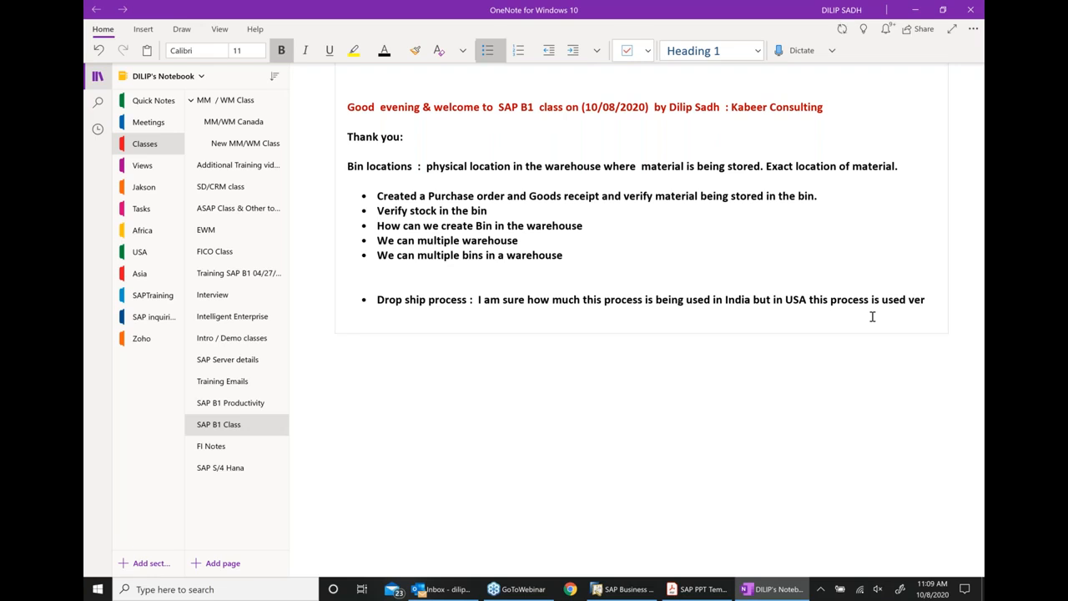
{"action": "type", "text": "y exte"}
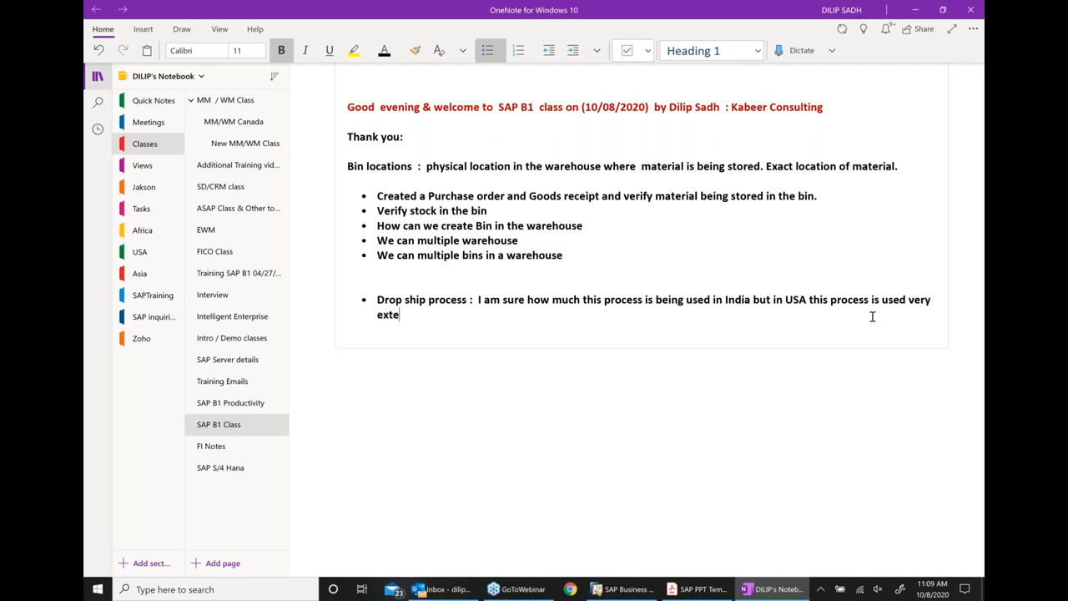
{"action": "type", "text": "nsively ."}
- Add an indented sub-bullet under the drop ship bullet reading "NIKE get orders of Shoes from WALMART."
{"action": "key", "text": "Return"}
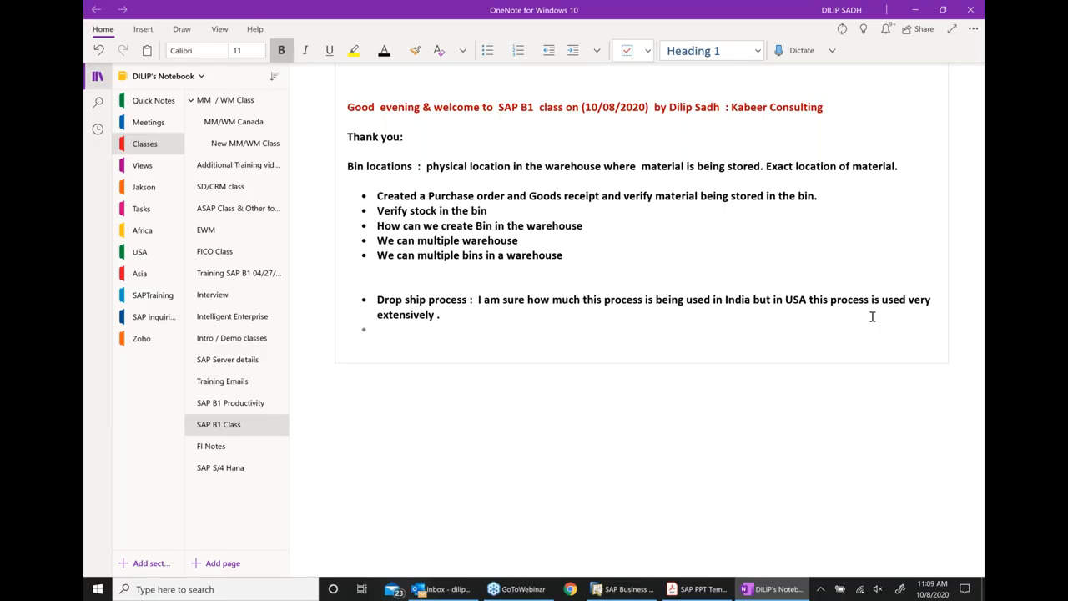
{"action": "left_click", "coordinate": [572, 50]}
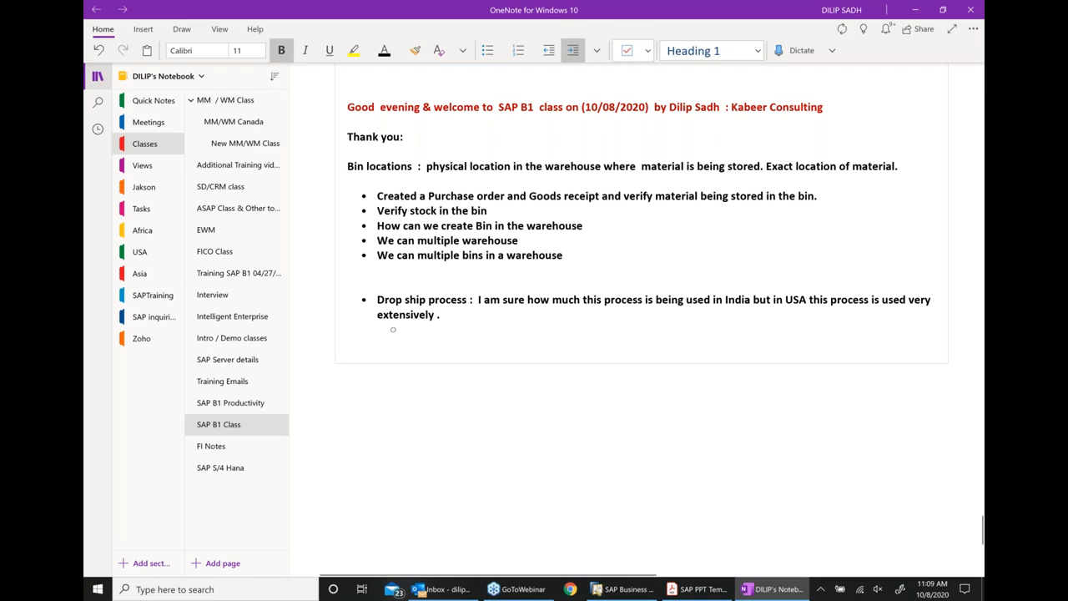
{"action": "type", "text": "re"}
{"action": "key", "text": "BackSpace"}
{"action": "key", "text": "BackSpace"}
{"action": "type", "text": "N"}
{"action": "key", "text": "BackSpace"}
{"action": "type", "text": "NIKE "}
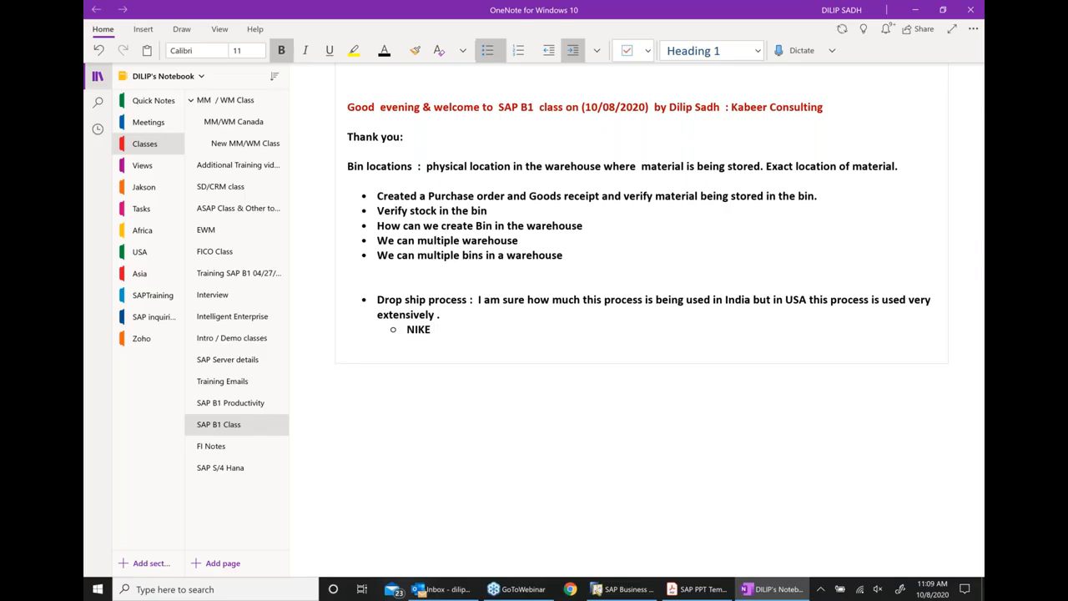
{"action": "type", "text": "get orders of Shoes f"}
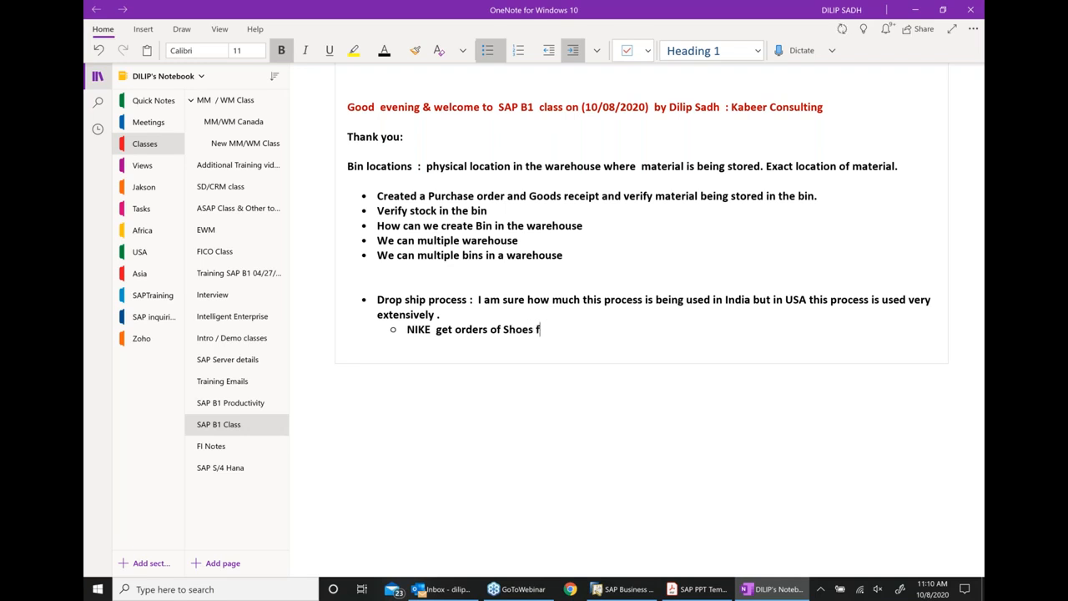
{"action": "type", "text": "rom WALMART."}
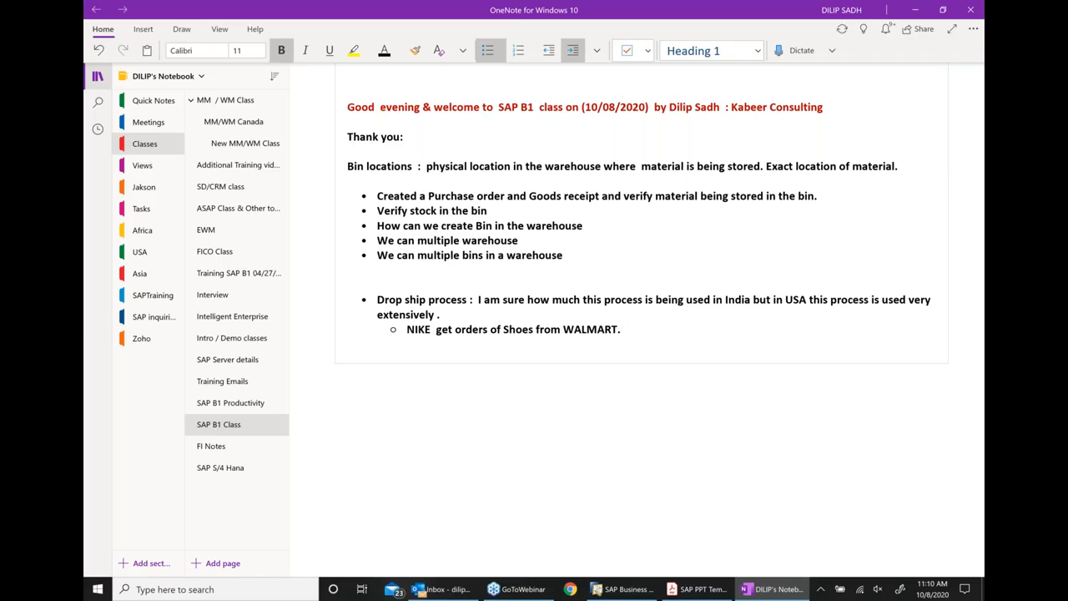
- Extend the NIKE sub-bullet with "Then Nike place order on their manufacturer in Taiwan"
{"action": "type", "text": " Then Nike place ordre o"}
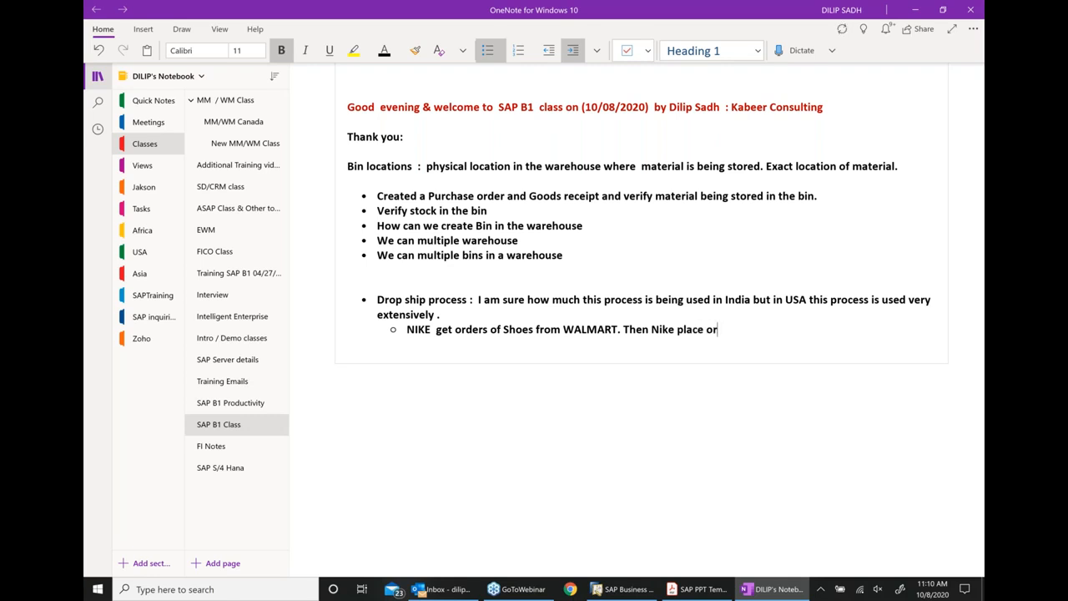
{"action": "key", "text": "BackSpace"}
{"action": "key", "text": "BackSpace"}
{"action": "key", "text": "BackSpace"}
{"action": "key", "text": "BackSpace"}
{"action": "type", "text": "er on their manu"}
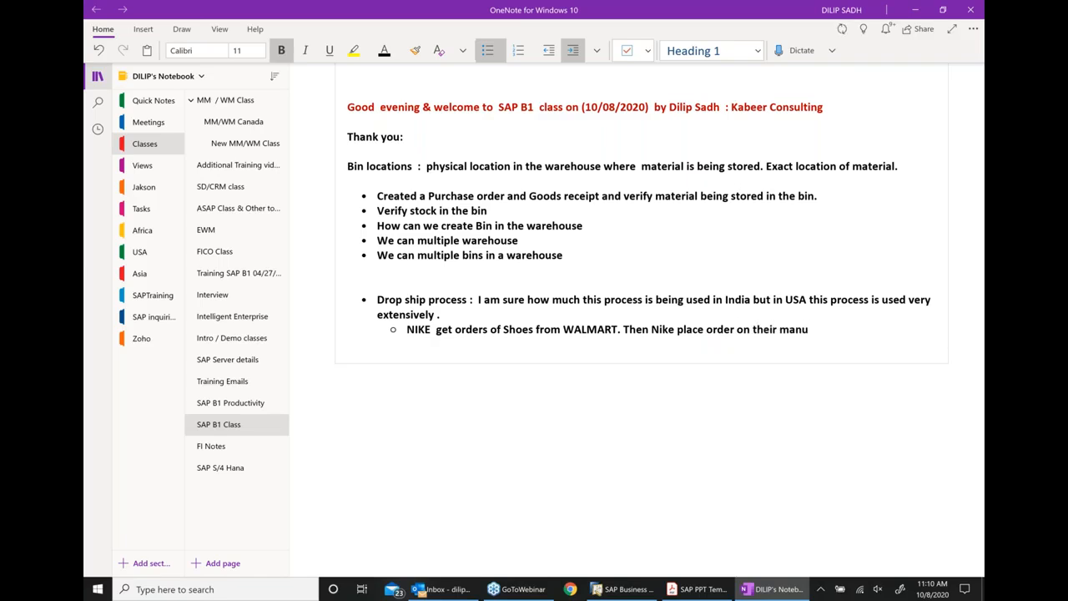
{"action": "type", "text": "facturer in Ta"}
{"action": "type", "text": "iwan"}
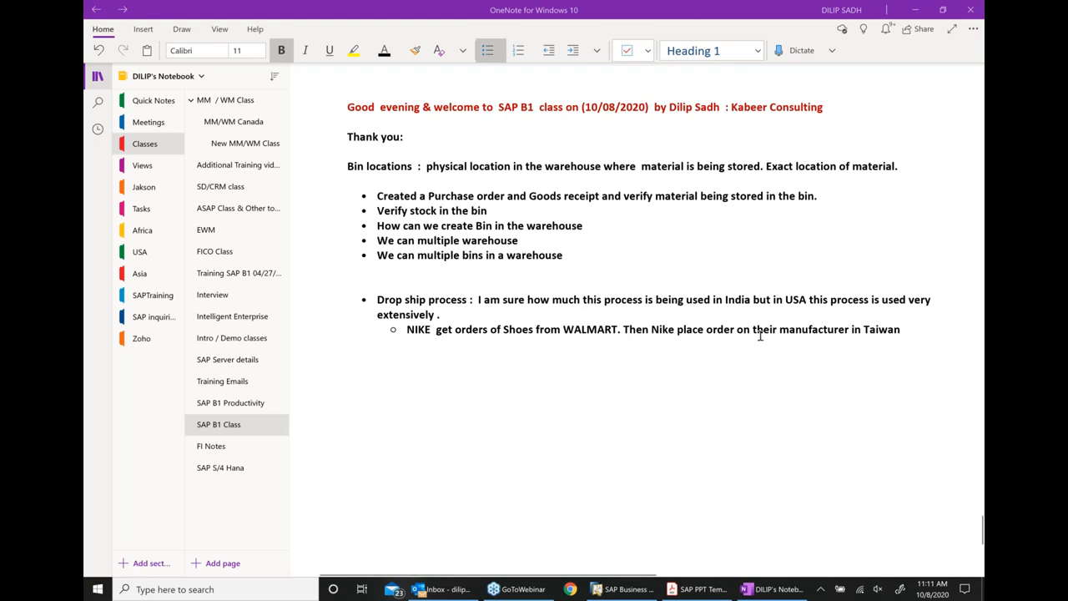
- End the Taiwan sentence with a period and append "Taiwan manufacture supply Shoes directly to Walmart on behaf og Nike"
{"action": "left_click", "coordinate": [899, 329]}
{"action": "type", "text": ". Ta"}
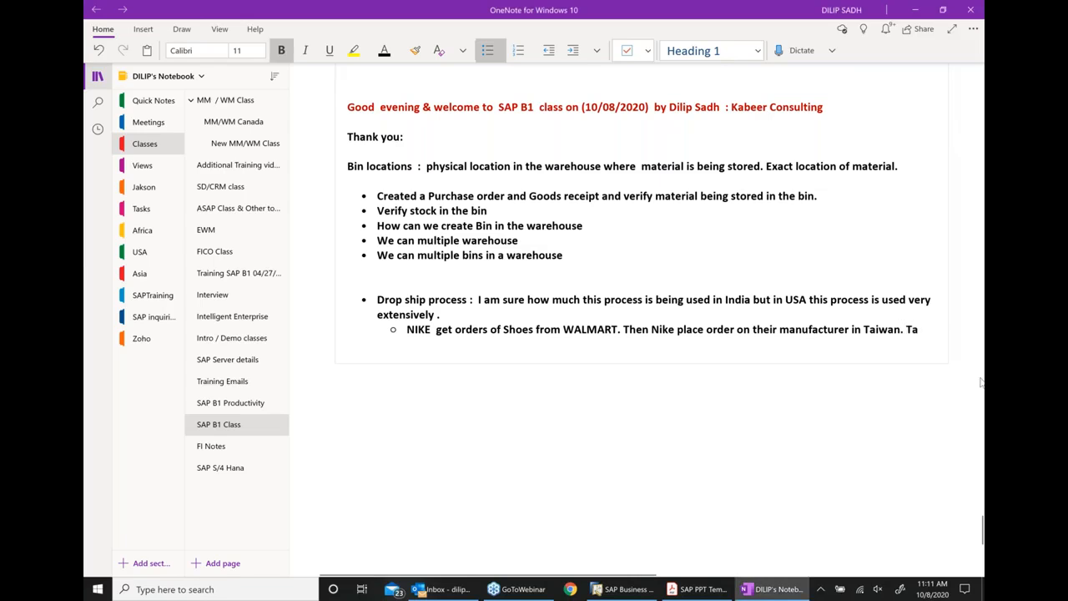
{"action": "type", "text": "iwan"}
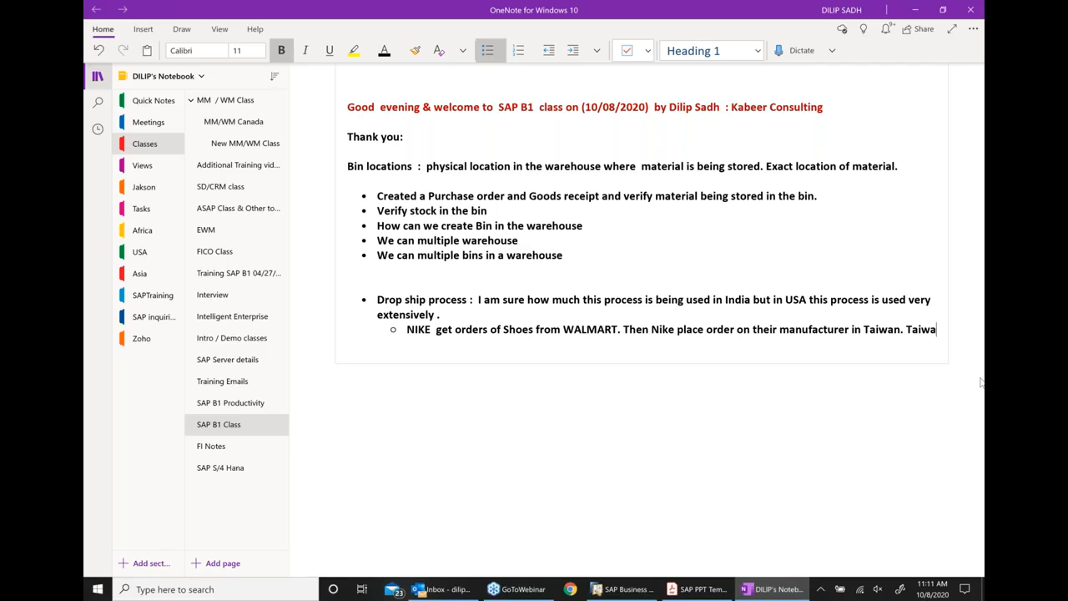
{"action": "type", "text": " manufac"}
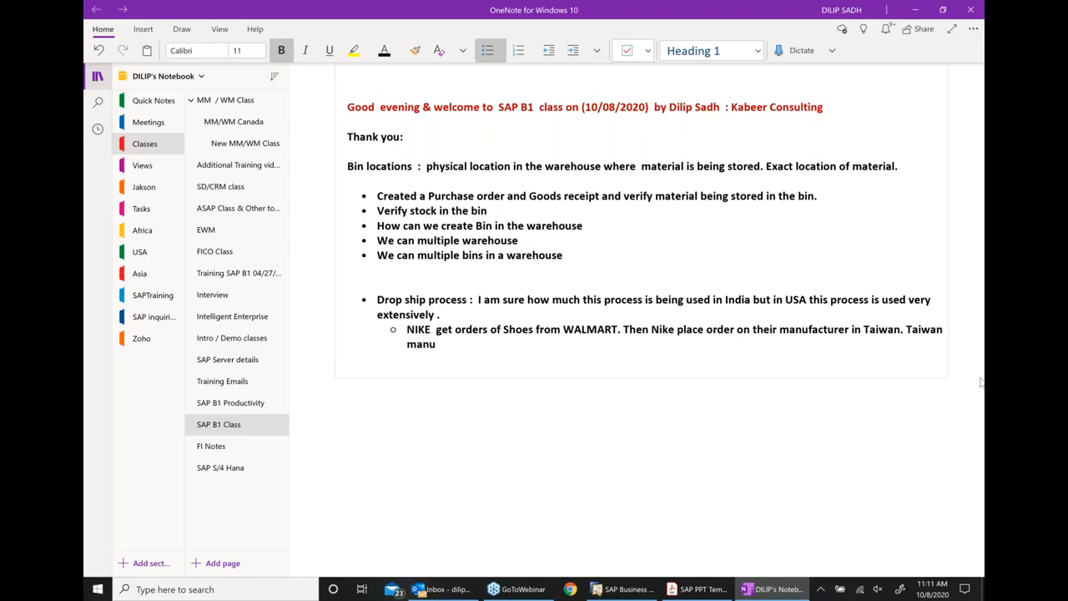
{"action": "type", "text": "ture"}
{"action": "type", "text": " supply"}
{"action": "type", "text": " pro"}
{"action": "key", "text": "BackSpace"}
{"action": "key", "text": "BackSpace"}
{"action": "key", "text": "BackSpace"}
{"action": "type", "text": "Sho"}
{"action": "key", "text": "BackSpace"}
{"action": "type", "text": "ies"}
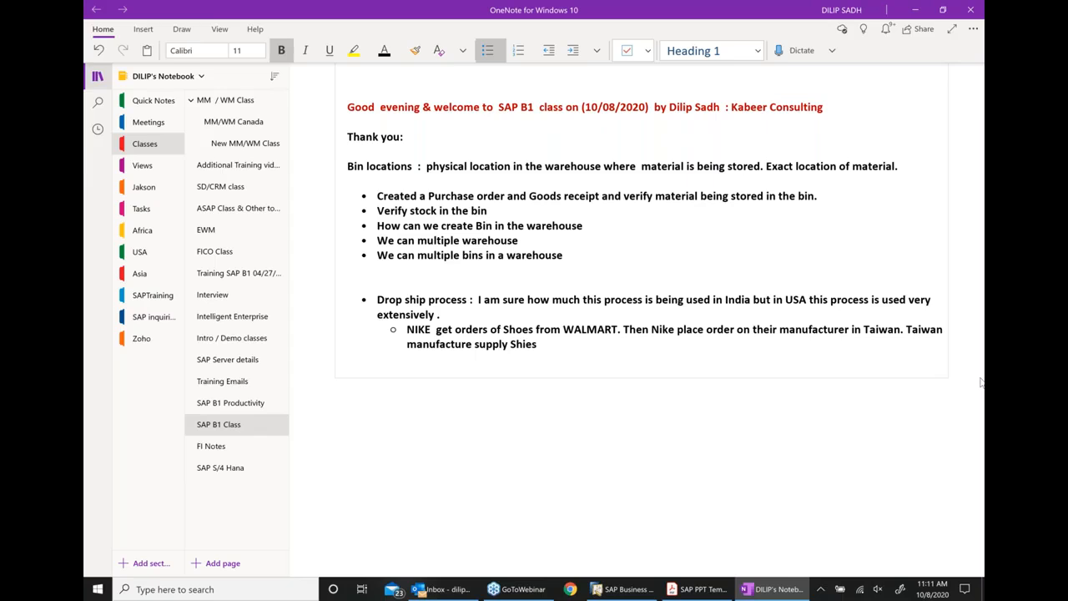
{"action": "key", "text": "BackSpace"}
{"action": "key", "text": "BackSpace"}
{"action": "key", "text": "BackSpace"}
{"action": "type", "text": "oes directly to"}
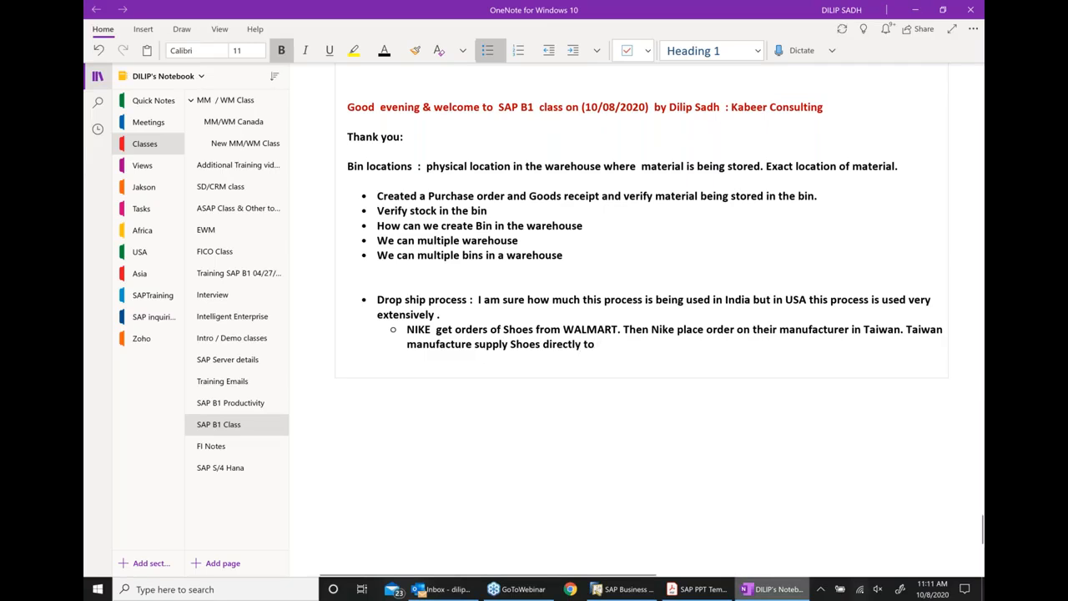
{"action": "type", "text": " Walmart on"}
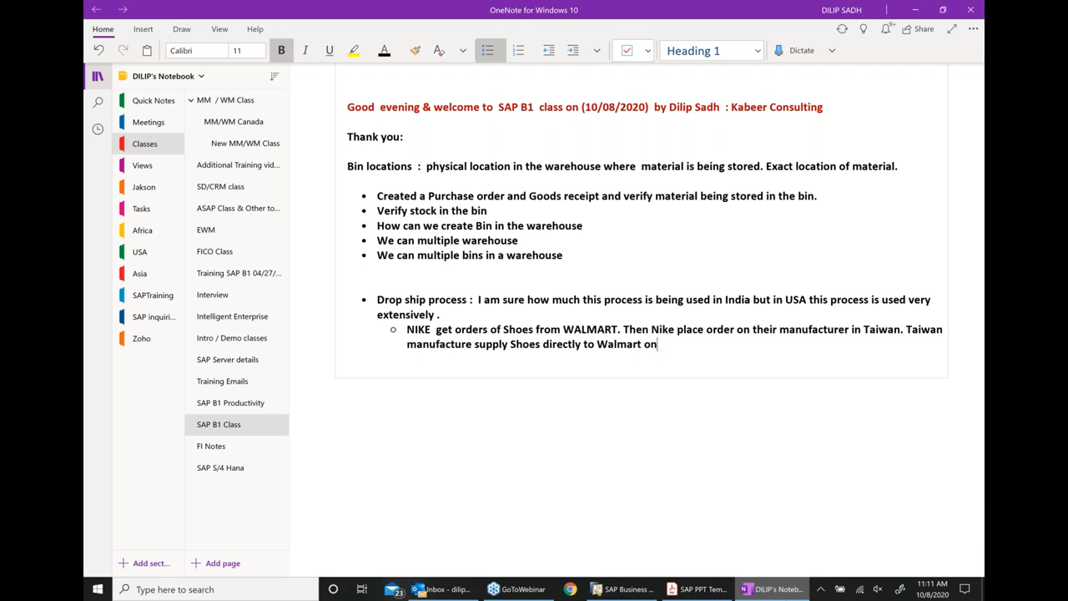
{"action": "type", "text": " behaf og Nike"}
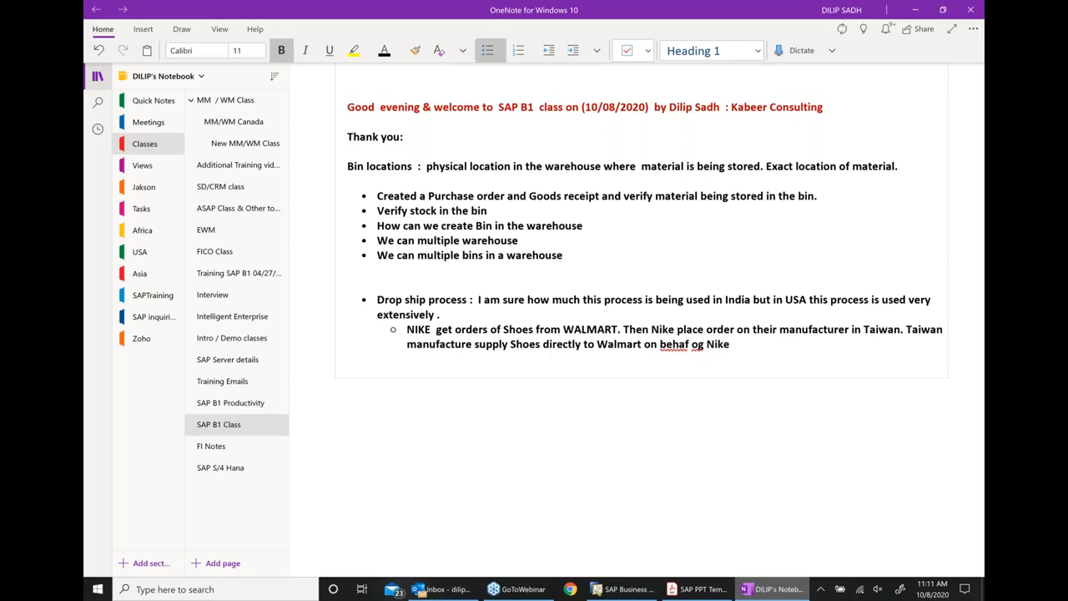
- Correct "behaf og" to "behalf of" using the spelling suggestions, and select the NIKE sub-bullet's text
{"action": "right_click", "coordinate": [678, 344]}
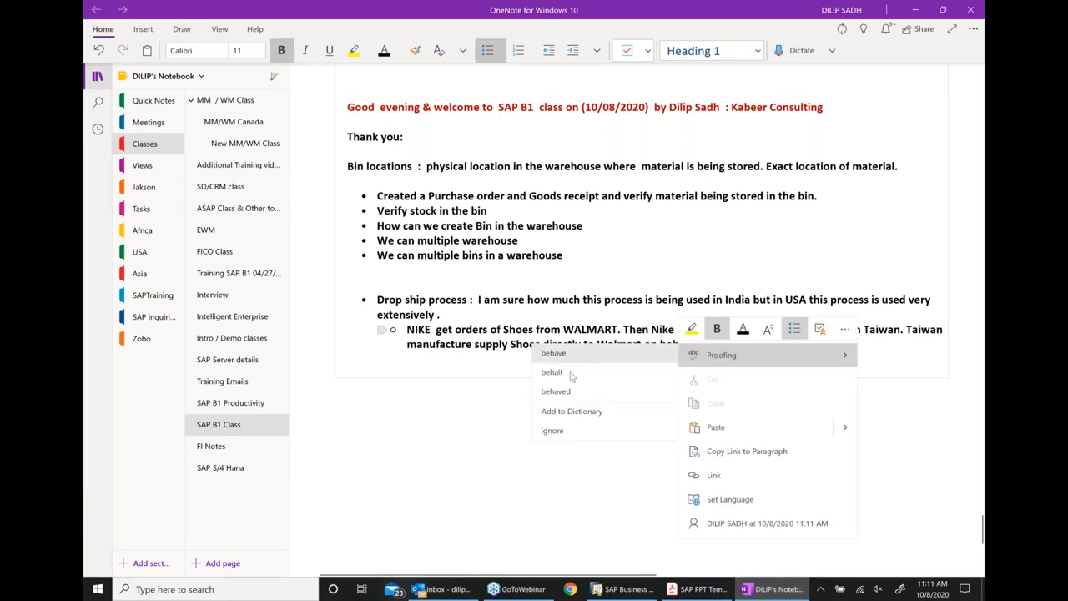
{"action": "left_click", "coordinate": [584, 372]}
{"action": "right_click", "coordinate": [699, 344]}
{"action": "left_click", "coordinate": [584, 372]}
{"action": "left_click", "coordinate": [745, 345]}
{"action": "left_click", "coordinate": [493, 356]}
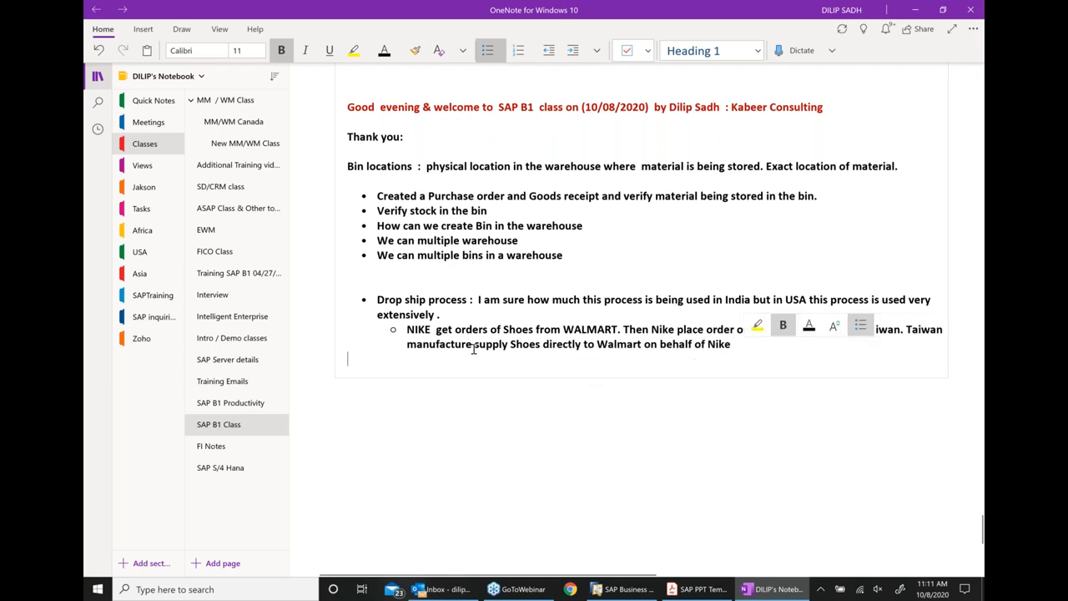
{"action": "triple_click", "coordinate": [695, 349]}
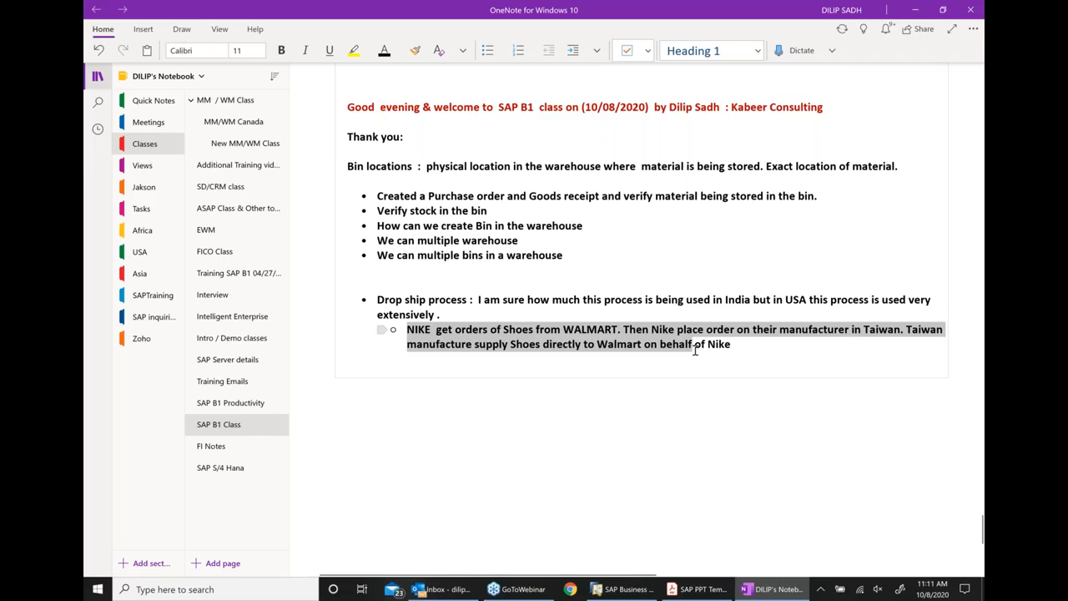
{"action": "left_click", "coordinate": [749, 350]}
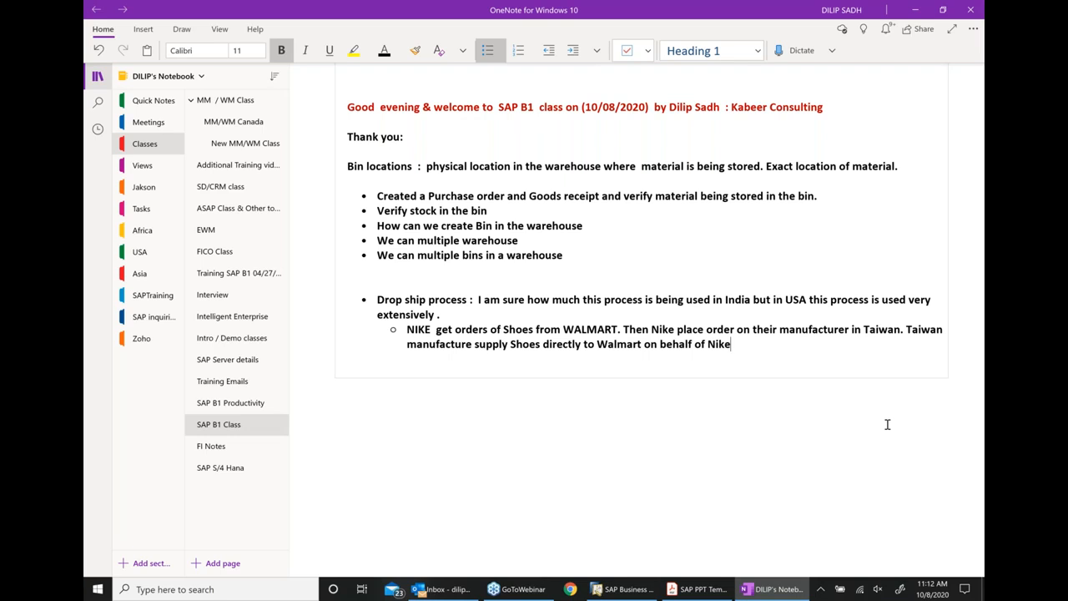
{"action": "left_click", "coordinate": [979, 399]}
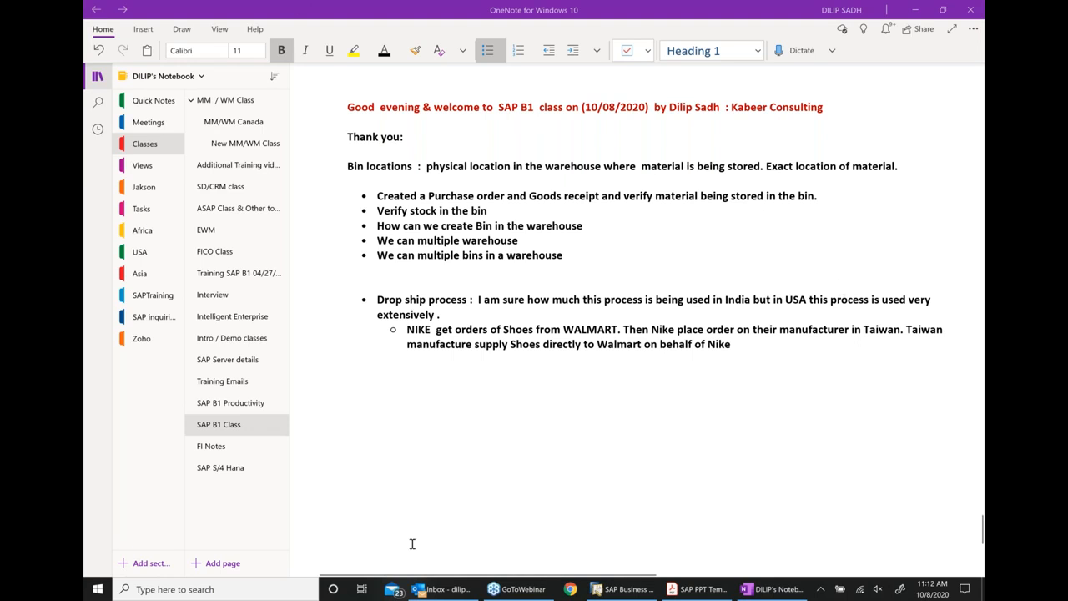
{"action": "left_click_drag", "start_coordinate": [428, 576], "coordinate": [442, 576]}
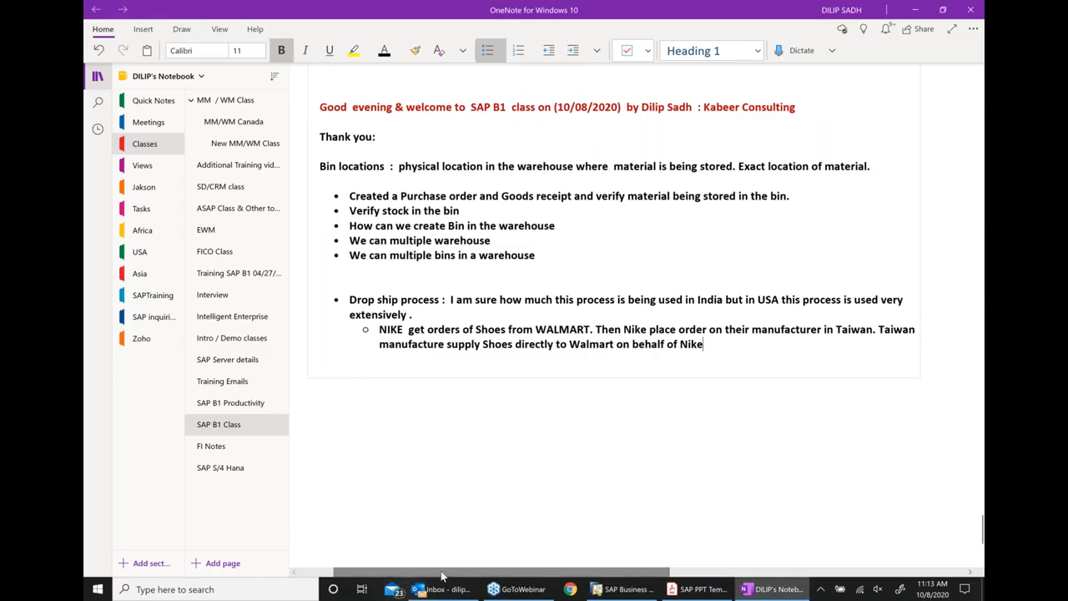
- Switch to Acrobat Reader and undo the last text highlighting on the Drop Ship Process page
{"action": "left_click", "coordinate": [684, 589]}
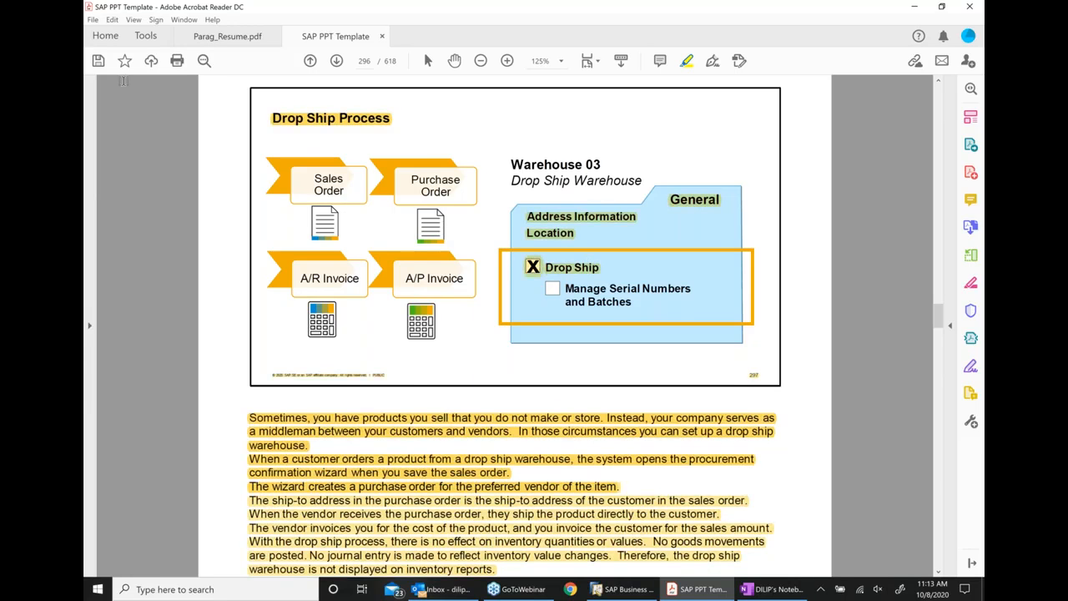
{"action": "left_click", "coordinate": [134, 19]}
{"action": "mouse_move", "coordinate": [112, 20]}
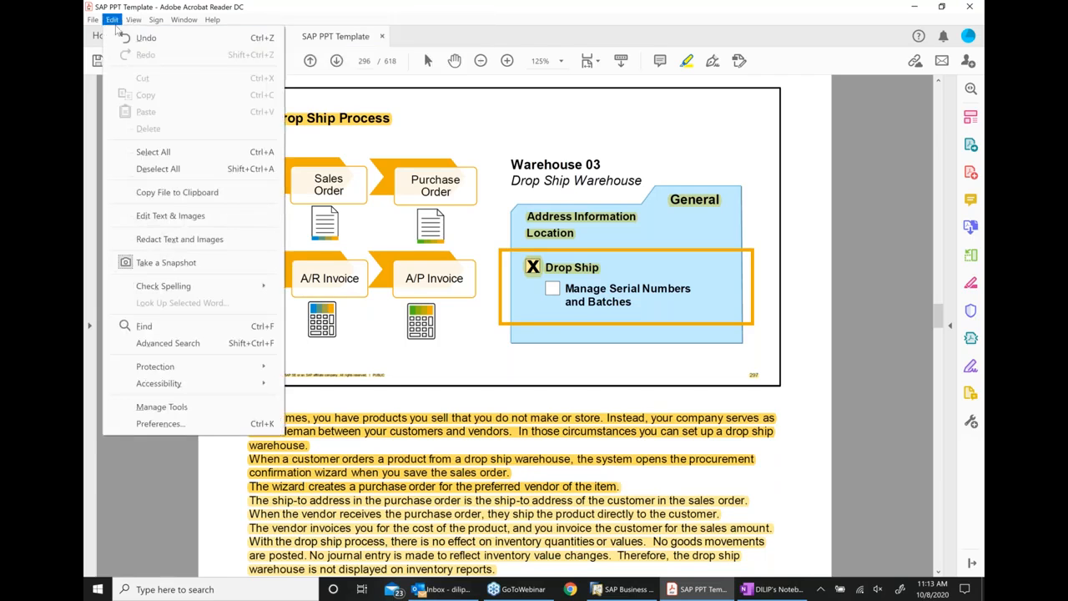
{"action": "left_click", "coordinate": [144, 38]}
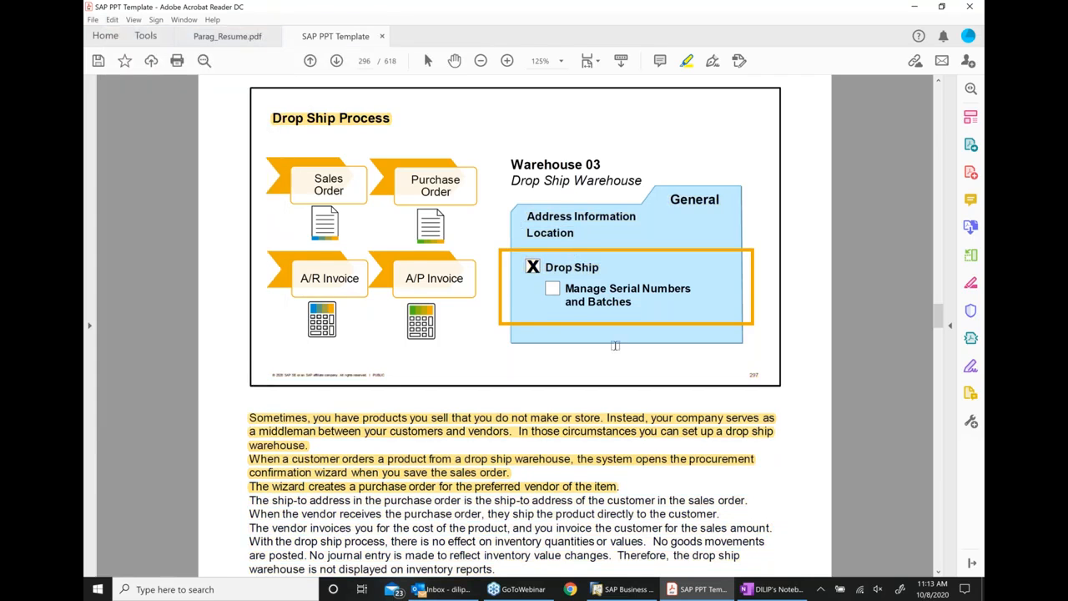
- Switch to SAP Business One and open the inventory Warehouses setup under Administration
{"action": "left_click", "coordinate": [620, 590]}
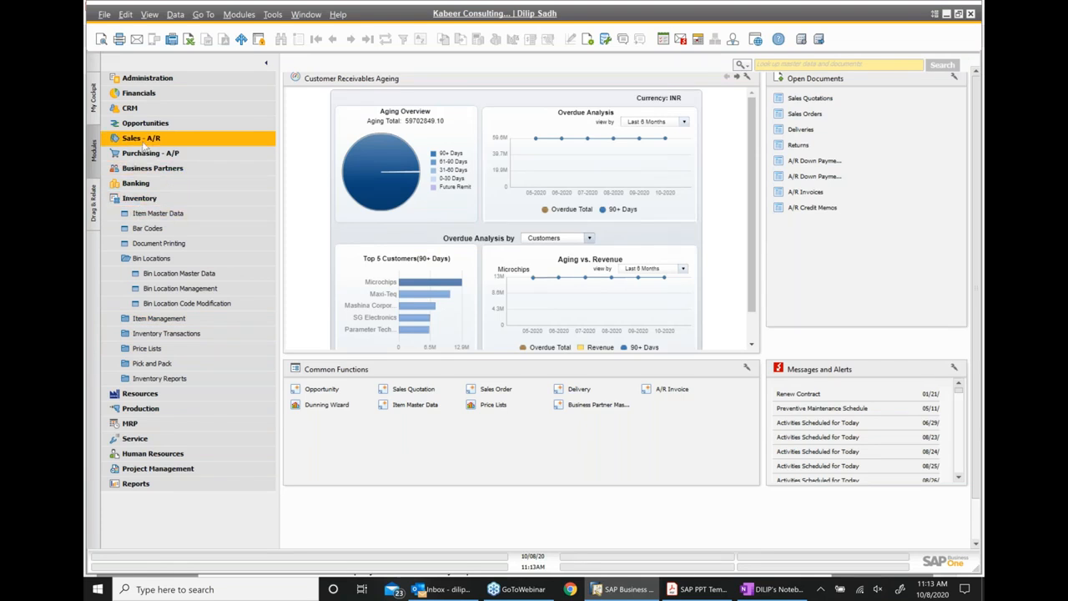
{"action": "left_click", "coordinate": [152, 81]}
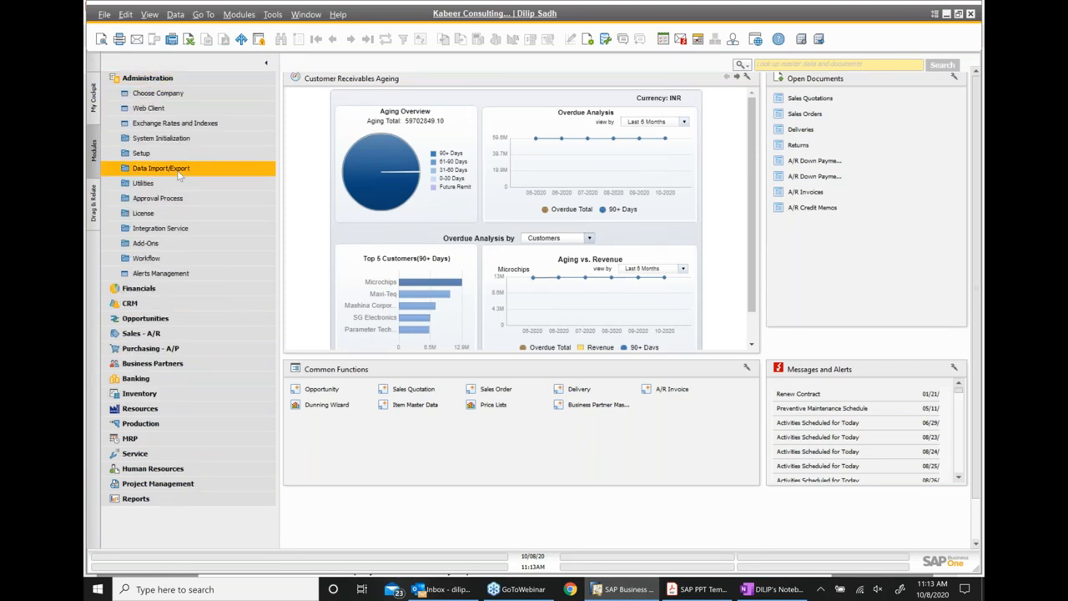
{"action": "left_click", "coordinate": [155, 156]}
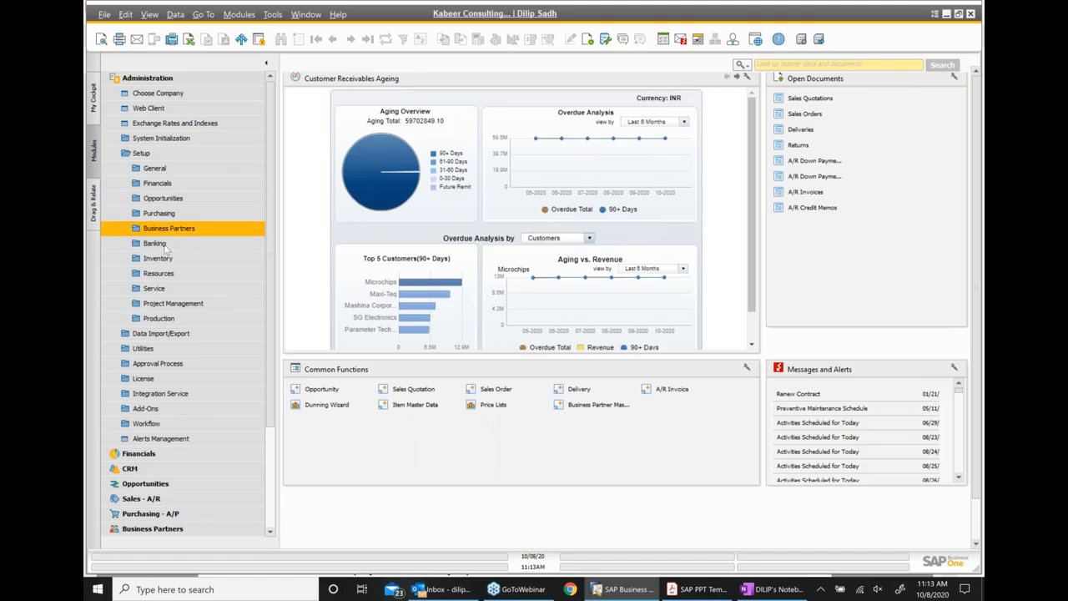
{"action": "left_click", "coordinate": [166, 260]}
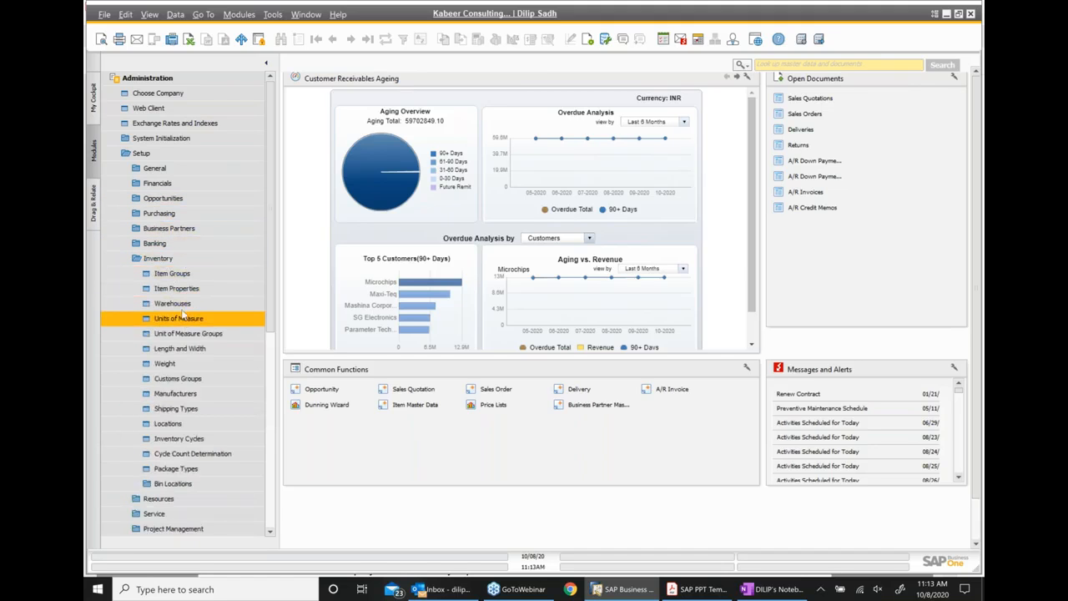
{"action": "left_click", "coordinate": [179, 305]}
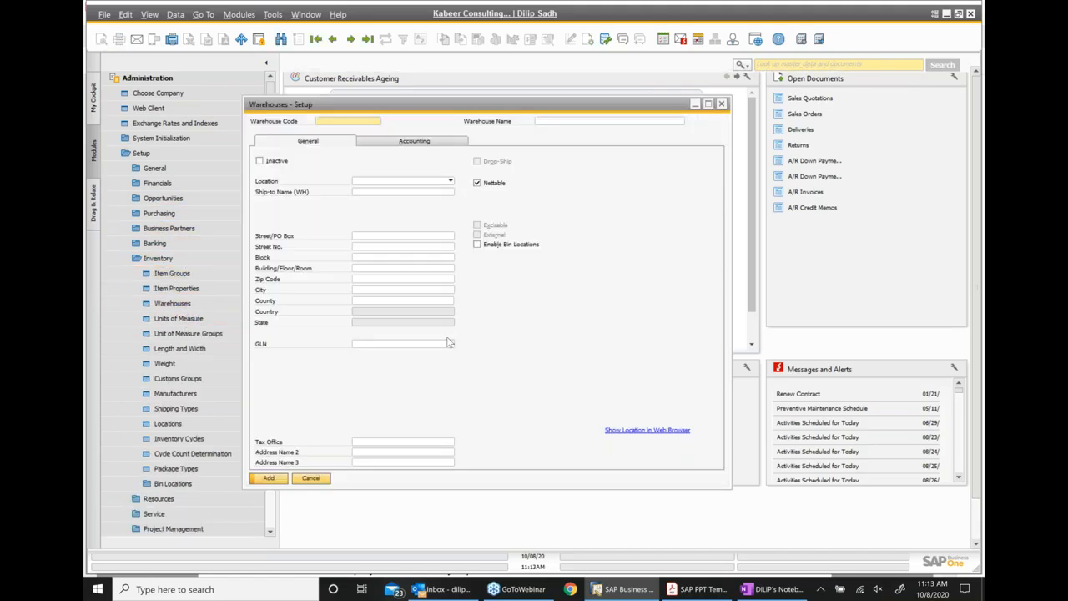
{"action": "type", "text": "03"}
{"action": "key", "text": "Return"}
{"action": "left_click", "coordinate": [722, 105]}
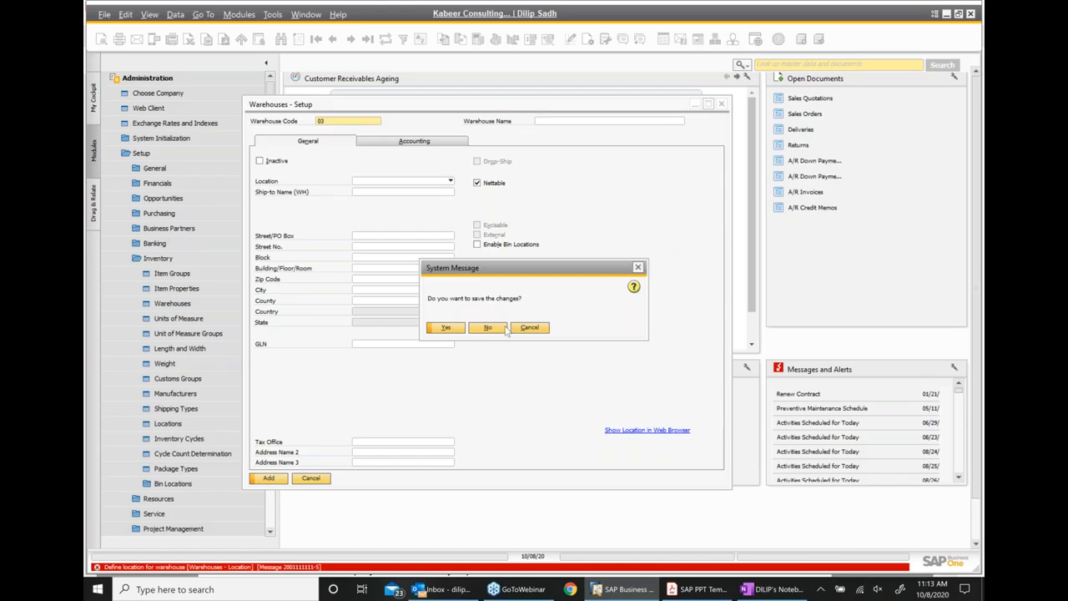
{"action": "left_click", "coordinate": [488, 328]}
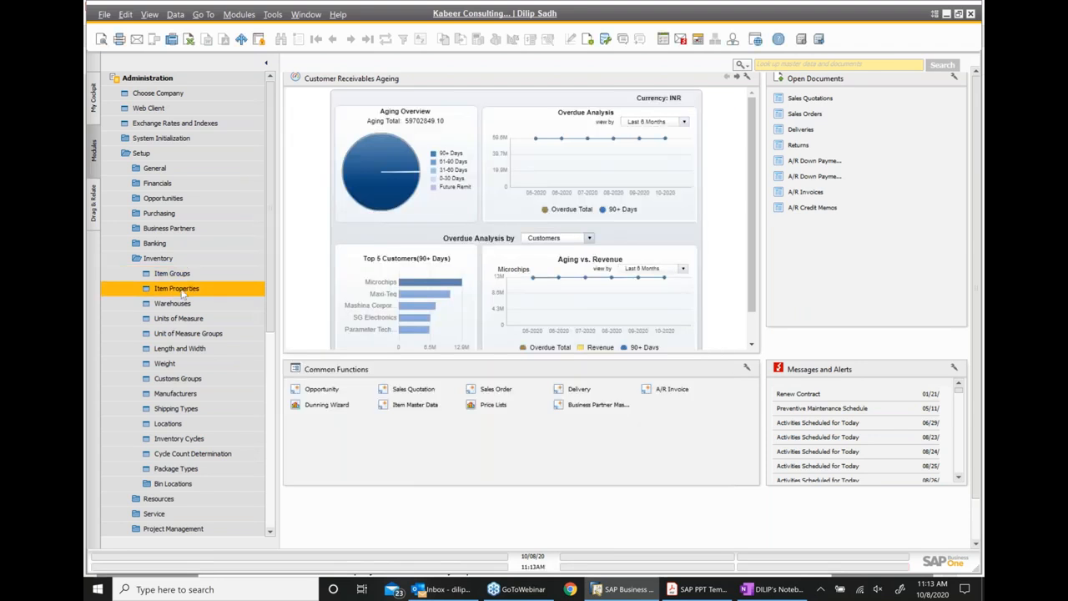
- Reopen the Warehouses setup, browse to warehouse 03 to examine its drop-ship settings, and close the window
{"action": "left_click", "coordinate": [176, 304]}
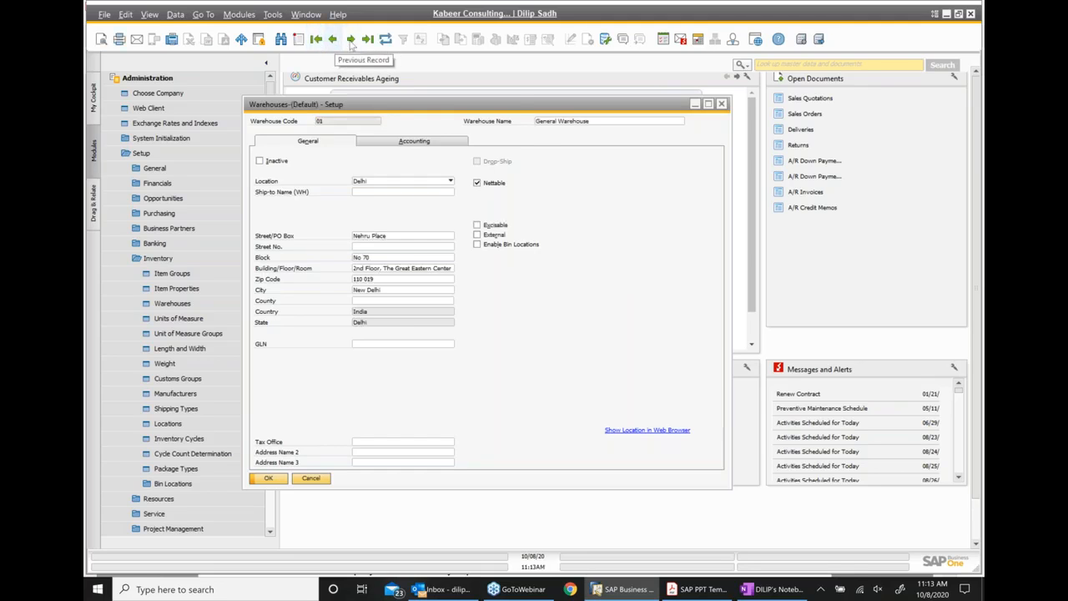
{"action": "left_click", "coordinate": [350, 39]}
{"action": "left_click", "coordinate": [352, 40]}
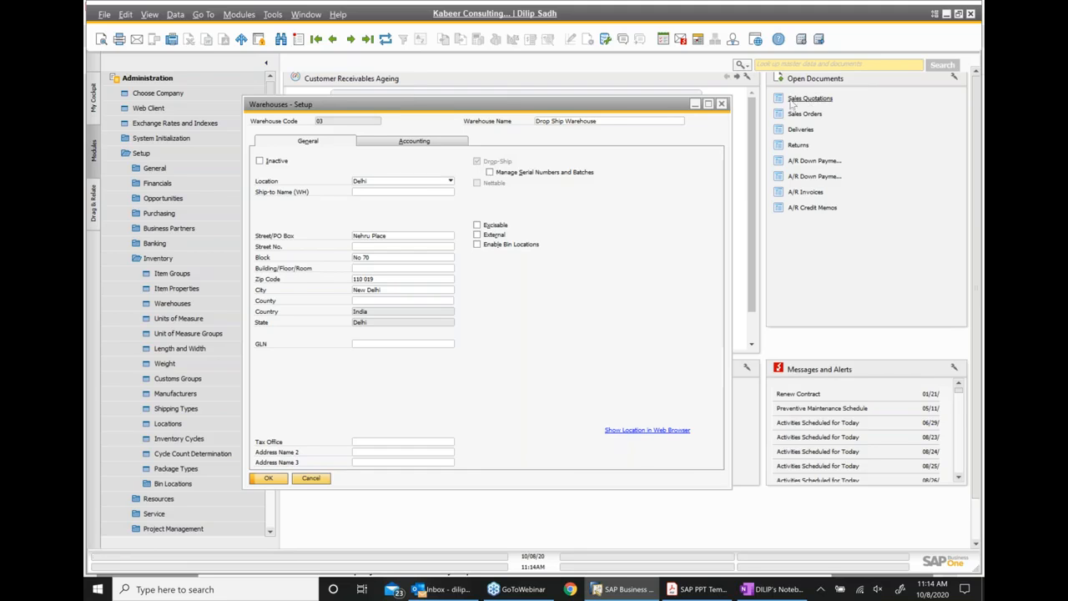
{"action": "left_click", "coordinate": [722, 104]}
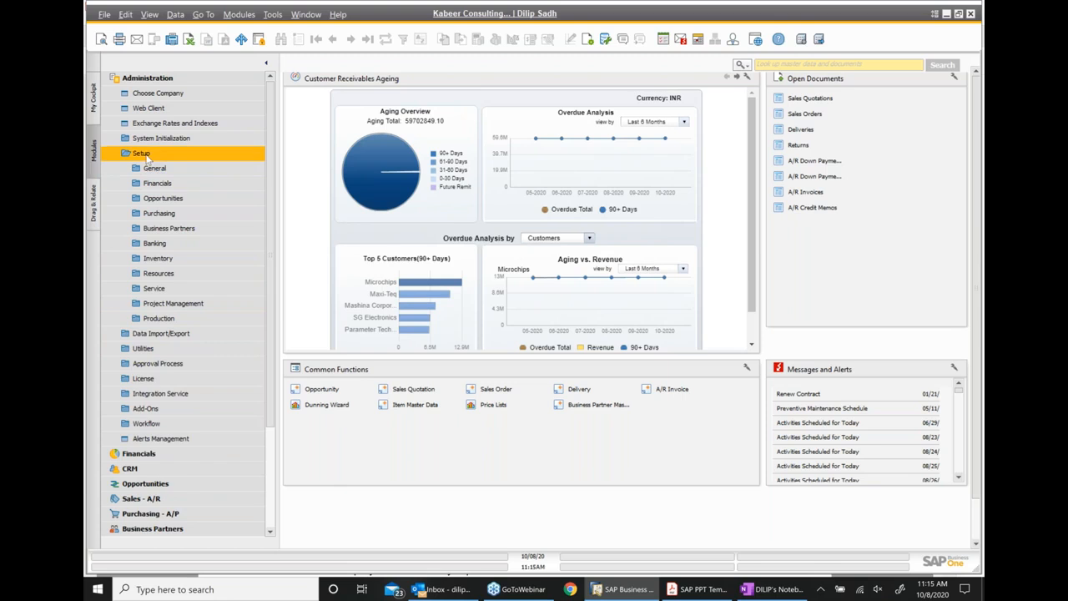
- Collapse the Setup and Administration branches, check the Drop Ship Process page in Acrobat Reader, and return to SAP Business One
{"action": "left_click", "coordinate": [141, 153]}
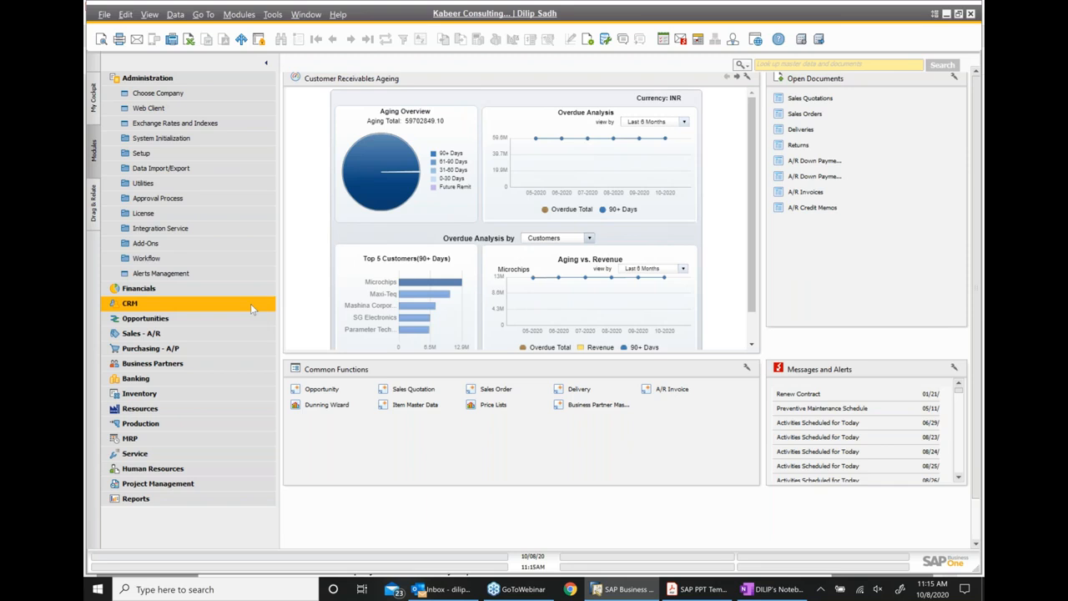
{"action": "left_click", "coordinate": [173, 77]}
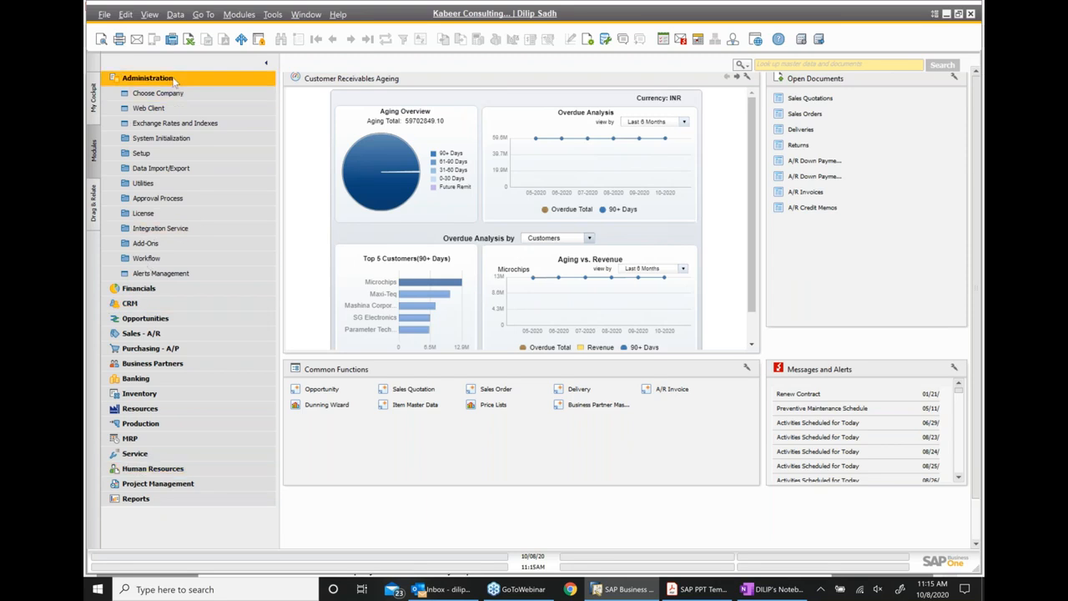
{"action": "left_click", "coordinate": [721, 594]}
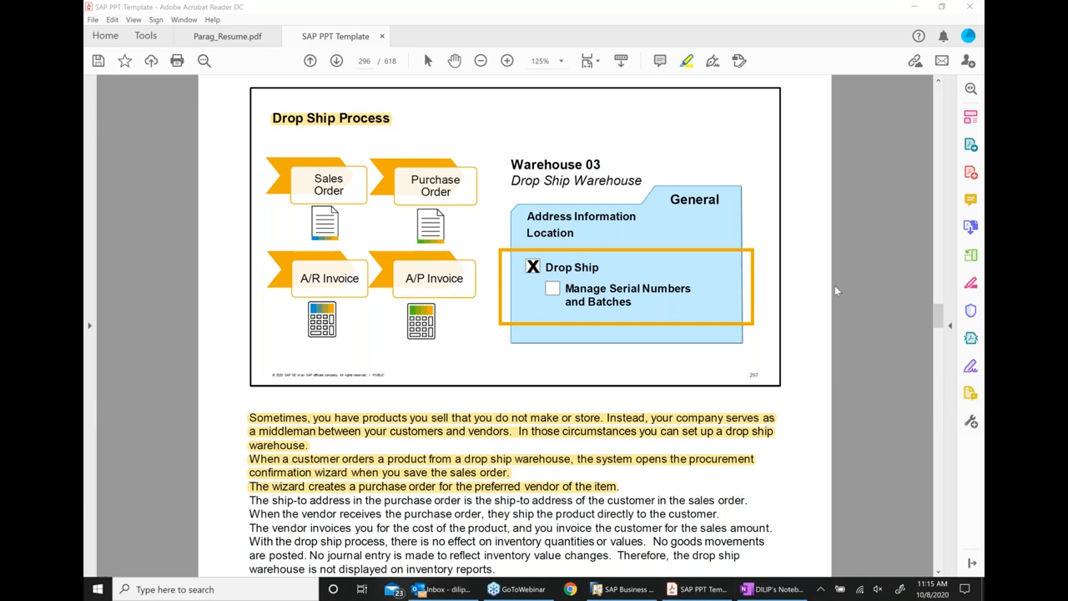
{"action": "left_click", "coordinate": [643, 591]}
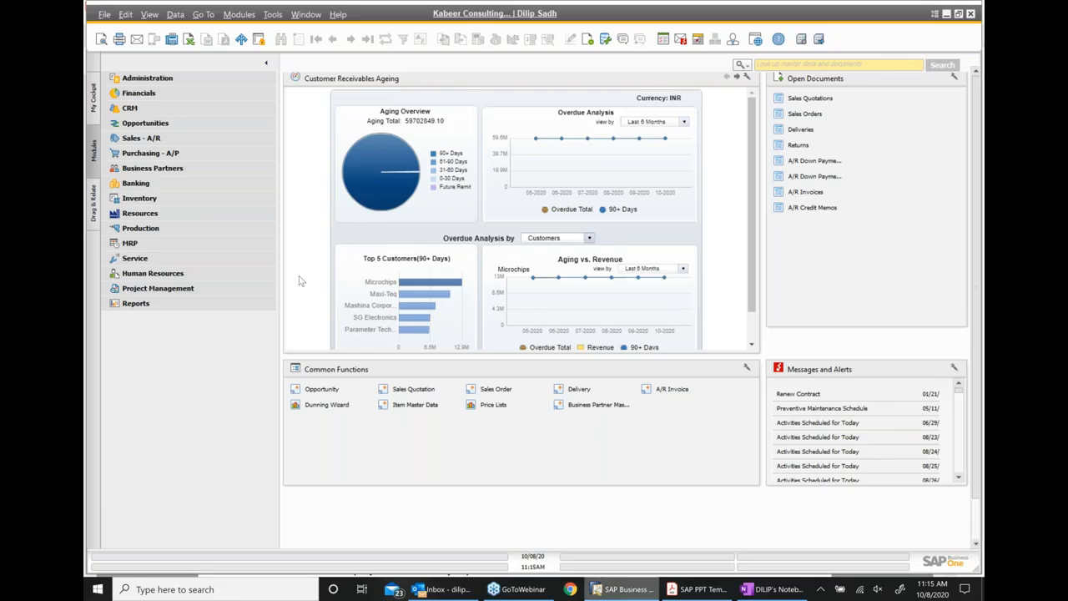
- Start a new sales order under Sales - A/R and choose Microchips as the customer
{"action": "left_click", "coordinate": [155, 142]}
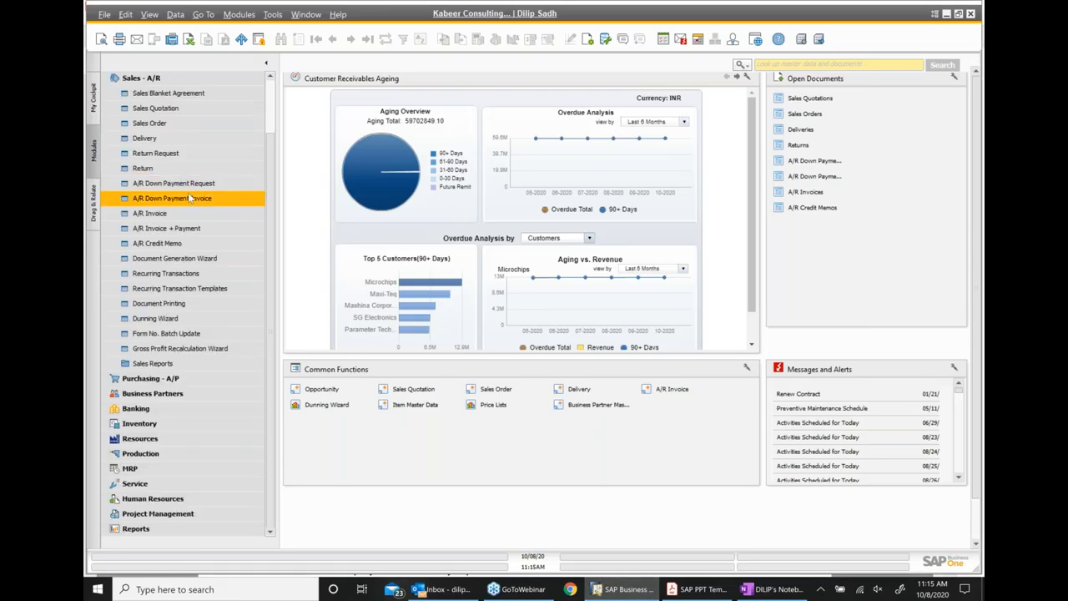
{"action": "left_click", "coordinate": [157, 125]}
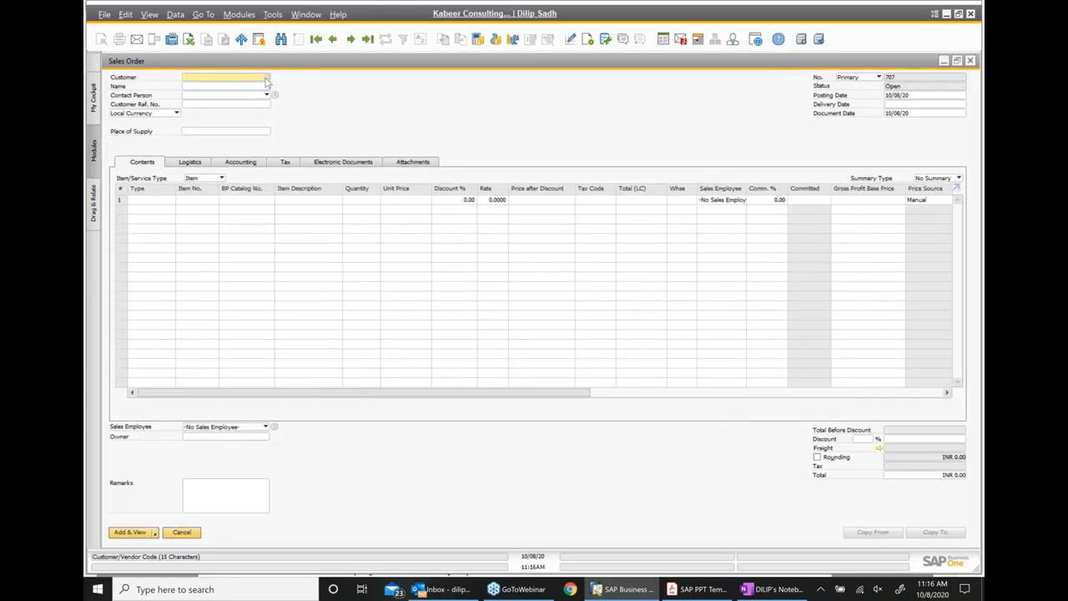
{"action": "left_click", "coordinate": [266, 78]}
{"action": "left_click", "coordinate": [514, 182]}
{"action": "double_click", "coordinate": [513, 185]}
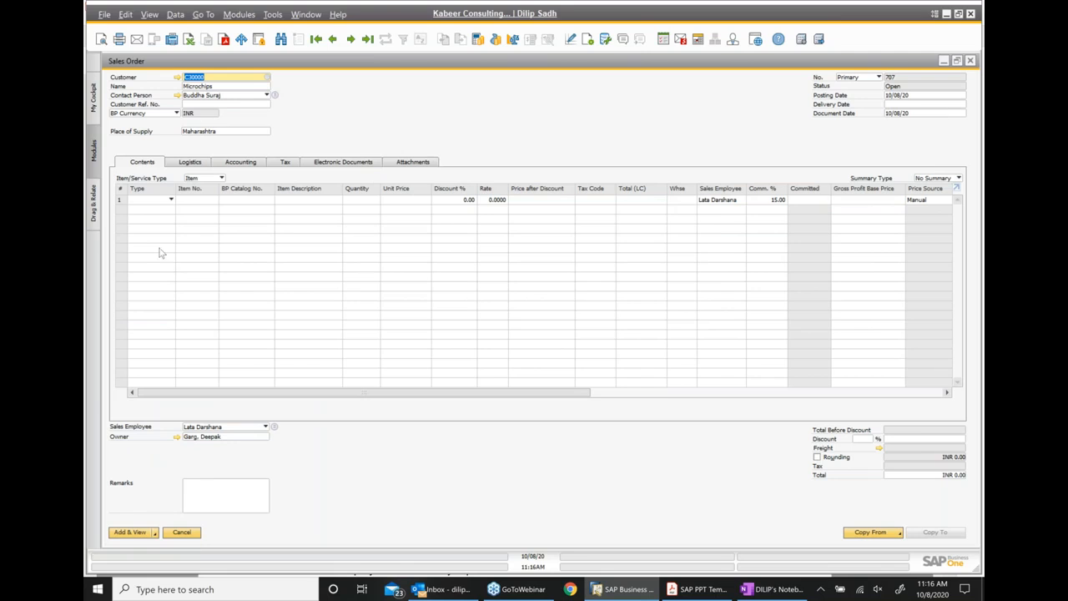
- Add item A00001, J.B. Officeprint 1420, to the first sales order row with a quantity of 10
{"action": "left_click", "coordinate": [196, 202]}
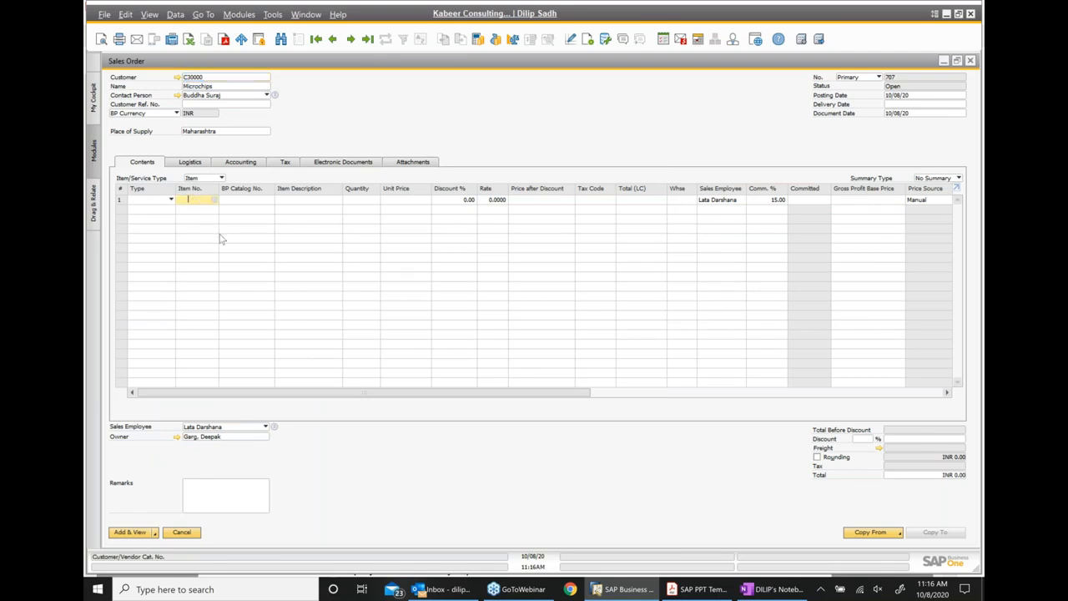
{"action": "left_click", "coordinate": [215, 200]}
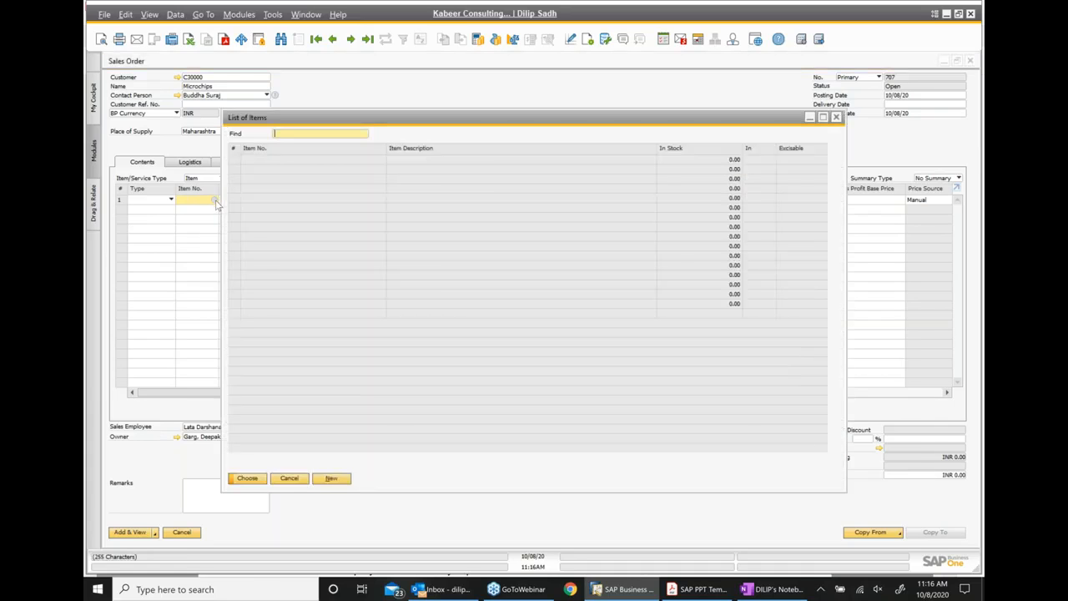
{"action": "double_click", "coordinate": [259, 266]}
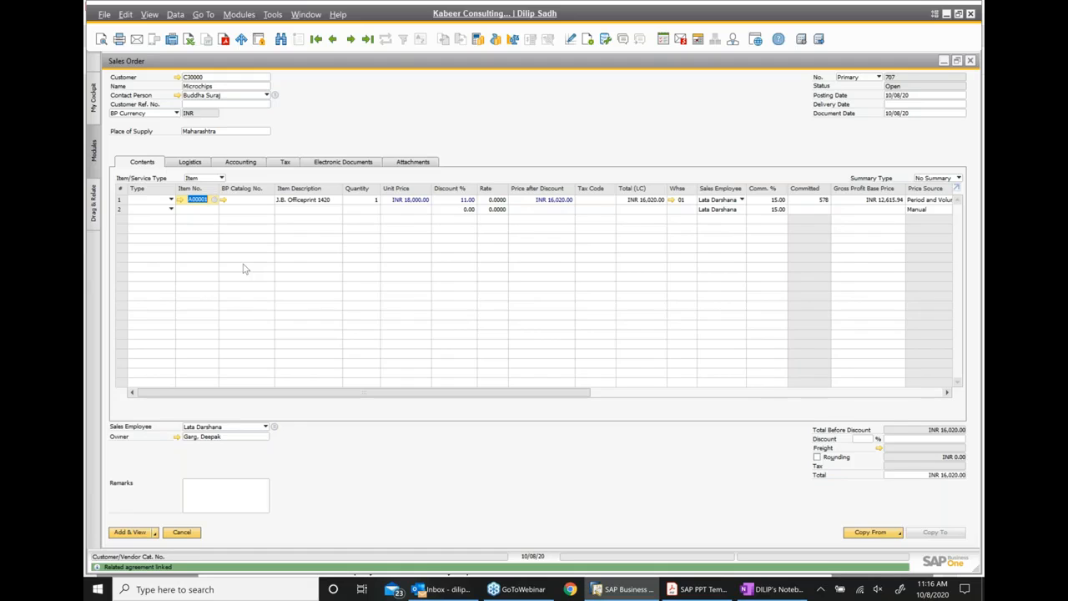
{"action": "left_click", "coordinate": [375, 199]}
{"action": "type", "text": "10"}
{"action": "left_click", "coordinate": [256, 494]}
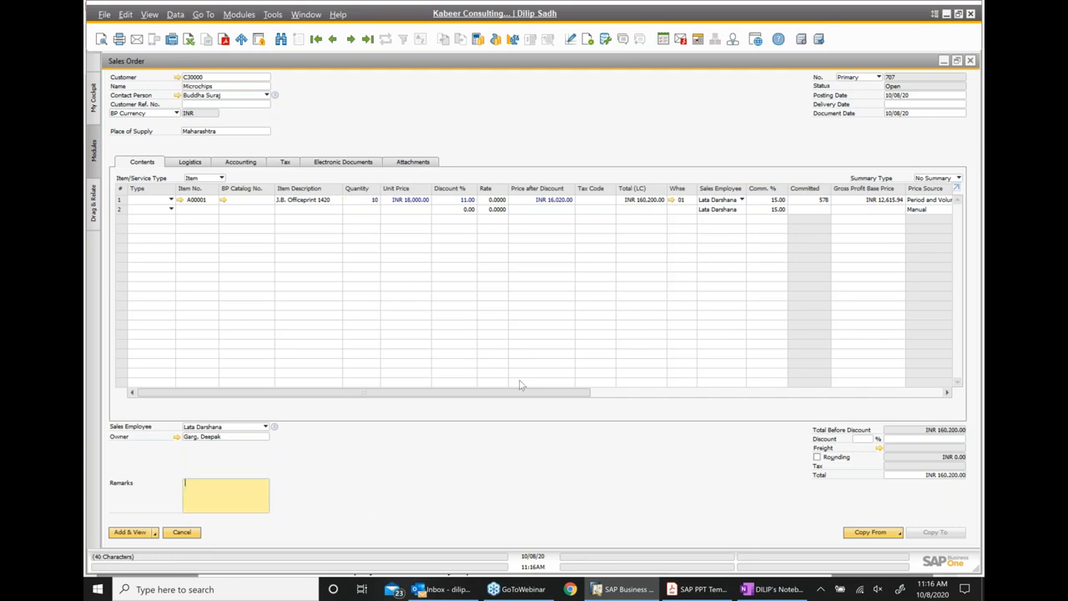
- Set the sales order's delivery date to 10/08/20 and dismiss the question about updating existing rows
{"action": "left_click", "coordinate": [961, 106]}
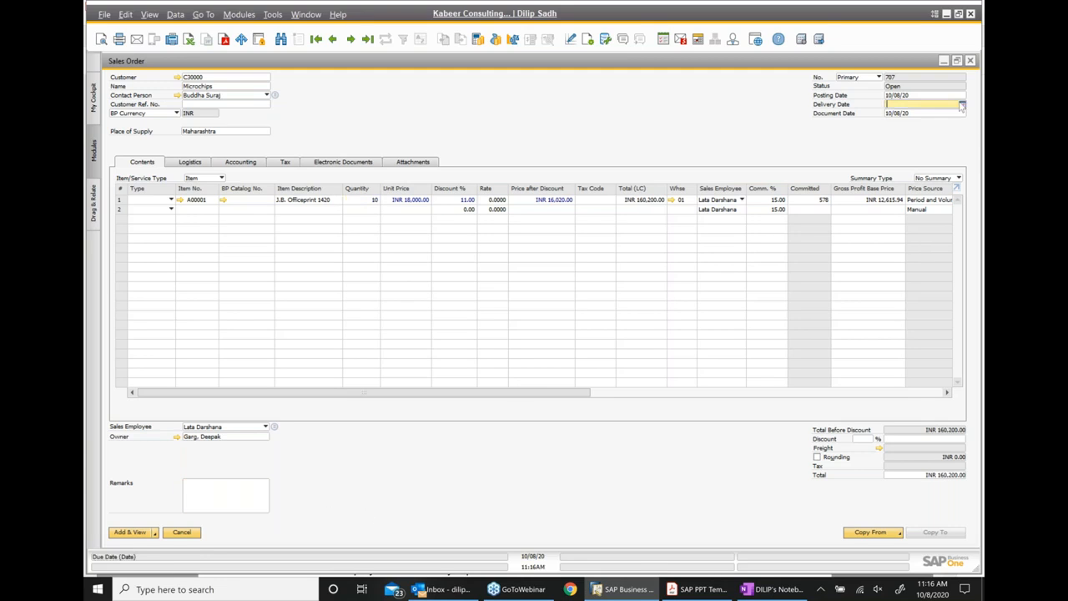
{"action": "left_click", "coordinate": [961, 106]}
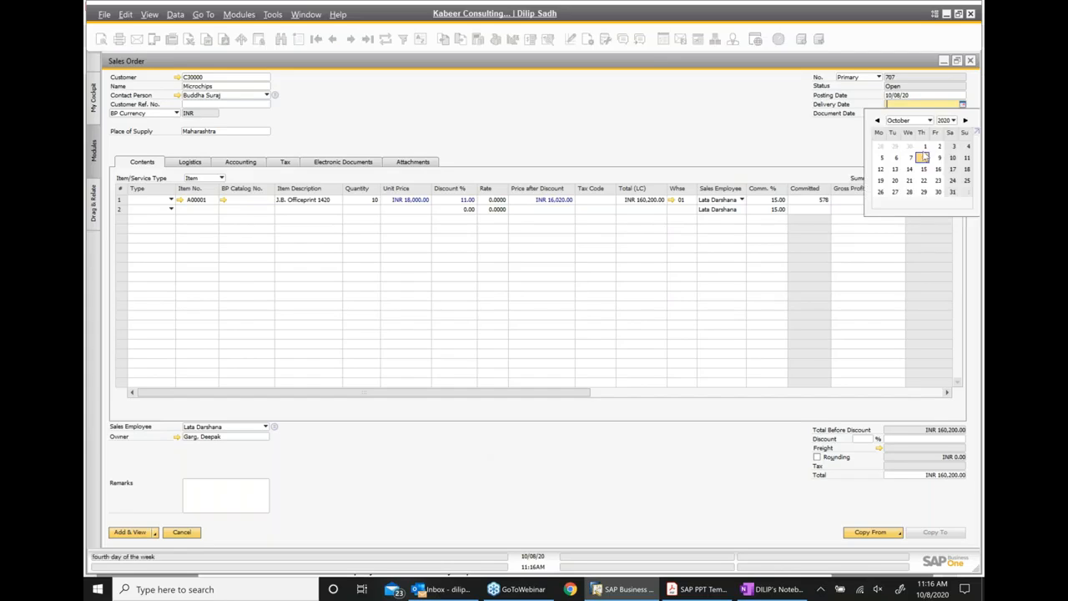
{"action": "left_click", "coordinate": [925, 157]}
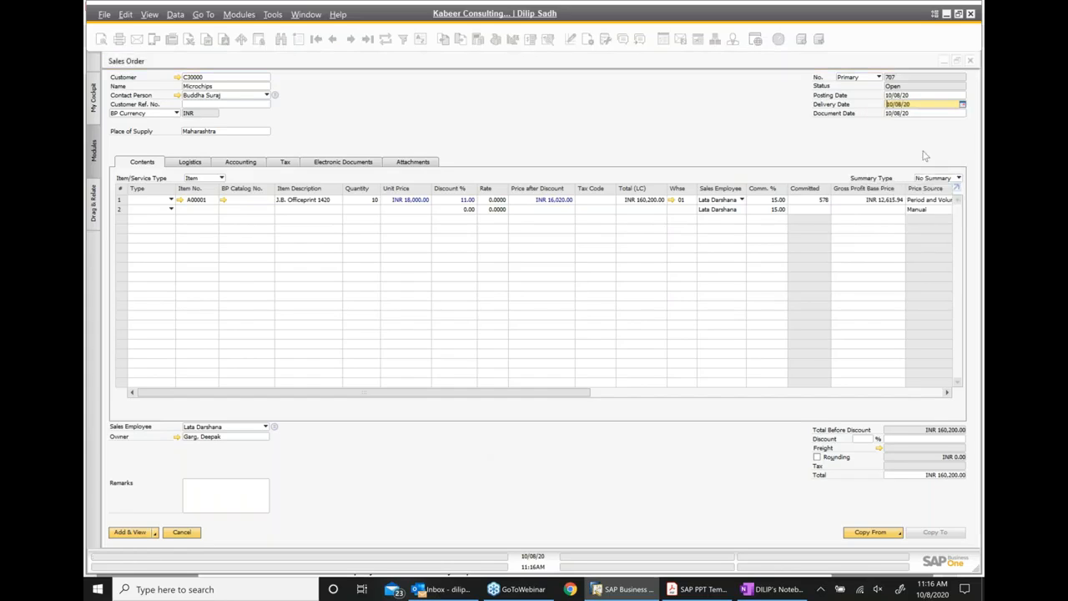
{"action": "left_click", "coordinate": [691, 202]}
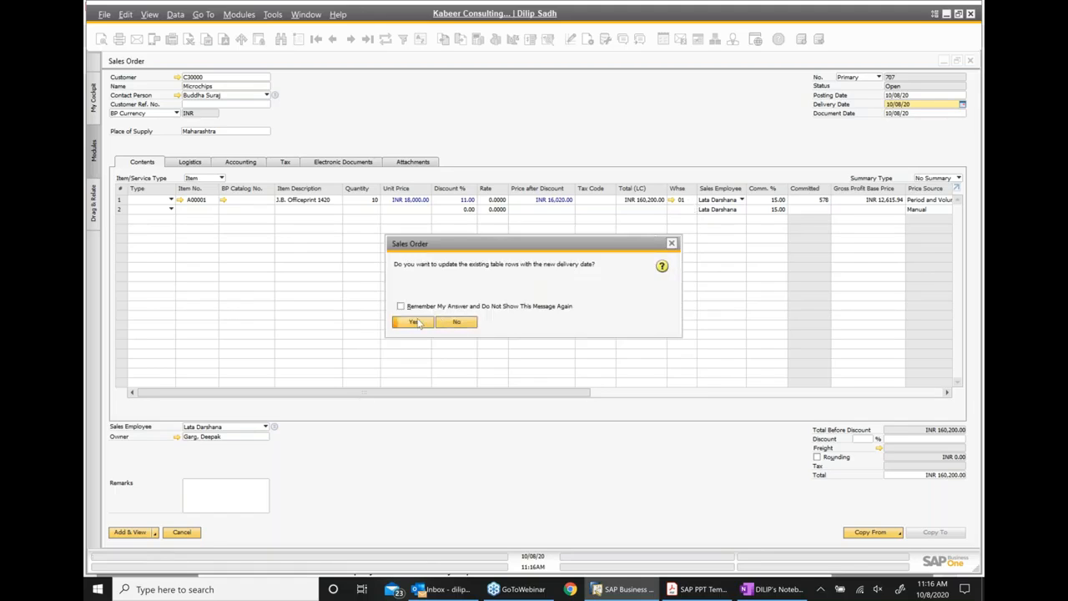
{"action": "left_click", "coordinate": [672, 243]}
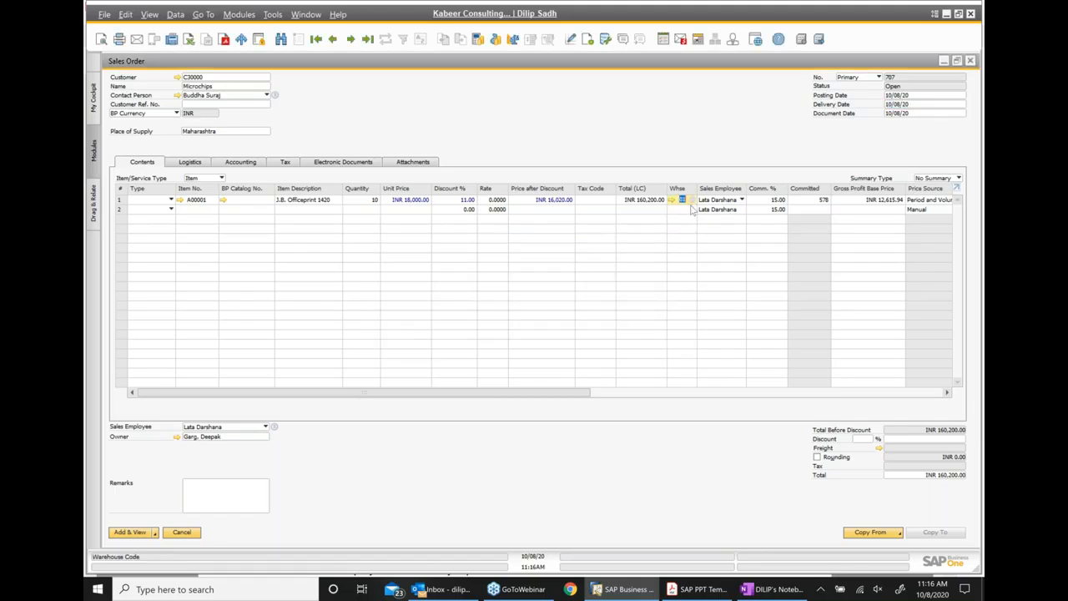
- Set the first row's warehouse to 03, Drop Ship Warehouse
{"action": "left_click", "coordinate": [693, 203]}
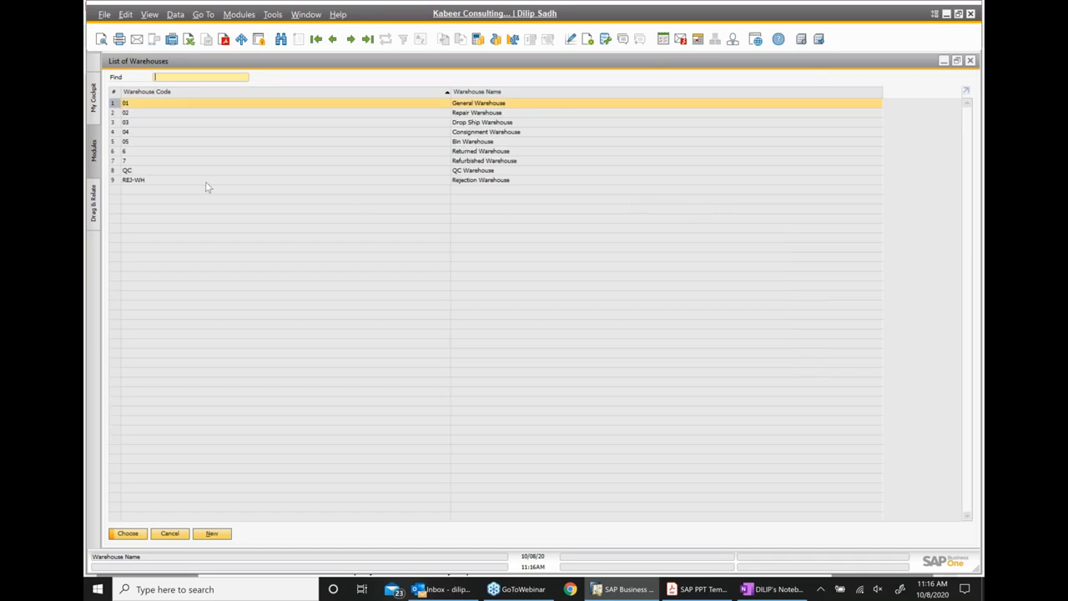
{"action": "left_click", "coordinate": [481, 123]}
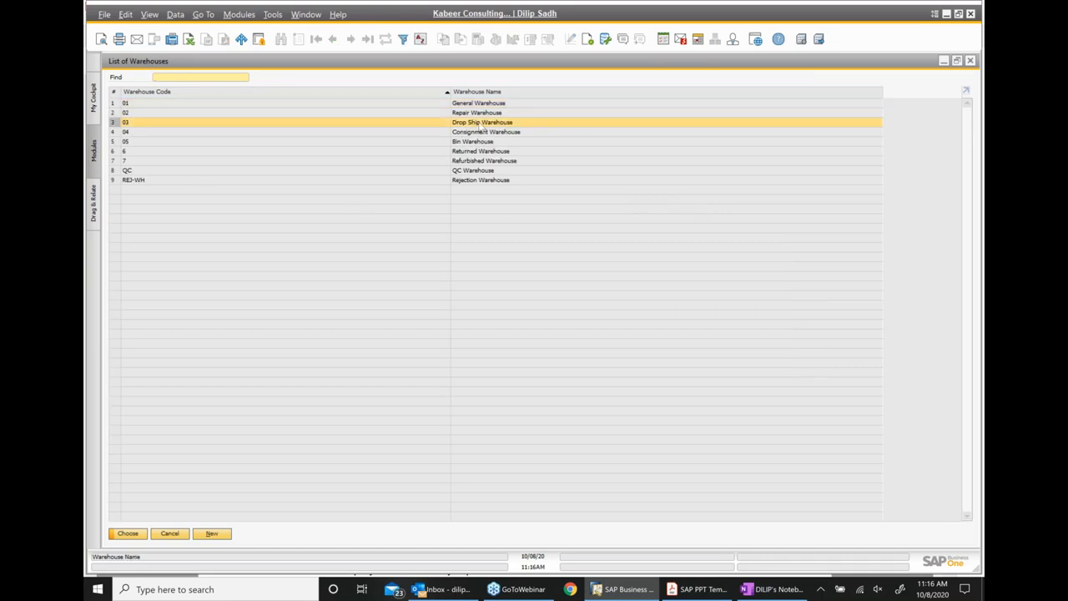
{"action": "double_click", "coordinate": [482, 123]}
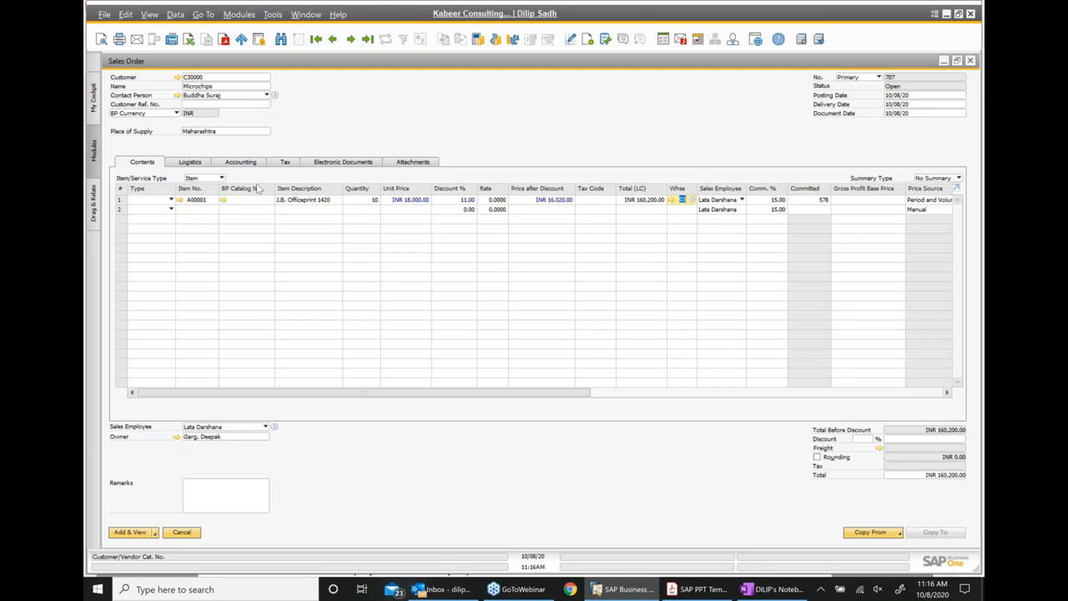
- Check the sales order's logistics for the Procure Drop-Ship Items option and add the order
{"action": "left_click", "coordinate": [197, 163]}
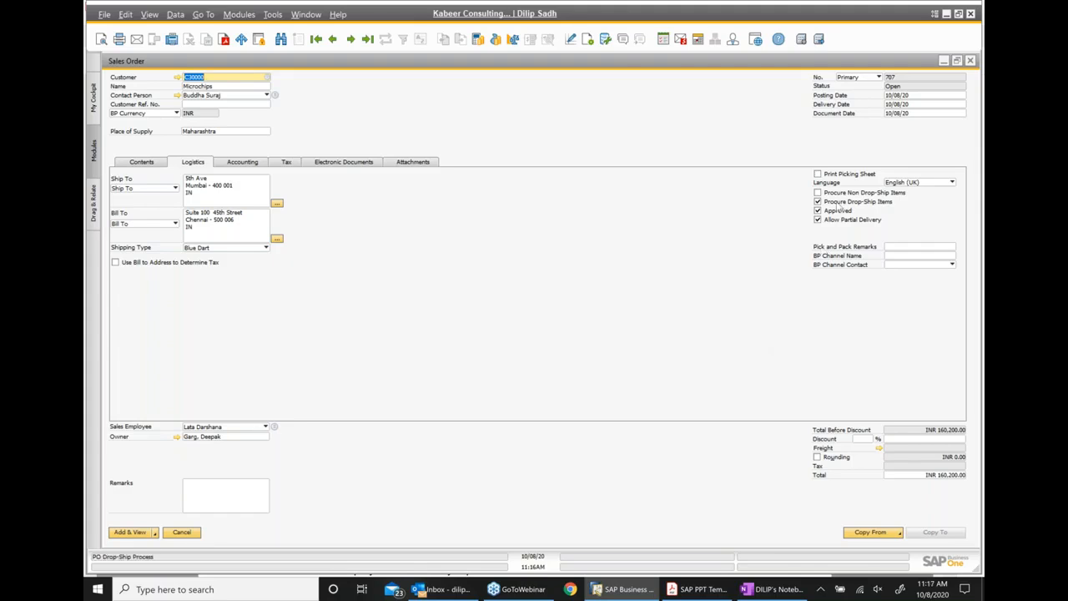
{"action": "left_click", "coordinate": [130, 534]}
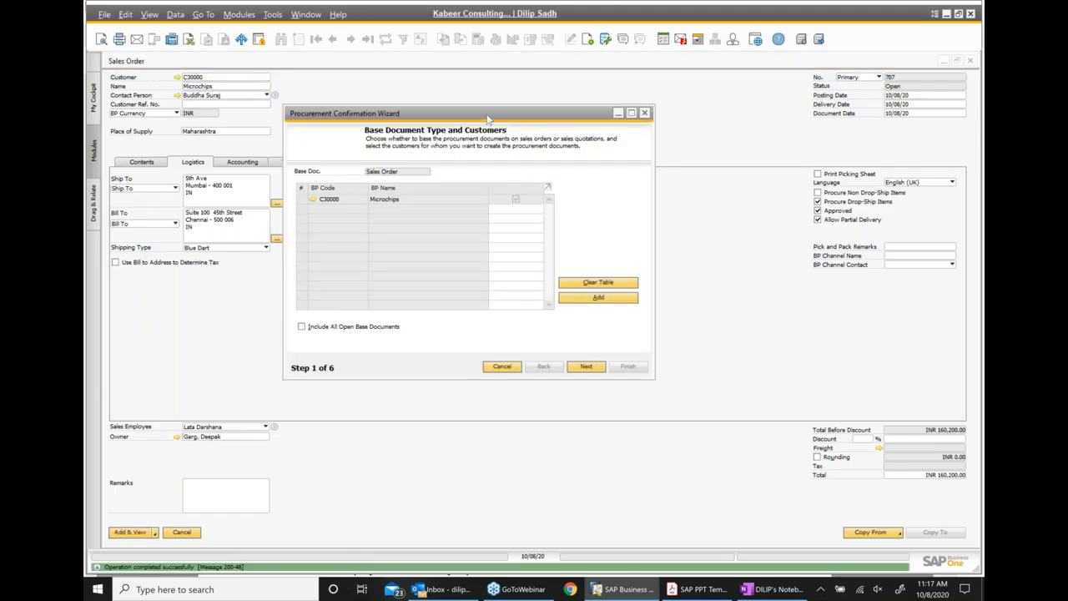
- Run the Procurement Confirmation Wizard on the new sales order to generate a purchase order for vendor V10000 with No Consolidation
{"action": "left_click_drag", "start_coordinate": [488, 117], "coordinate": [566, 130]}
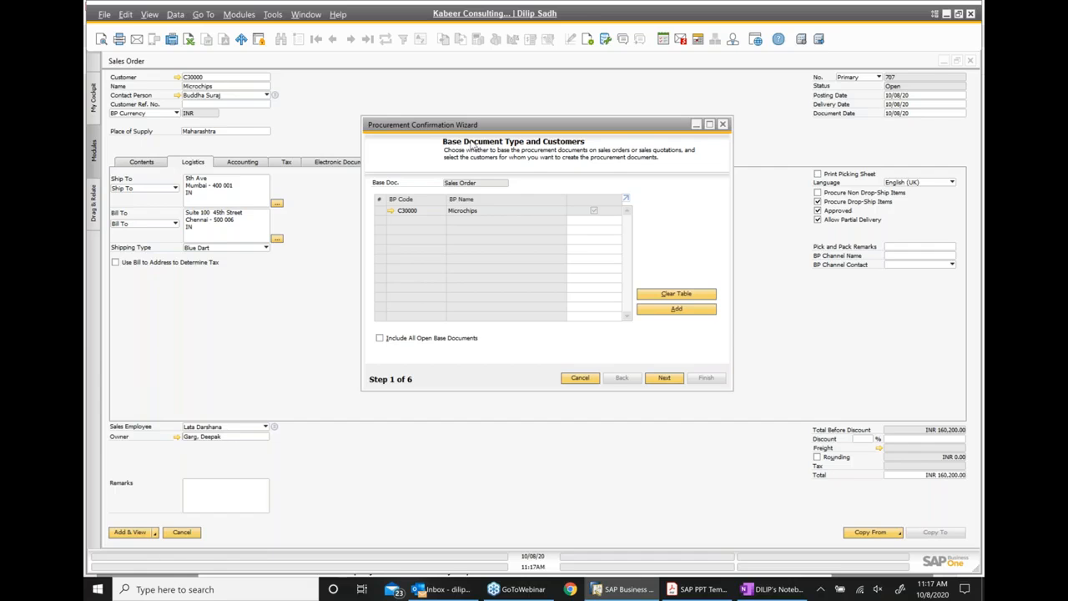
{"action": "left_click", "coordinate": [676, 381]}
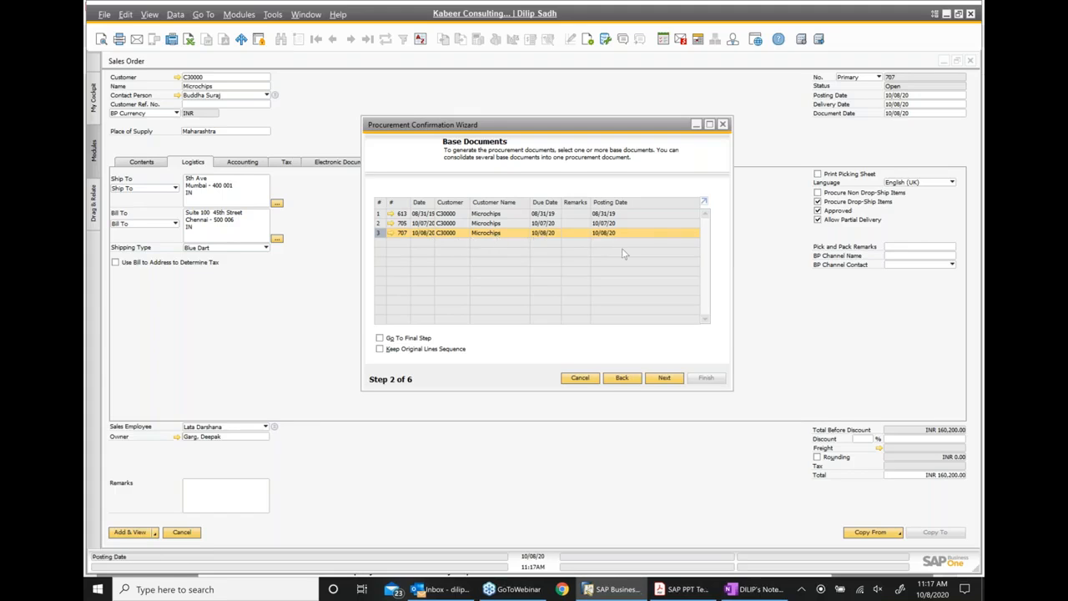
{"action": "left_click", "coordinate": [665, 380]}
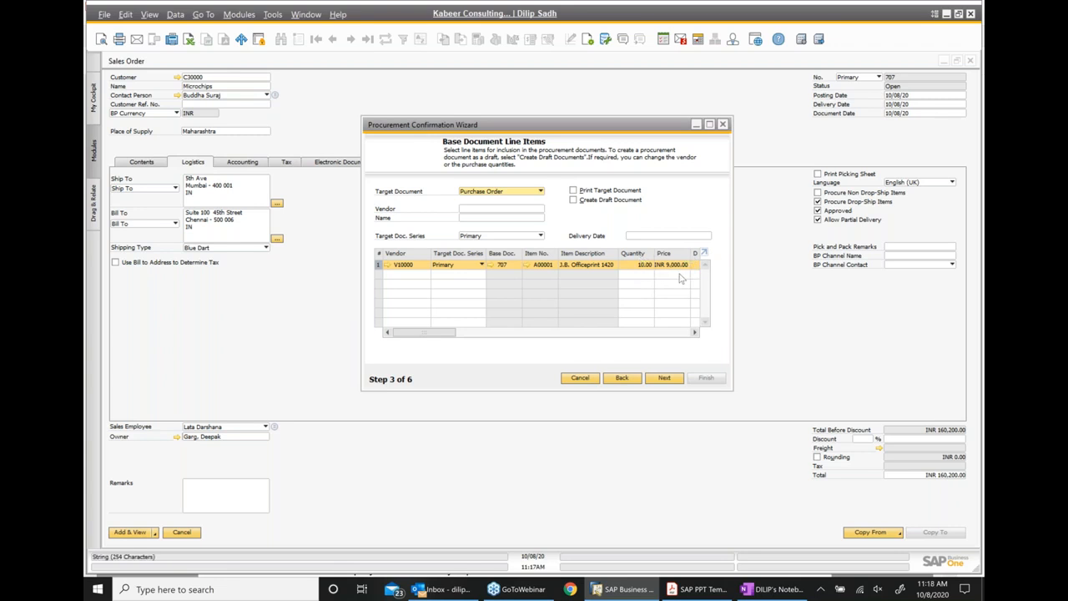
{"action": "left_click", "coordinate": [664, 379]}
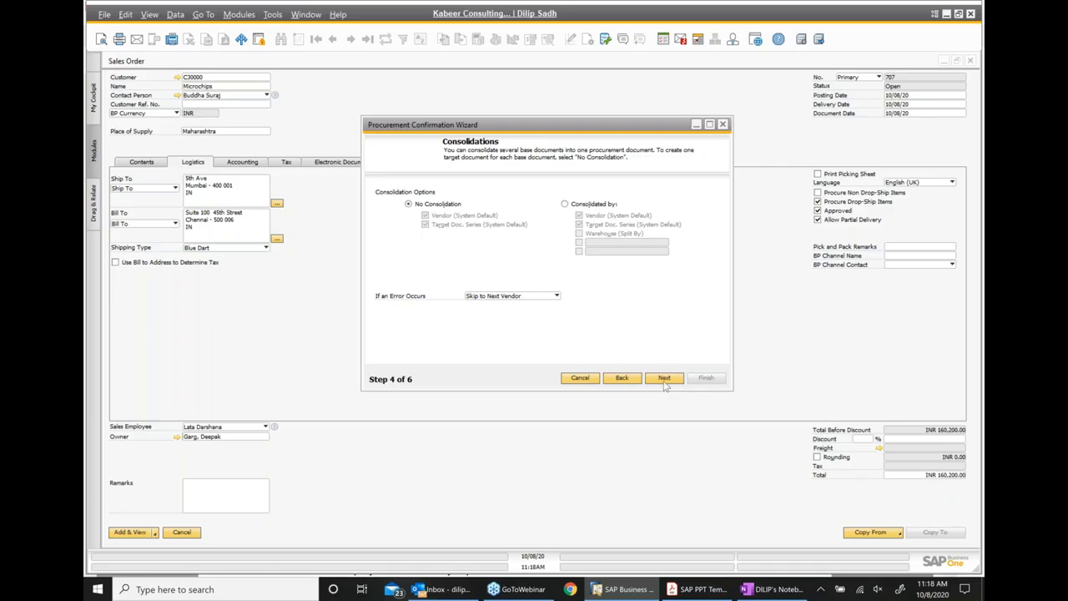
{"action": "left_click", "coordinate": [664, 378]}
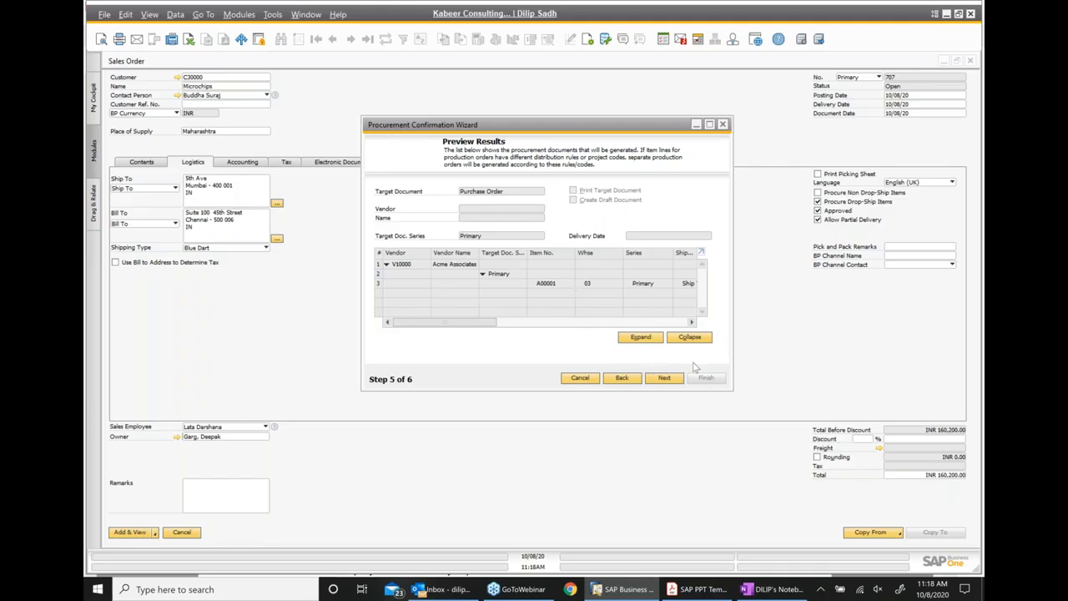
{"action": "left_click", "coordinate": [664, 378]}
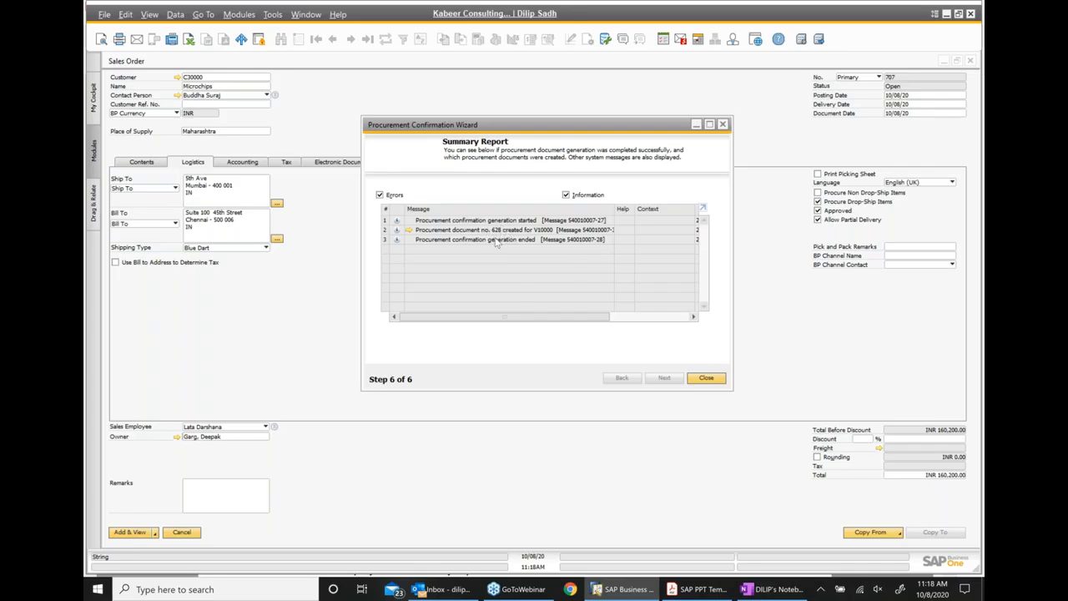
- Review the wizard's summary report and open the generated procurement document from its message row
{"action": "left_click_drag", "start_coordinate": [534, 318], "coordinate": [585, 324]}
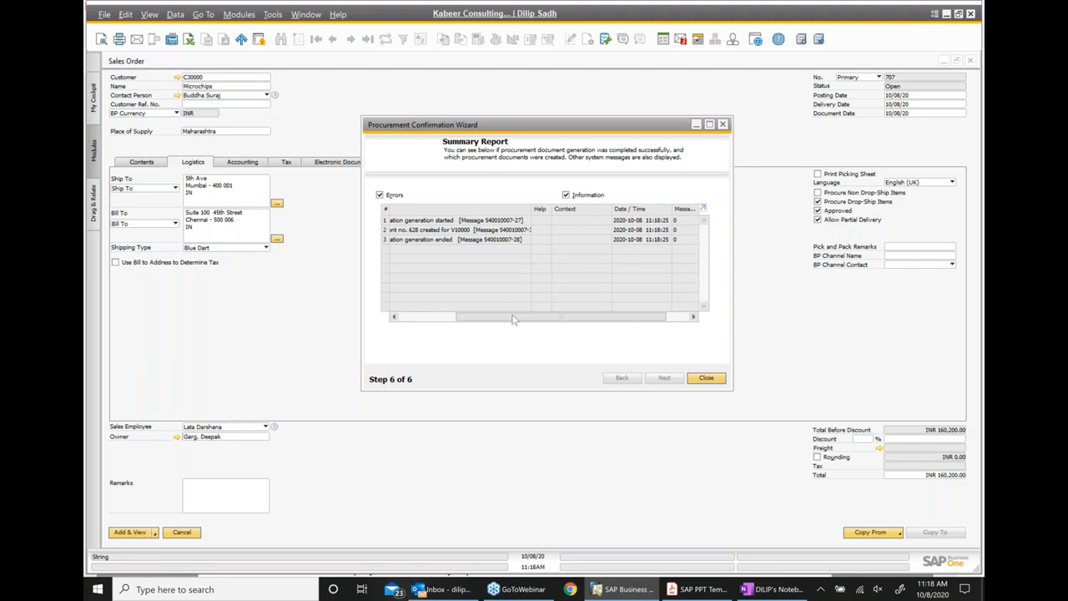
{"action": "left_click_drag", "start_coordinate": [513, 320], "coordinate": [409, 316]}
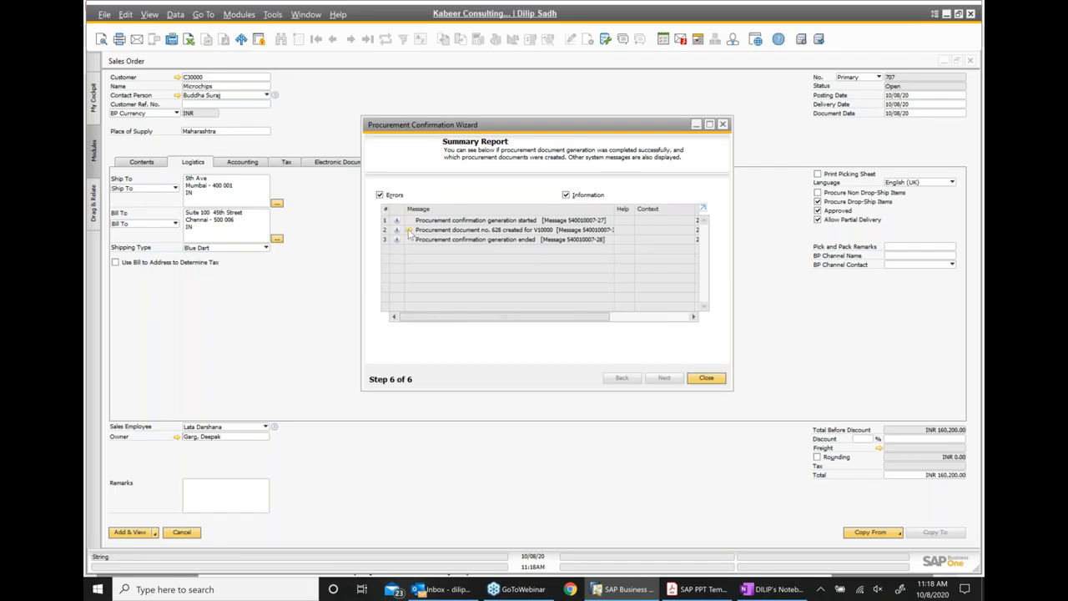
{"action": "left_click", "coordinate": [409, 232]}
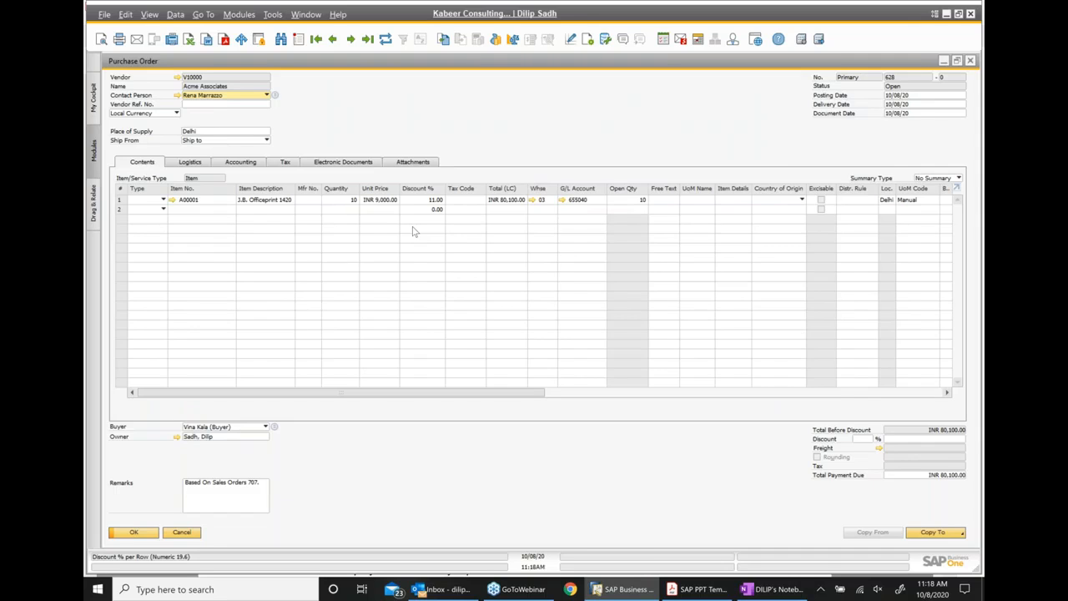
- View the purchase order's Relationship Map to examine its link to the sales order, and close the map
{"action": "right_click", "coordinate": [505, 135]}
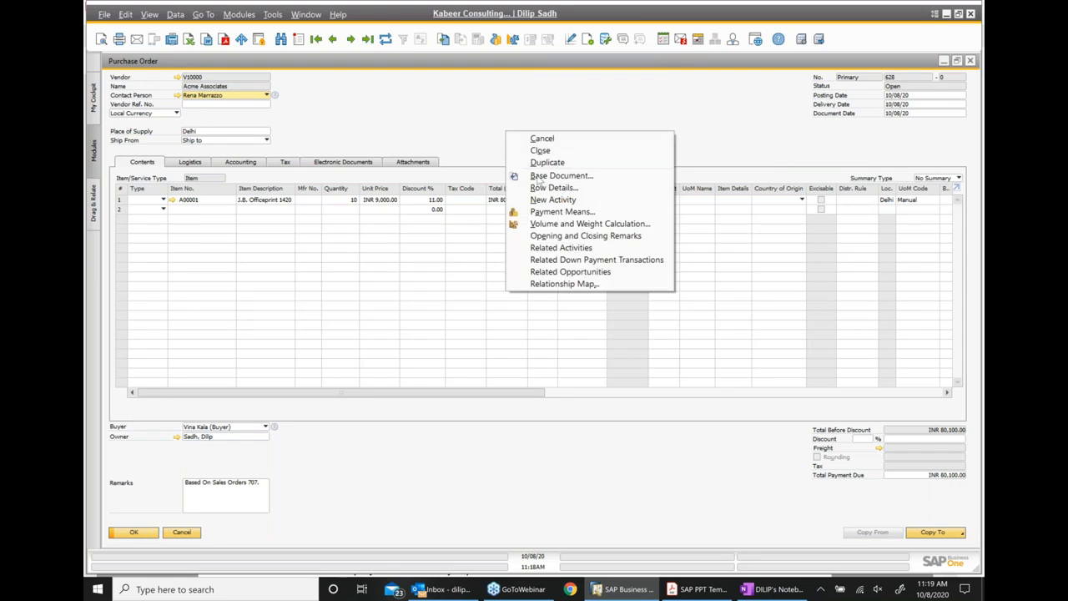
{"action": "left_click", "coordinate": [551, 285]}
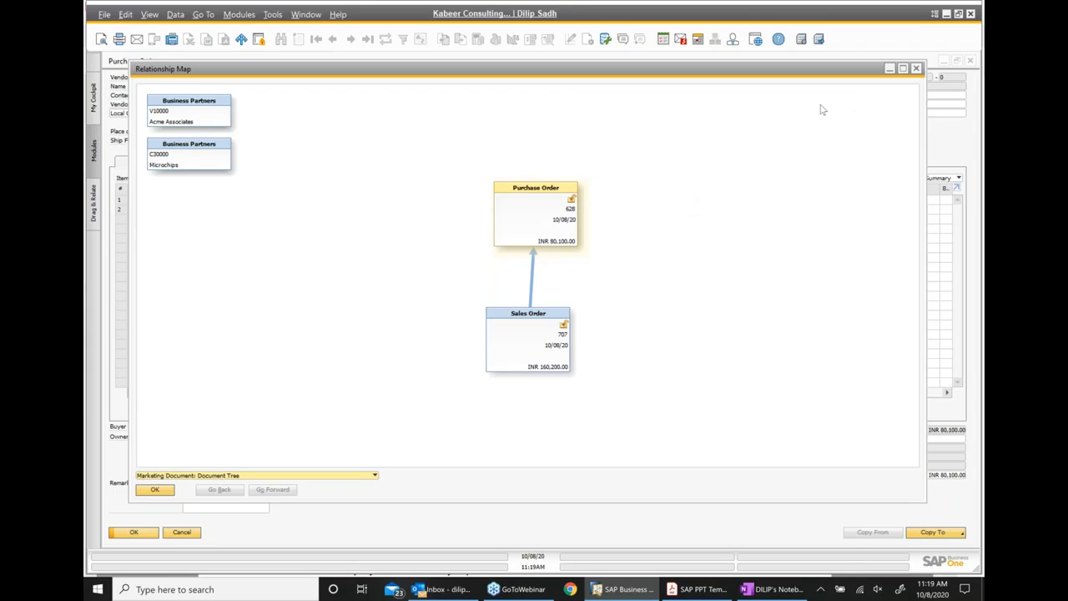
{"action": "left_click", "coordinate": [916, 68]}
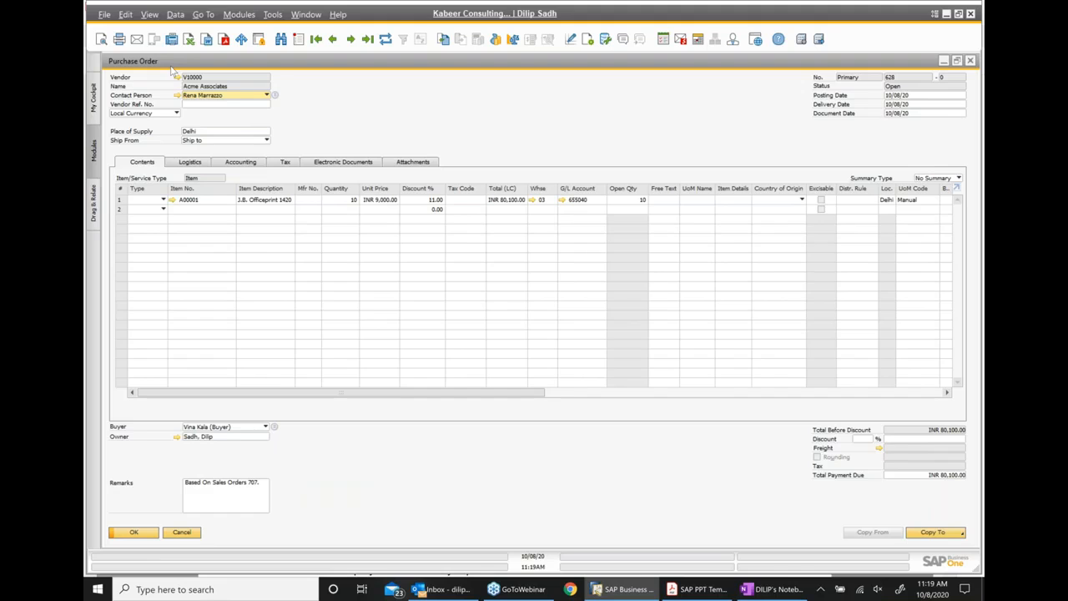
- Copy the purchase order to a Goods Receipt PO
{"action": "left_click", "coordinate": [936, 535]}
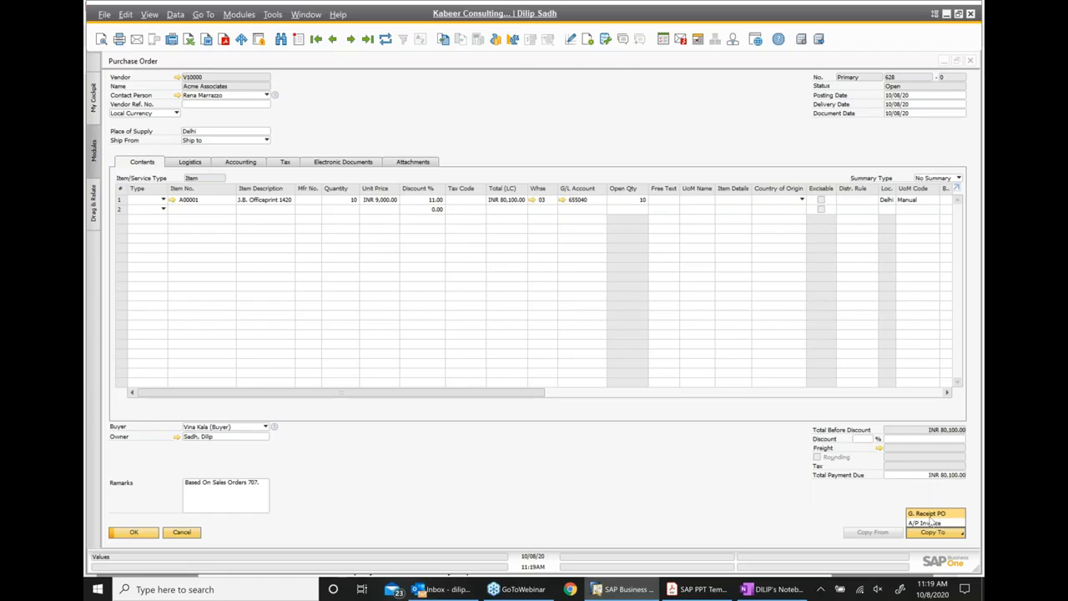
{"action": "left_click", "coordinate": [930, 522]}
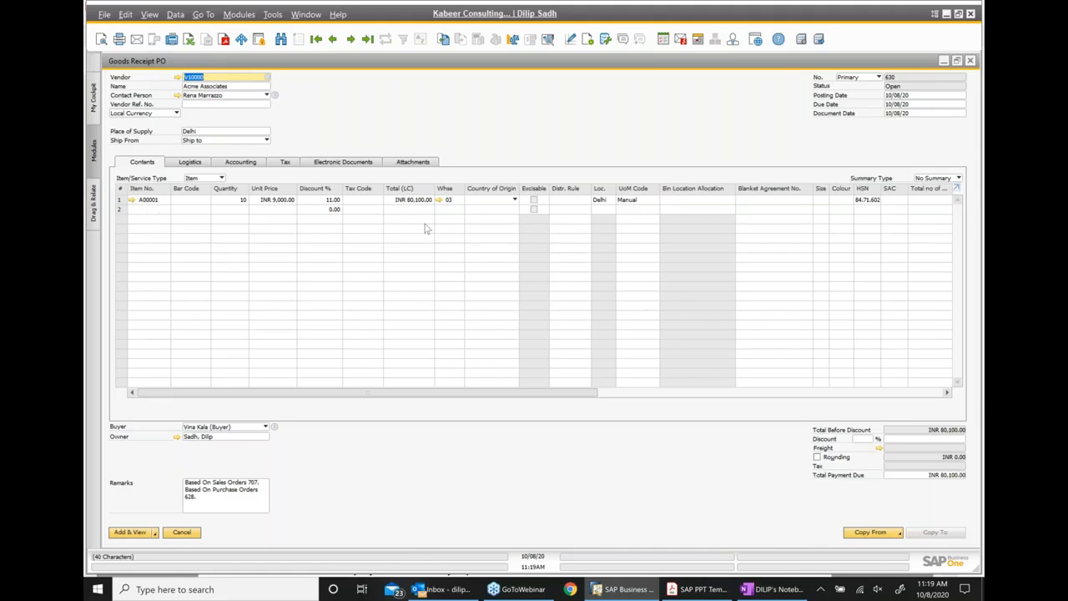
- Check item A00001's inventory data for Drop Ship Warehouse 03 before adding the goods receipt, and return to the receipt
{"action": "left_click", "coordinate": [131, 201]}
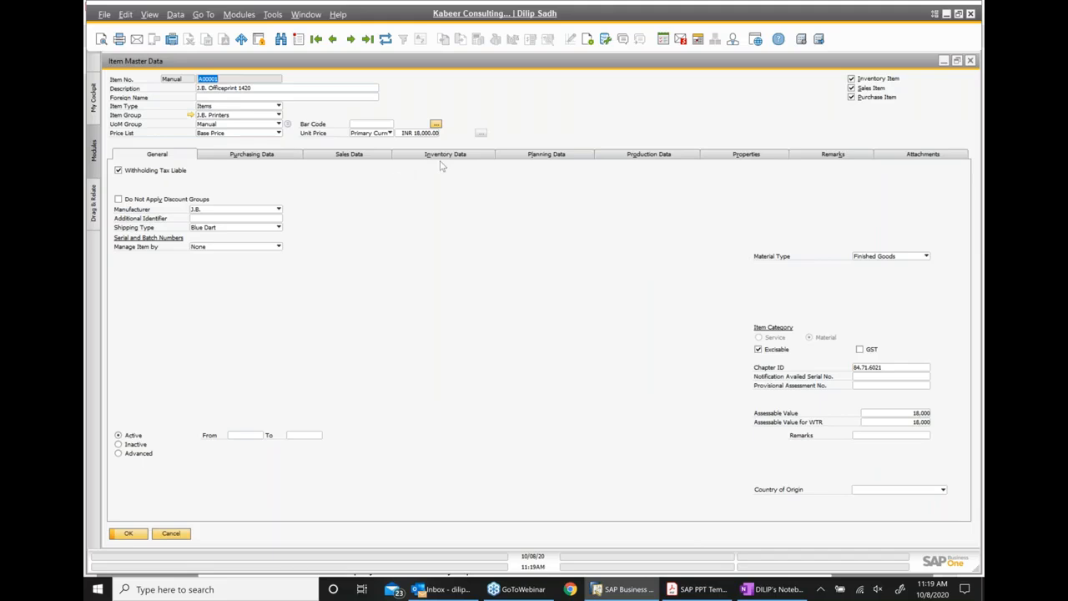
{"action": "left_click", "coordinate": [444, 158]}
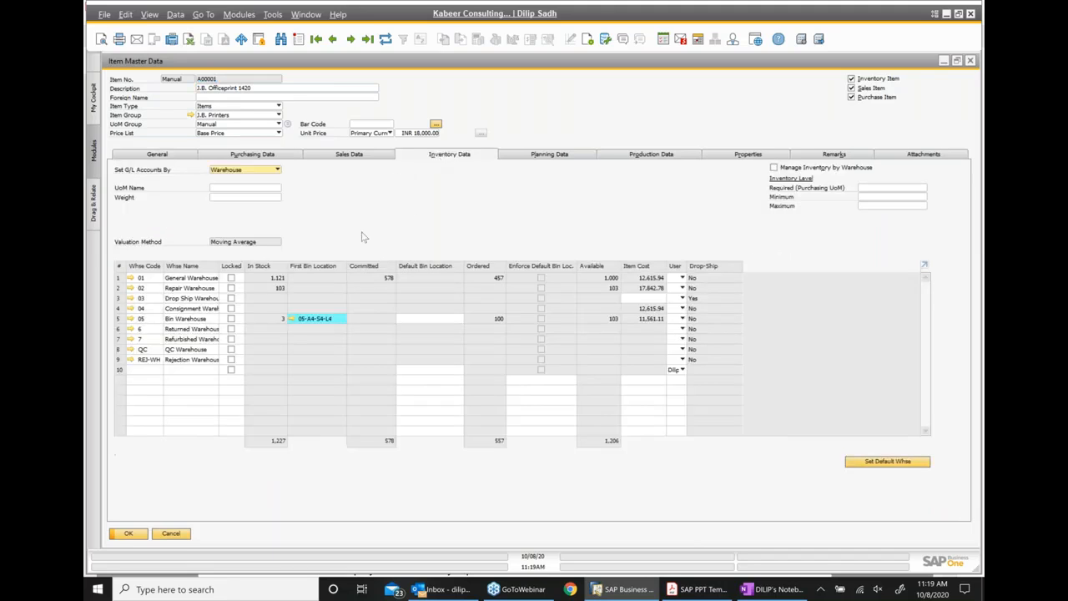
{"action": "left_click", "coordinate": [117, 298]}
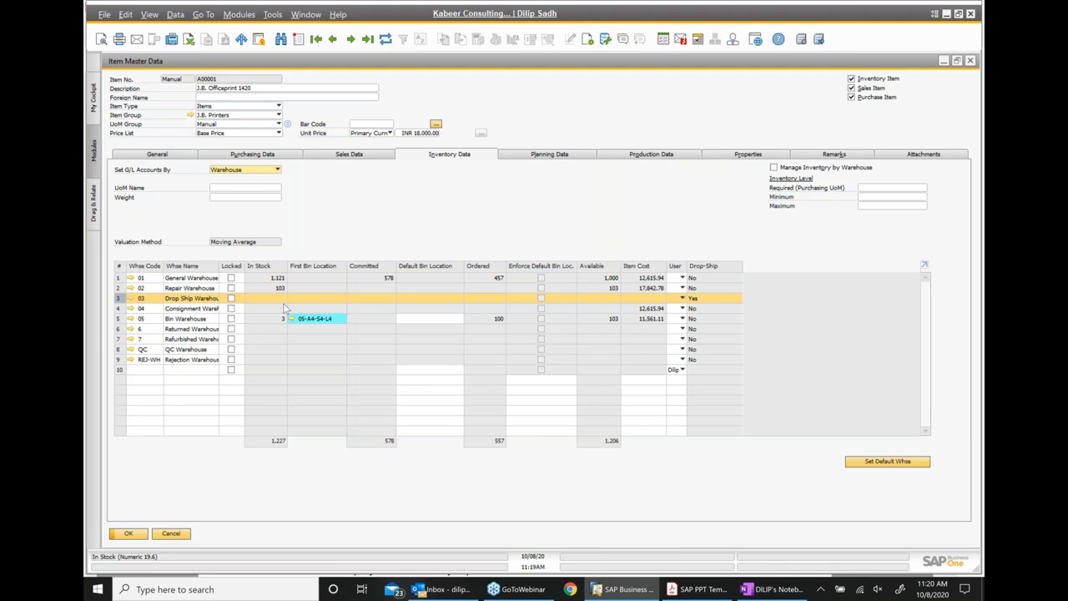
{"action": "left_click", "coordinate": [971, 61]}
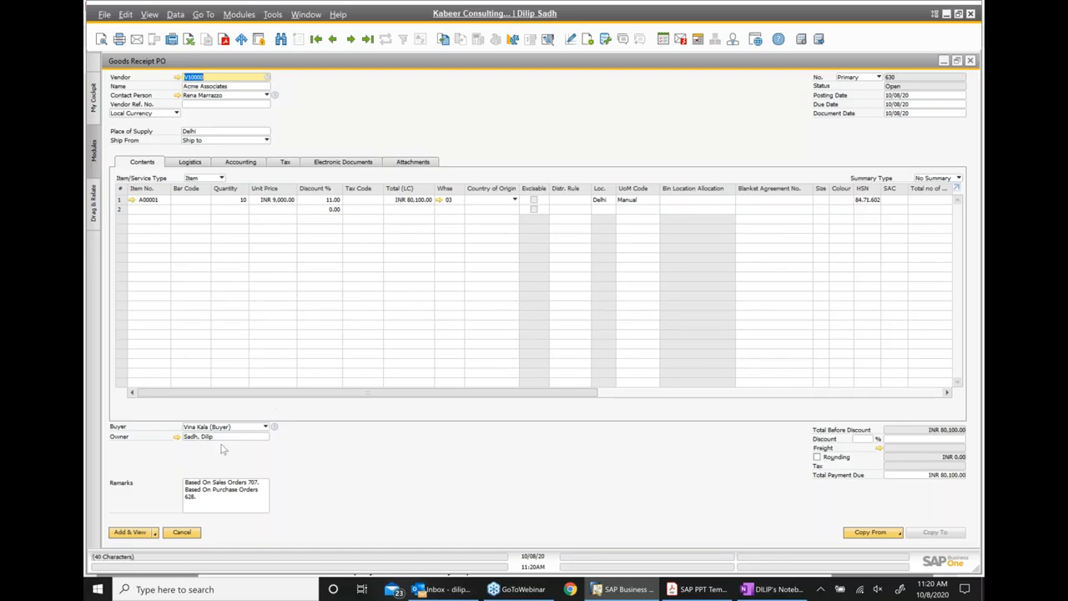
- Add the Goods Receipt PO, accepting that it cannot be changed and declining to change the Drop Ship Warehouse
{"action": "left_click", "coordinate": [131, 534]}
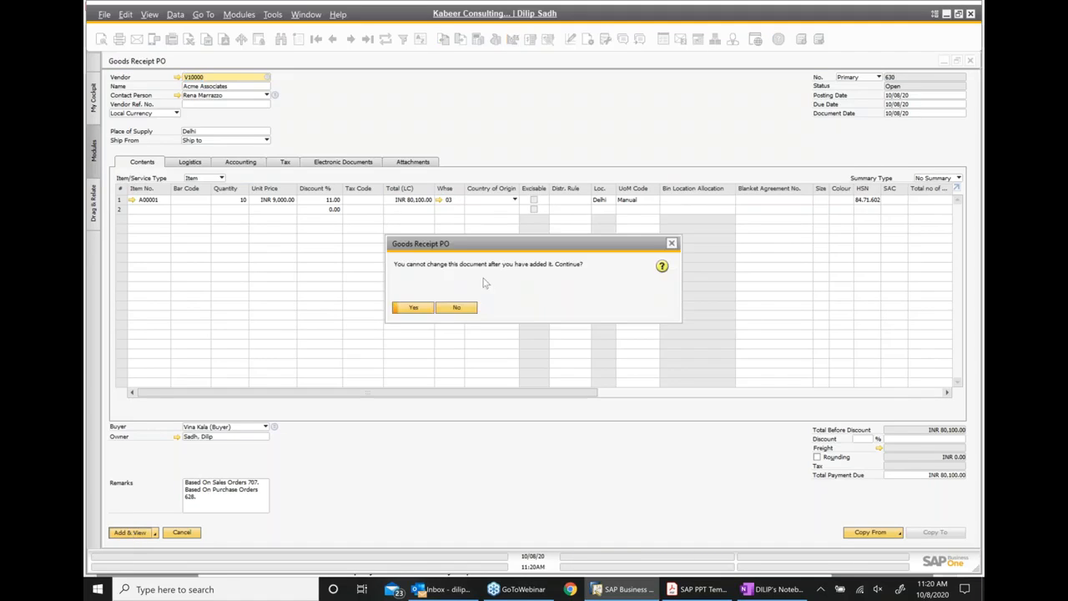
{"action": "left_click", "coordinate": [423, 309]}
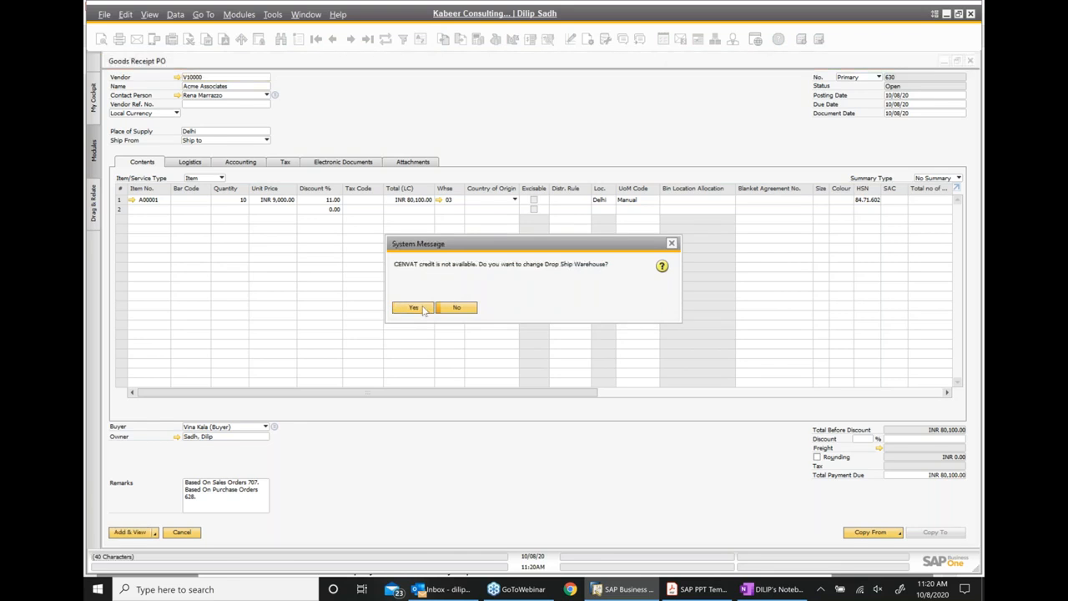
{"action": "left_click", "coordinate": [448, 308]}
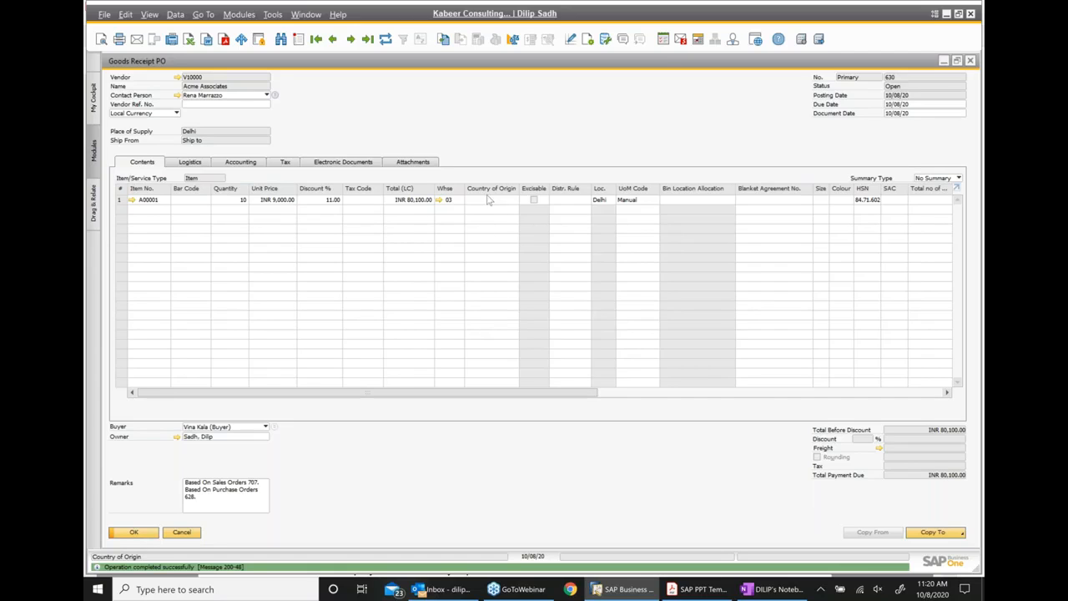
- View the Goods Receipt PO's Relationship Map to examine its links to the purchase and sales orders, and close the map
{"action": "right_click", "coordinate": [515, 120]}
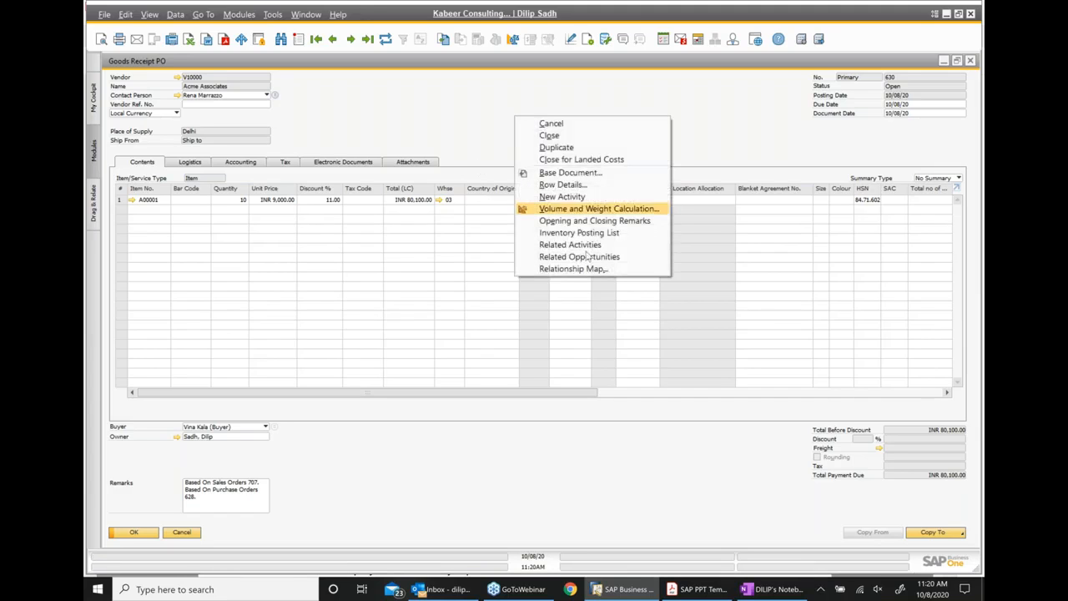
{"action": "left_click", "coordinate": [590, 269]}
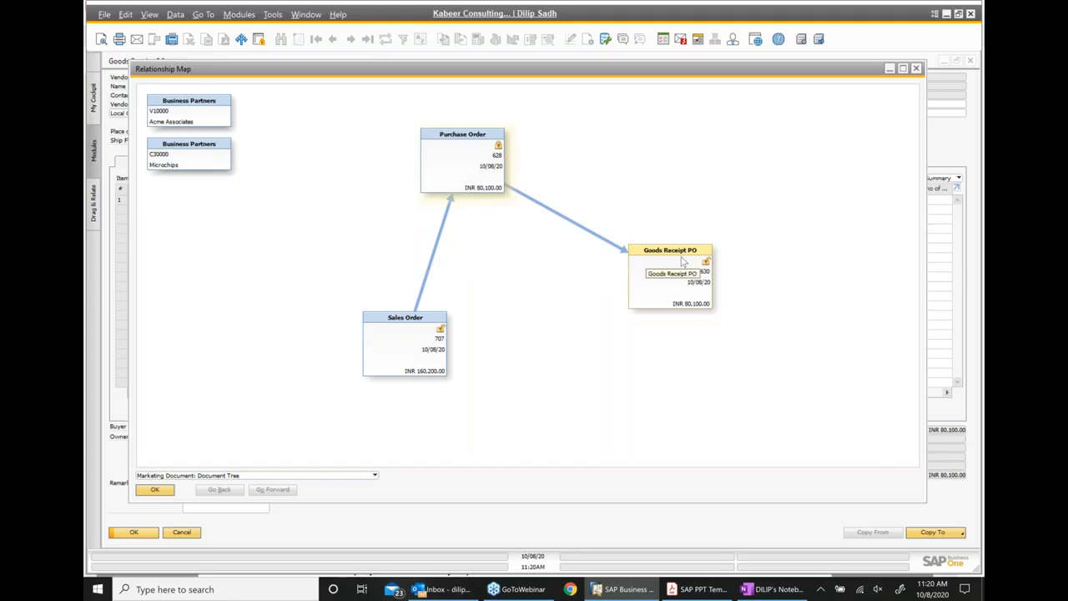
{"action": "left_click", "coordinate": [917, 70]}
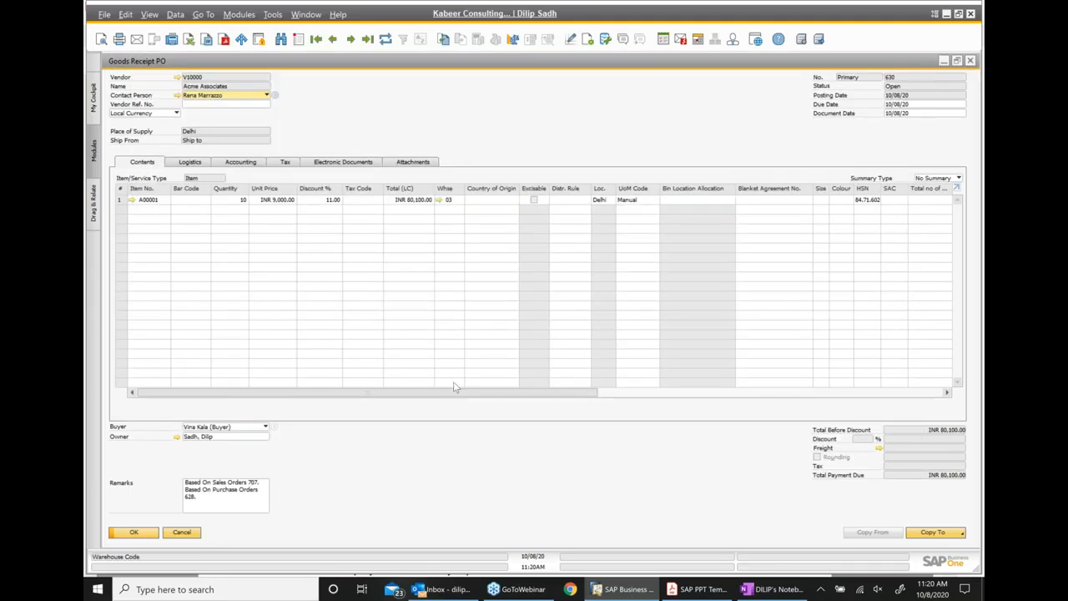
- Recheck item A00001's stock in Drop Ship Warehouse 03 after posting the goods receipt, and close the item master data
{"action": "left_click", "coordinate": [132, 202]}
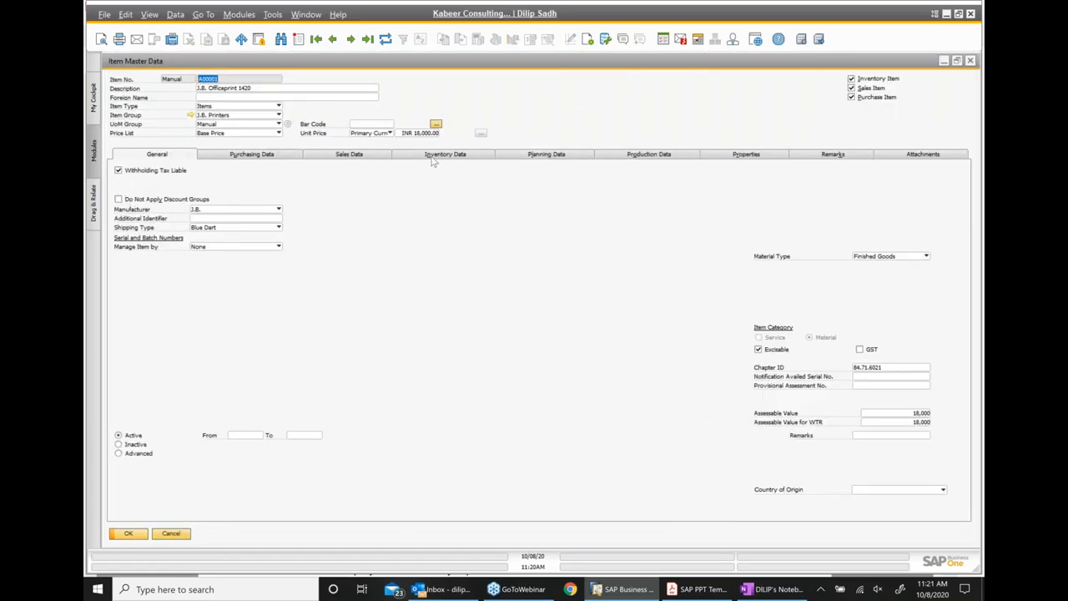
{"action": "left_click", "coordinate": [431, 157]}
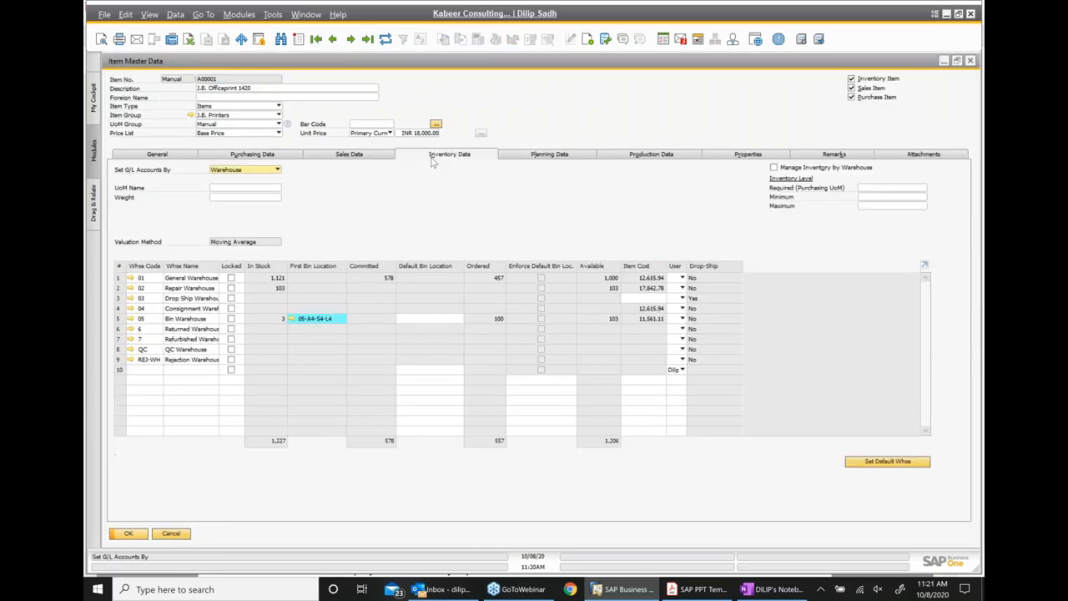
{"action": "left_click", "coordinate": [131, 301]}
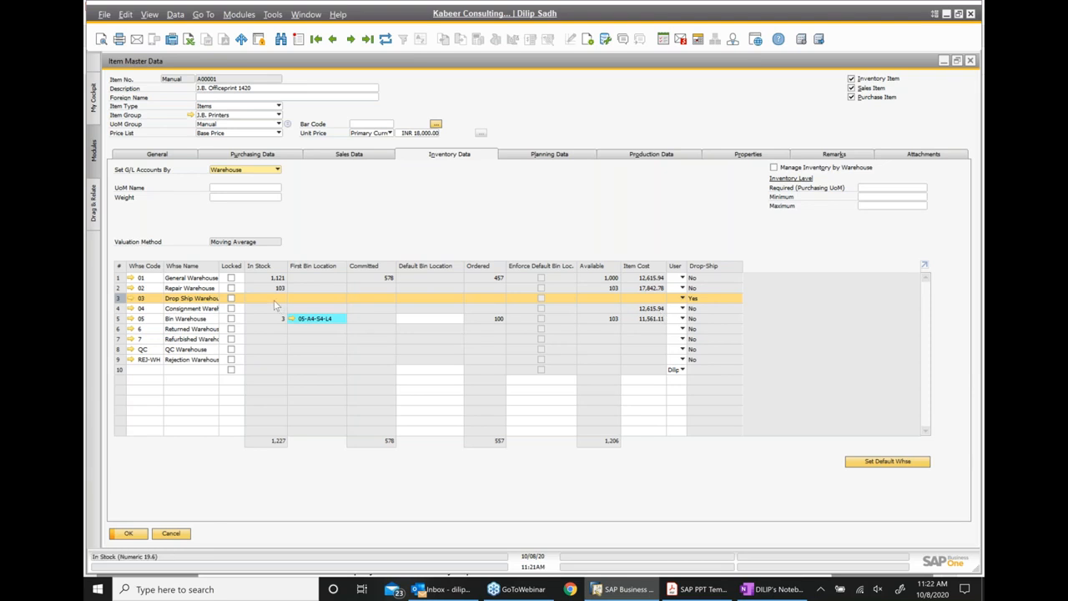
{"action": "left_click", "coordinate": [970, 61]}
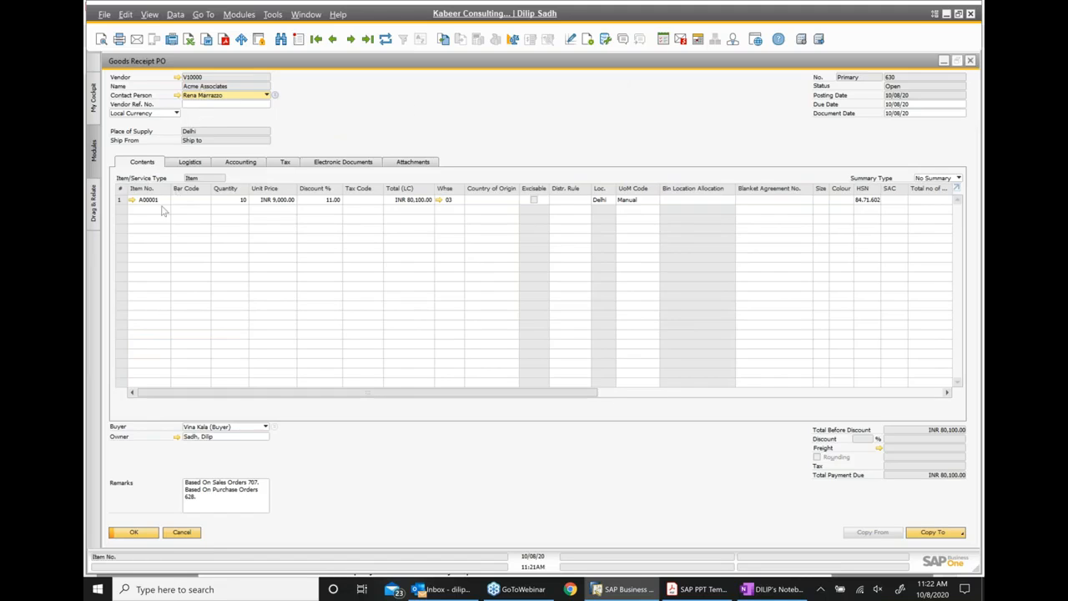
- Switch to the OneNote class notes and add a bullet "Drop ship process:" below the Nike and Walmart example
{"action": "right_click", "coordinate": [596, 134]}
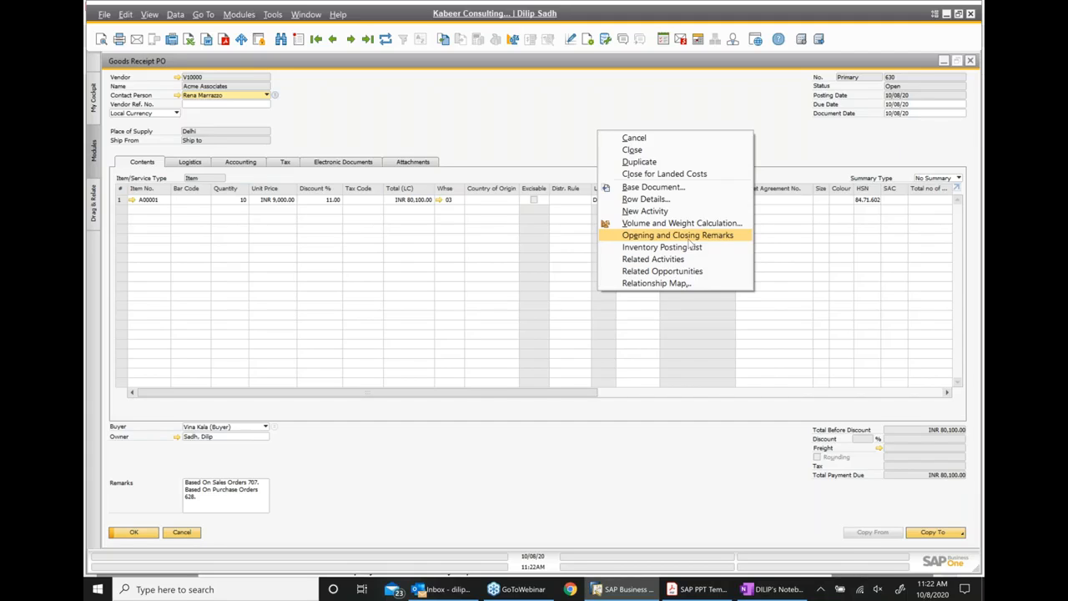
{"action": "left_click", "coordinate": [755, 589]}
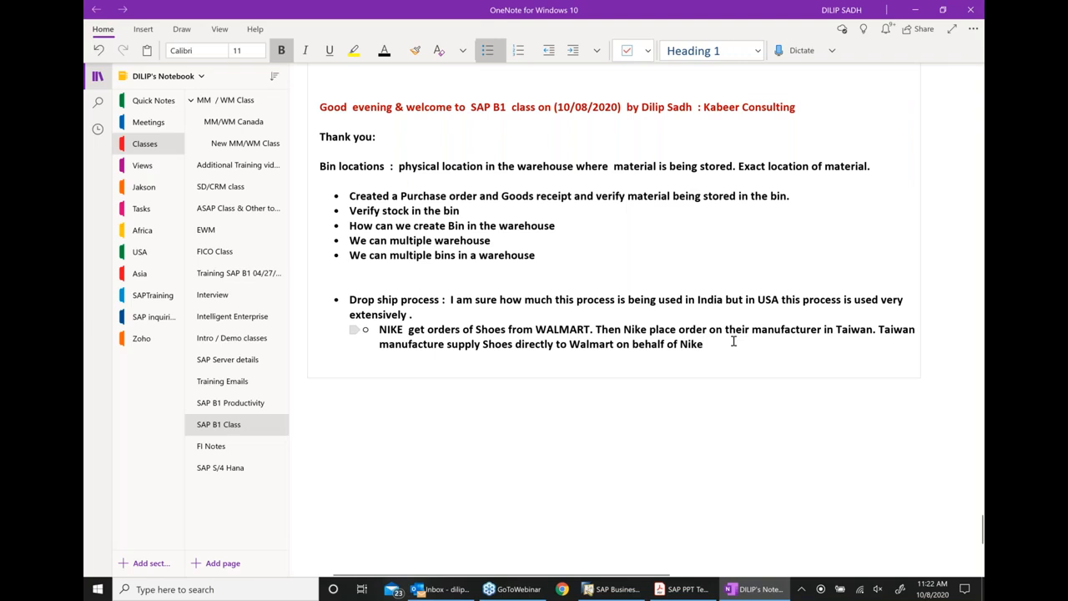
{"action": "key", "text": "Return"}
{"action": "key", "text": "Return"}
{"action": "key", "text": "Return"}
{"action": "type", "text": "DROP"}
{"action": "key", "text": "BackSpace"}
{"action": "key", "text": "BackSpace"}
{"action": "key", "text": "BackSpace"}
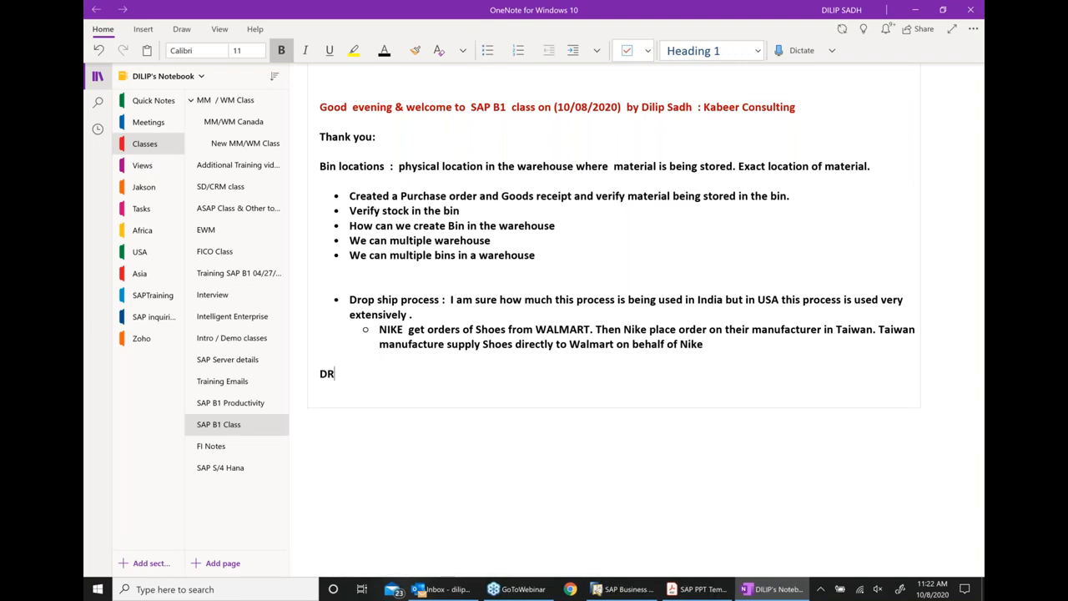
{"action": "type", "text": "rop ship process:"}
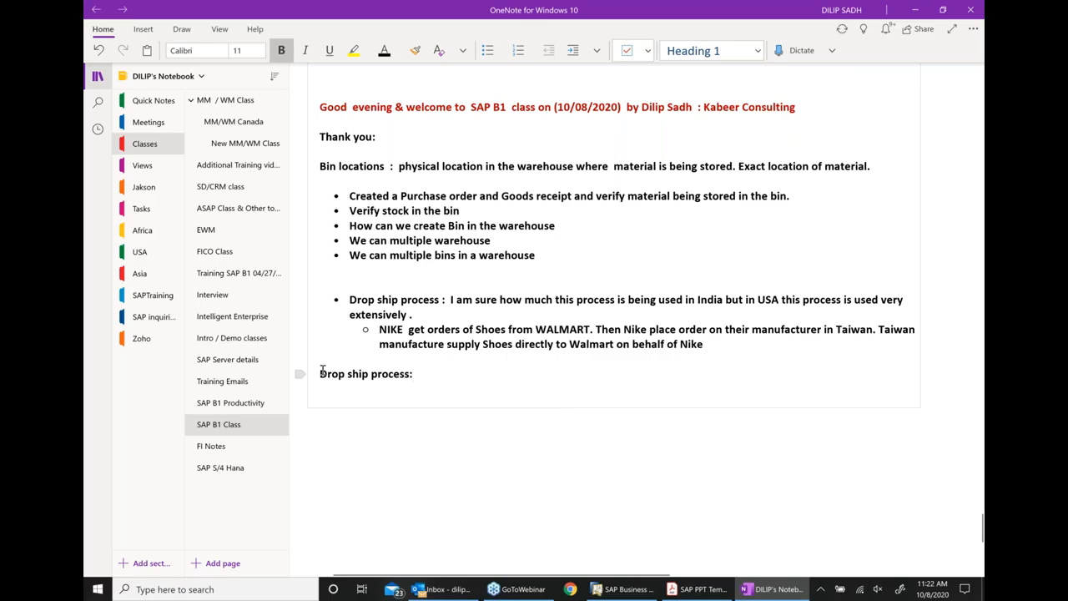
{"action": "type", "text": "*"}
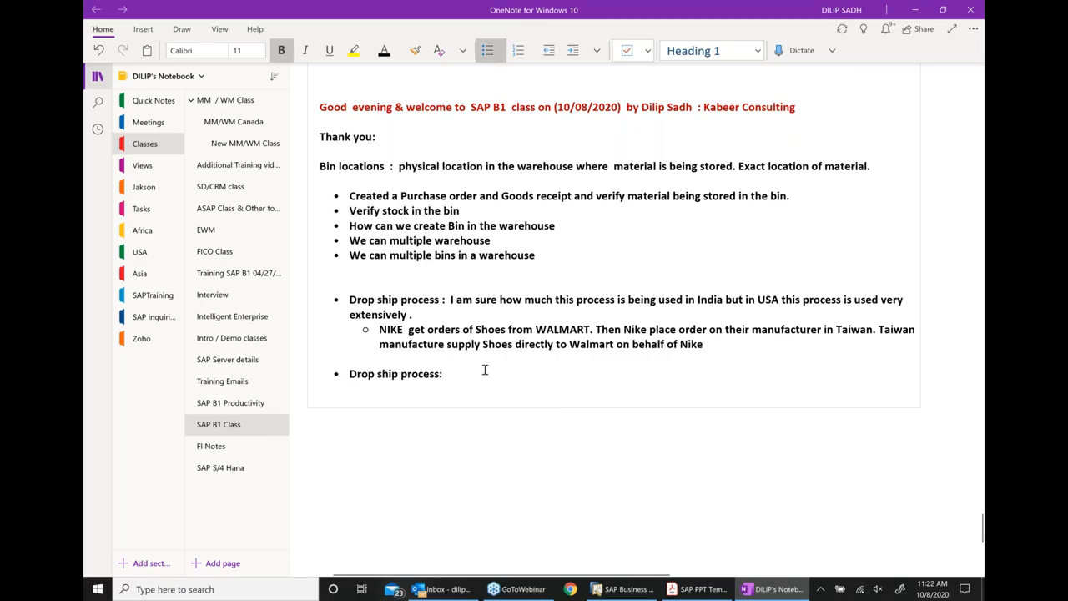
- Add a sub-bullet under "Drop ship process:" reading "Sales order >>> Purchase order >> Goods receipt ( no change in qty and value)"
{"action": "key", "text": "Return"}
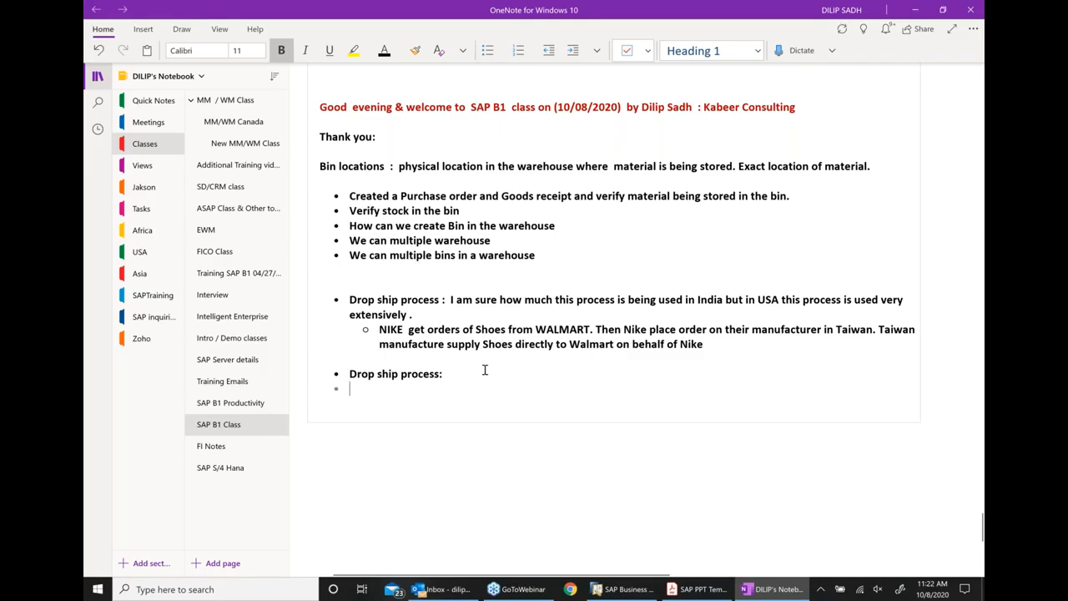
{"action": "left_click", "coordinate": [572, 50]}
{"action": "type", "text": "Sale"}
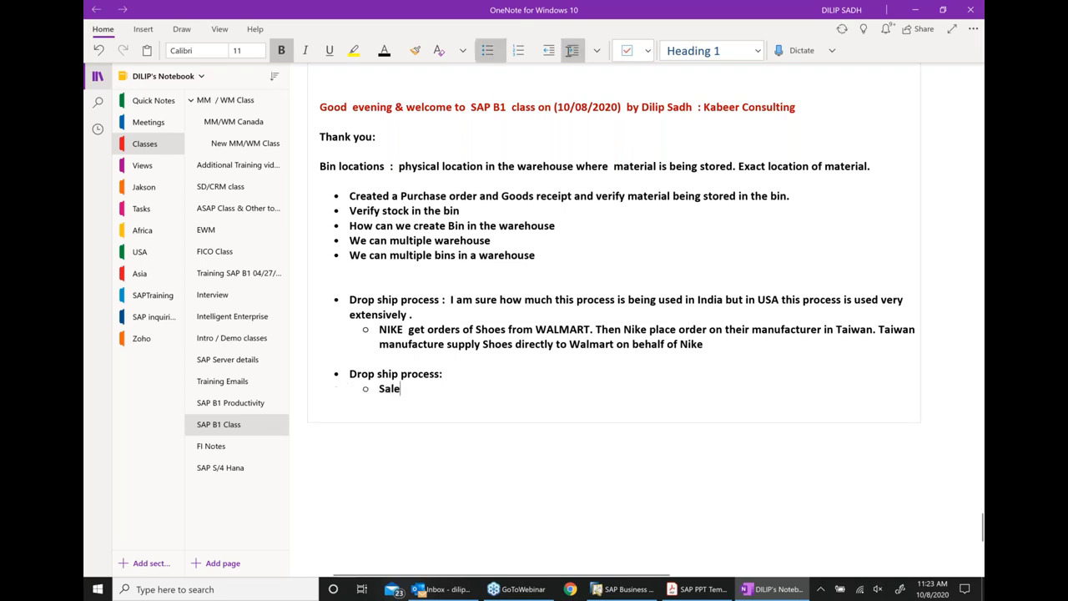
{"action": "type", "text": "s order"}
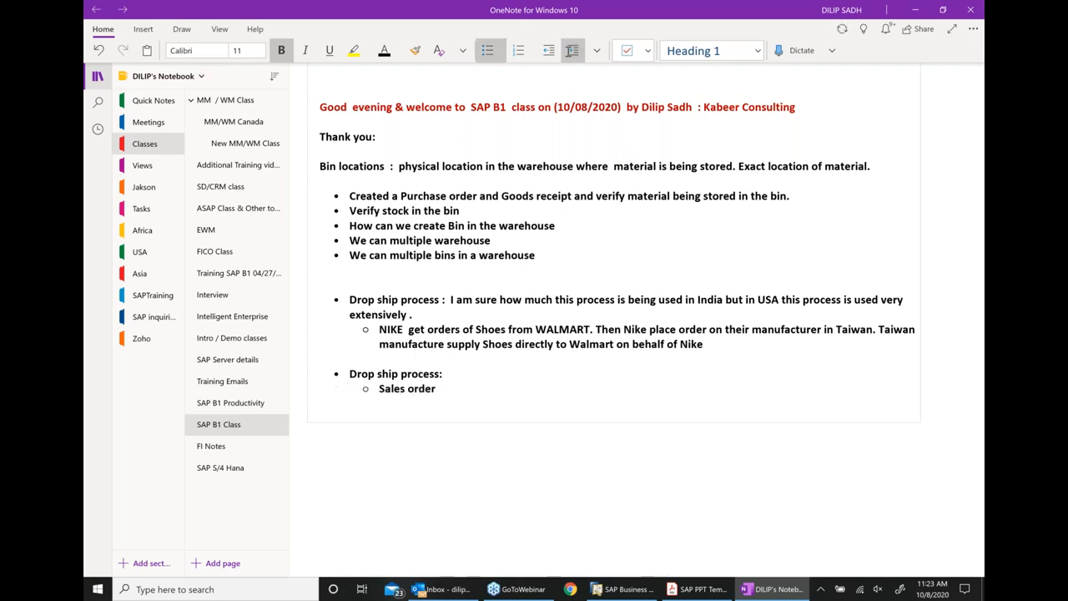
{"action": "type", "text": " >>> Purchase order  >>"}
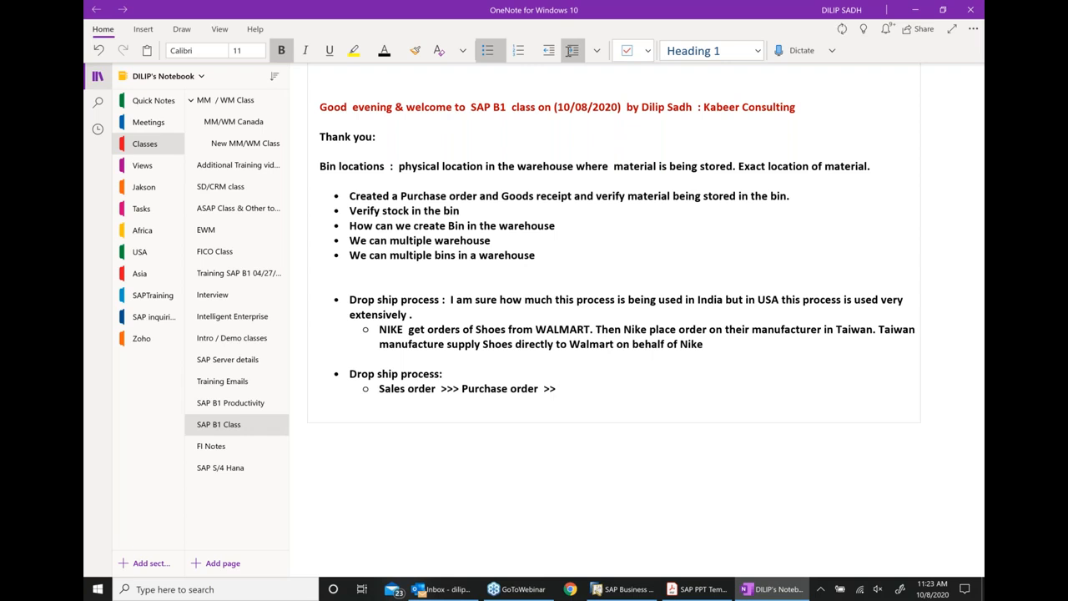
{"action": "type", "text": " Goods rece"}
{"action": "key", "text": "BackSpace"}
{"action": "type", "text": "ipt  ("}
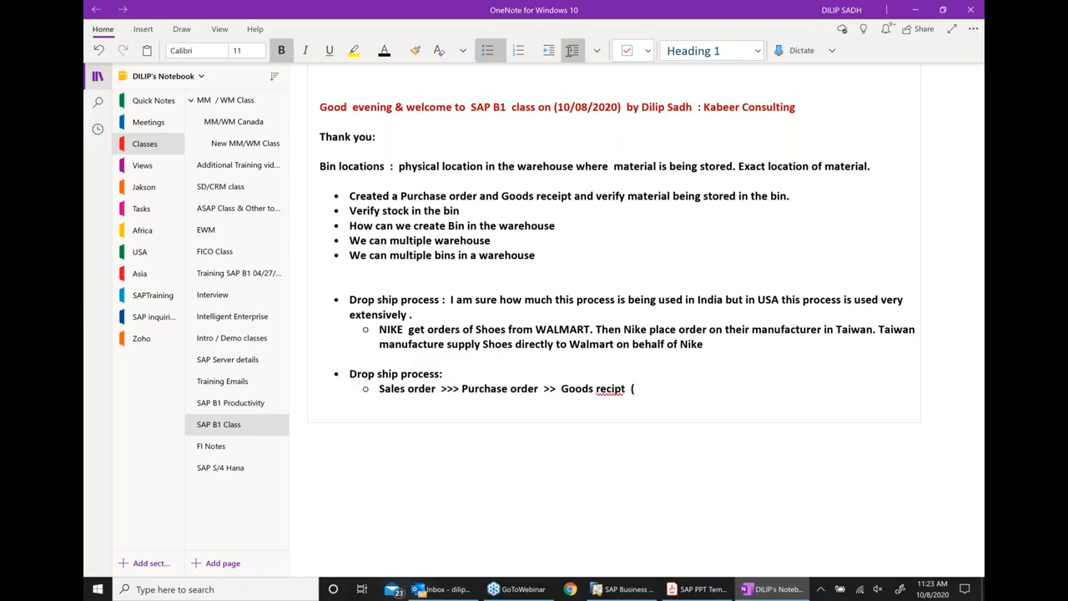
{"action": "type", "text": " no change in qty and value)"}
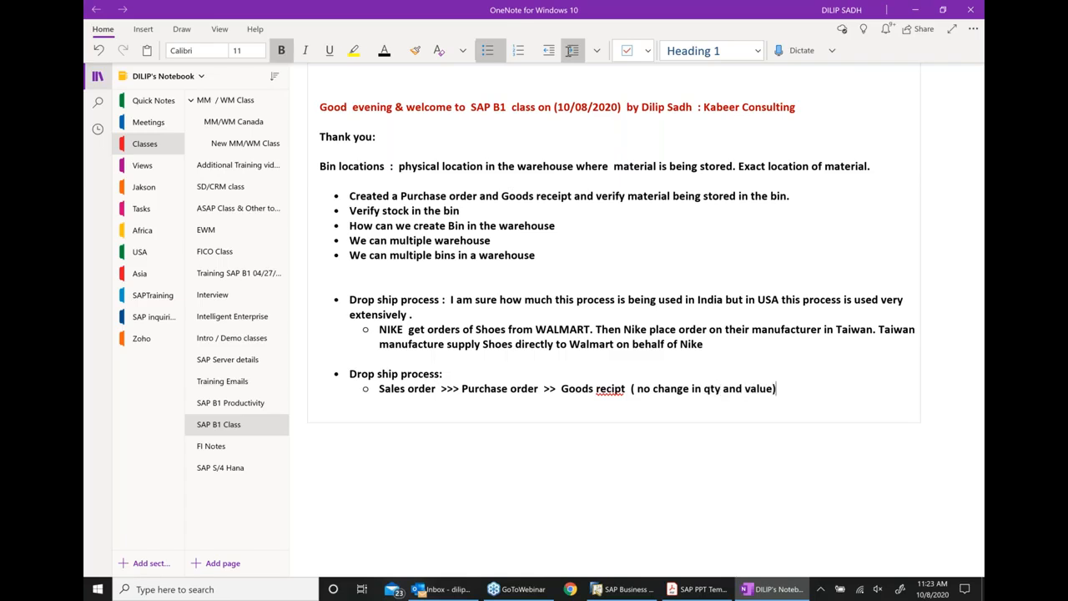
{"action": "right_click", "coordinate": [604, 391]}
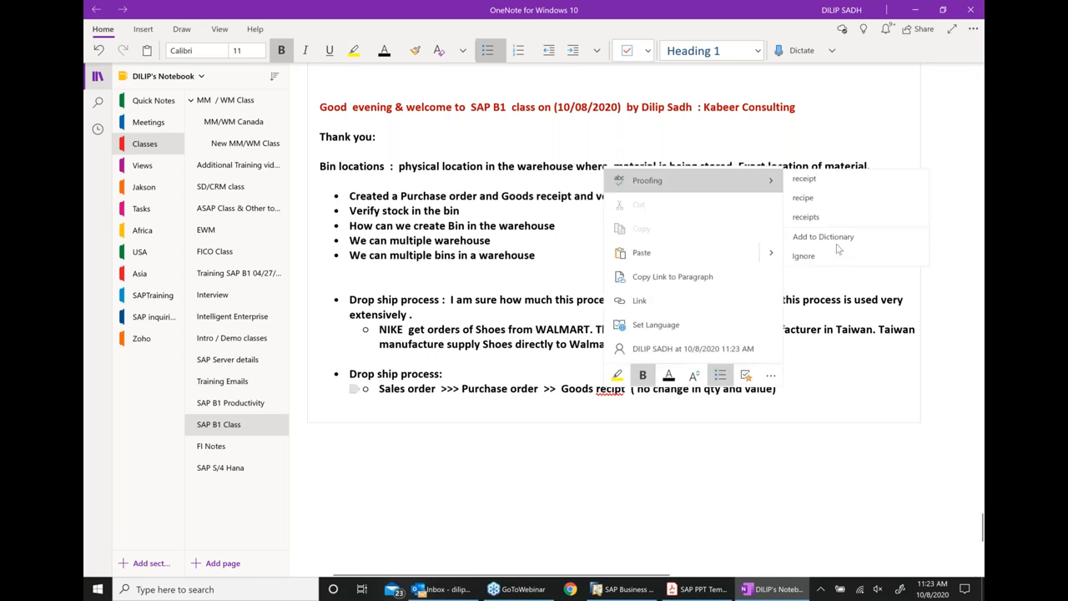
{"action": "left_click", "coordinate": [816, 179]}
- Switch to SAP Business One and copy the Goods Receipt PO to an A/P Invoice
{"action": "mouse_move", "coordinate": [692, 589]}
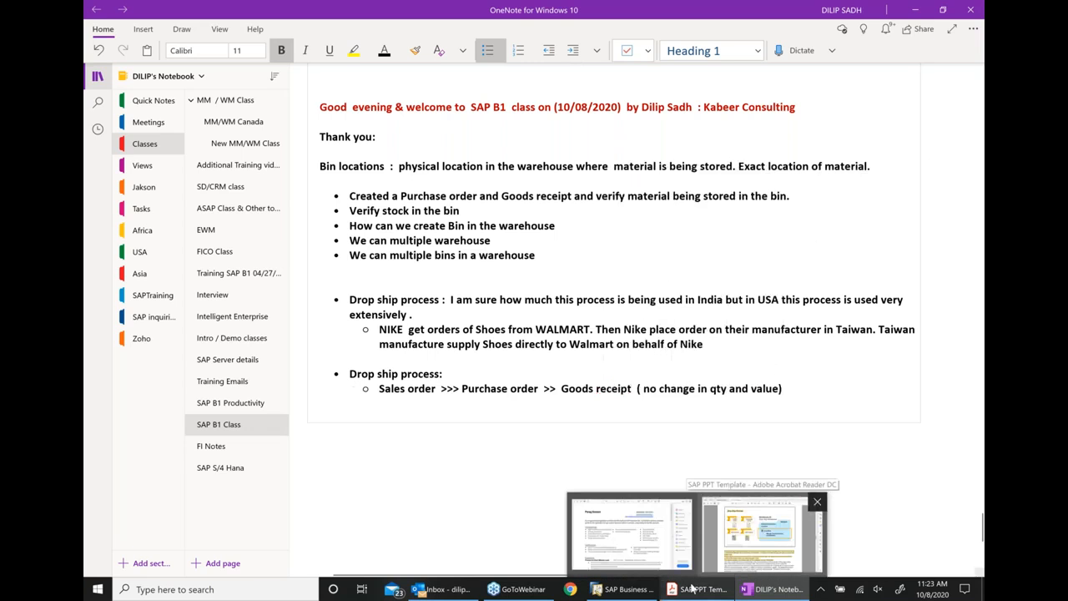
{"action": "left_click", "coordinate": [621, 591]}
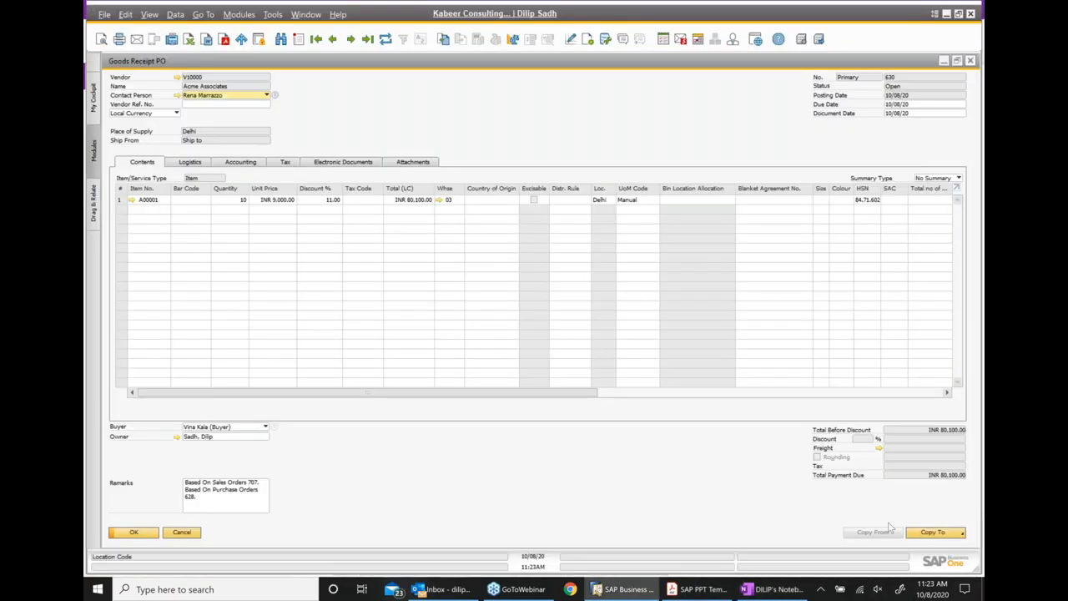
{"action": "left_click", "coordinate": [925, 534]}
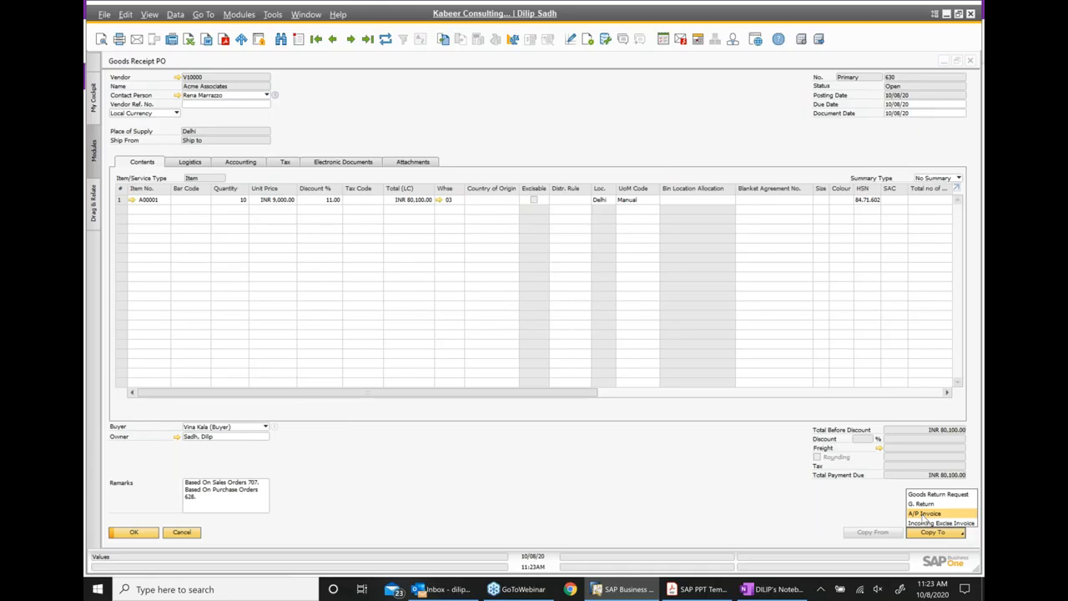
{"action": "left_click", "coordinate": [924, 515]}
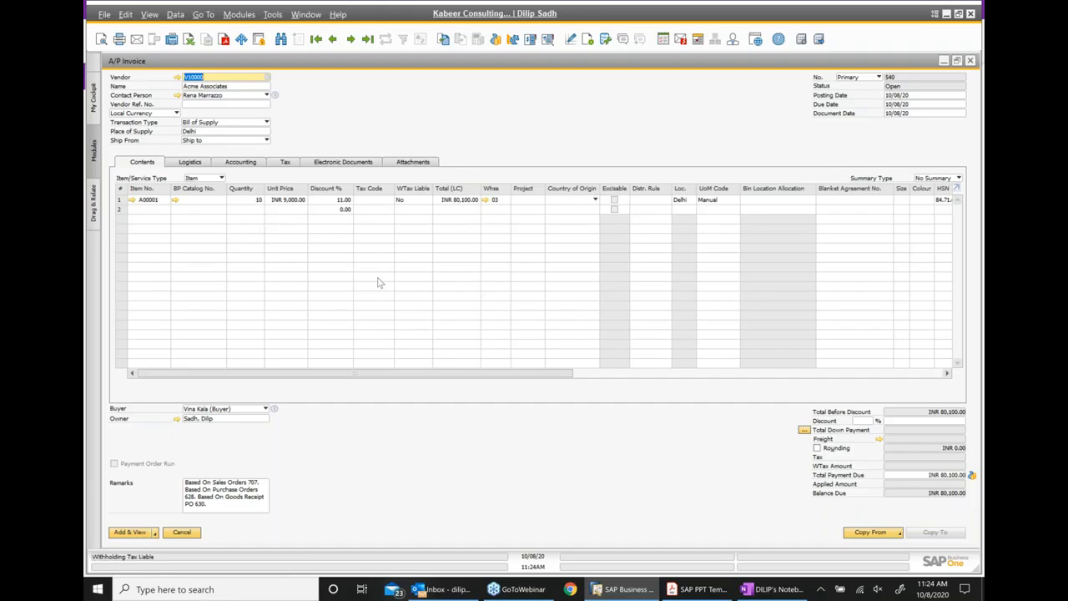
- Try to add the A/P Invoice without a tax code, declining to change the Drop Ship Warehouse
{"action": "left_click", "coordinate": [137, 533]}
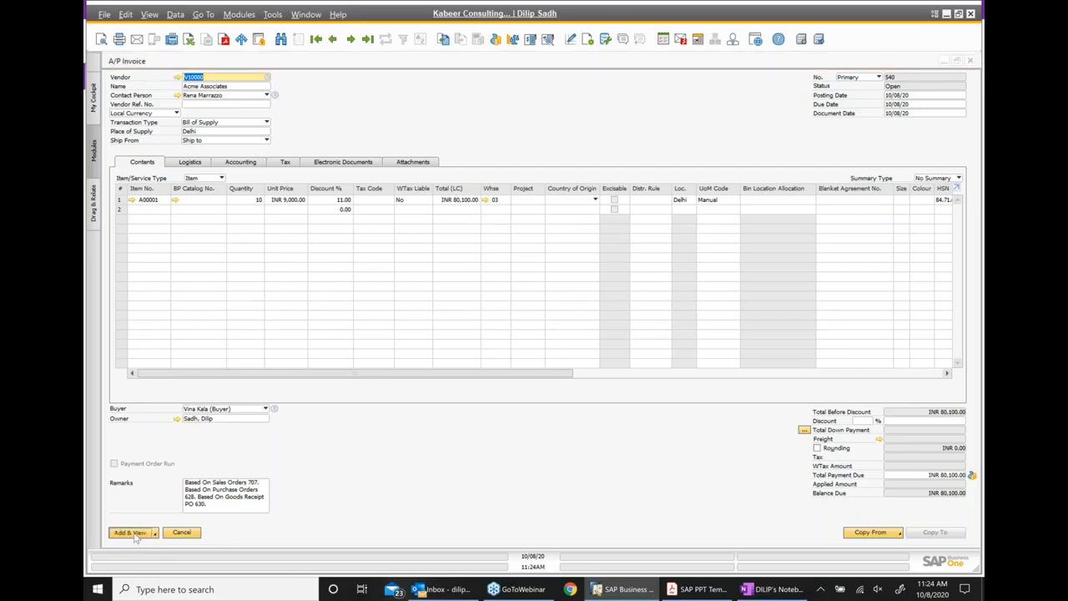
{"action": "left_click", "coordinate": [413, 308]}
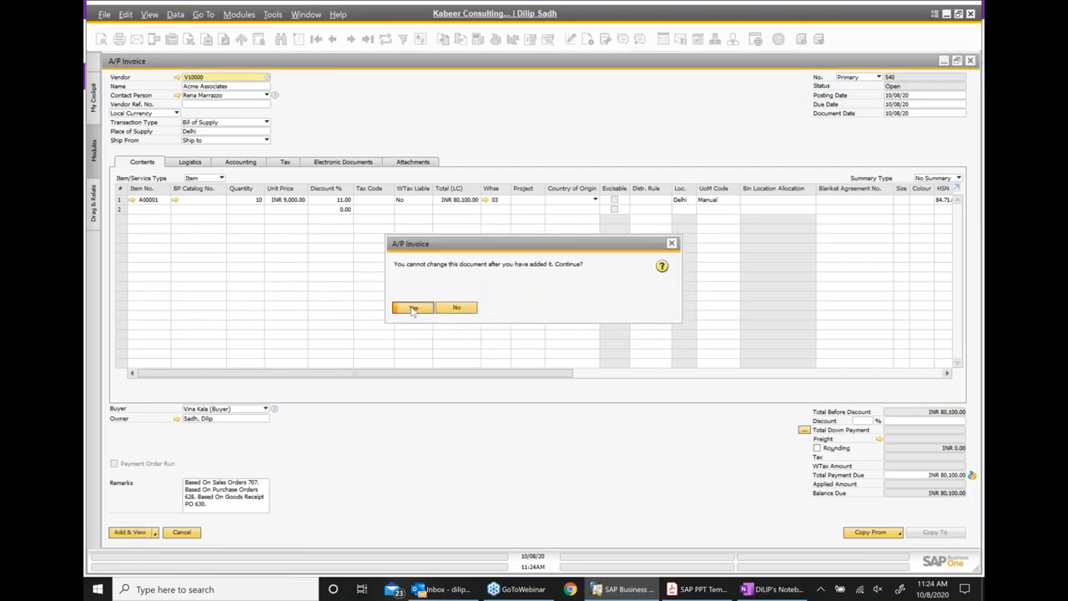
{"action": "left_click", "coordinate": [457, 308]}
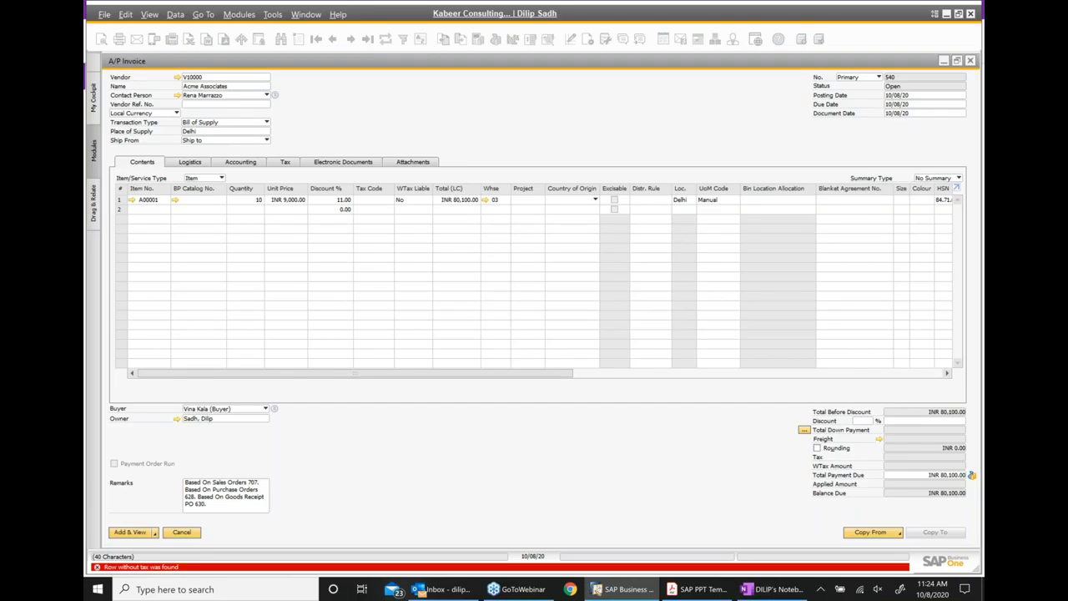
- Set the A00001 line's tax code to CST@4 and add the A/P Invoice, declining to change the Drop Ship Warehouse
{"action": "left_click", "coordinate": [389, 203]}
{"action": "left_click", "coordinate": [391, 201]}
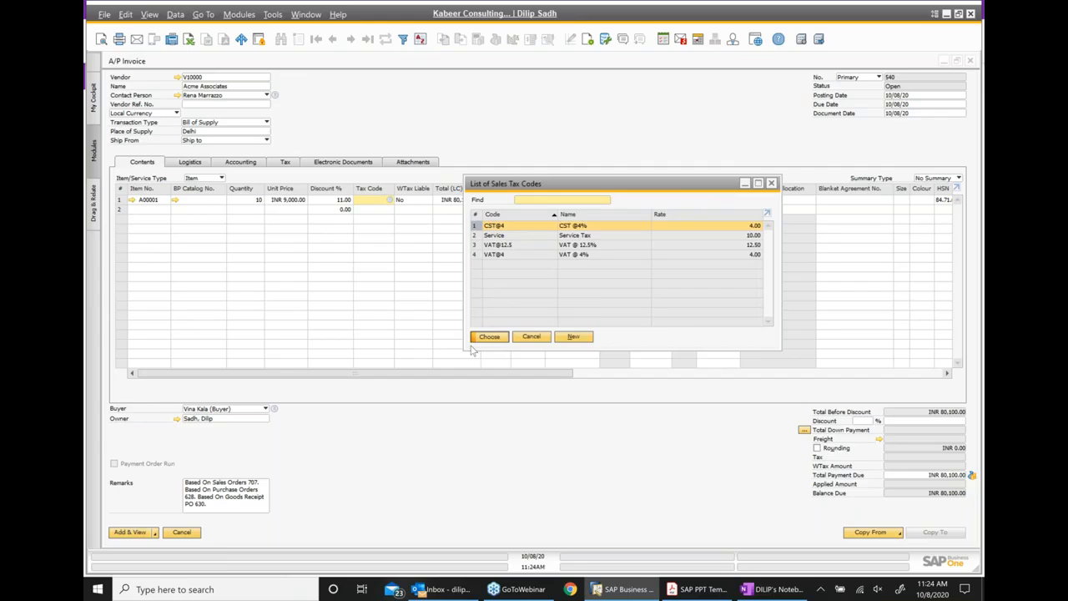
{"action": "left_click", "coordinate": [489, 335]}
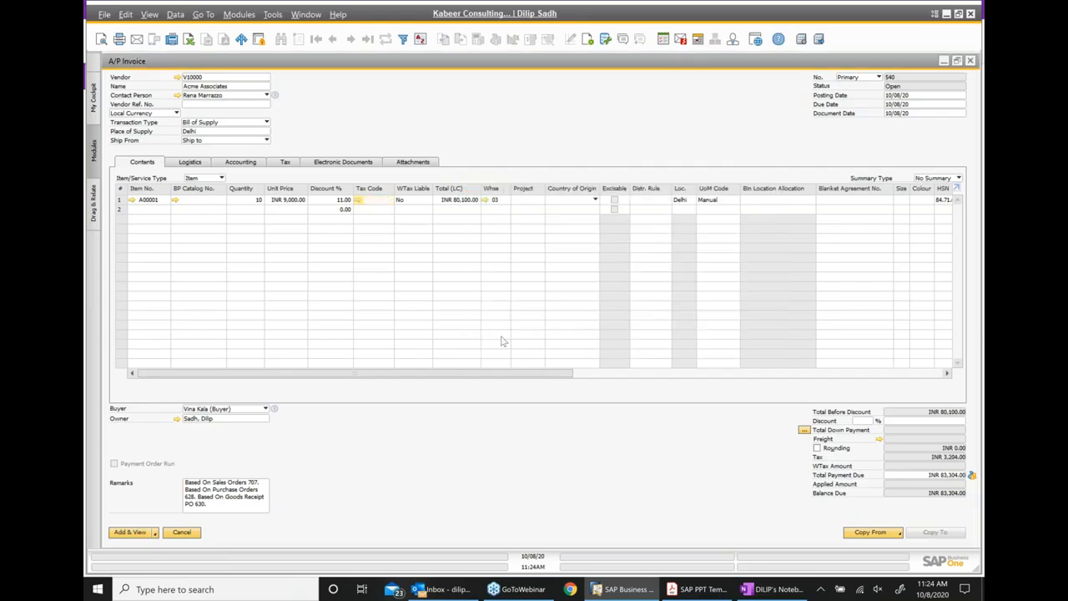
{"action": "left_click", "coordinate": [132, 532]}
{"action": "left_click", "coordinate": [414, 308]}
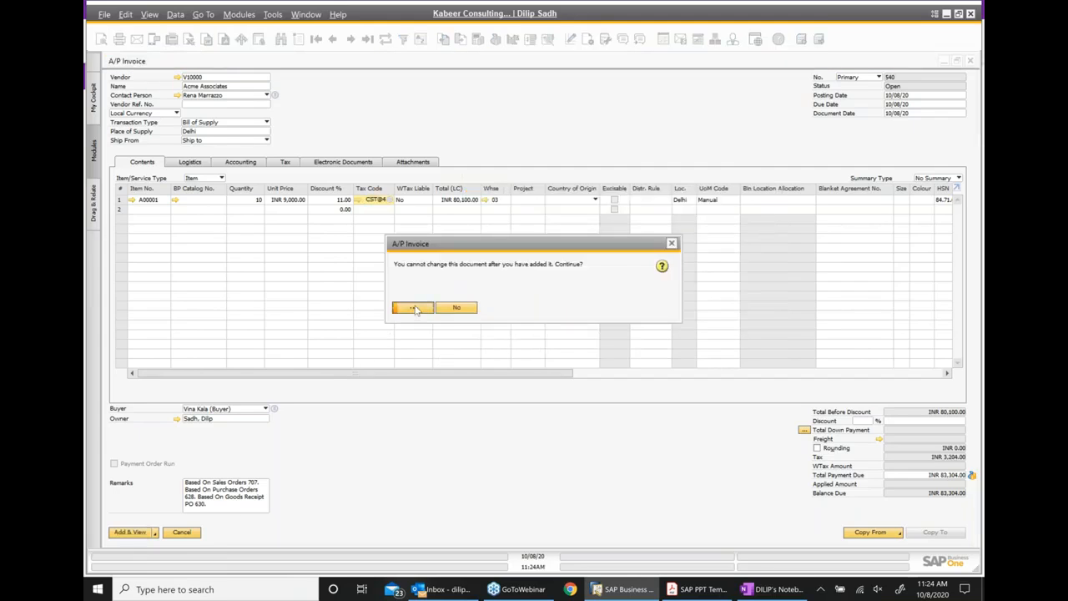
{"action": "left_click", "coordinate": [464, 308]}
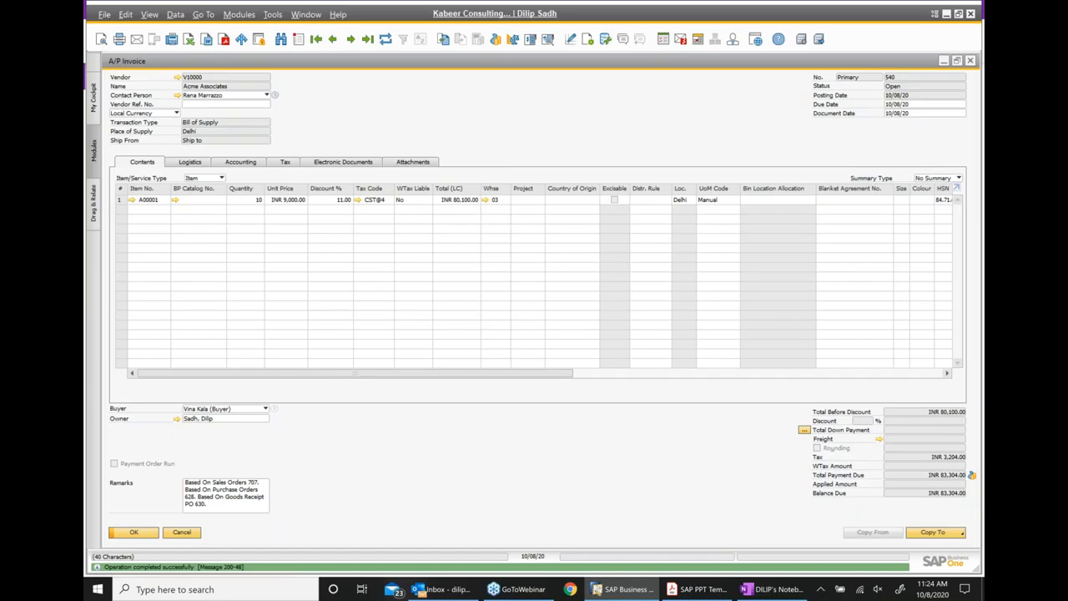
- View the A/P Invoice's Relationship Map and rearrange its documents to examine the chain from sales order to invoice
{"action": "right_click", "coordinate": [505, 125]}
{"action": "left_click", "coordinate": [561, 309]}
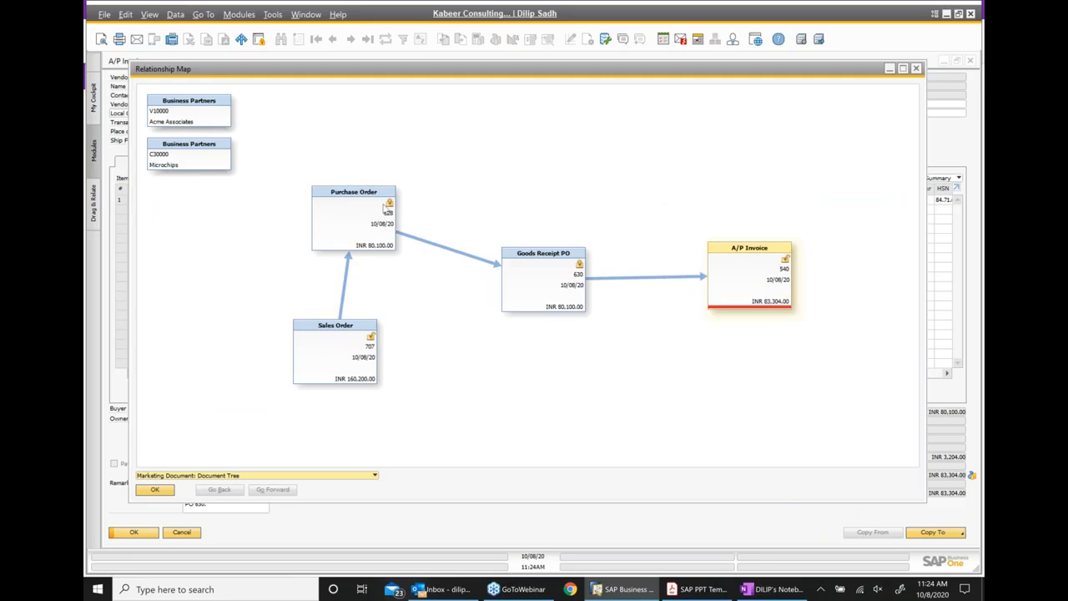
{"action": "left_click_drag", "start_coordinate": [376, 220], "coordinate": [434, 157]}
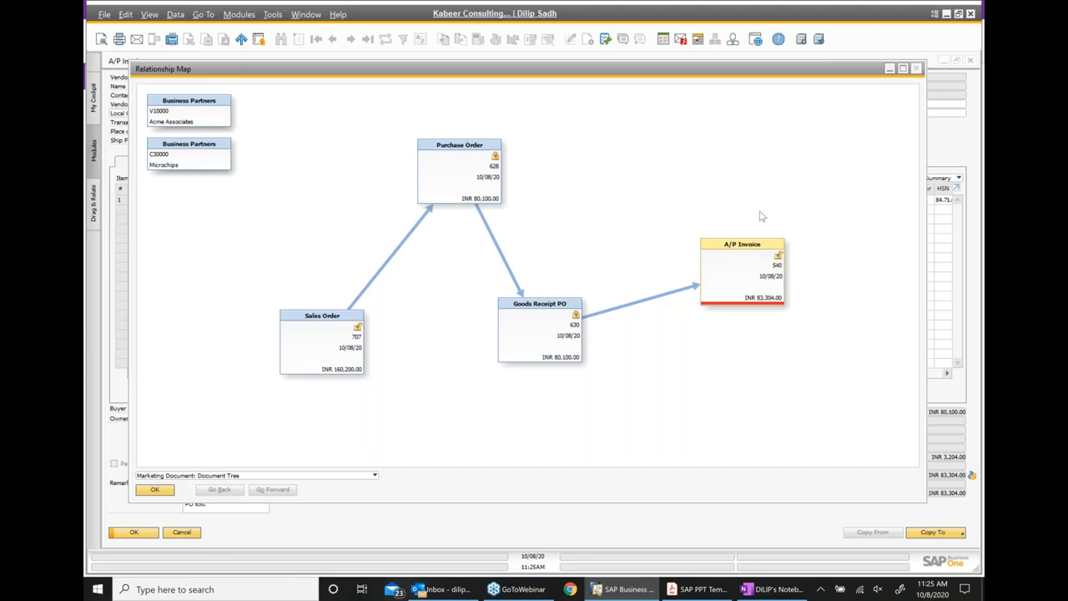
- Open the sales order from the Relationship Map, copy it to a Delivery, and add the Delivery, accepting that it cannot be changed
{"action": "double_click", "coordinate": [339, 355]}
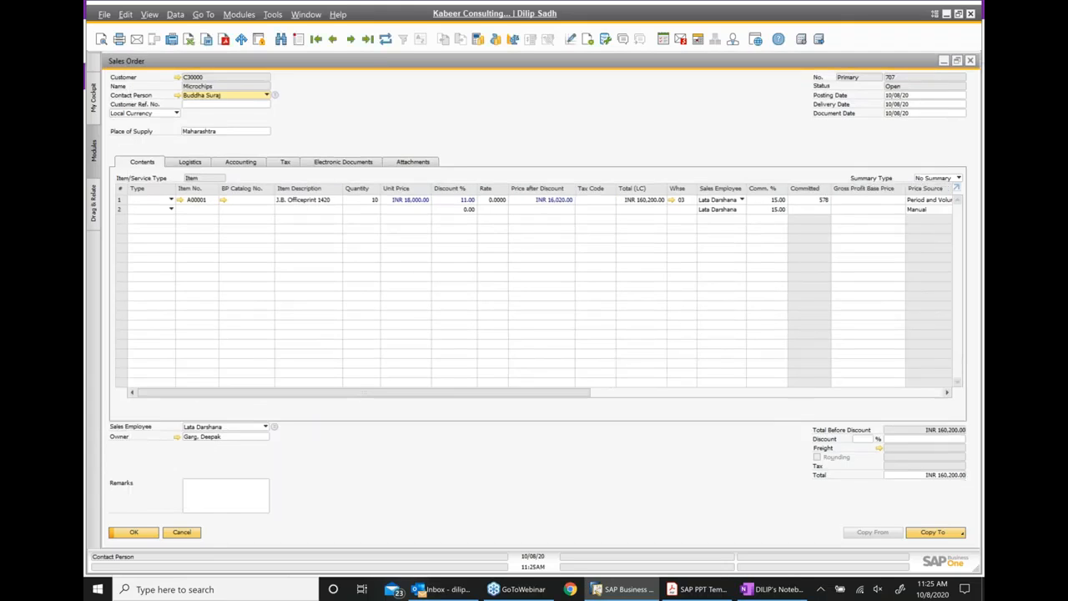
{"action": "left_click", "coordinate": [930, 535]}
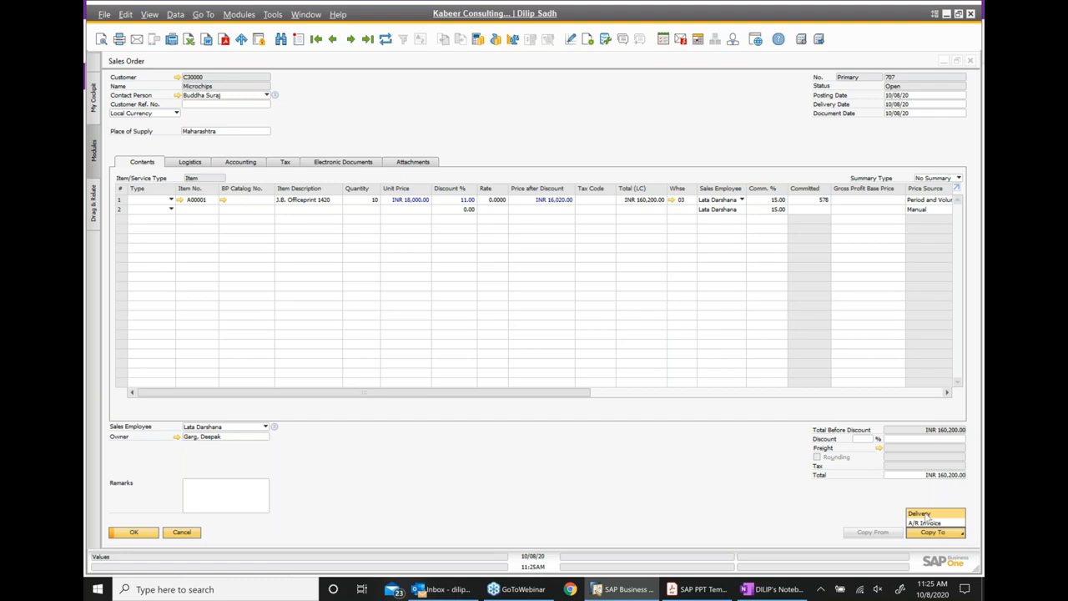
{"action": "left_click", "coordinate": [922, 515]}
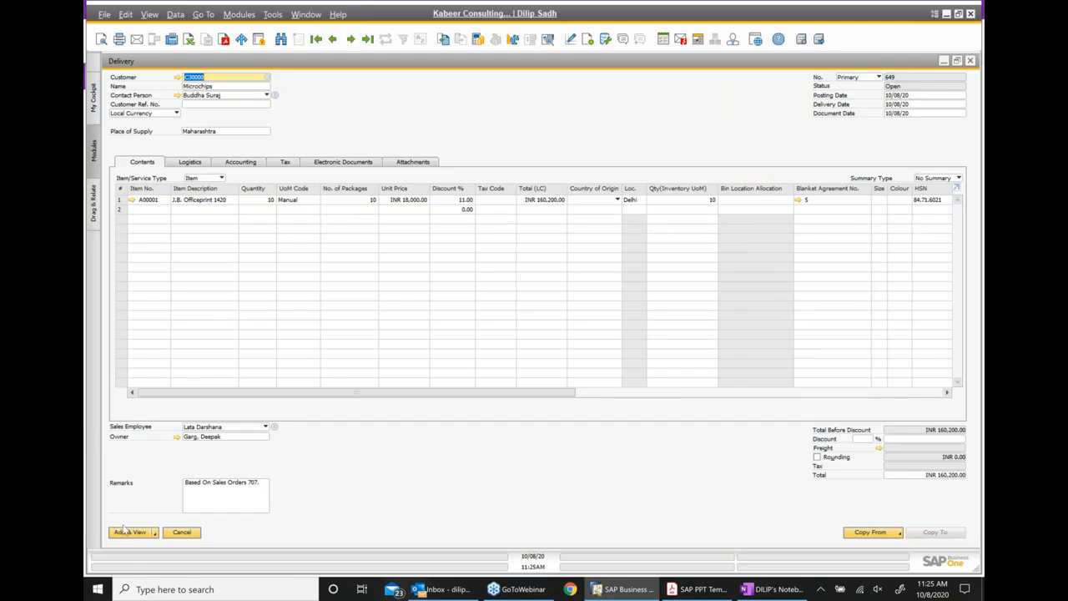
{"action": "left_click", "coordinate": [127, 532]}
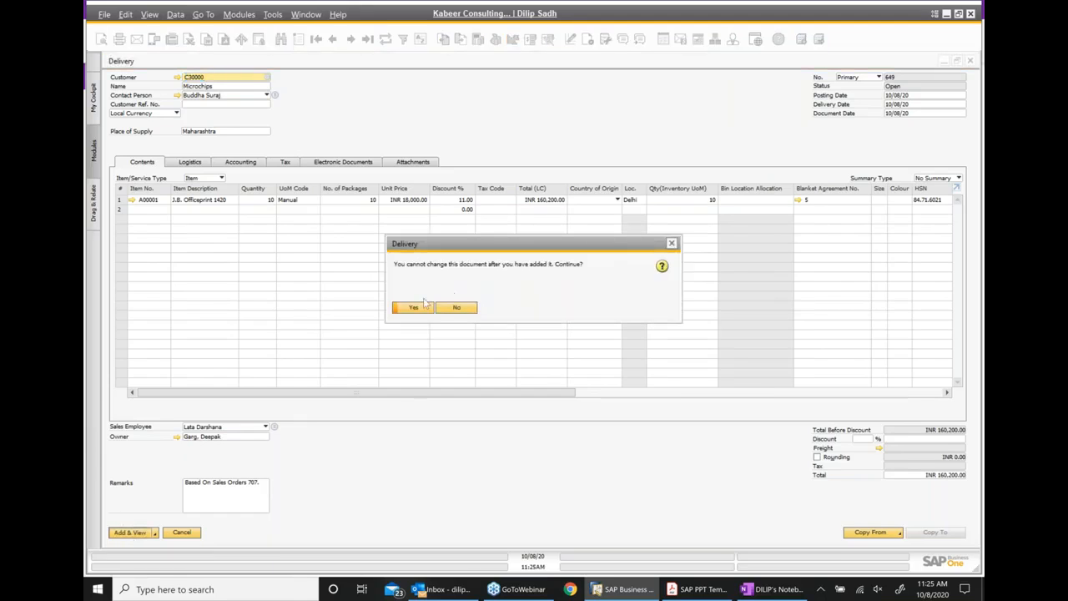
{"action": "left_click", "coordinate": [417, 308]}
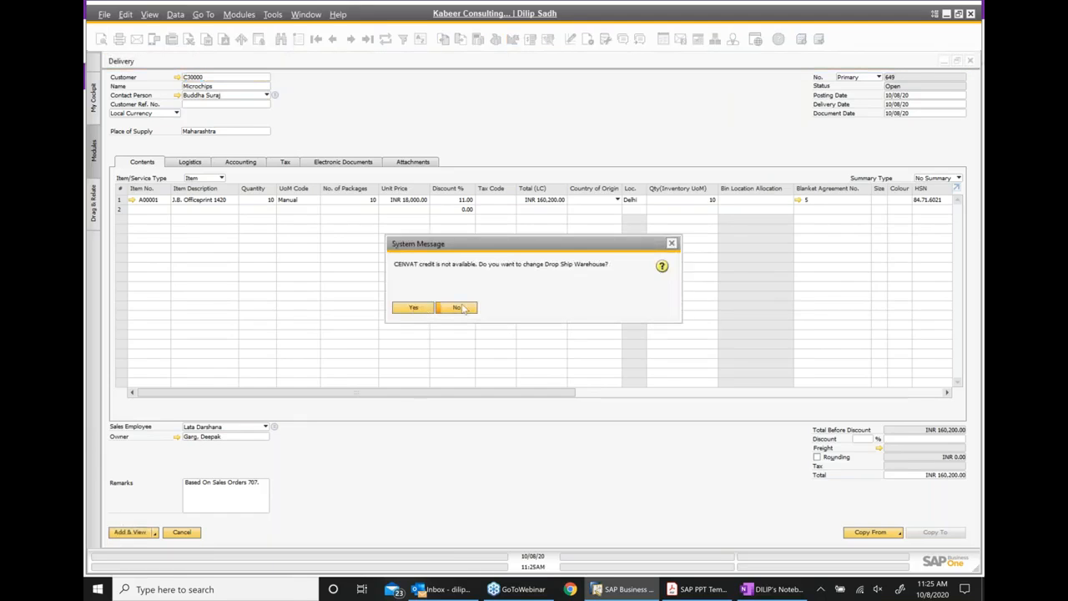
- Finish adding the delivery without changing the drop ship warehouse, and view its relationship map
{"action": "left_click", "coordinate": [463, 308]}
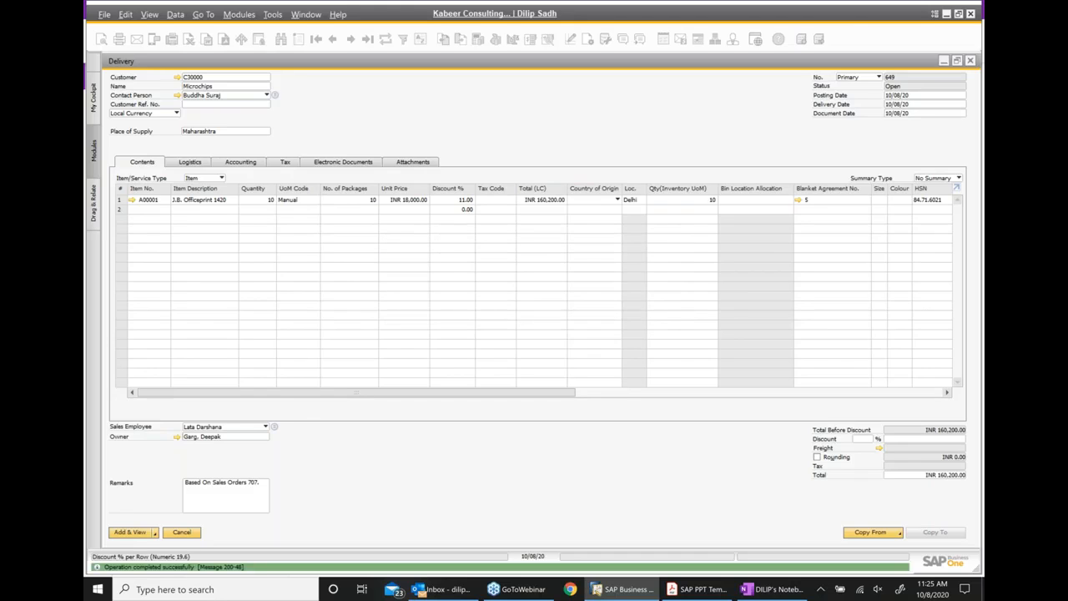
{"action": "right_click", "coordinate": [505, 120]}
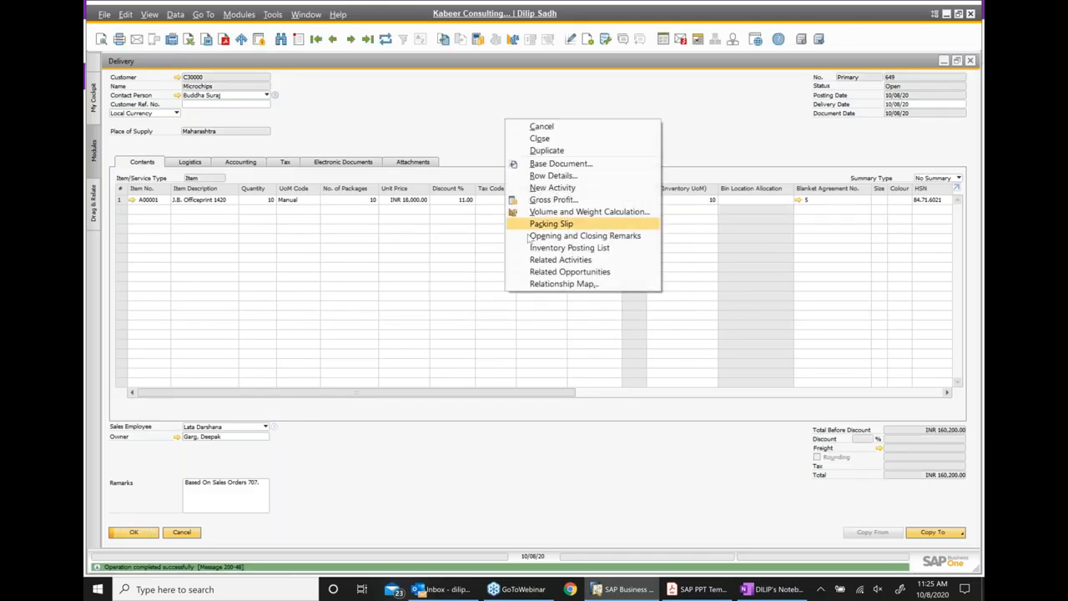
{"action": "left_click", "coordinate": [538, 285]}
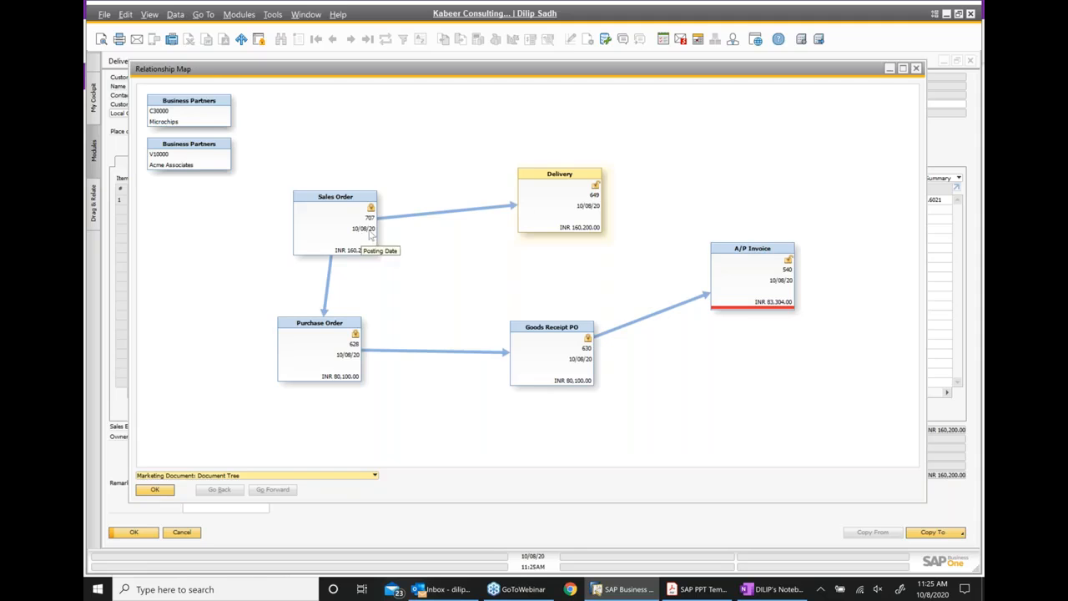
{"action": "left_click", "coordinate": [916, 68]}
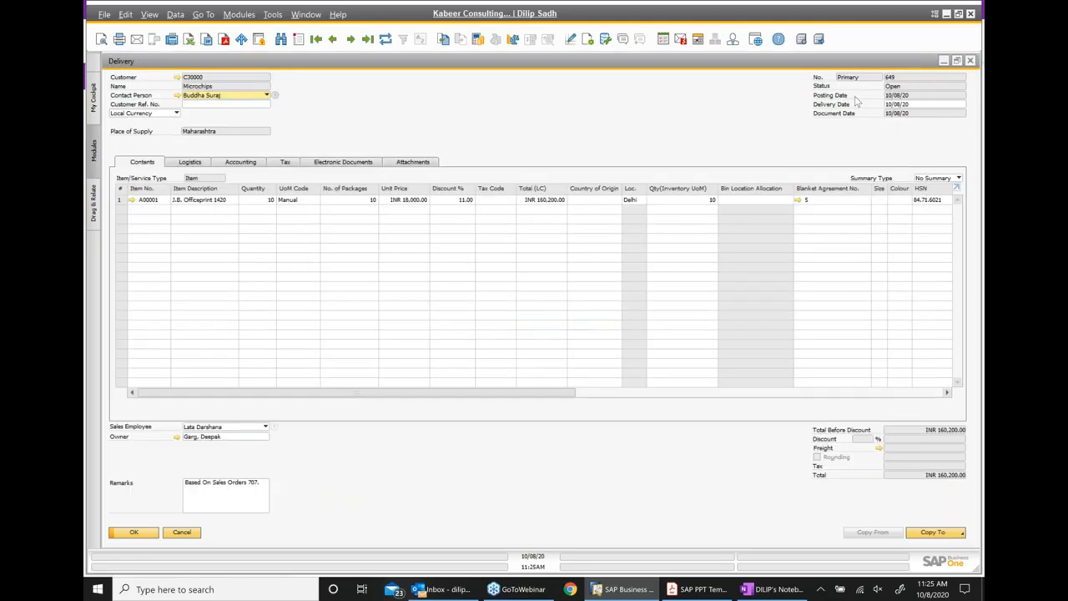
- Copy the delivery to a new A/R invoice
{"action": "right_click", "coordinate": [601, 135]}
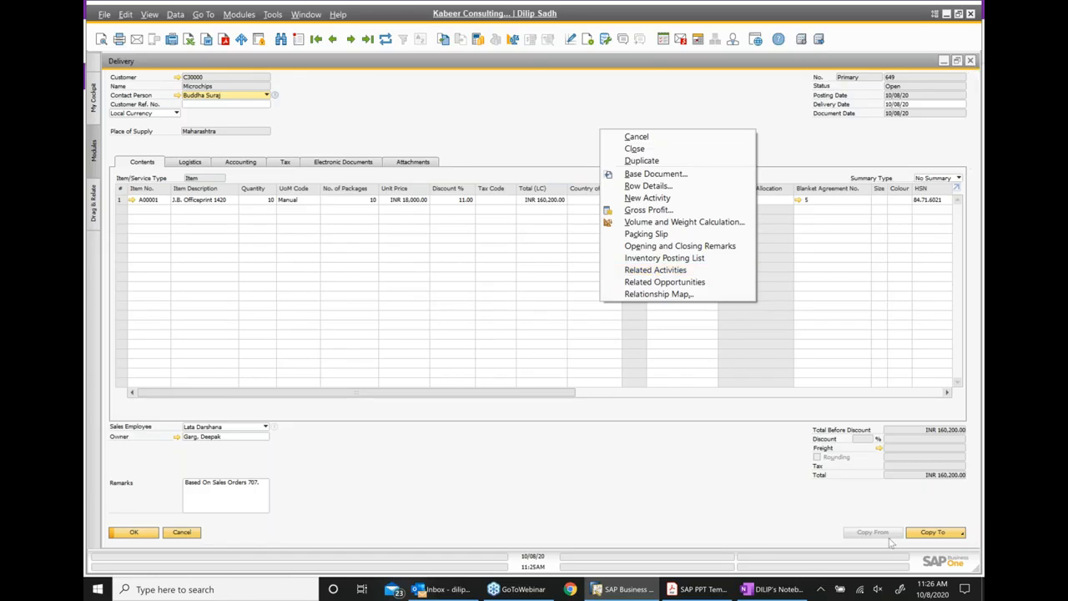
{"action": "left_click", "coordinate": [755, 507]}
{"action": "left_click", "coordinate": [936, 534]}
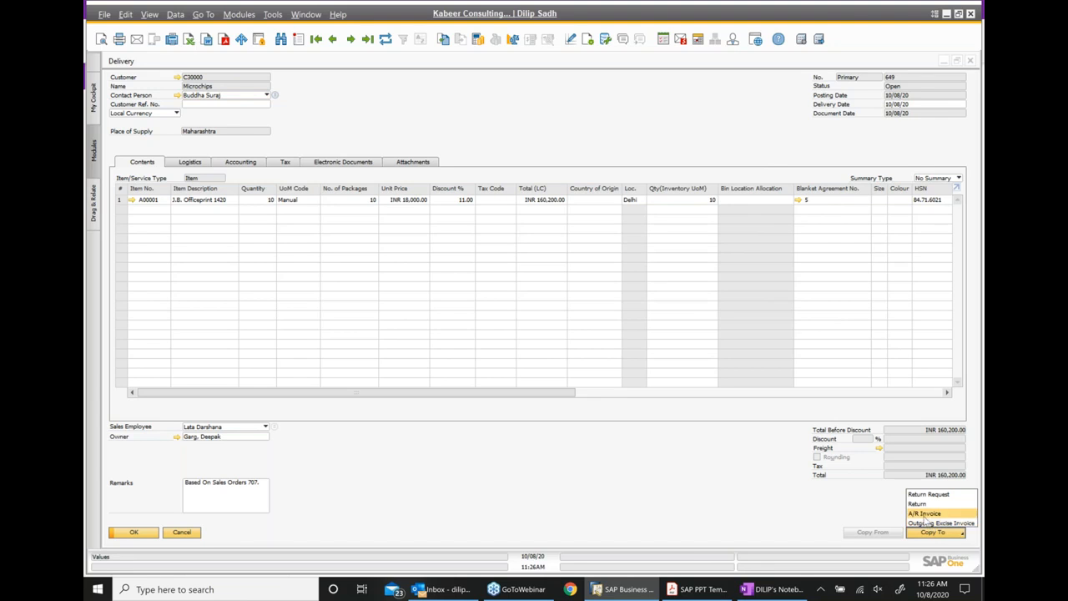
{"action": "left_click", "coordinate": [925, 514]}
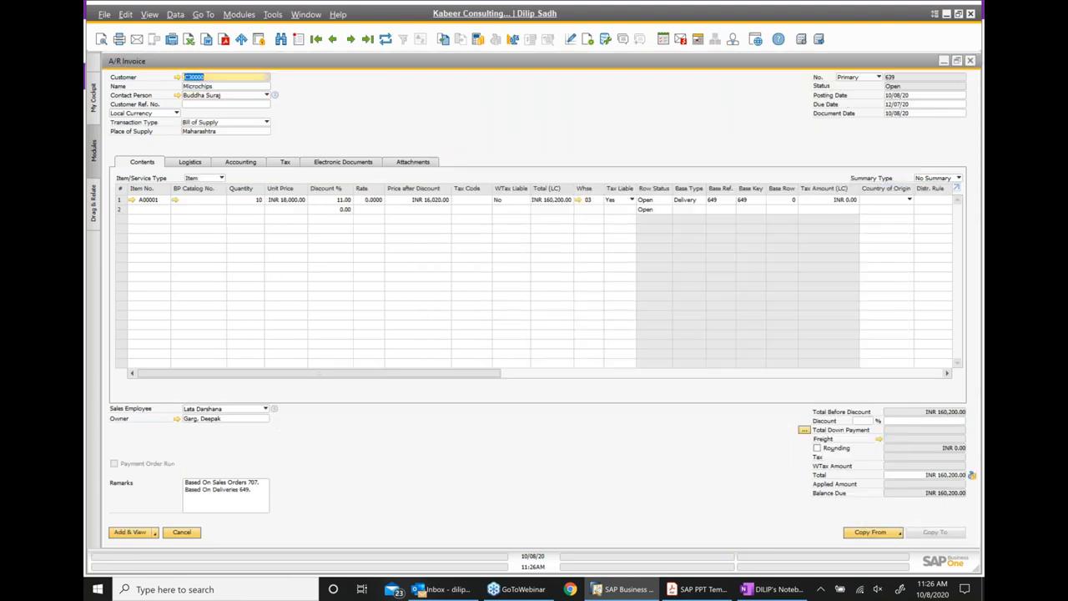
- Assign the CST@4 sales tax code to item A00001 on the A/R invoice
{"action": "left_click", "coordinate": [136, 534]}
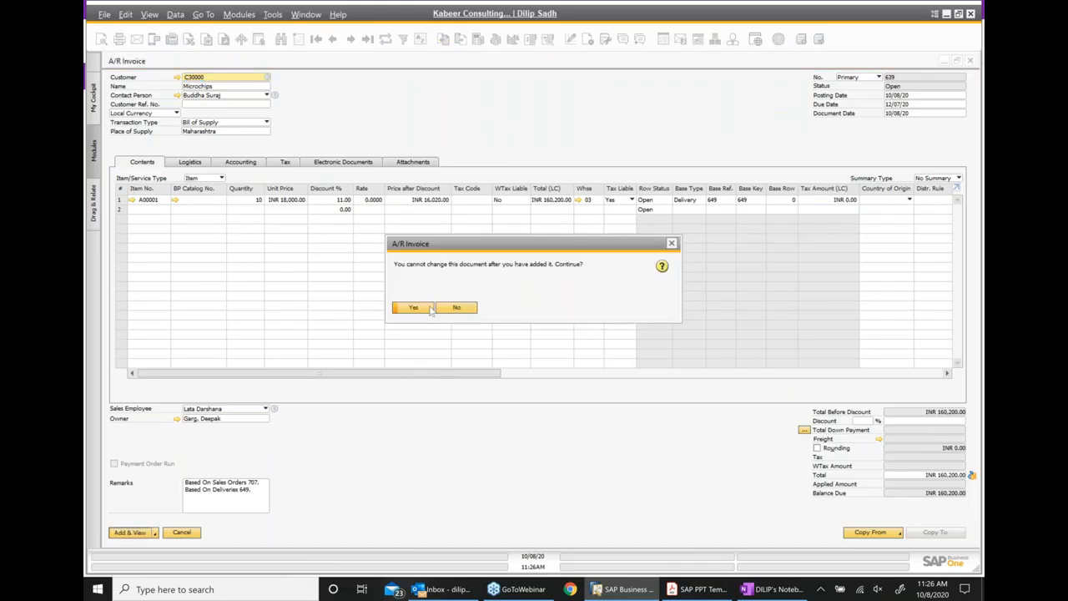
{"action": "left_click", "coordinate": [672, 243]}
{"action": "left_click", "coordinate": [489, 202]}
{"action": "left_click", "coordinate": [488, 200]}
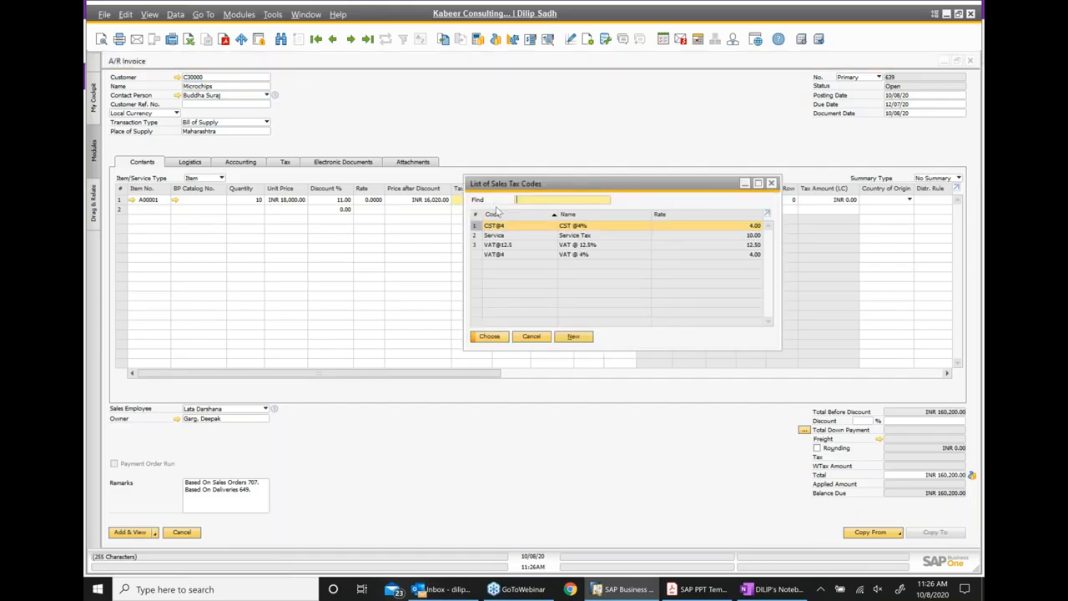
{"action": "left_click", "coordinate": [496, 338]}
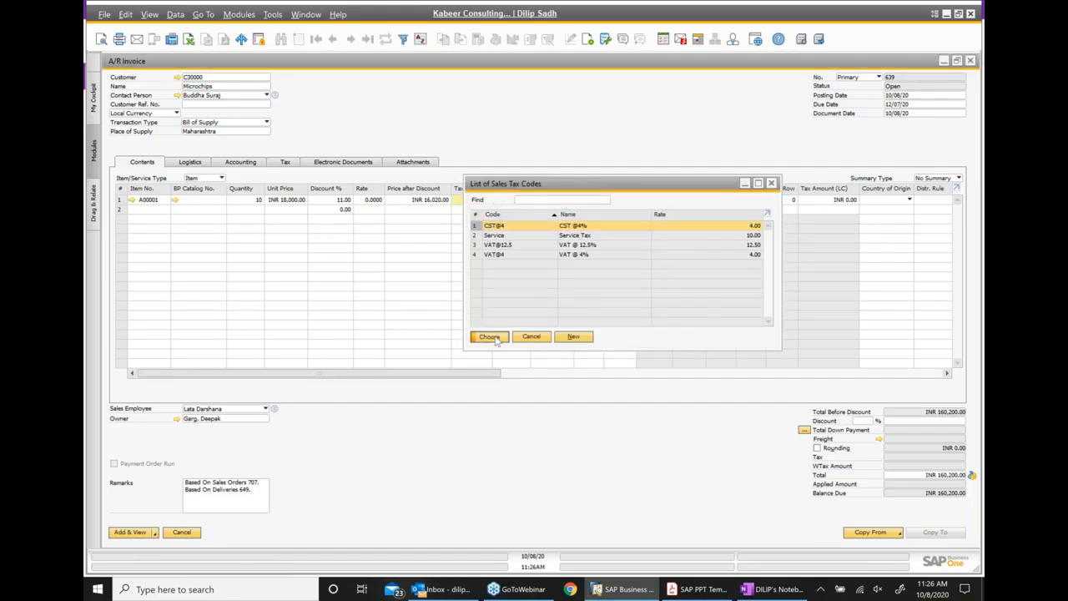
- Add the A/R invoice, accepting that it can no longer be changed, and open its relationship map
{"action": "left_click", "coordinate": [138, 532]}
{"action": "left_click", "coordinate": [420, 308]}
{"action": "left_click", "coordinate": [440, 309]}
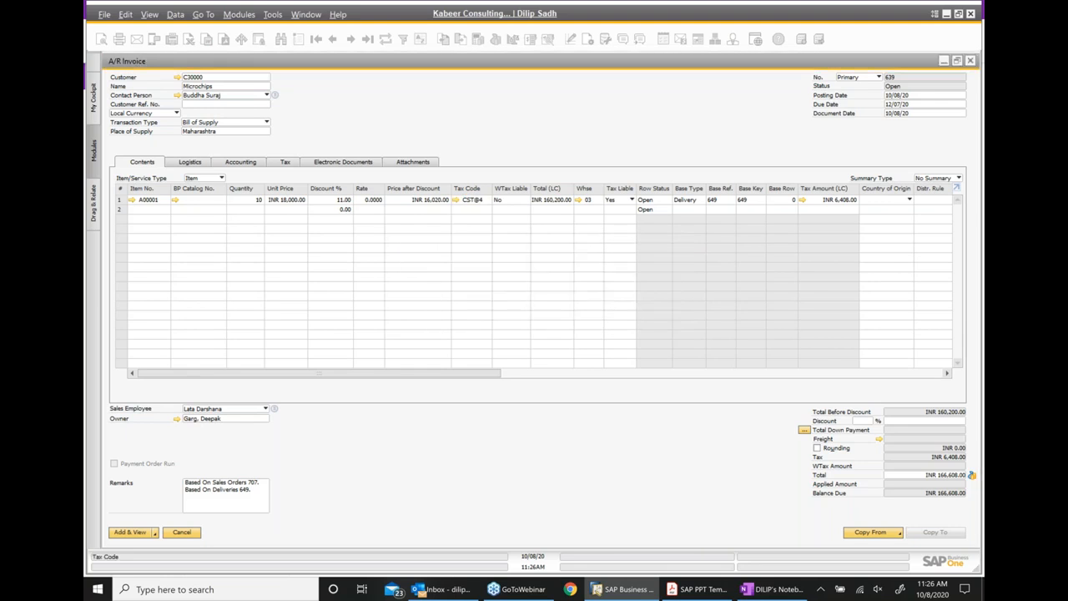
{"action": "right_click", "coordinate": [501, 137]}
{"action": "left_click", "coordinate": [558, 337]}
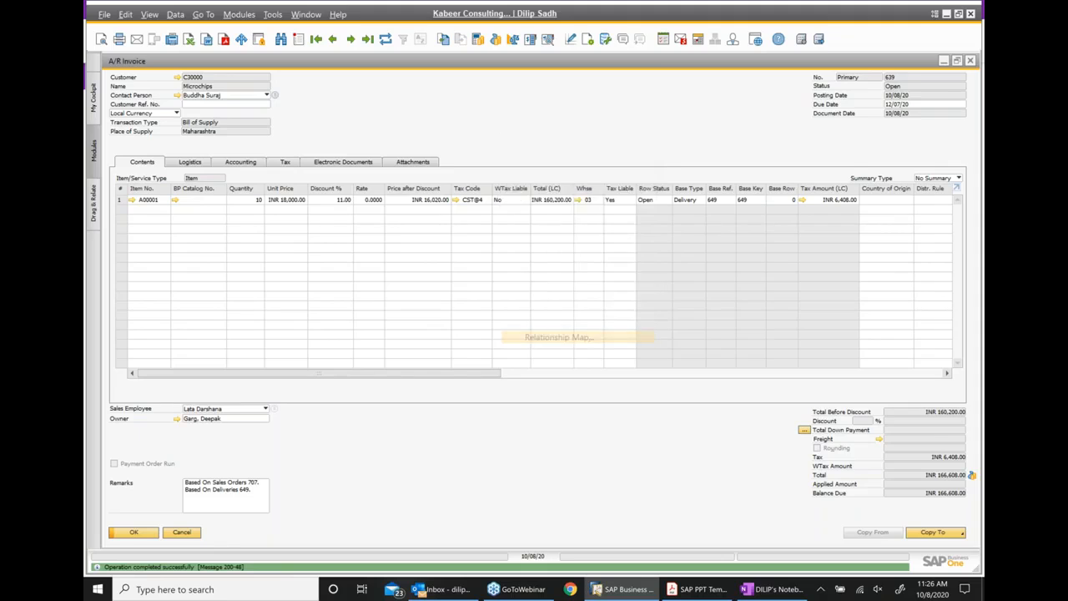
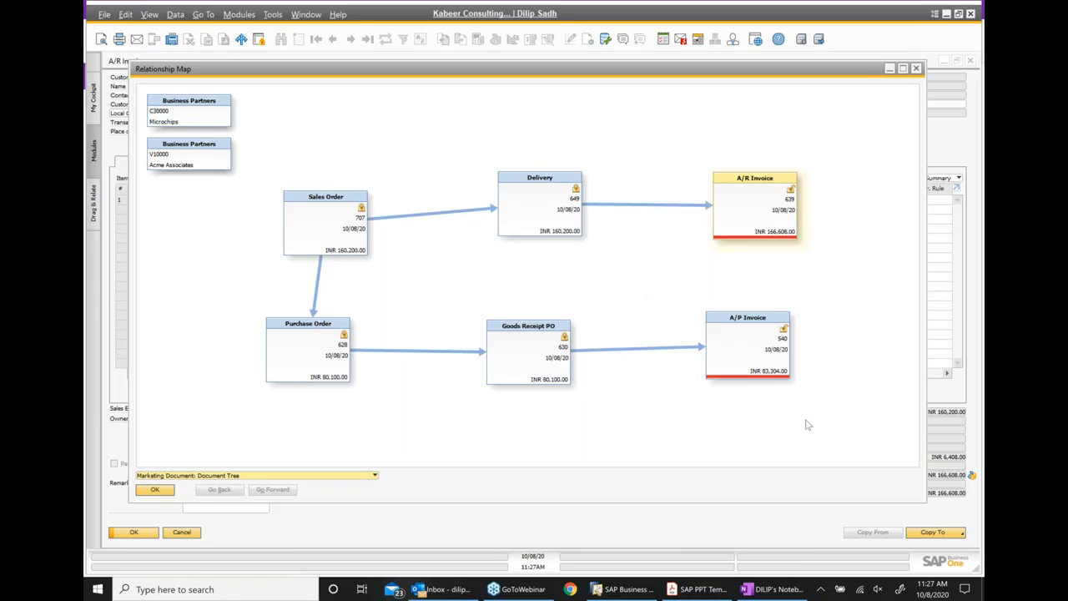
- Open the A/P invoice from the relationship map, review its journal entry, and return to the map
{"action": "left_click", "coordinate": [751, 355]}
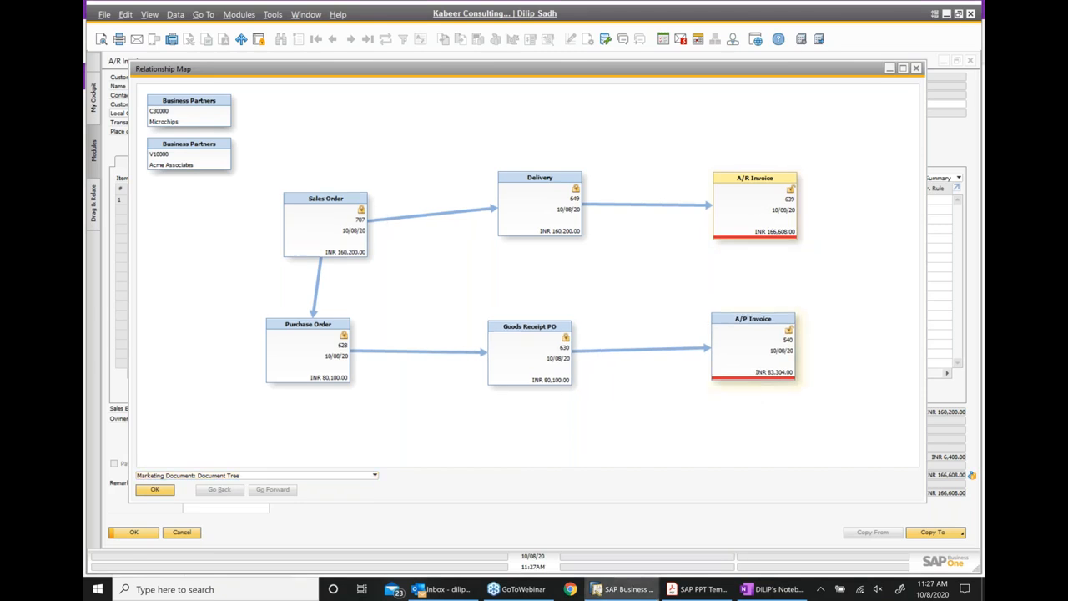
{"action": "double_click", "coordinate": [751, 355]}
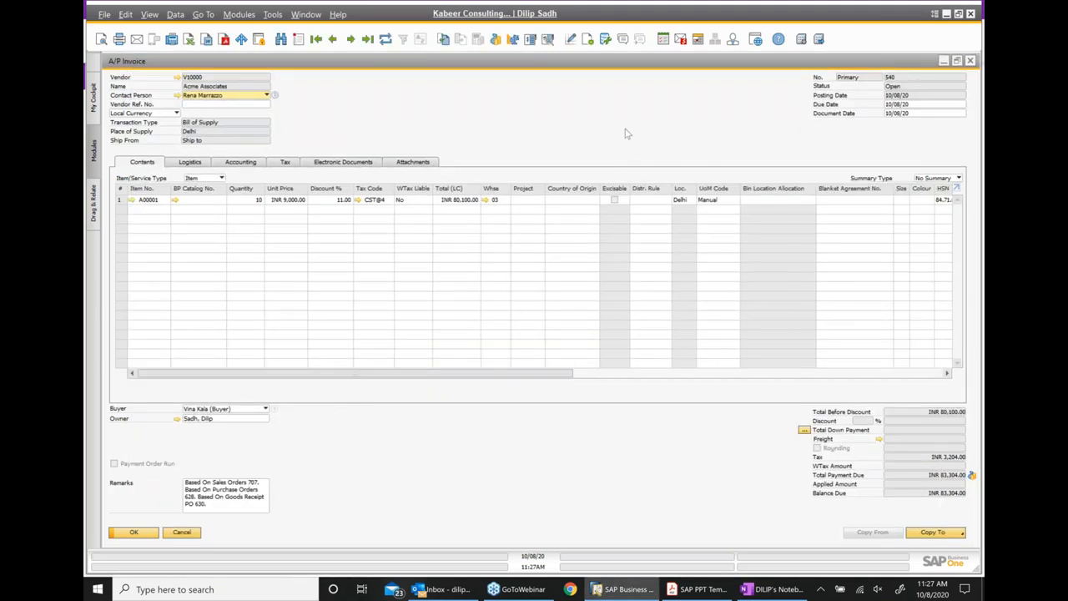
{"action": "right_click", "coordinate": [628, 134]}
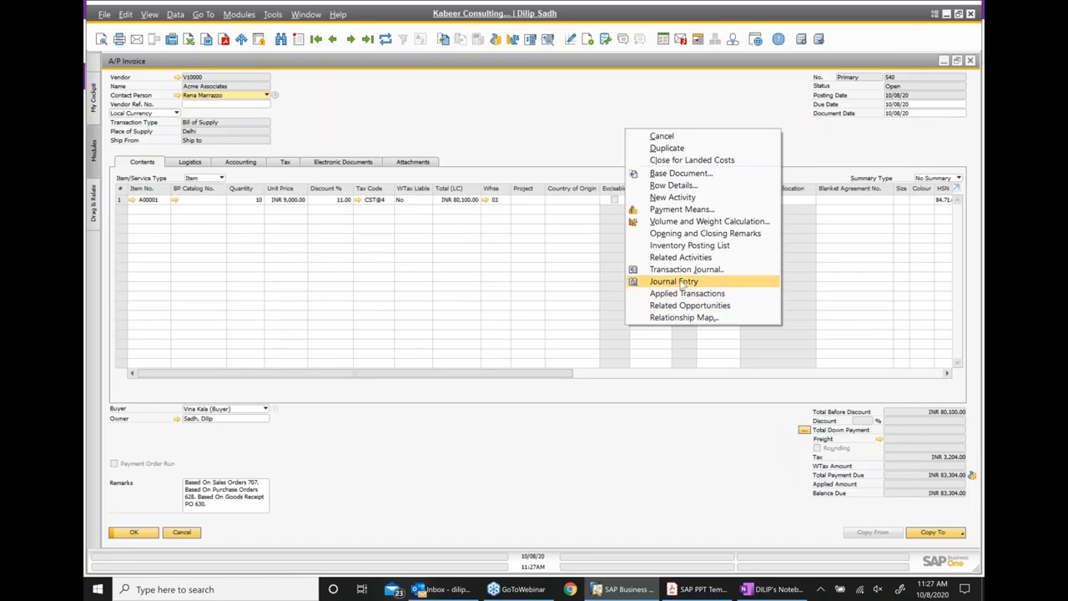
{"action": "left_click", "coordinate": [681, 284]}
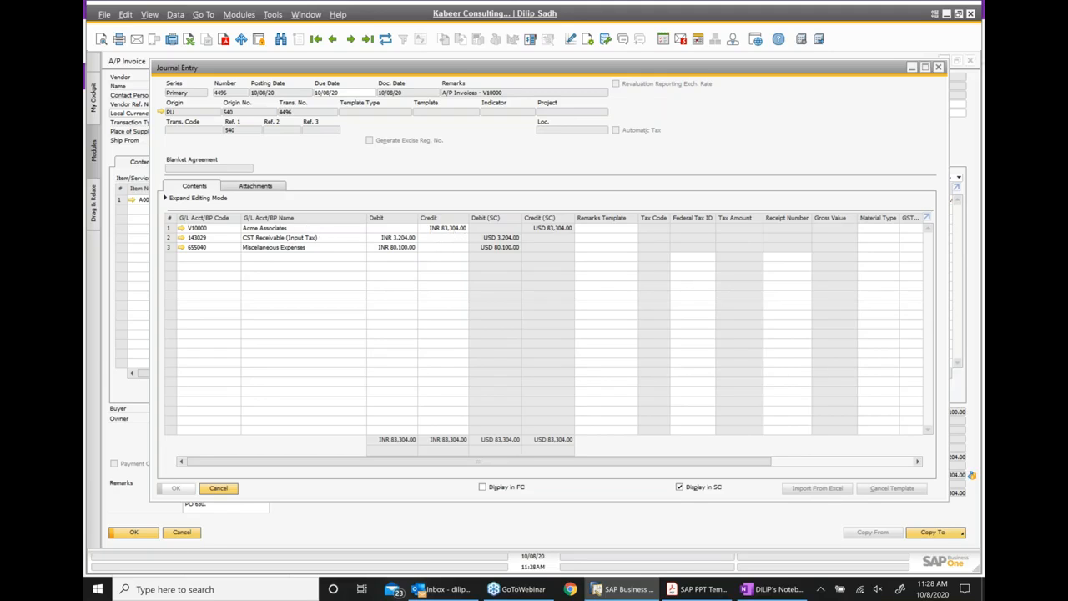
{"action": "left_click", "coordinate": [938, 67]}
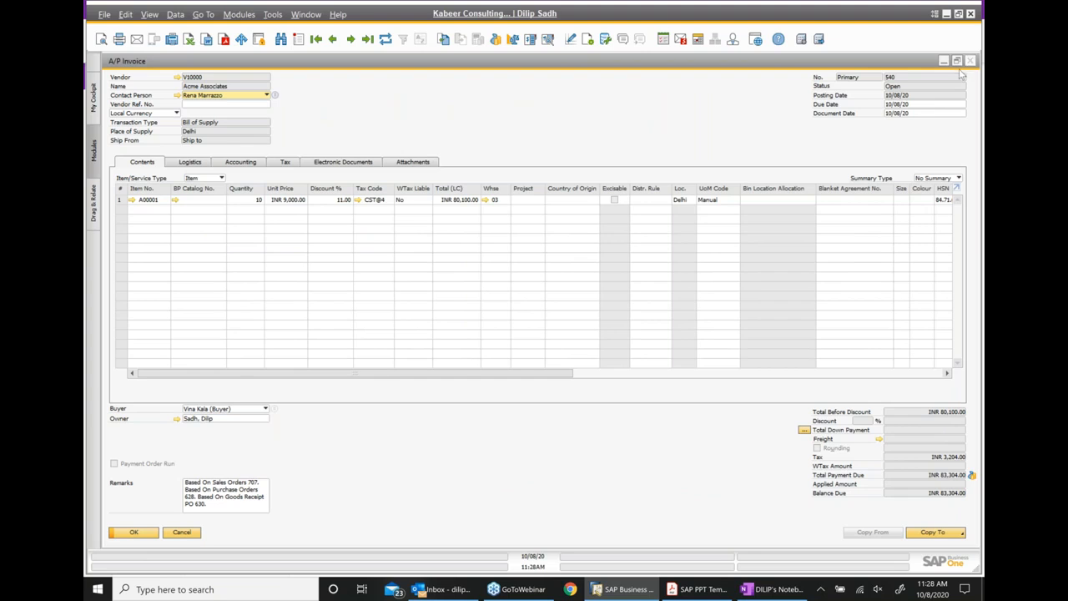
{"action": "left_click", "coordinate": [970, 61]}
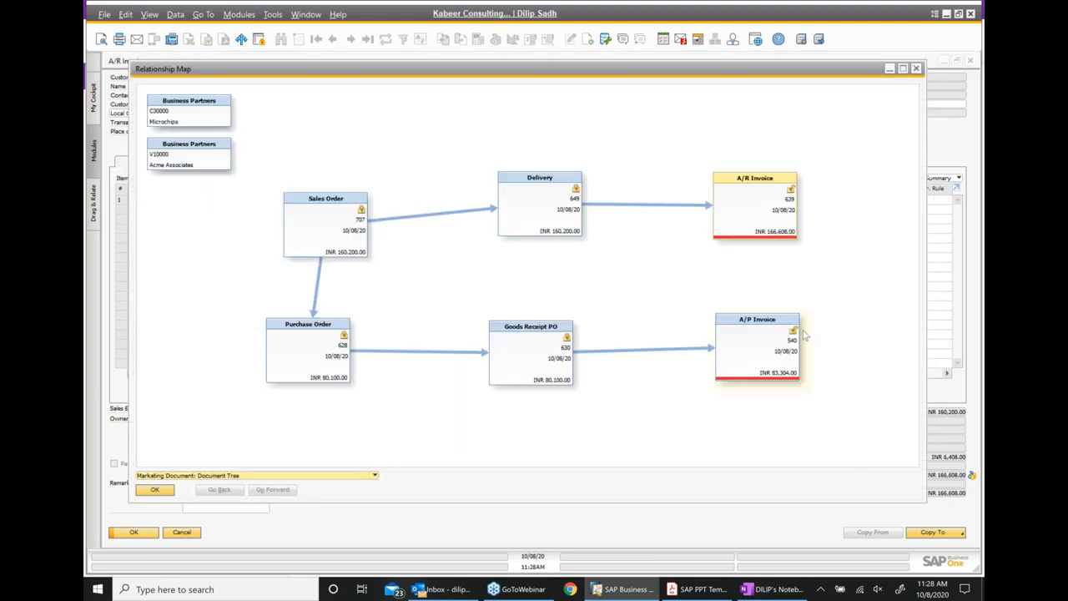
- Open the A/R invoice from the relationship map, review its journal entry, and return to the map
{"action": "double_click", "coordinate": [769, 194]}
{"action": "right_click", "coordinate": [645, 135]}
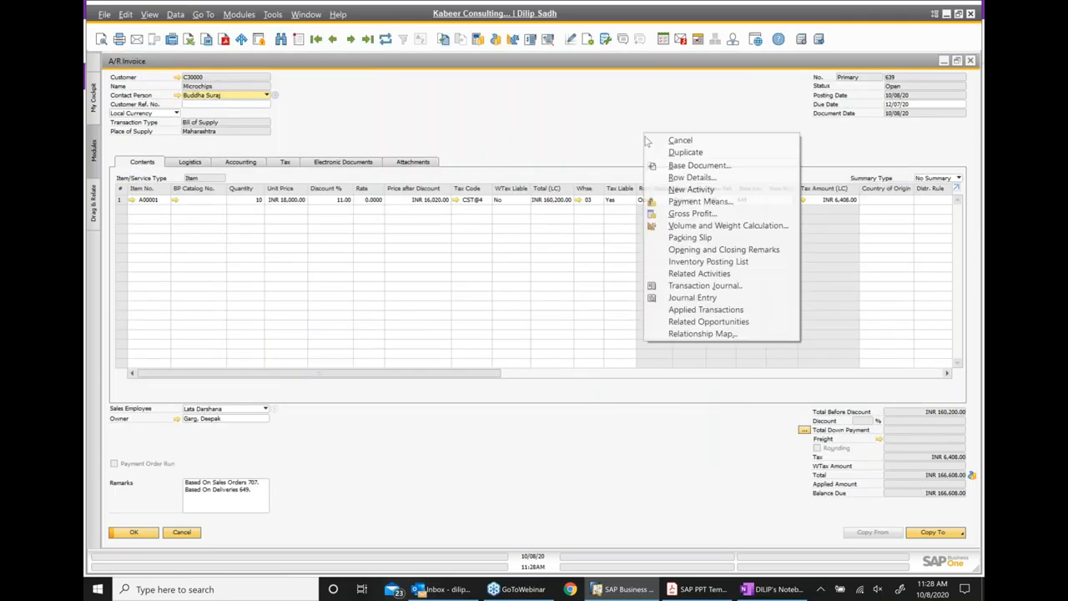
{"action": "left_click", "coordinate": [693, 298]}
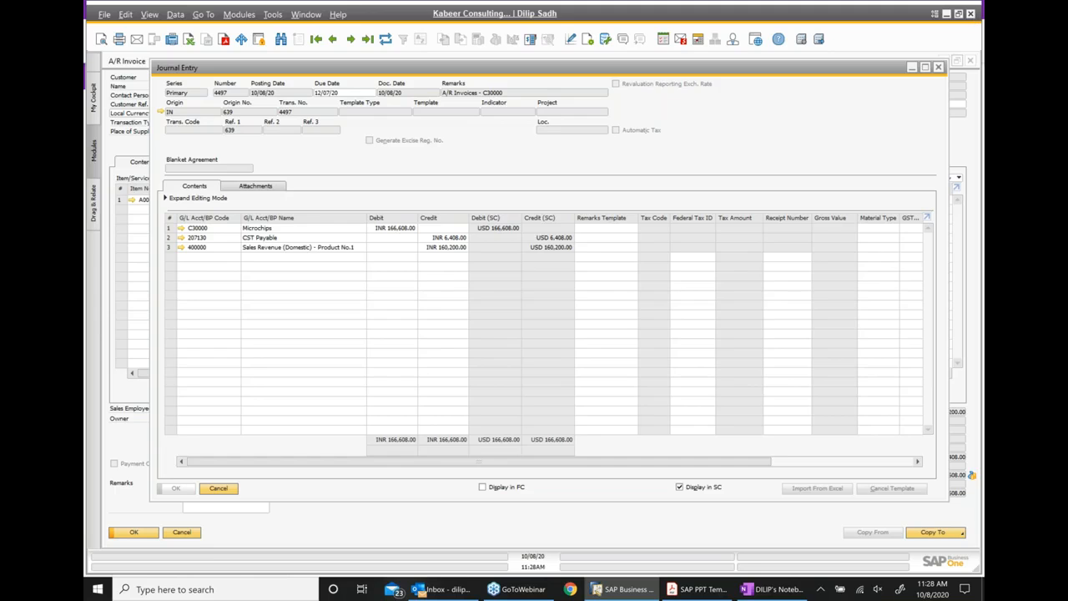
{"action": "left_click", "coordinate": [939, 67]}
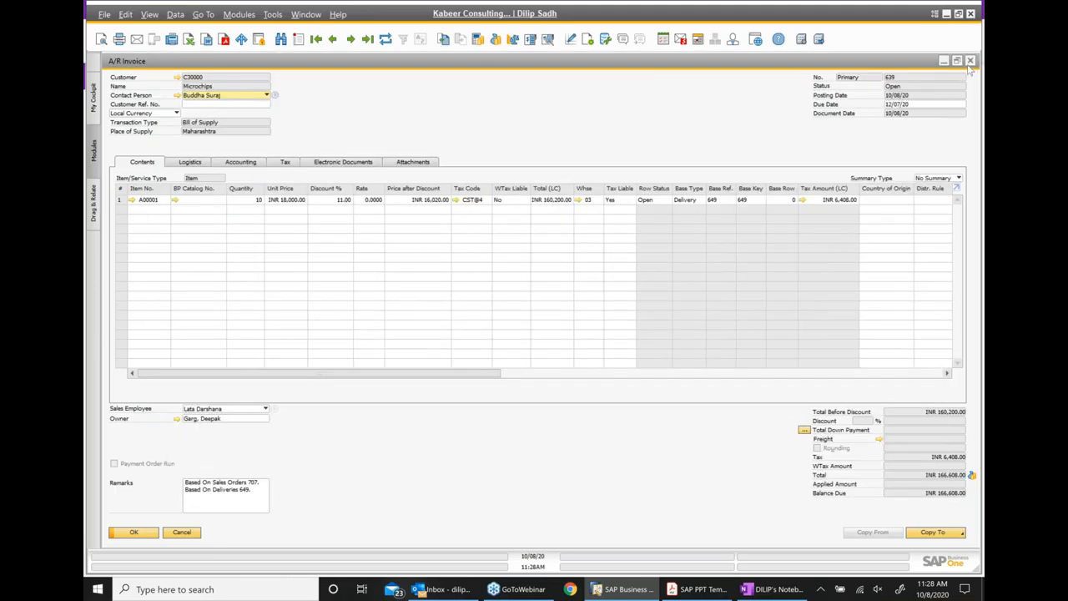
{"action": "left_click", "coordinate": [970, 62]}
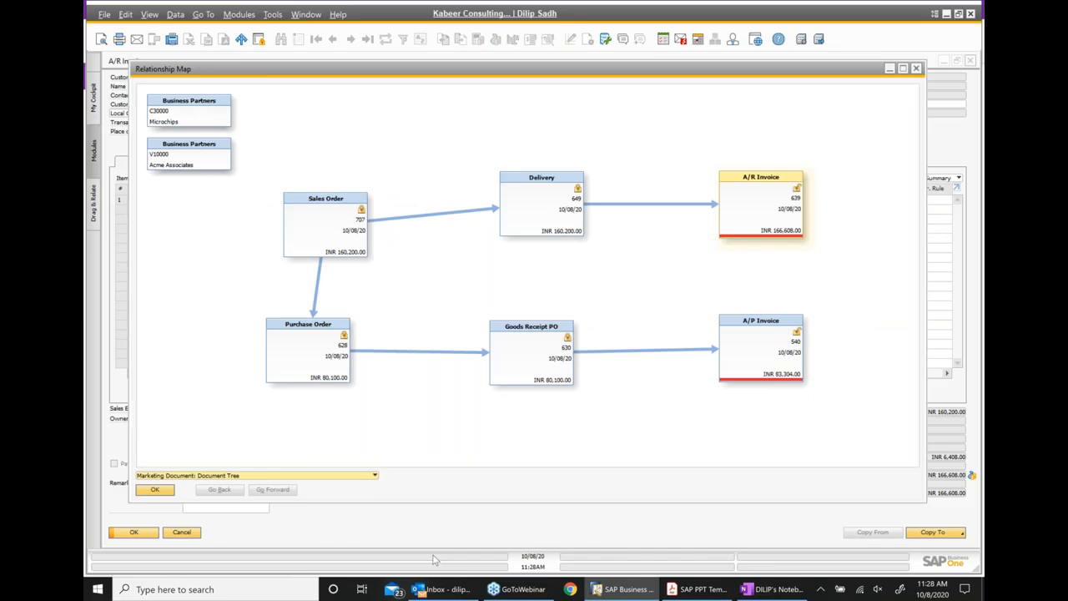
- In the SAP PPT Template PDF in Acrobat Reader, highlight "Goods Movements" on the topic's title slide and advance to the Objectives slide
{"action": "left_click", "coordinate": [698, 589]}
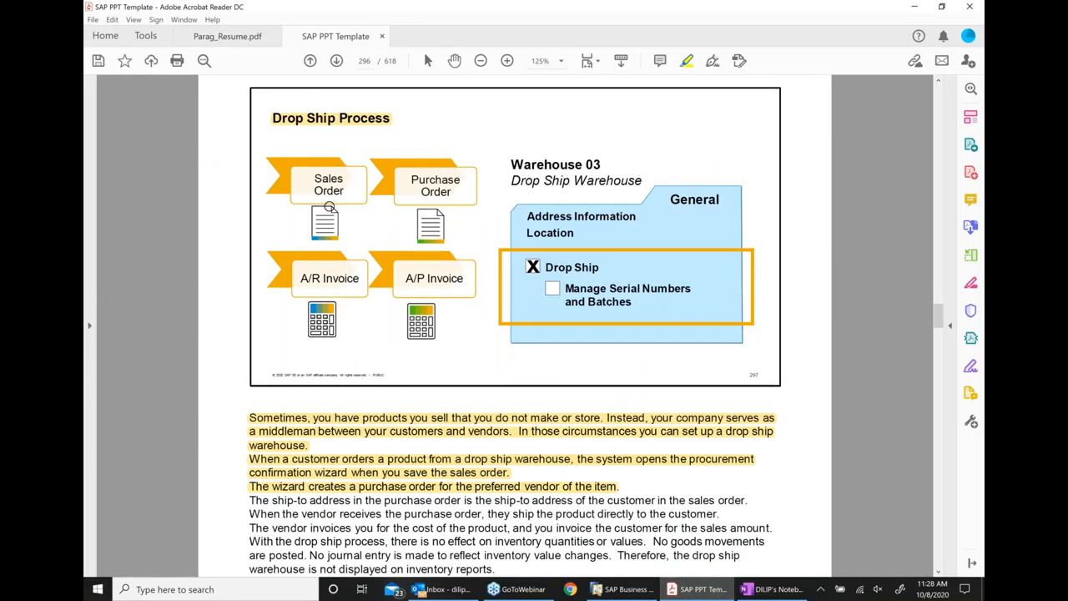
{"action": "left_click", "coordinate": [338, 62]}
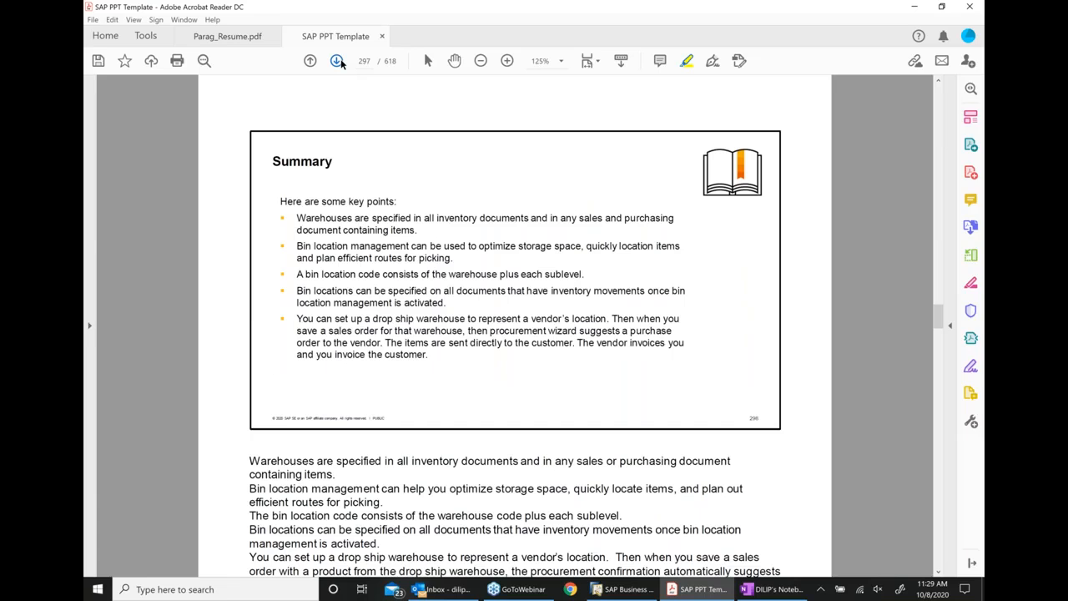
{"action": "left_click", "coordinate": [338, 62]}
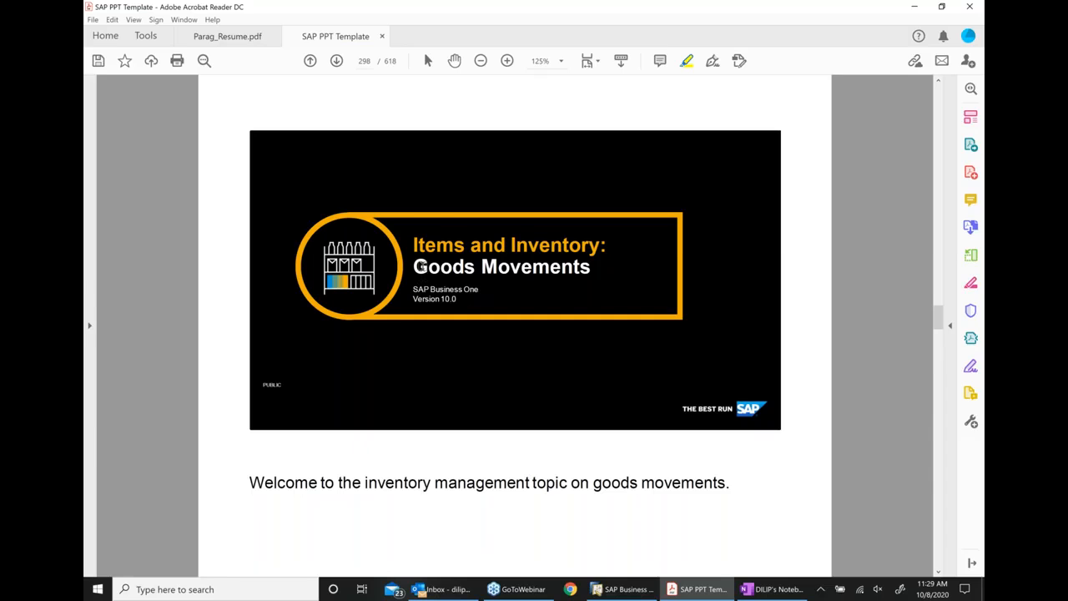
{"action": "left_click_drag", "start_coordinate": [423, 266], "coordinate": [542, 272]}
{"action": "left_click", "coordinate": [542, 271]}
{"action": "mouse_move", "coordinate": [774, 590]}
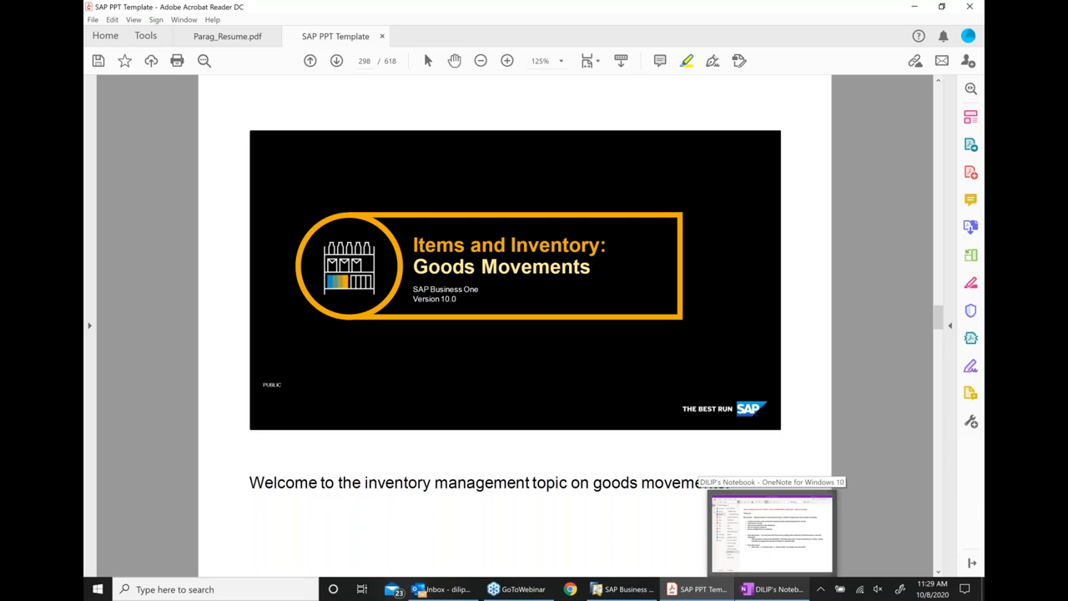
{"action": "left_click", "coordinate": [334, 64]}
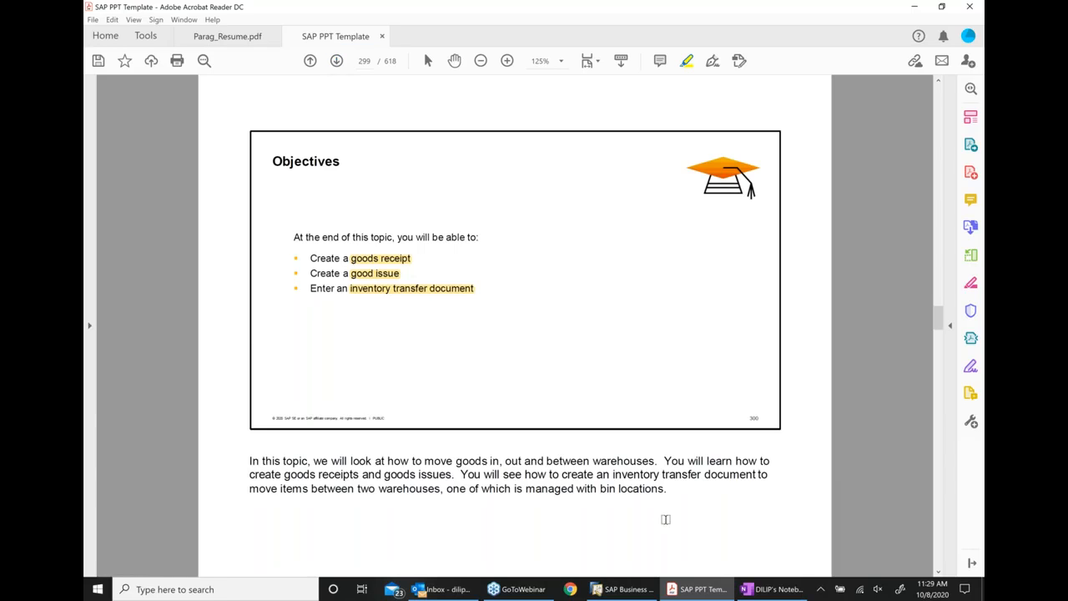
- In OneNote, add a bullet below the drop ship notes reading "Any where in the world .. All good movements are of 3 types"
{"action": "left_click", "coordinate": [776, 592]}
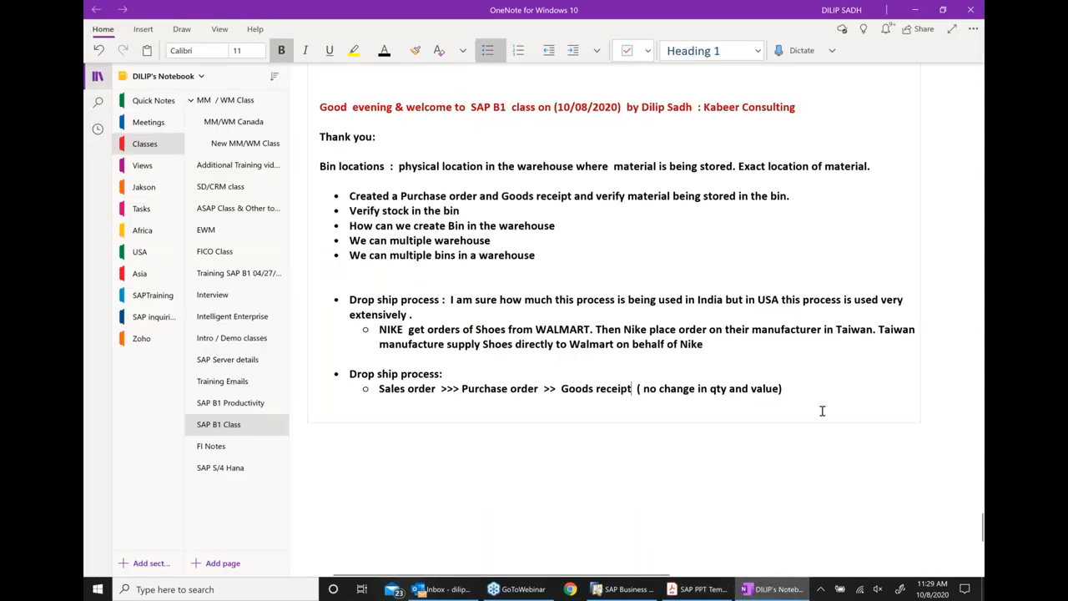
{"action": "scroll", "coordinate": [818, 401], "scroll_direction": "down", "scroll_amount": 1}
{"action": "left_click", "coordinate": [879, 309]}
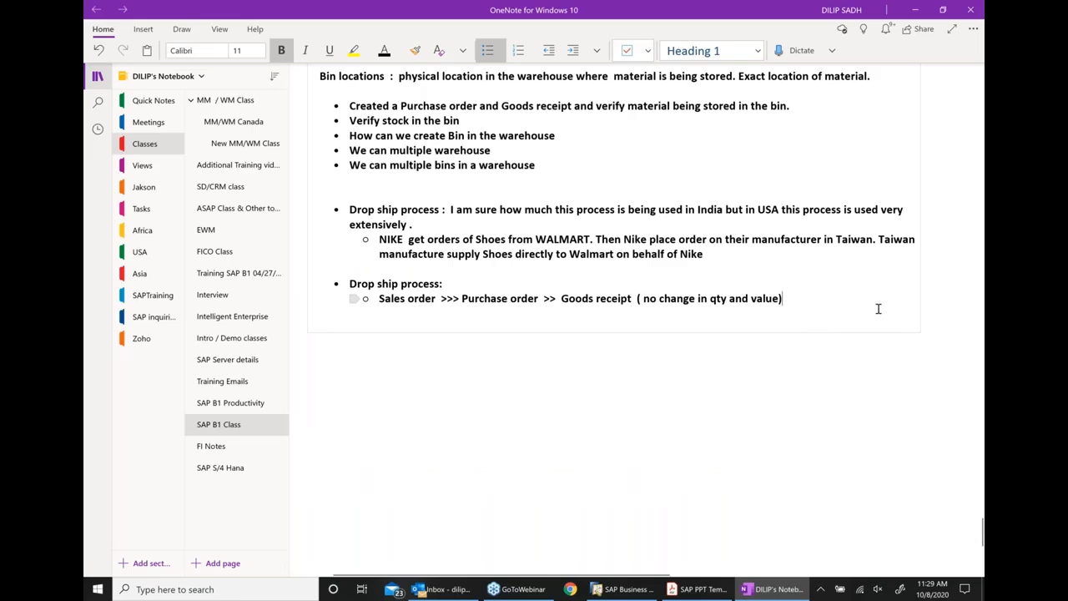
{"action": "key", "text": "Return"}
{"action": "key", "text": "Return"}
{"action": "key", "text": "Return"}
{"action": "key", "text": "Return"}
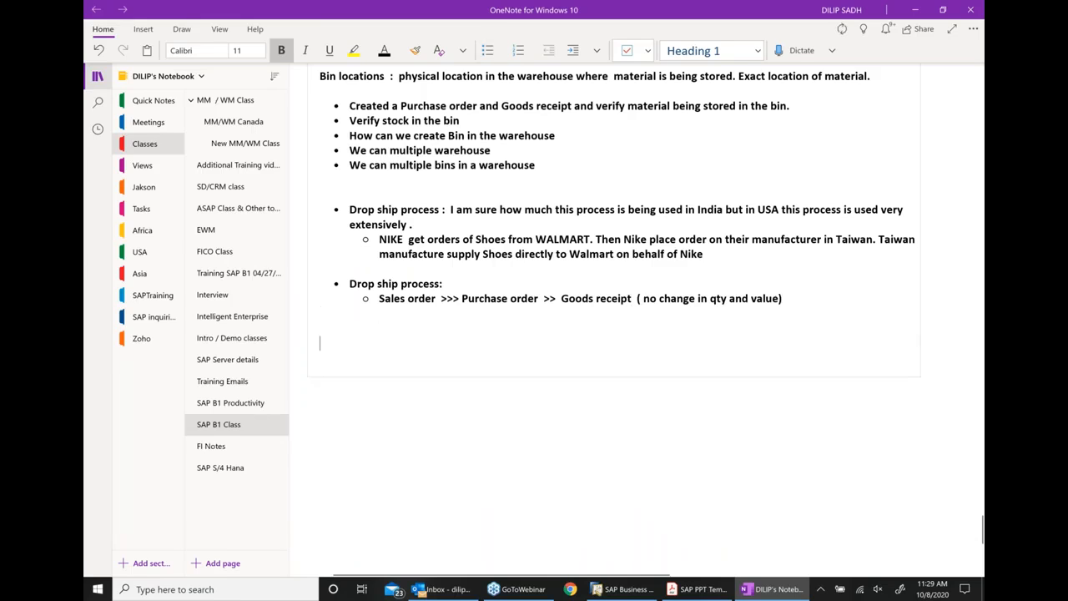
{"action": "key", "text": "ctrl+period"}
{"action": "type", "text": "A"}
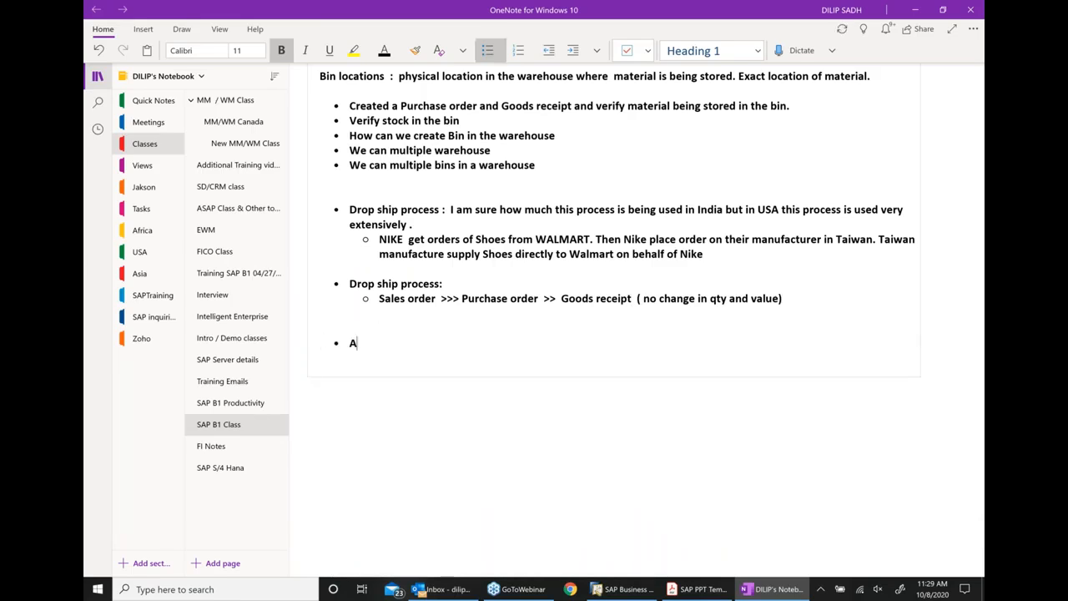
{"action": "type", "text": "ny where in the work"}
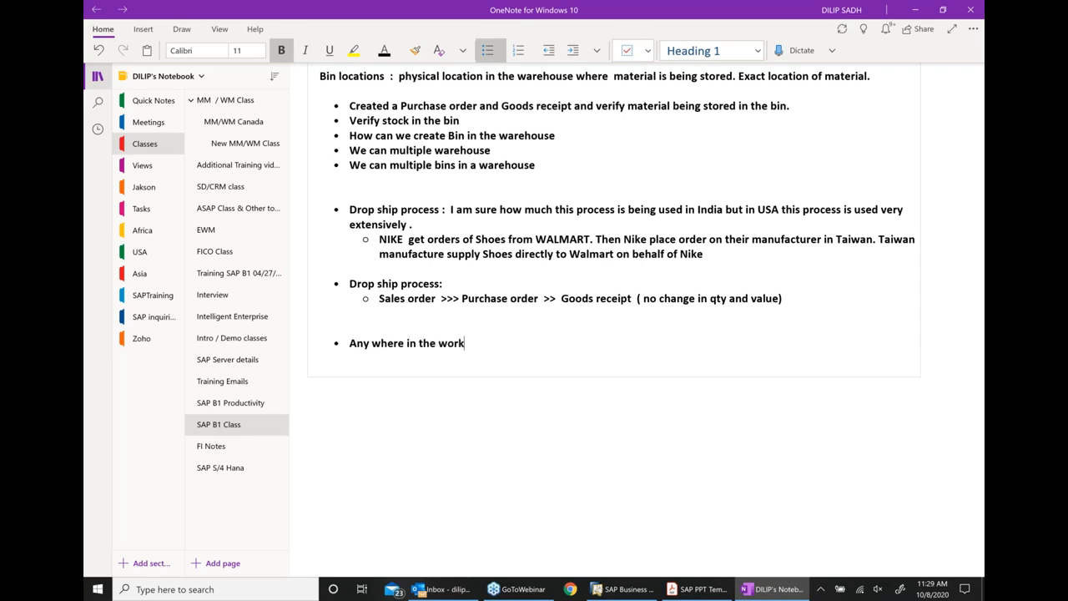
{"action": "key", "text": "BackSpace"}
{"action": "type", "text": "ld .. All good movements ar"}
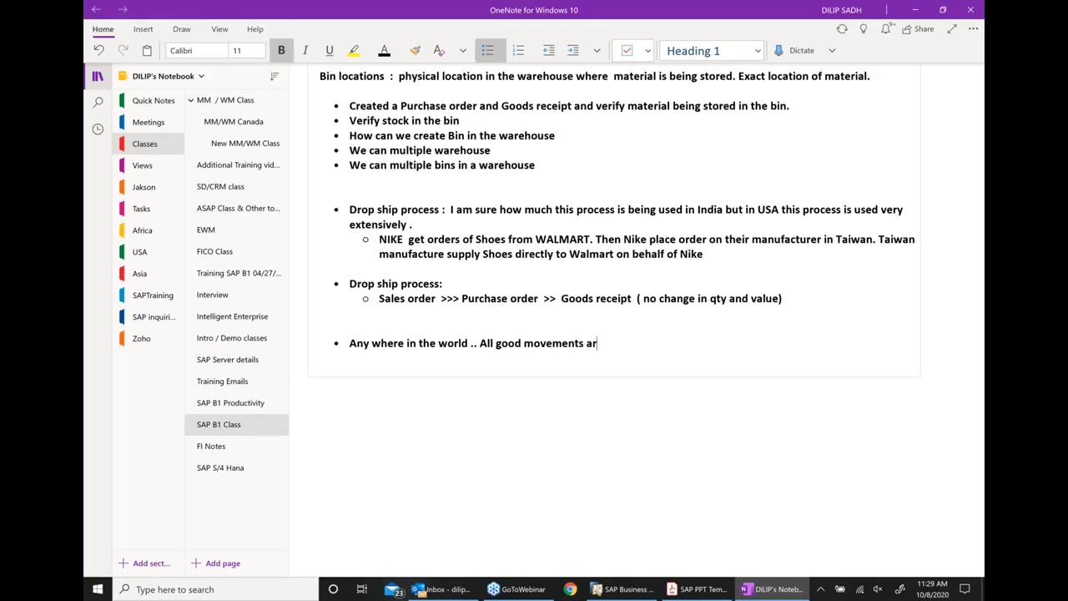
{"action": "type", "text": "e of 3 types"}
{"action": "key", "text": "Return"}
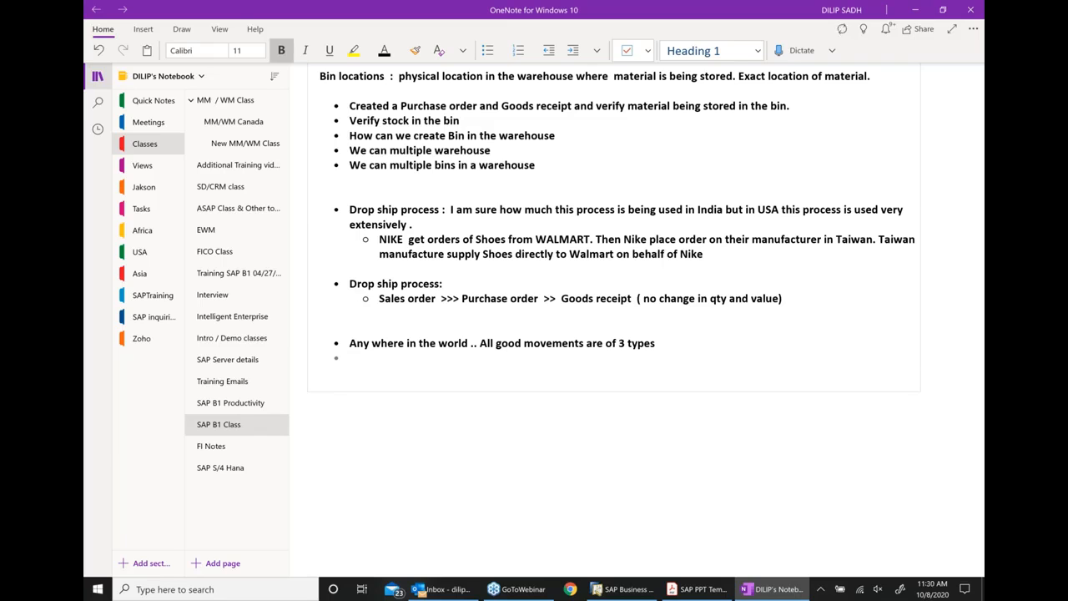
- Add an indented sub-bullet reading "Inbound / Goods receipt ( GRPO)" and check the Goods Receipt PO in the SAP Business One relationship map
{"action": "left_click", "coordinate": [573, 52]}
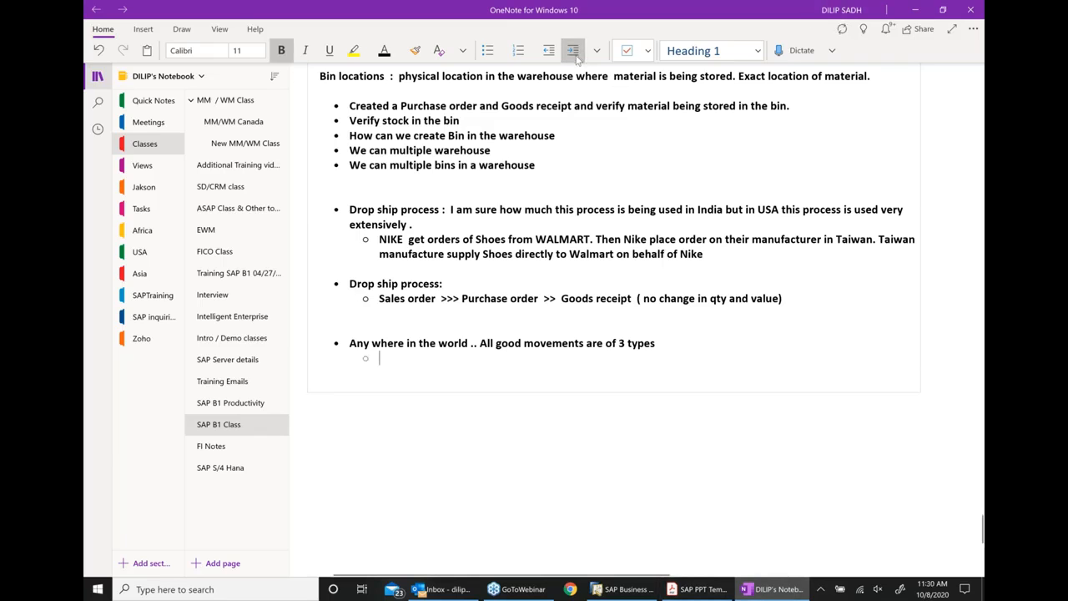
{"action": "type", "text": "Inbou"}
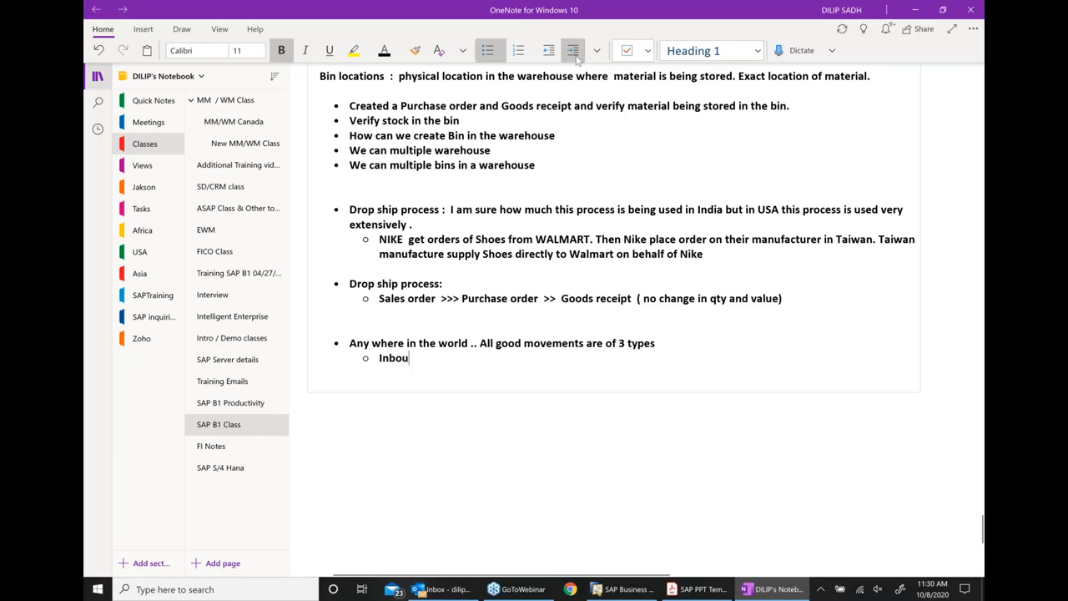
{"action": "type", "text": "nd  / G"}
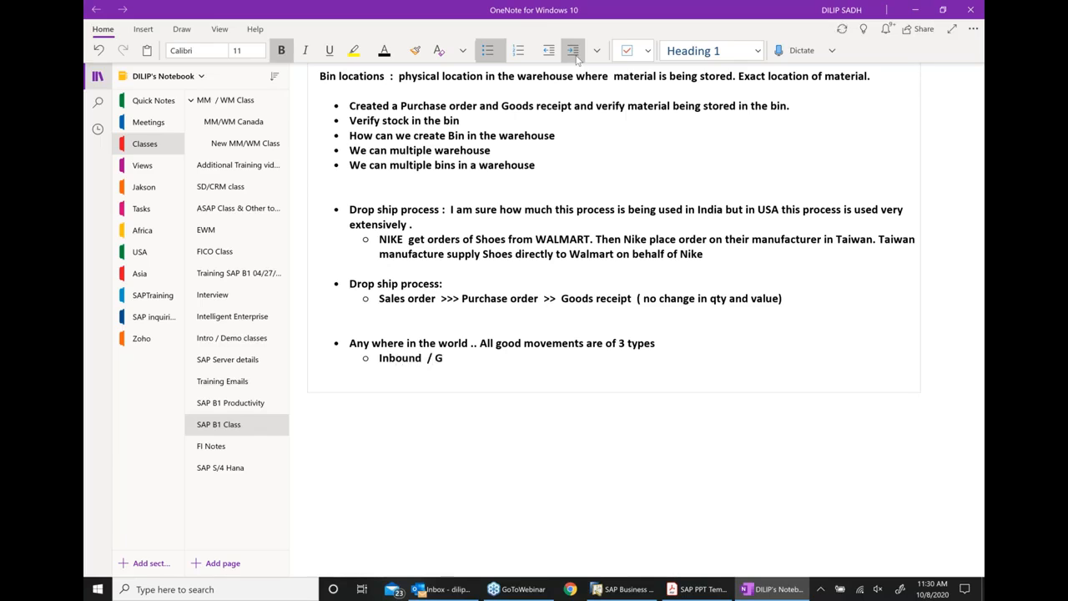
{"action": "type", "text": "oods receipt"}
{"action": "type", "text": "( GRP"}
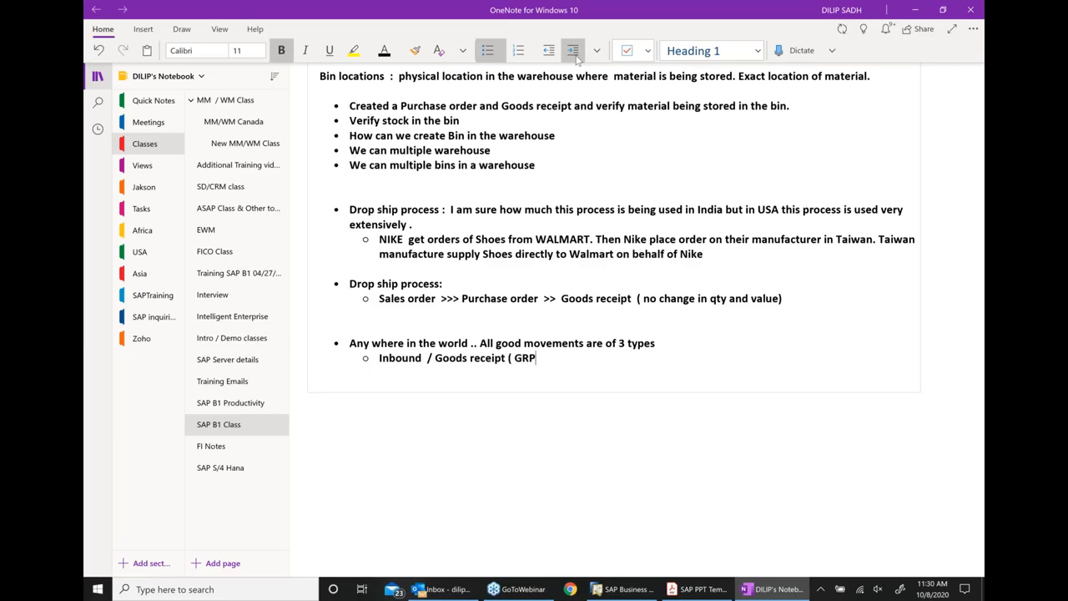
{"action": "type", "text": "O)"}
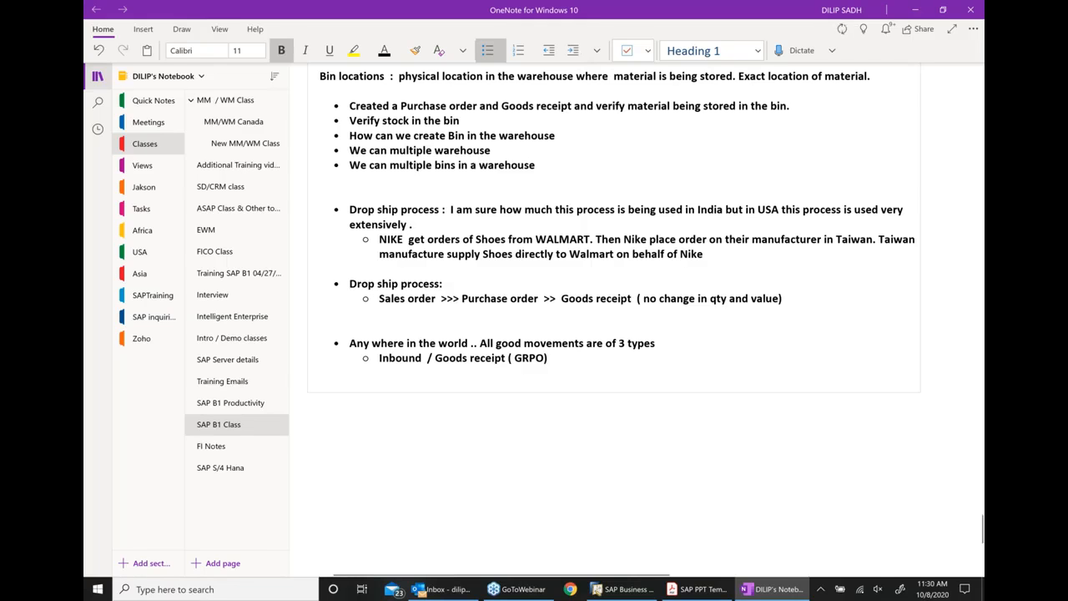
{"action": "left_click", "coordinate": [626, 589]}
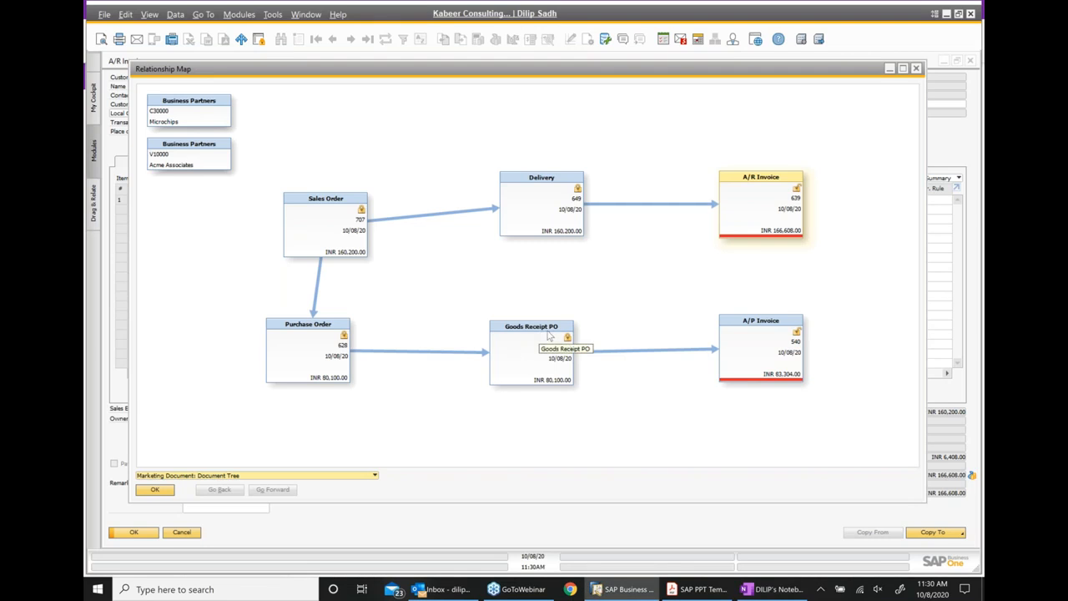
{"action": "left_click", "coordinate": [766, 589]}
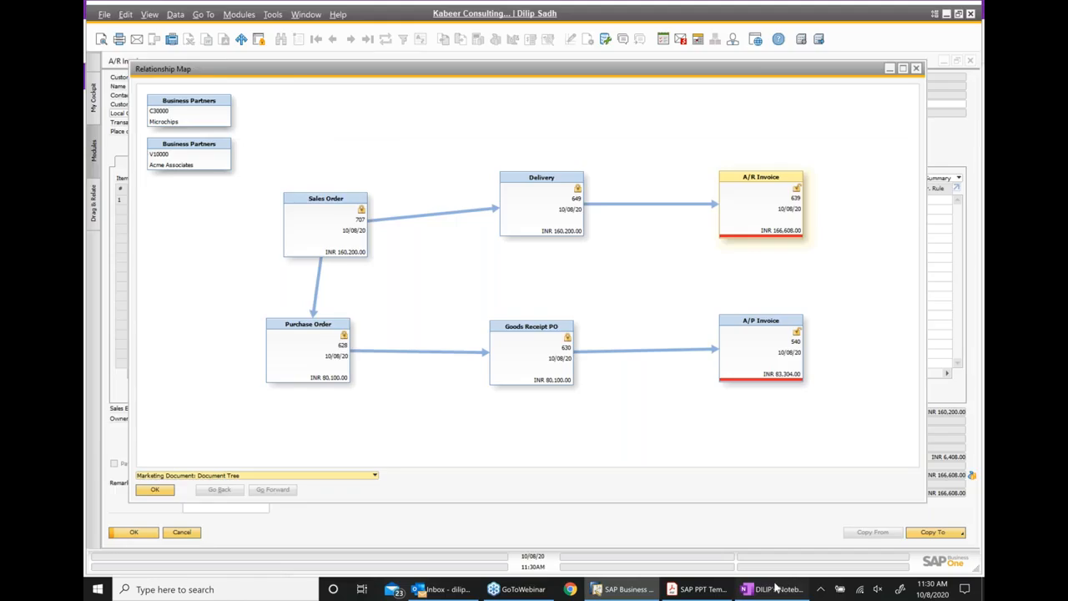
- In OneNote, add a second sub-bullet under the goods movement types reading "Outbound / Issues ( e.g. Delivery)"
{"action": "key", "text": "Return"}
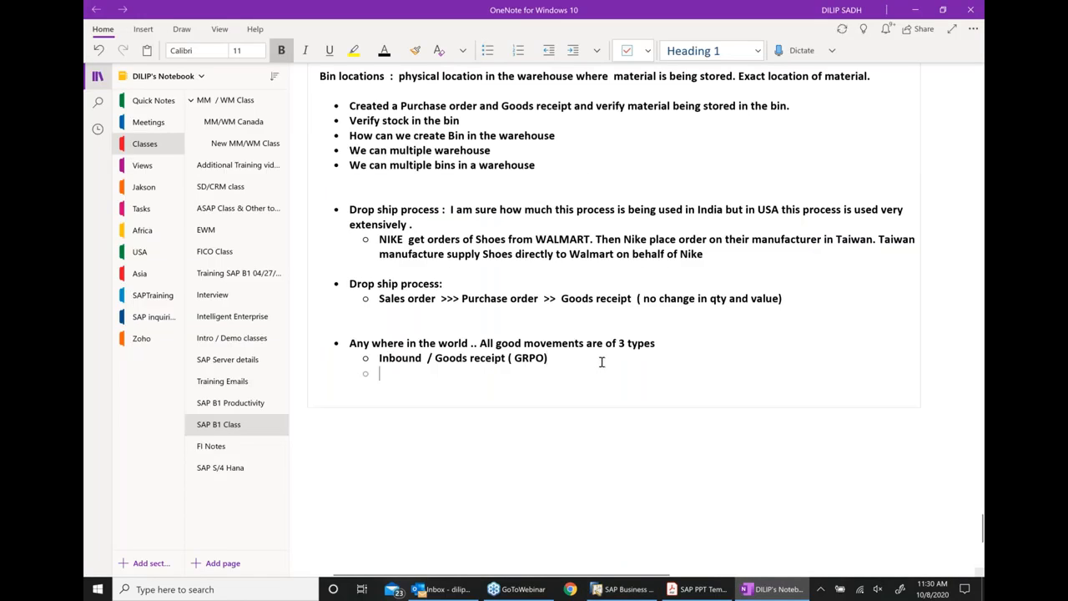
{"action": "type", "text": "oUT"}
{"action": "key", "text": "BackSpace"}
{"action": "key", "text": "BackSpace"}
{"action": "key", "text": "BackSpace"}
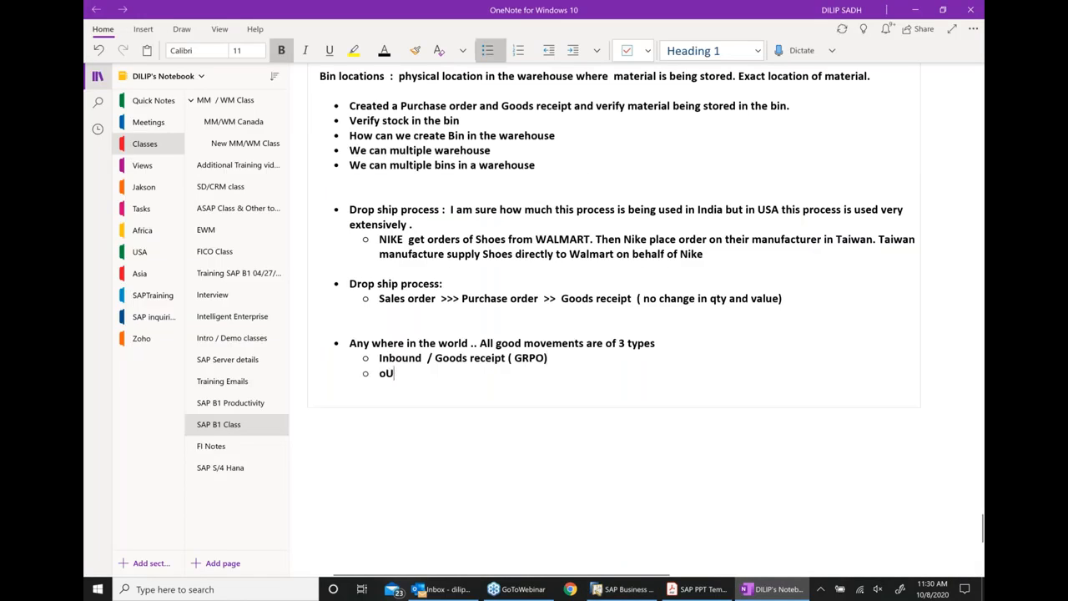
{"action": "type", "text": "Out"}
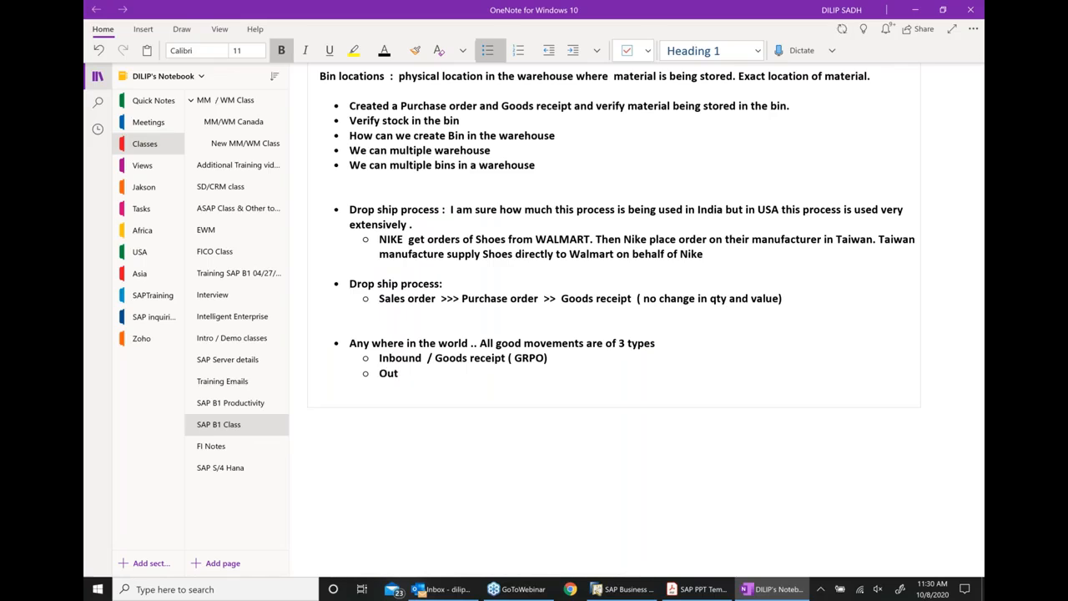
{"action": "type", "text": "bound  / Issues  ( e.g. D"}
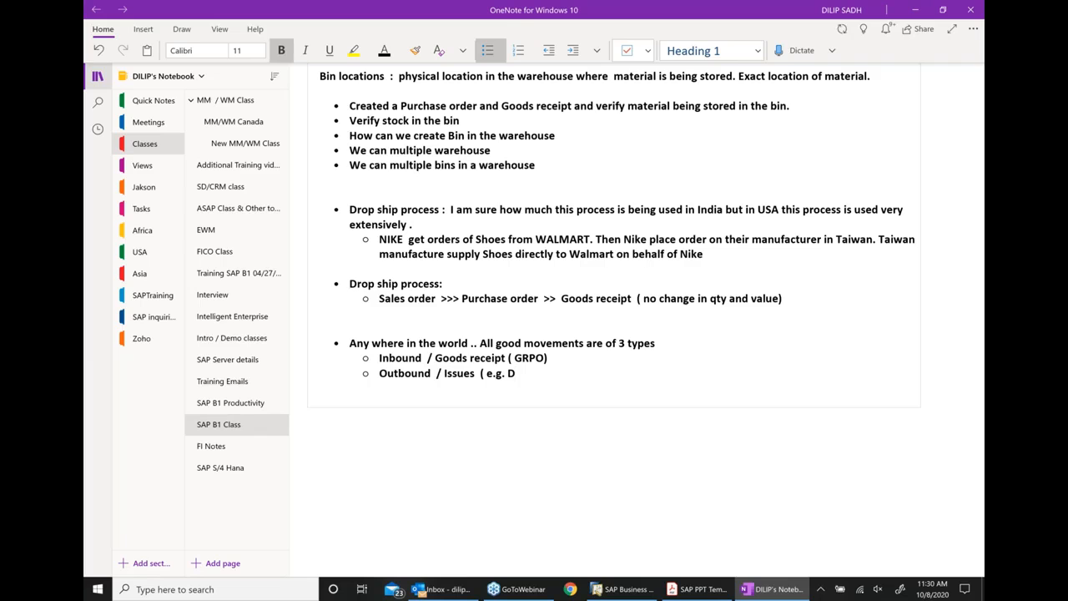
{"action": "type", "text": "elivery)"}
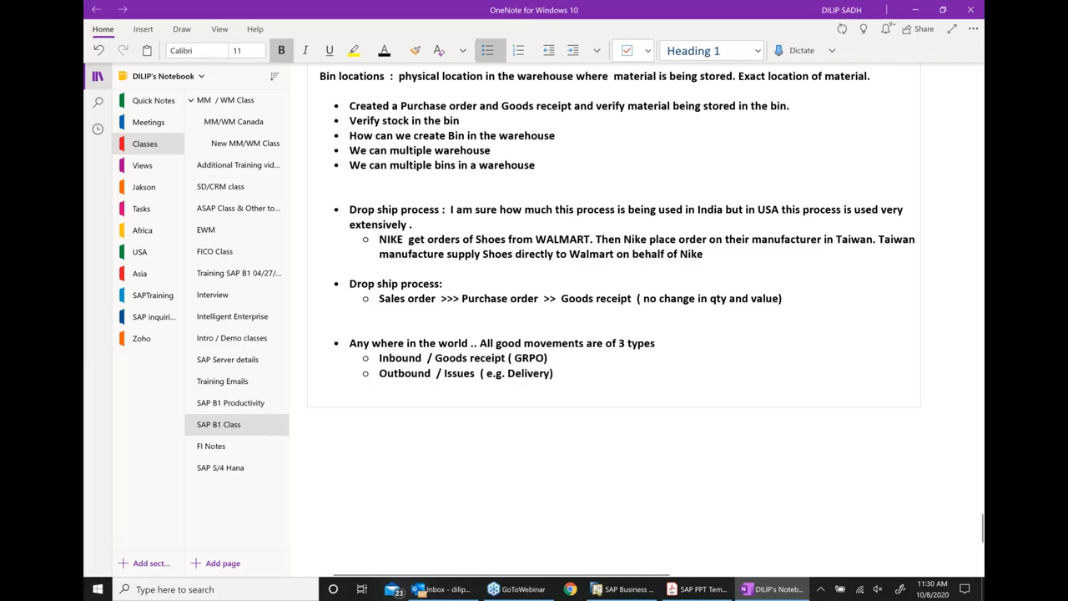
- Review the Objectives slide in Acrobat Reader and the Delivery in the SAP Business One relationship map, and return to the OneNote notes
{"action": "left_click", "coordinate": [672, 591]}
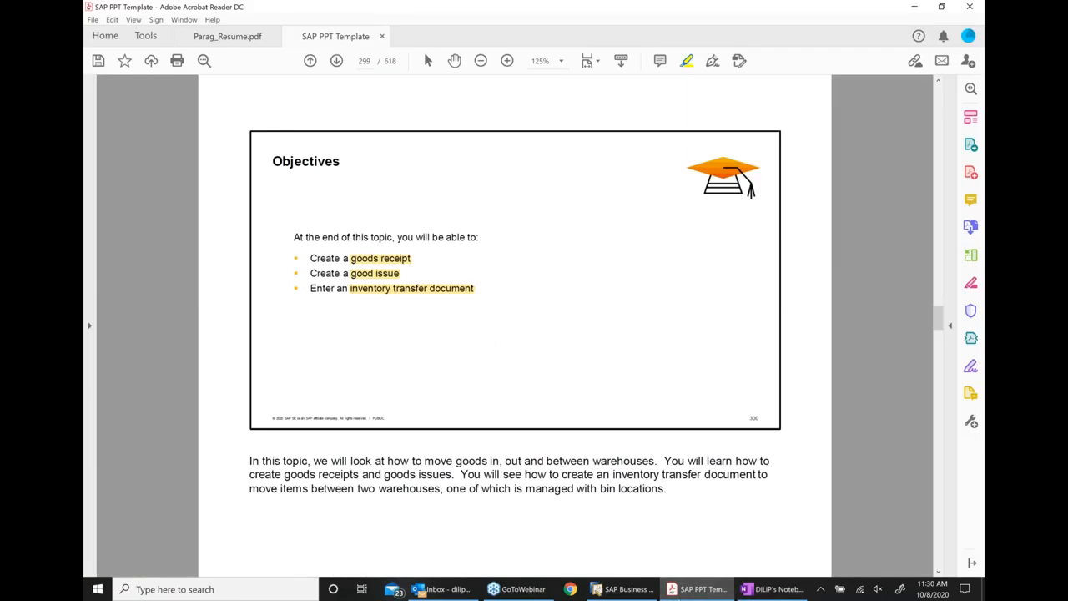
{"action": "left_click", "coordinate": [615, 591]}
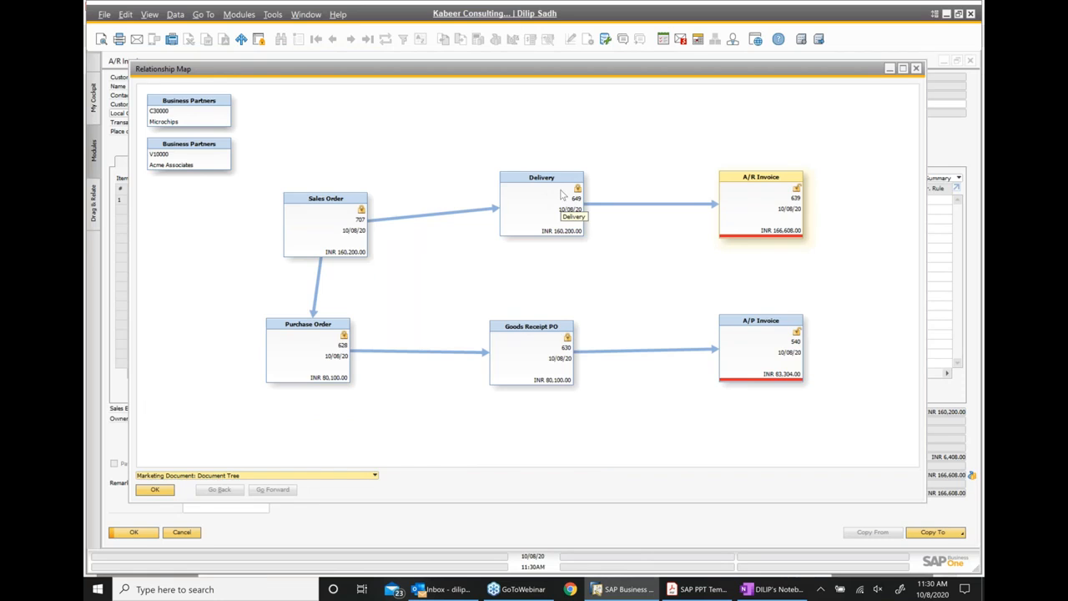
{"action": "left_click", "coordinate": [699, 589]}
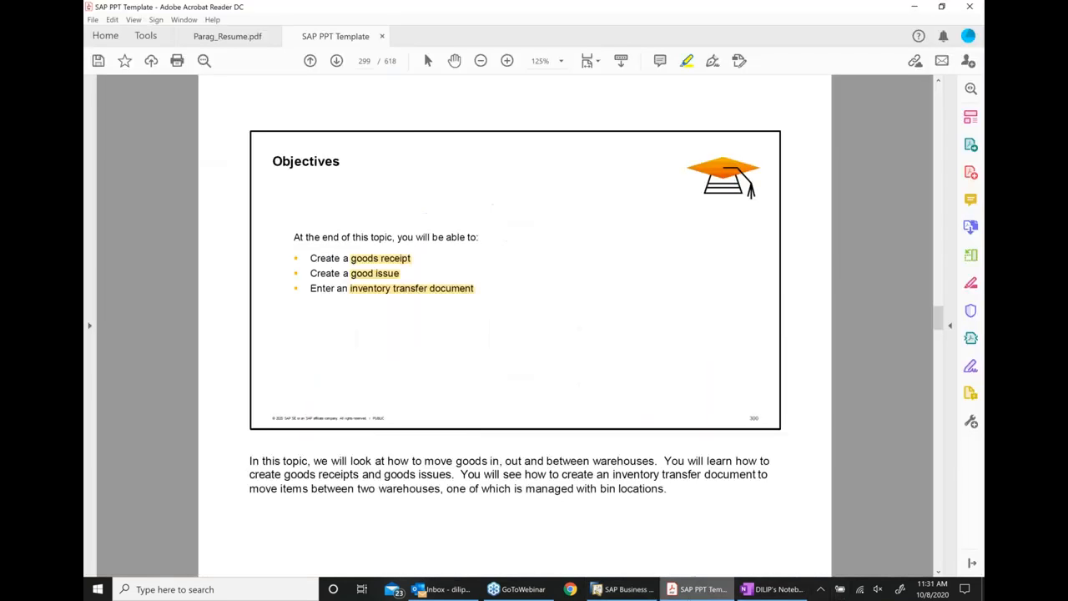
{"action": "left_click", "coordinate": [774, 590]}
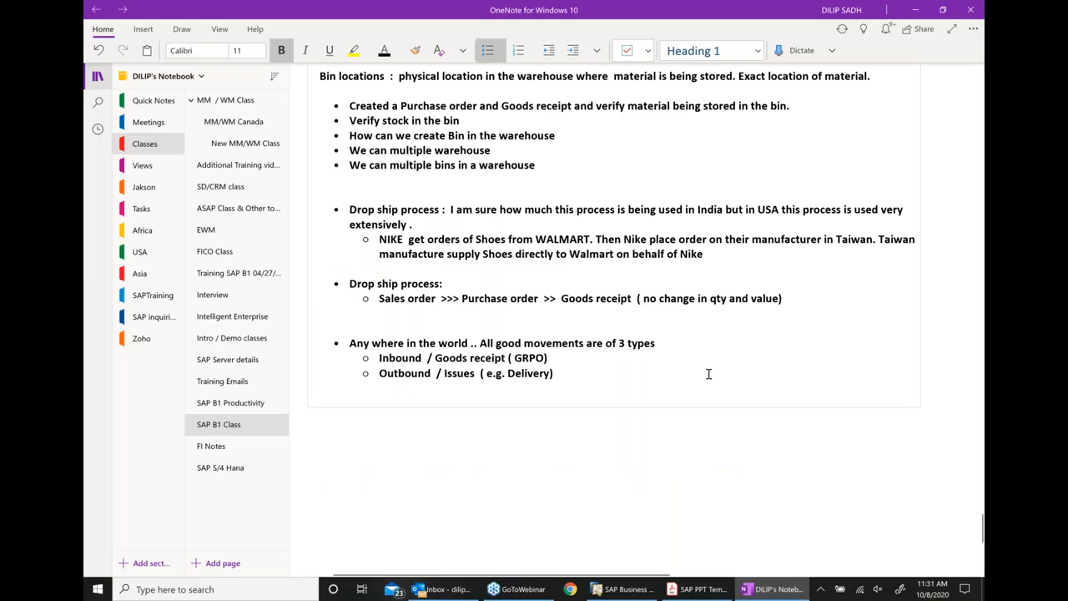
- Add a third sub-bullet reading "Stock transfers e.g. tranferring material from 1 location to another location"
{"action": "key", "text": "Return"}
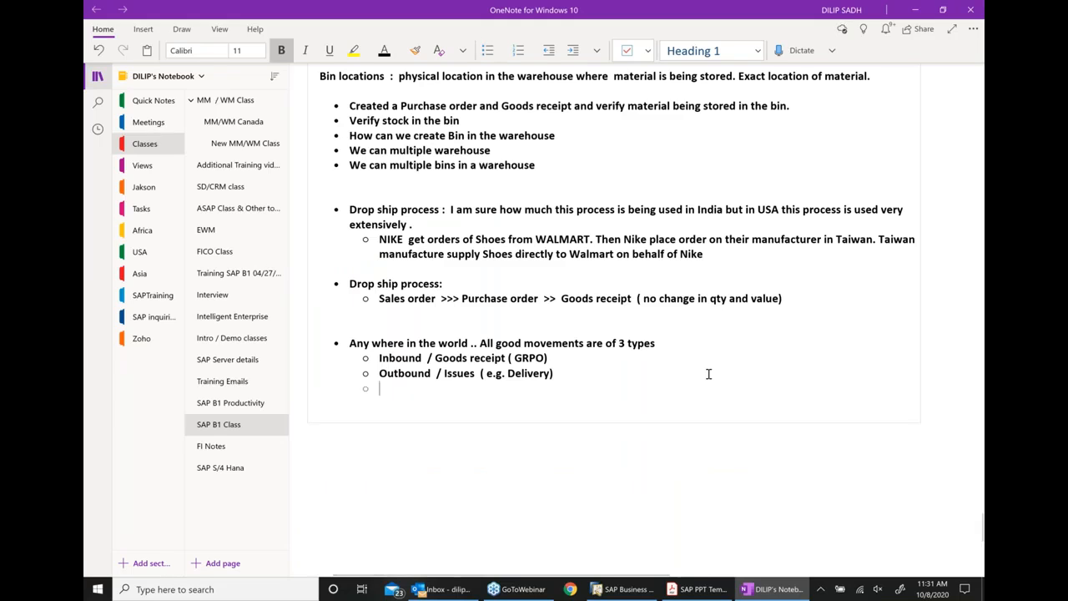
{"action": "type", "text": "S"}
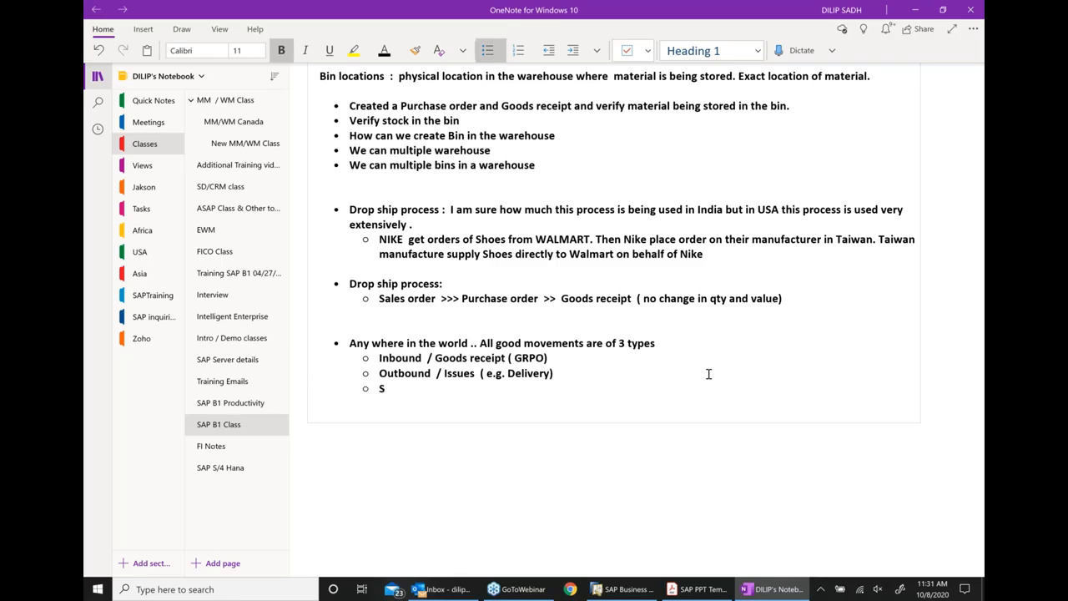
{"action": "type", "text": "tock transfers  e.g. "}
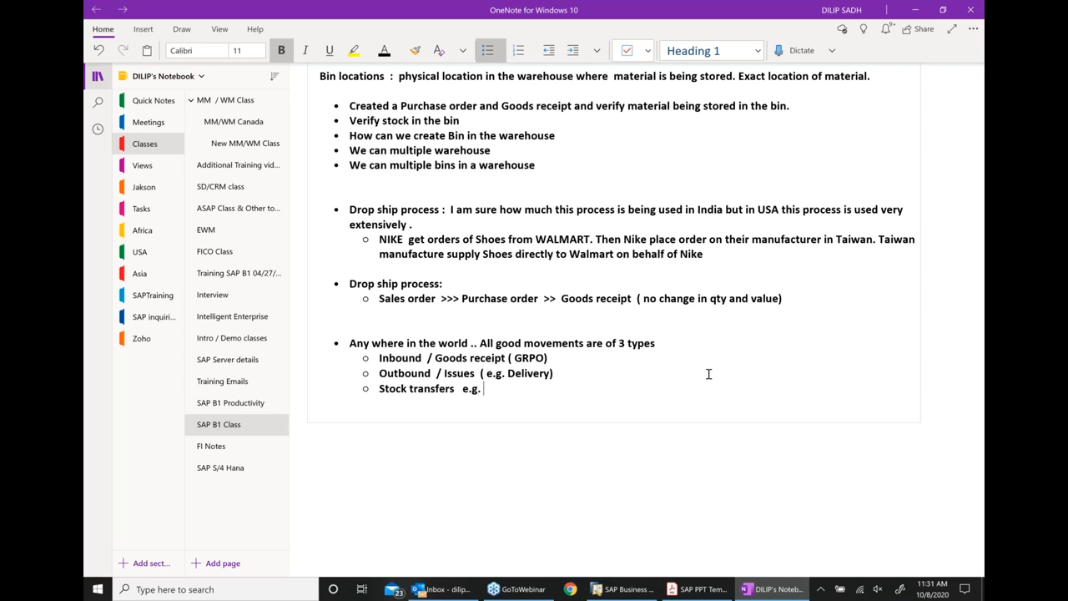
{"action": "type", "text": "tranferr"}
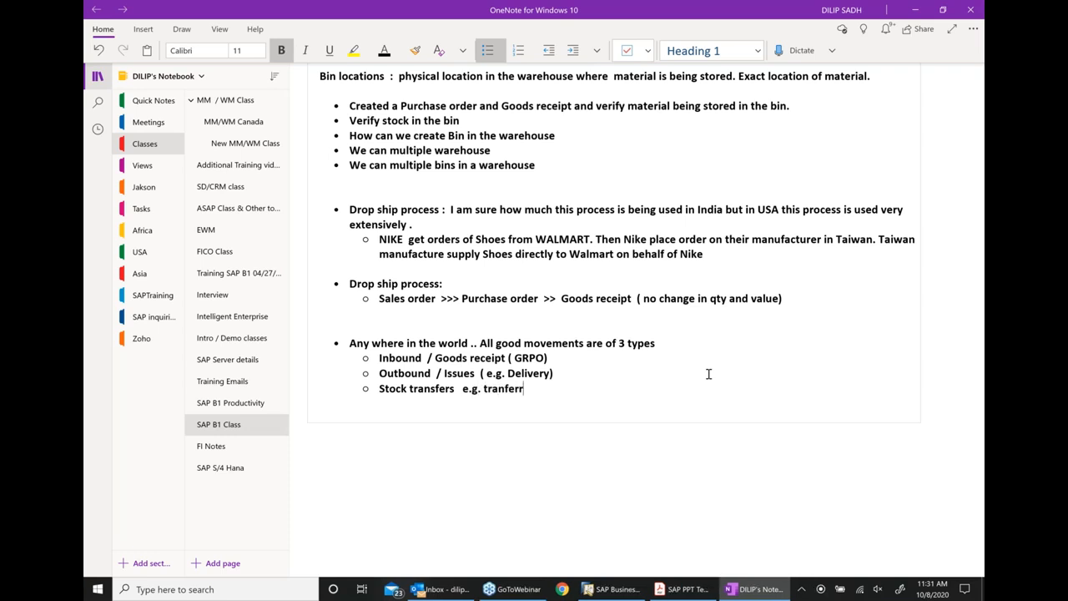
{"action": "type", "text": "ing material from 1 l"}
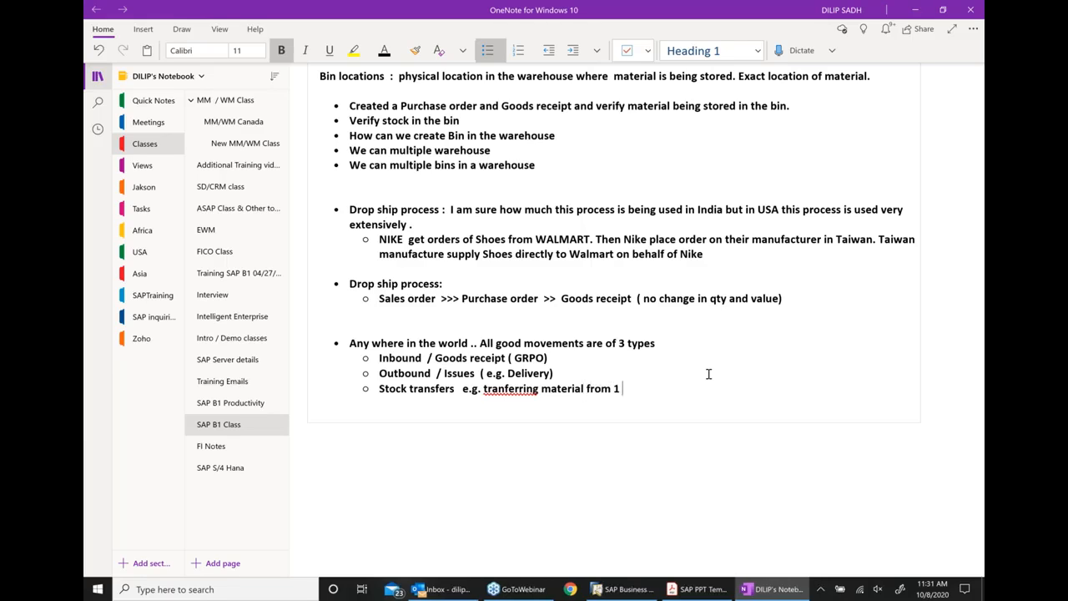
{"action": "type", "text": "ocation to another location"}
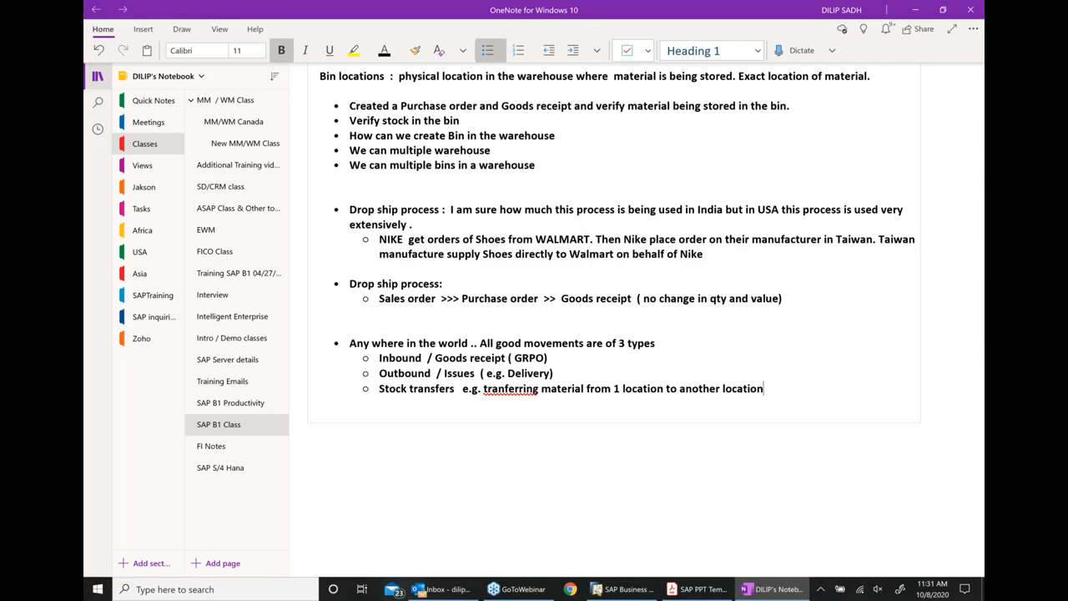
- Correct the misspelled word in the stock transfers sub-bullet to "transferring" using the spelling suggestion
{"action": "right_click", "coordinate": [511, 392]}
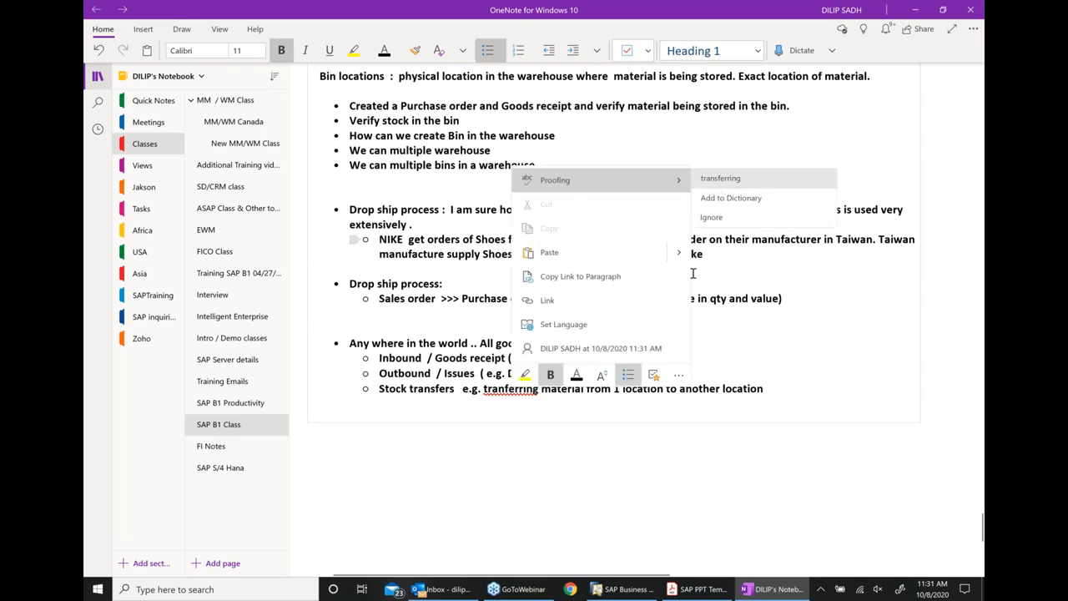
{"action": "left_click", "coordinate": [723, 178]}
{"action": "left_click", "coordinate": [636, 448]}
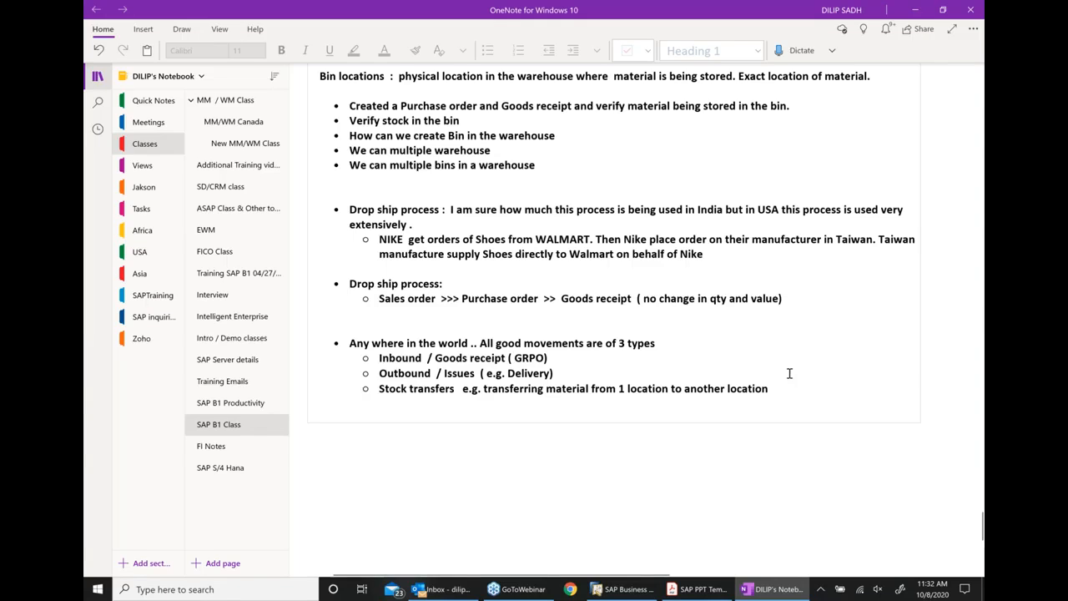
- In the SAP PPT Template PDF in Acrobat Reader, advance past Business Scenario to the Warehouse Management Overview slide and select the "Goods Receipts" highlight
{"action": "left_click", "coordinate": [697, 589]}
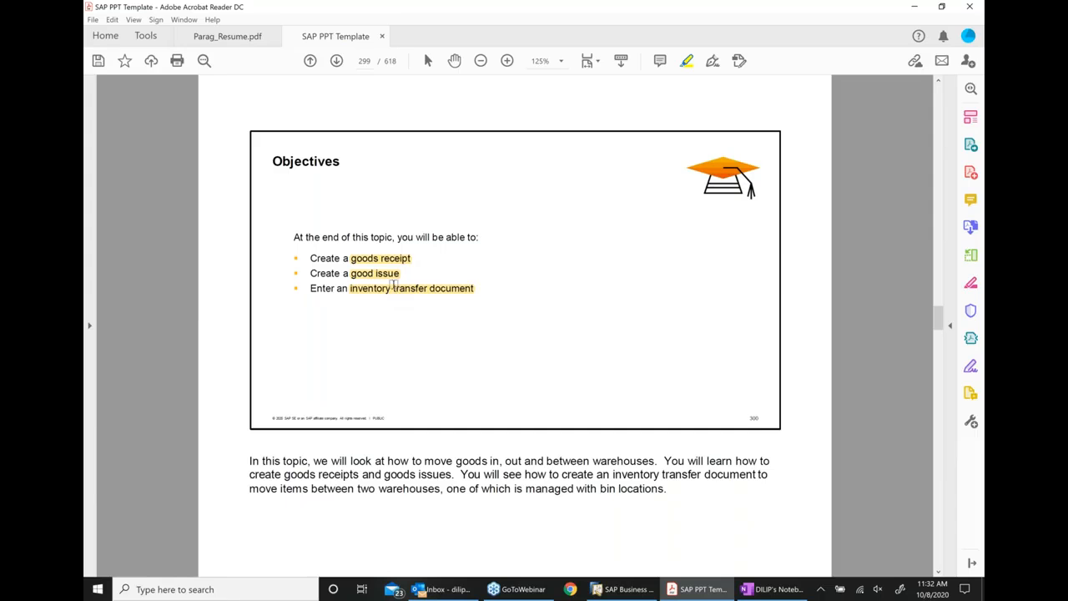
{"action": "left_click", "coordinate": [337, 61]}
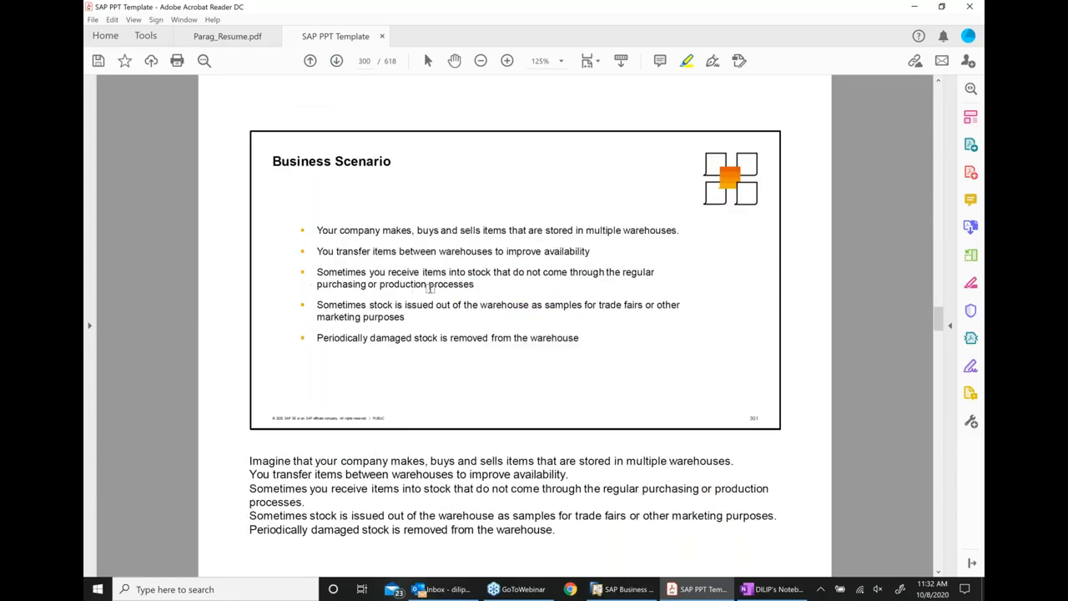
{"action": "left_click", "coordinate": [337, 61]}
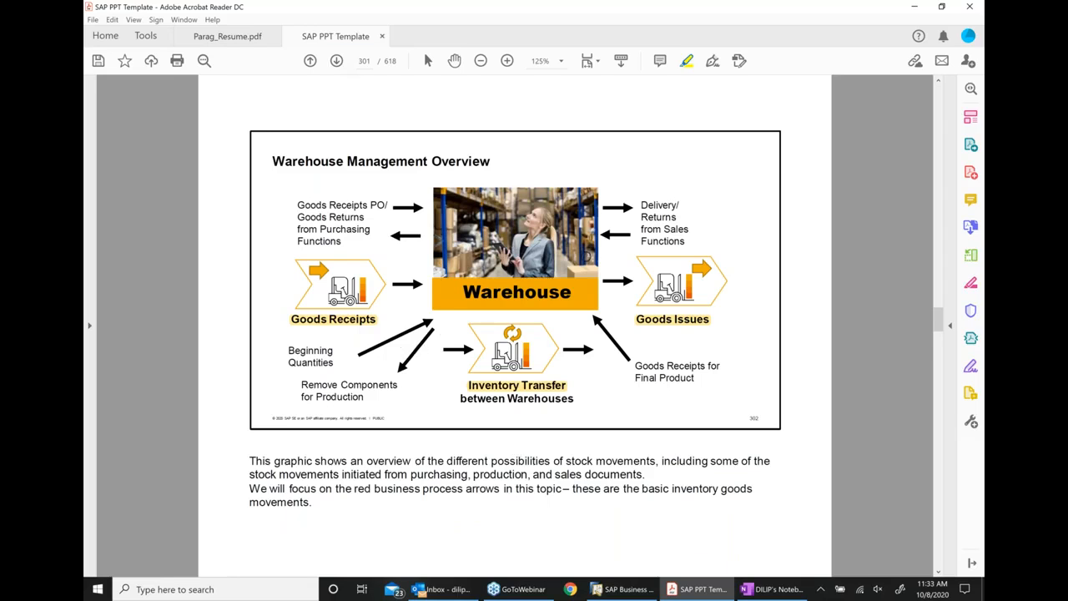
{"action": "left_click", "coordinate": [319, 326]}
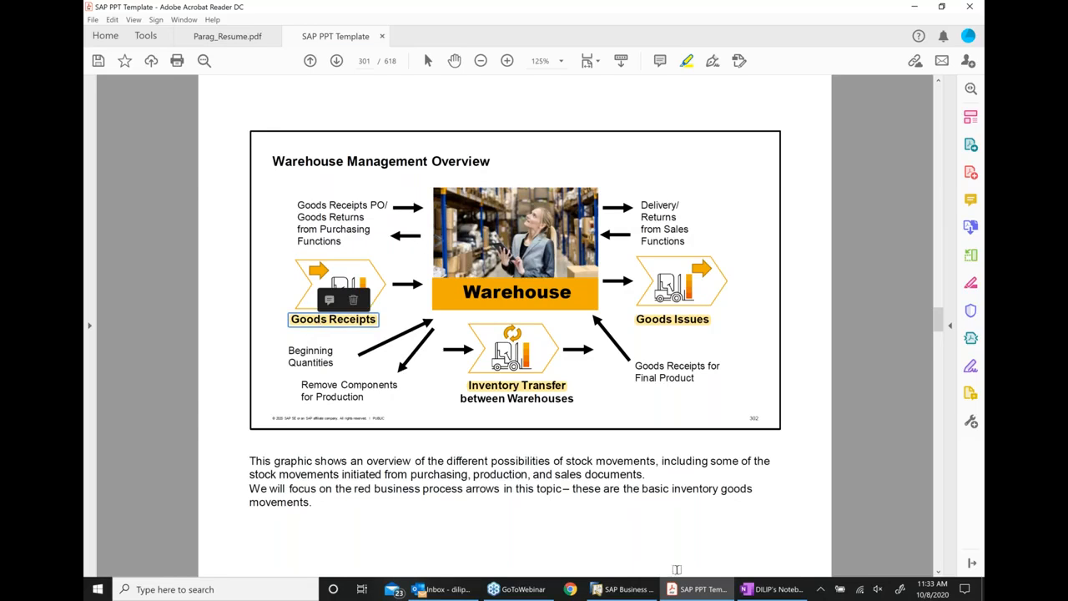
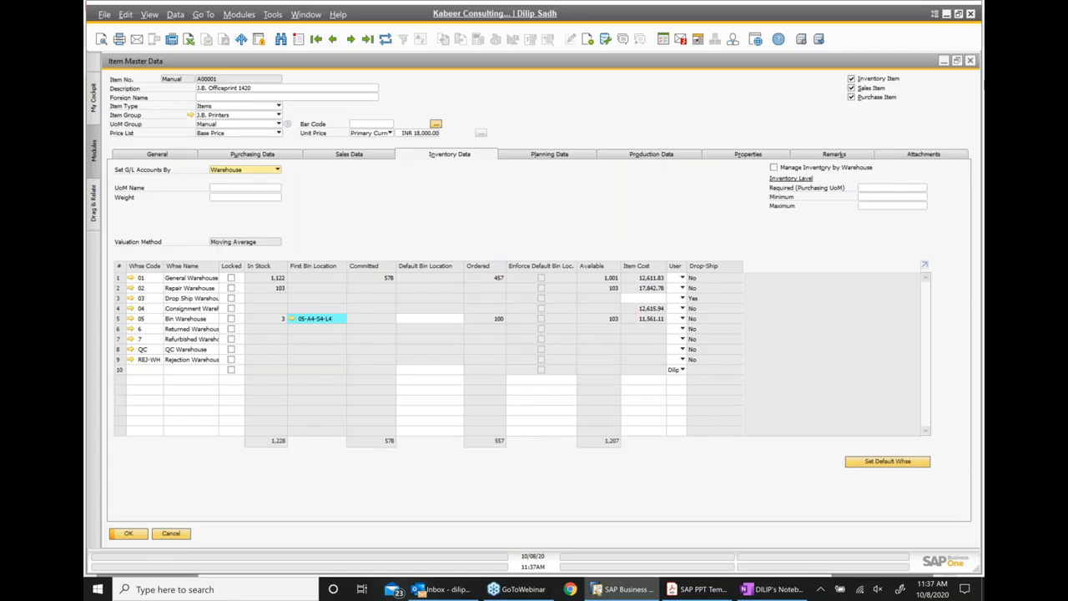
- In SAP Business One, close the item master data and goods receipt windows to return to the main menu
{"action": "left_click", "coordinate": [970, 62]}
{"action": "left_click", "coordinate": [970, 61]}
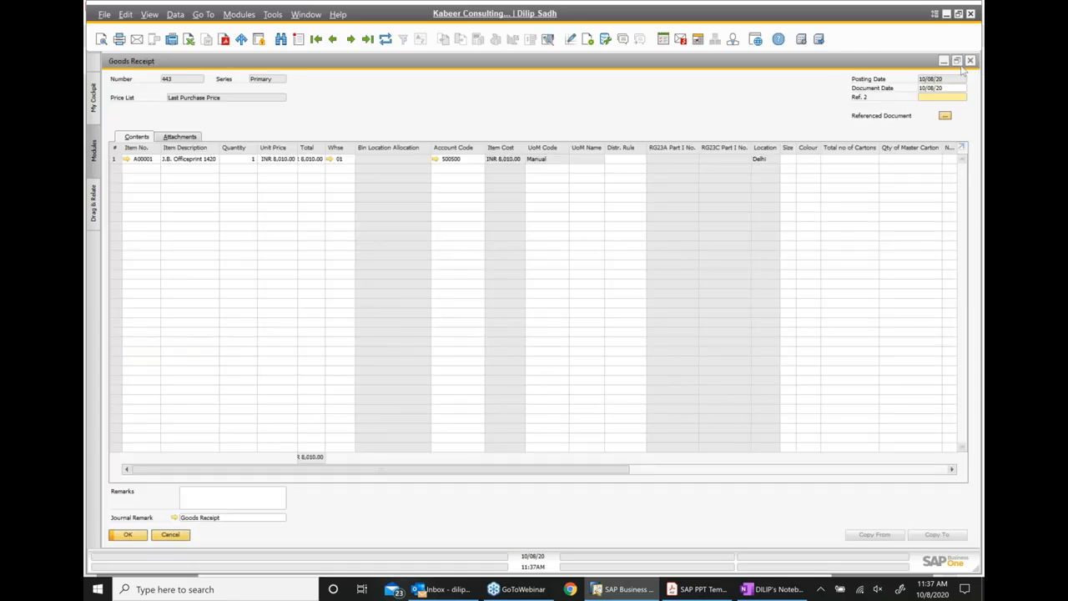
{"action": "left_click", "coordinate": [970, 62]}
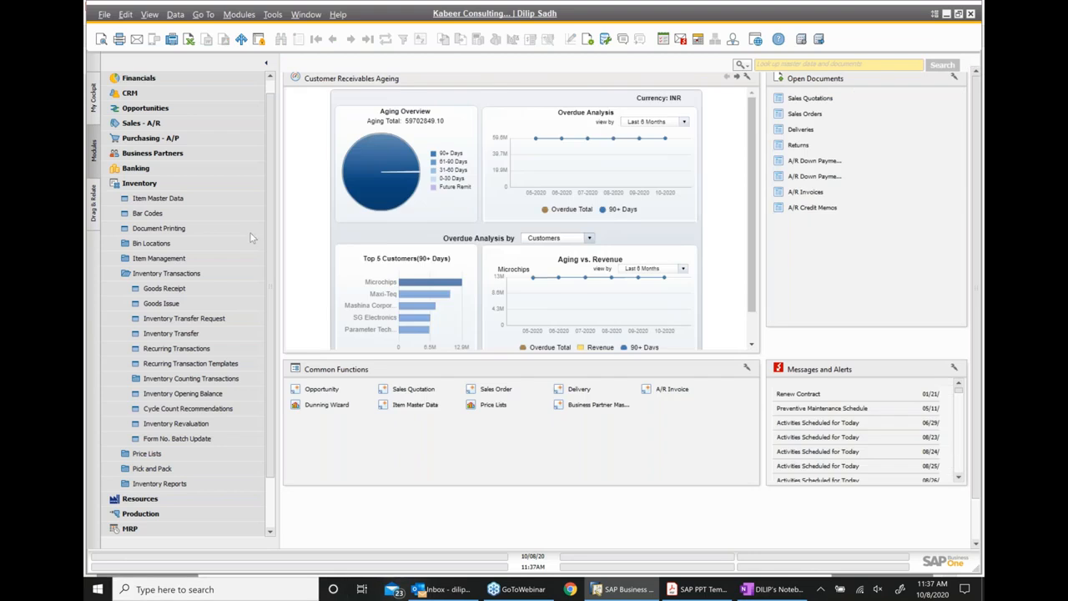
- Open a new Inventory Transfer document and set its To Warehouse to 02 from the list of warehouses
{"action": "left_click", "coordinate": [184, 337]}
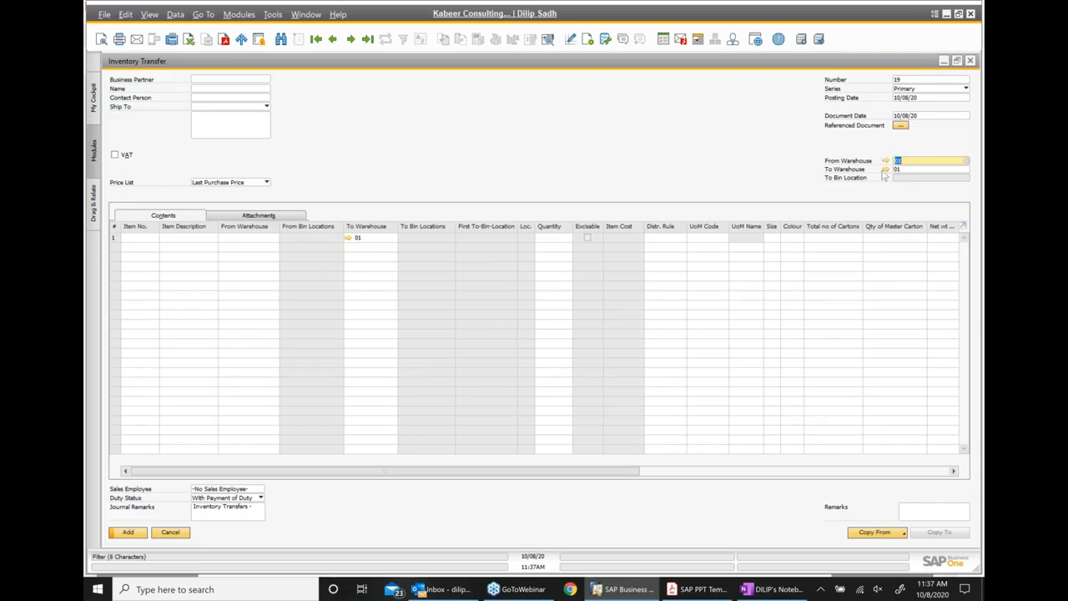
{"action": "left_click", "coordinate": [918, 170]}
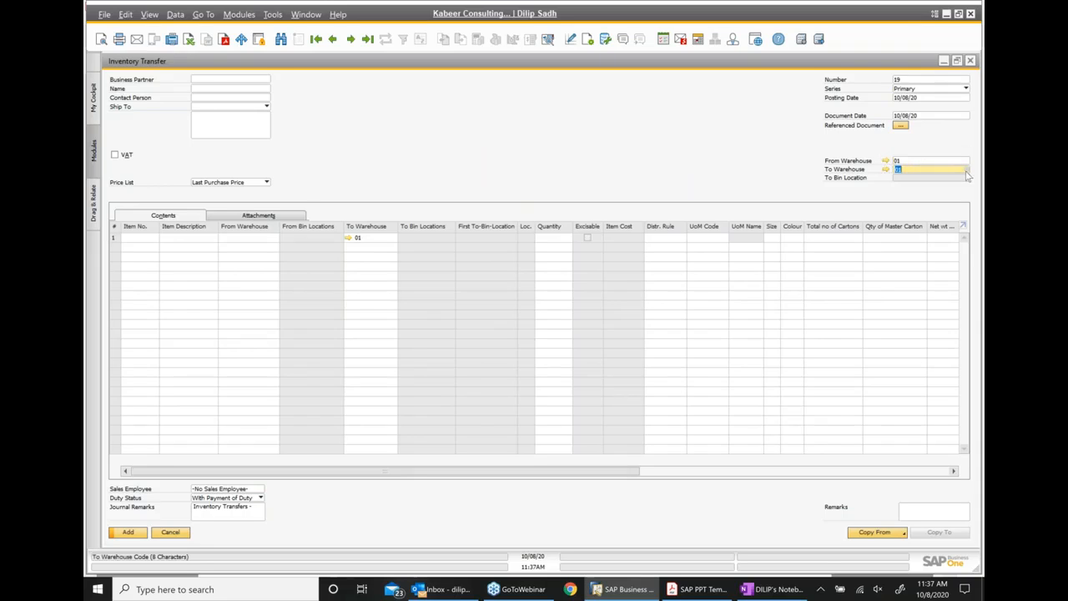
{"action": "left_click", "coordinate": [966, 171]}
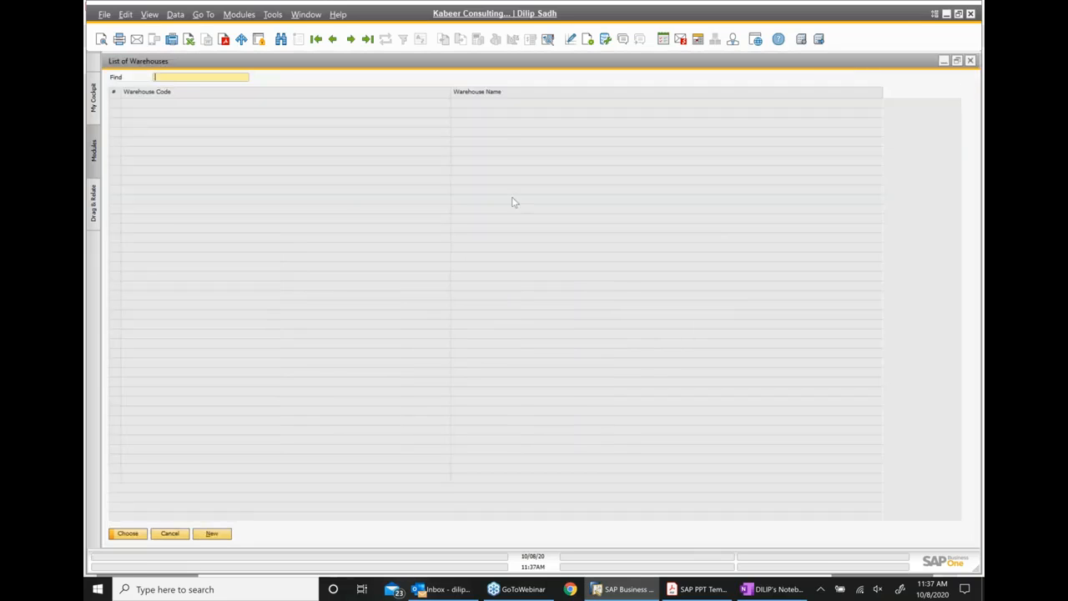
{"action": "left_click", "coordinate": [477, 114]}
{"action": "key", "text": "Return"}
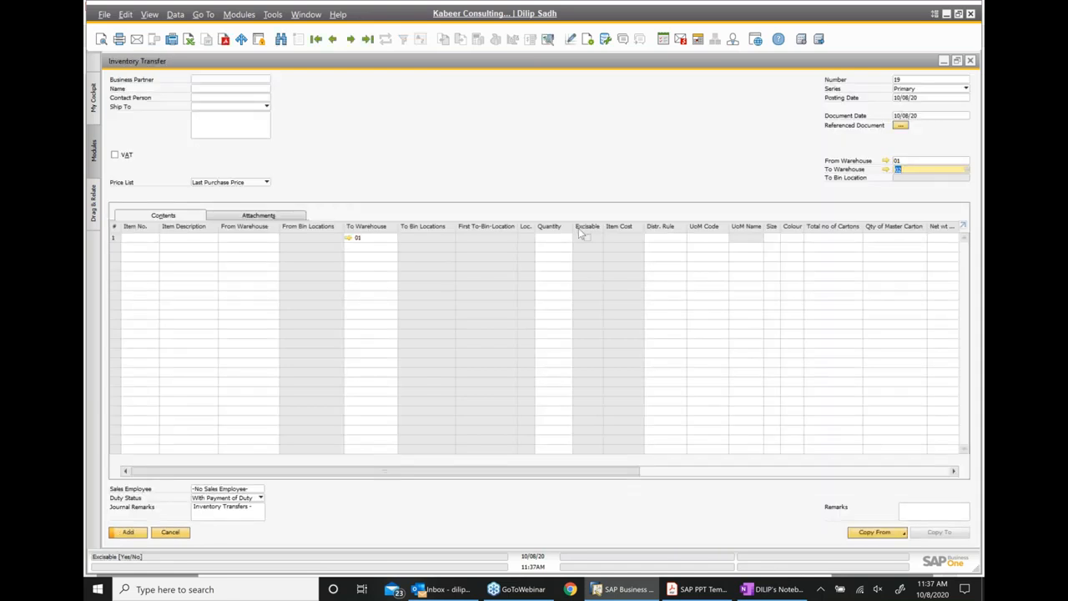
- Add item A00001 (J.B. Officeprint 1420) to the transfer's first row from the list of items, and post the inventory transfer
{"action": "left_click", "coordinate": [141, 244]}
{"action": "left_click", "coordinate": [153, 240]}
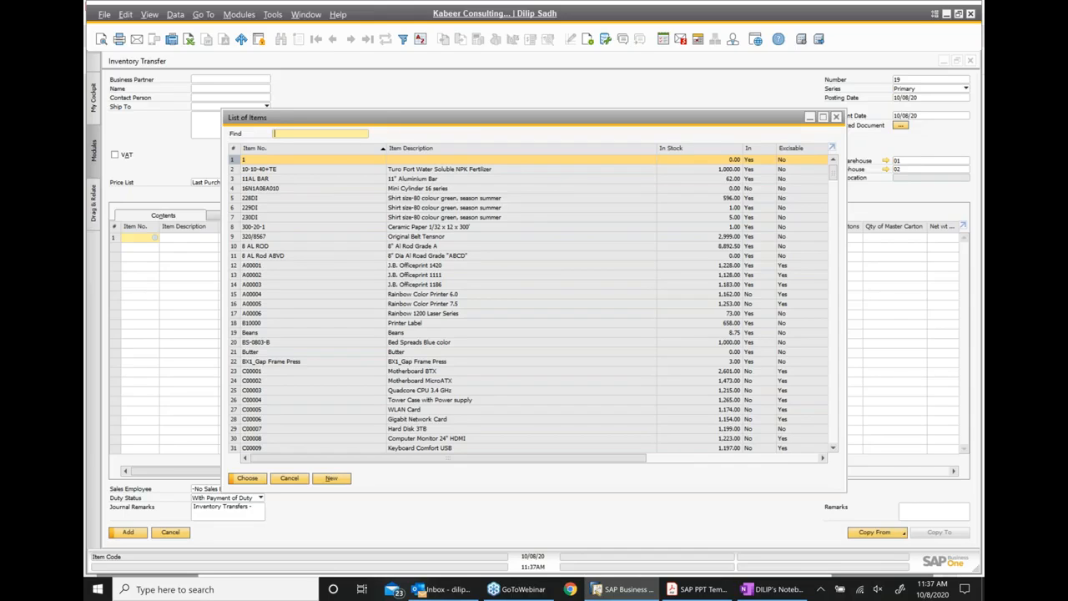
{"action": "double_click", "coordinate": [422, 266]}
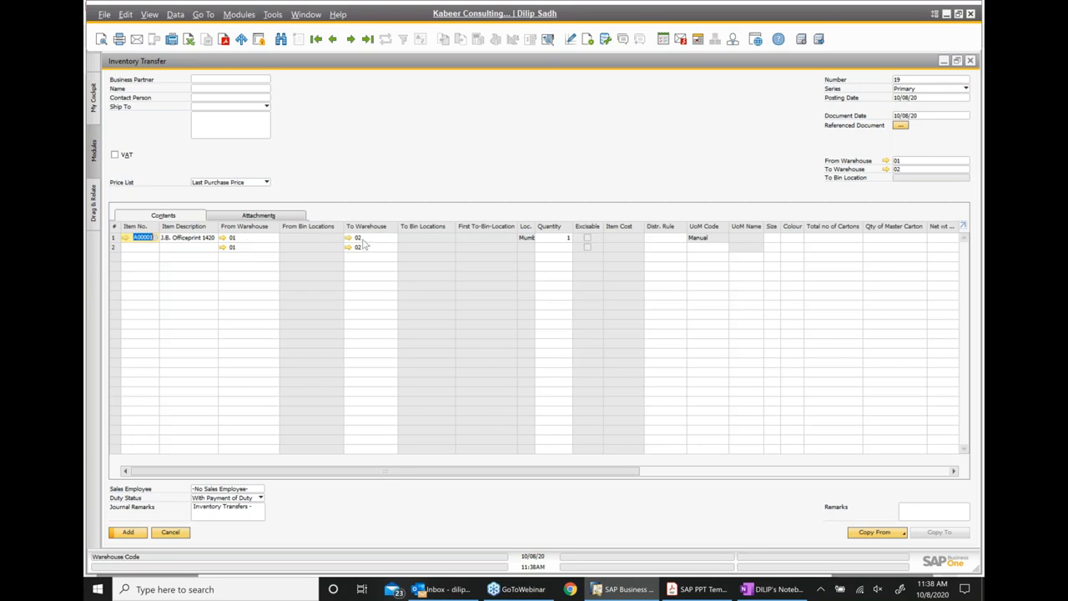
{"action": "left_click", "coordinate": [128, 533]}
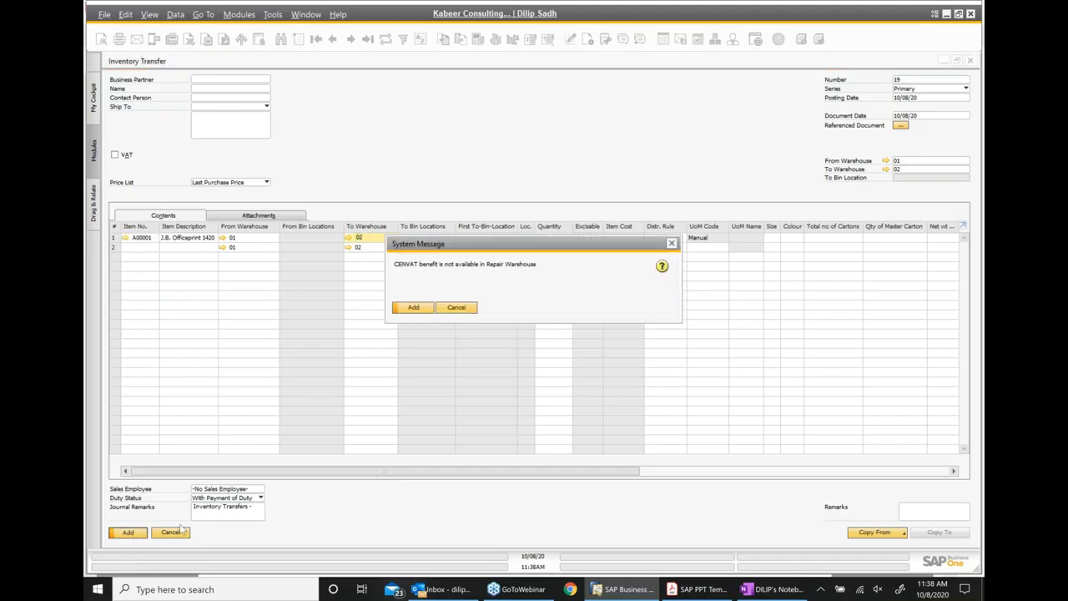
{"action": "left_click", "coordinate": [415, 309]}
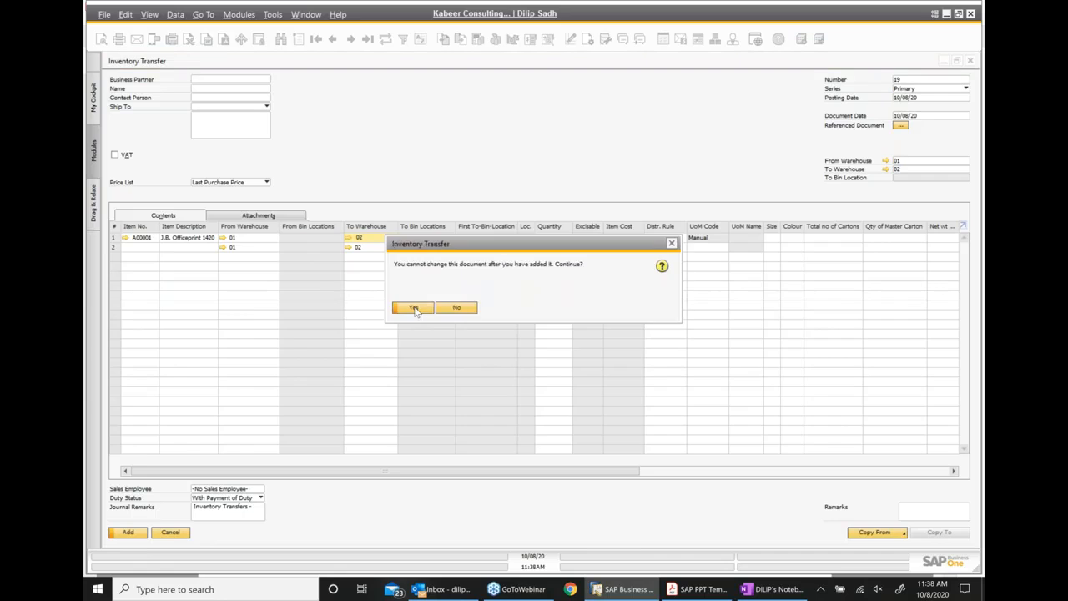
{"action": "left_click", "coordinate": [413, 307]}
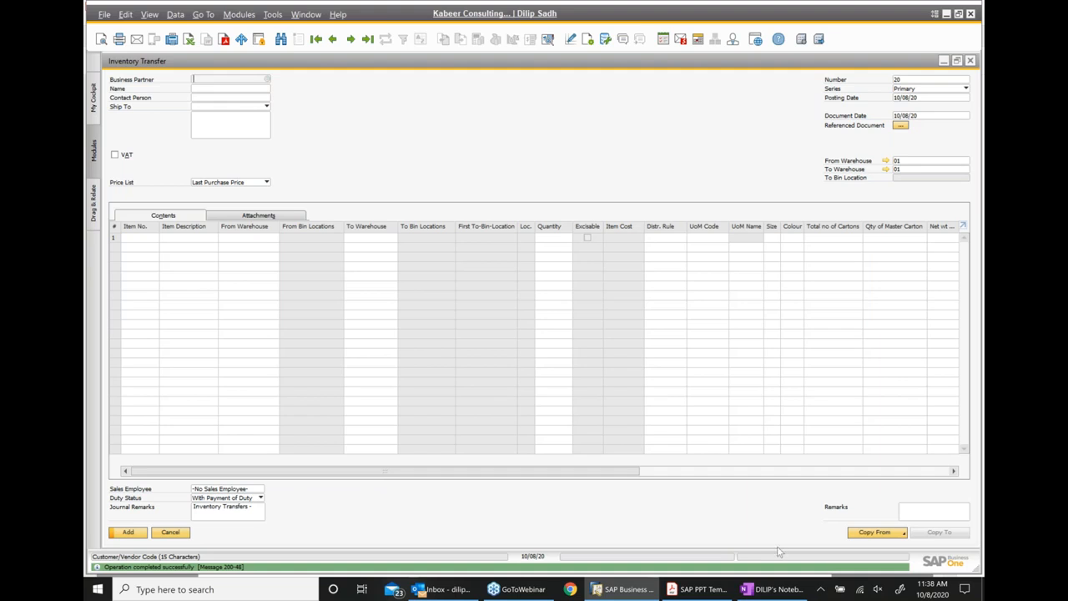
- In OneNote, add a new bullet "Good receipt exercise" below the stock transfers sub-bullet, separated by blank lines
{"action": "left_click", "coordinate": [773, 589]}
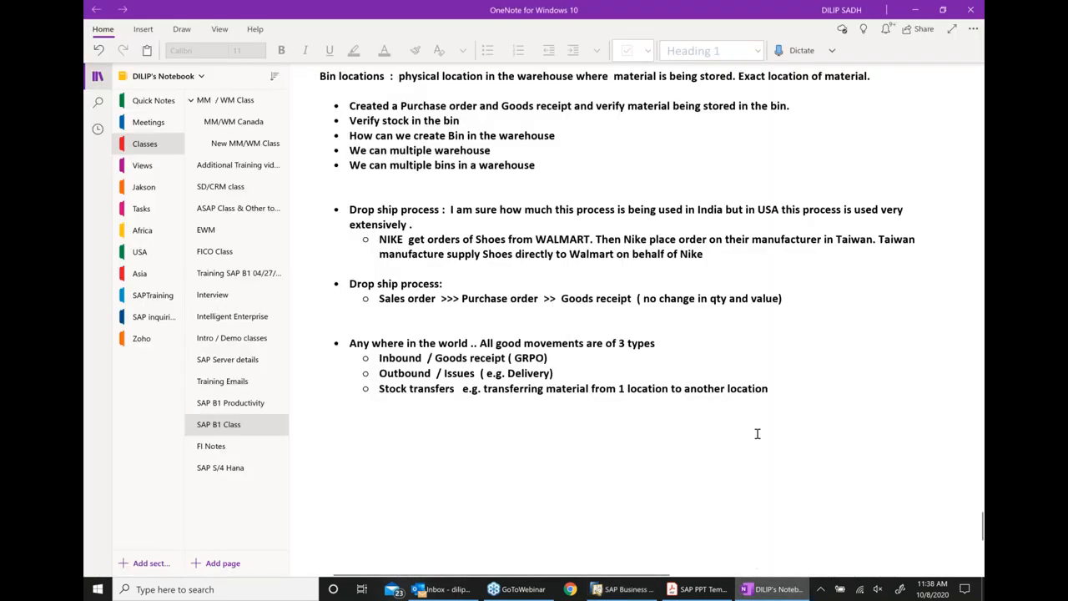
{"action": "left_click", "coordinate": [808, 394]}
{"action": "key", "text": "Return"}
{"action": "key", "text": "Return"}
{"action": "key", "text": "Return"}
{"action": "key", "text": "Return"}
{"action": "type", "text": "* "}
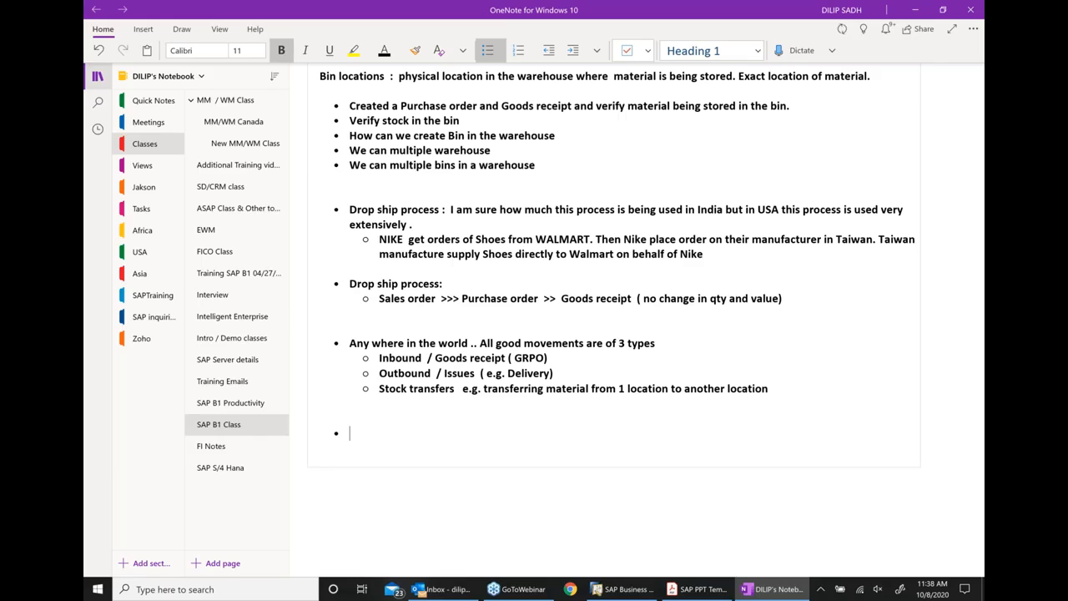
{"action": "type", "text": "good receipt exercise"}
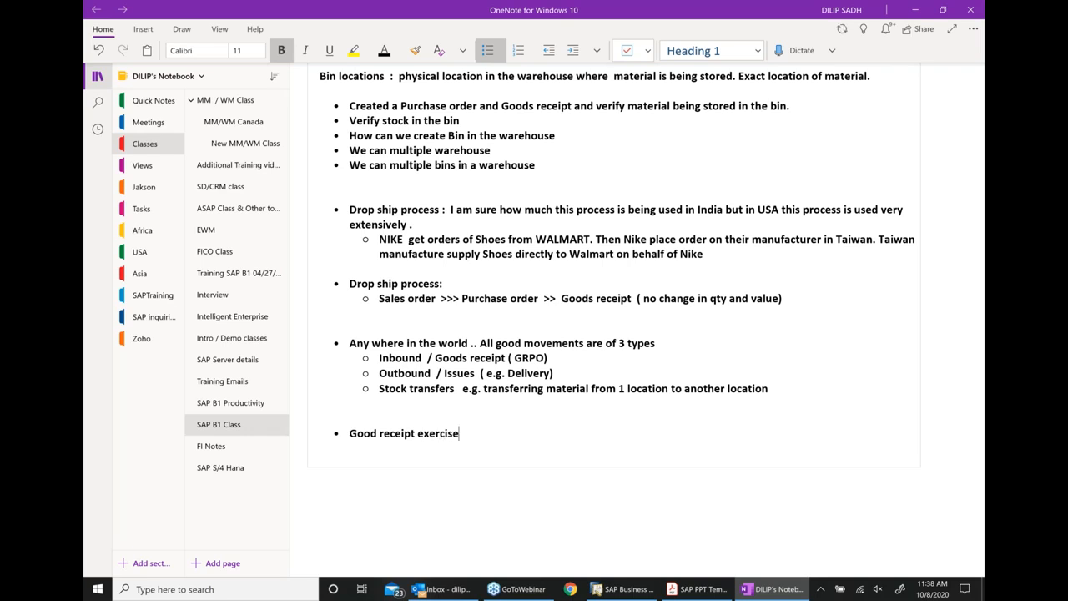
- Add a second bullet "Transfer posting exercise" under the good receipt bullet
{"action": "key", "text": "Return"}
{"action": "type", "text": "Tran"}
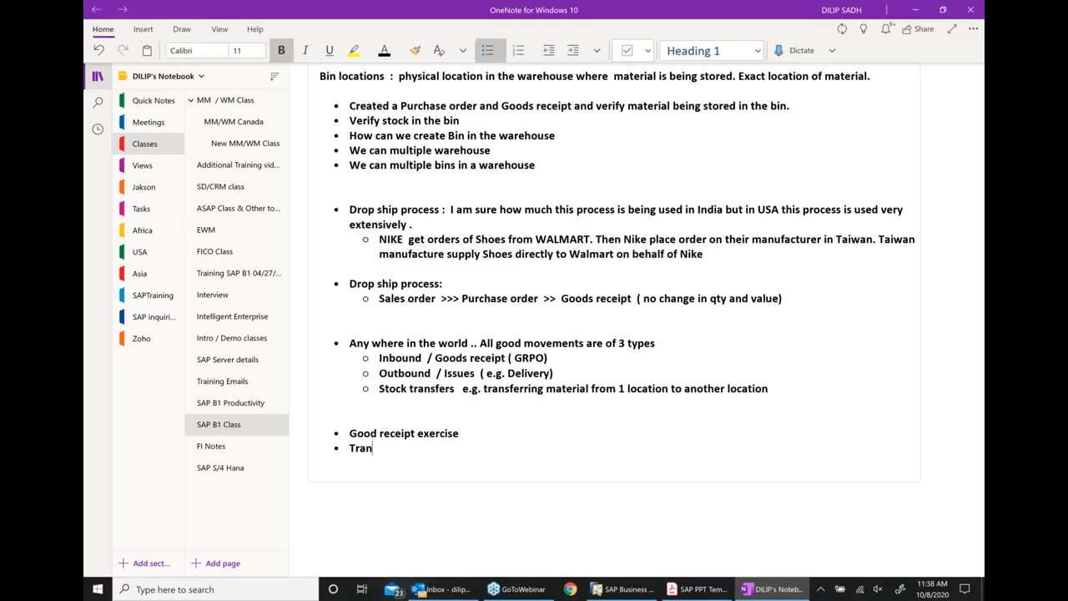
{"action": "type", "text": "sfer posting exercise"}
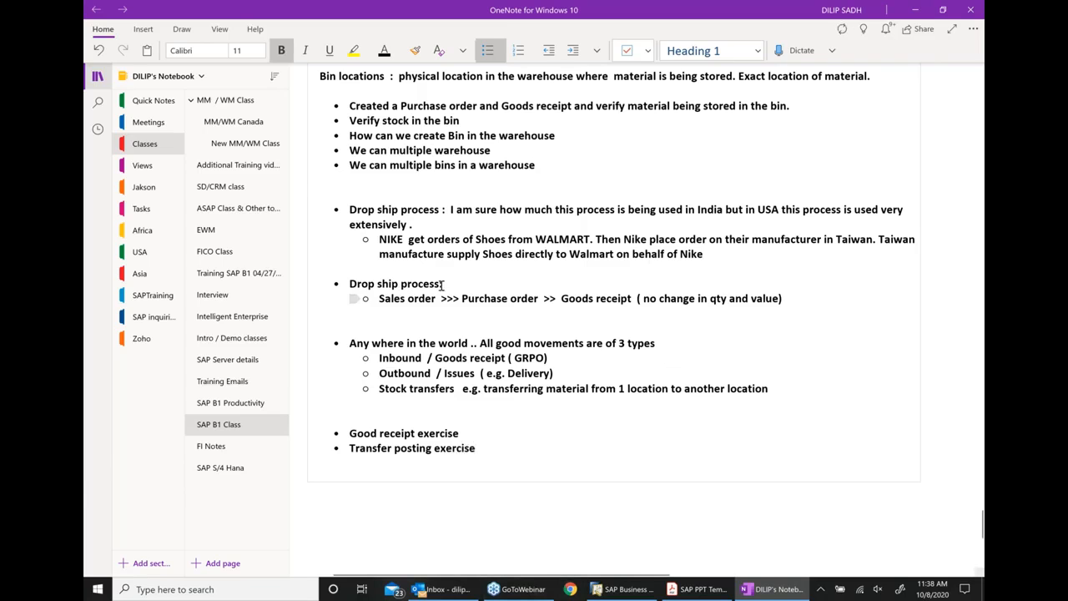
{"action": "type", "text": " exercise"}
- In SAP Business One, bring up the previous inventory transfer and review the general master data of item A00001 and the transfer's attachments
{"action": "left_click", "coordinate": [624, 590]}
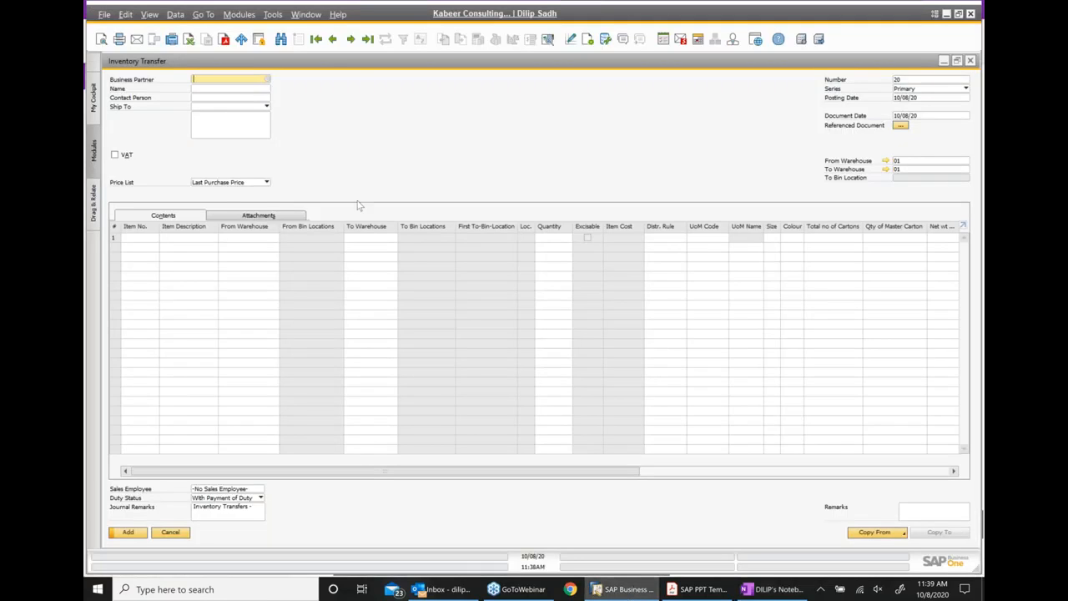
{"action": "left_click", "coordinate": [333, 39]}
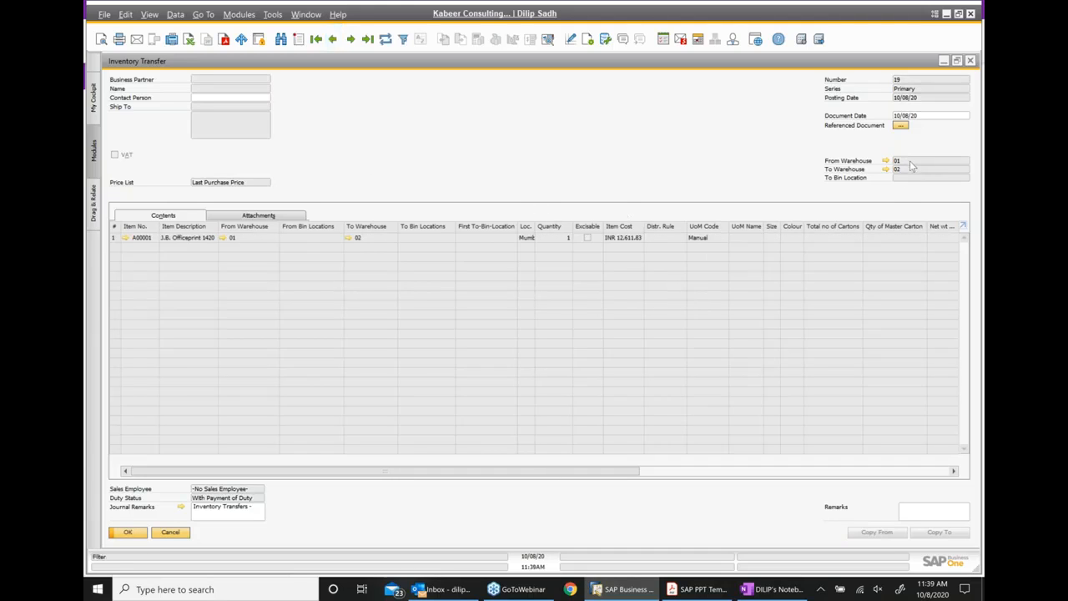
{"action": "left_click", "coordinate": [125, 239]}
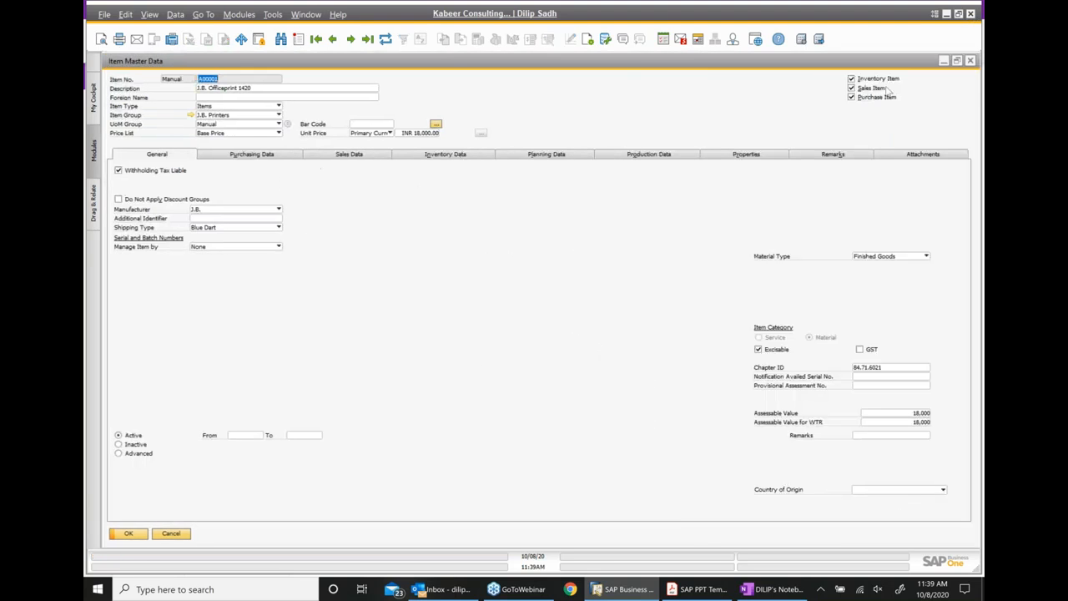
{"action": "left_click", "coordinate": [971, 61]}
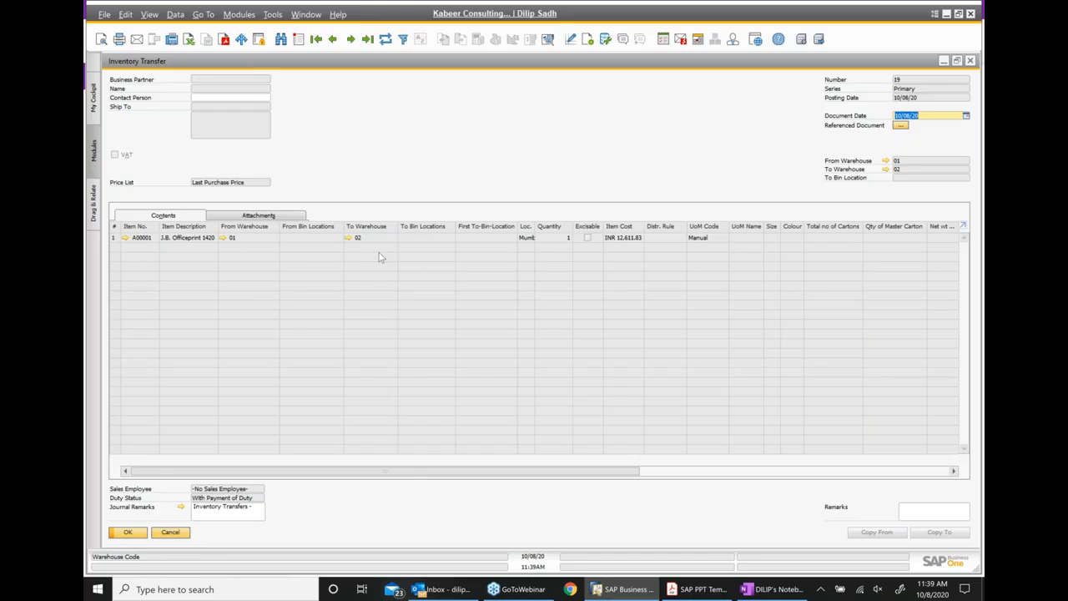
{"action": "left_click", "coordinate": [249, 218]}
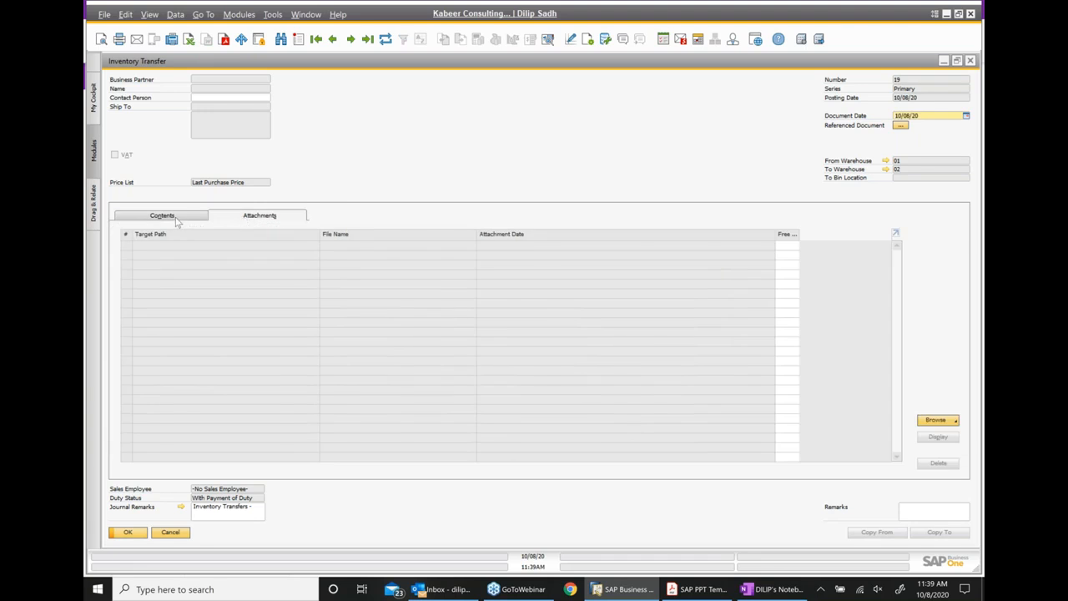
{"action": "left_click", "coordinate": [177, 219]}
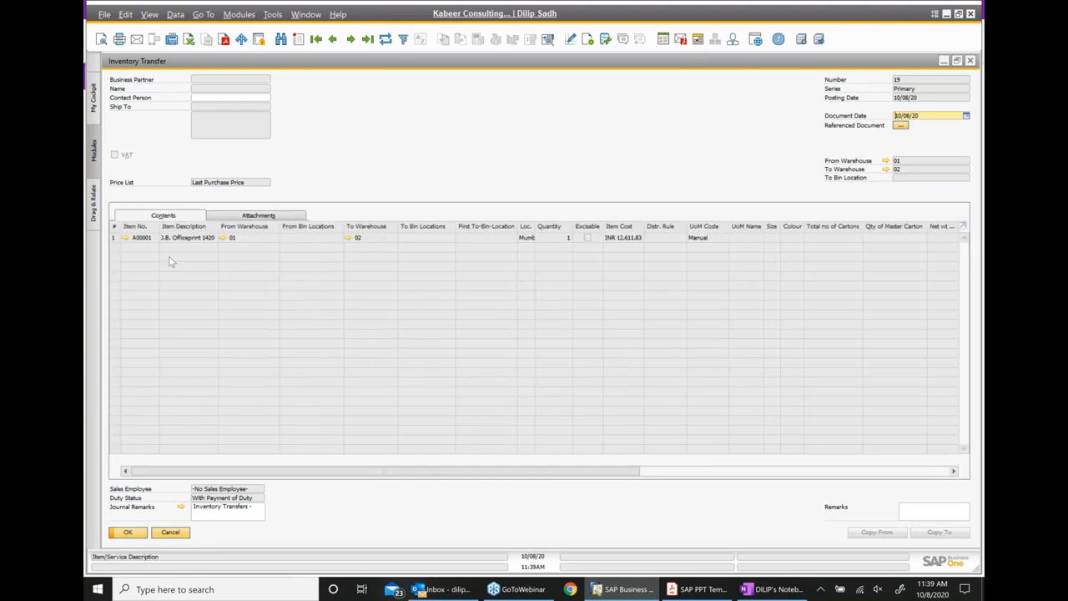
- Check the per-warehouse stock in the inventory data of the transferred item A00001, and return to the transfer
{"action": "left_click", "coordinate": [125, 238]}
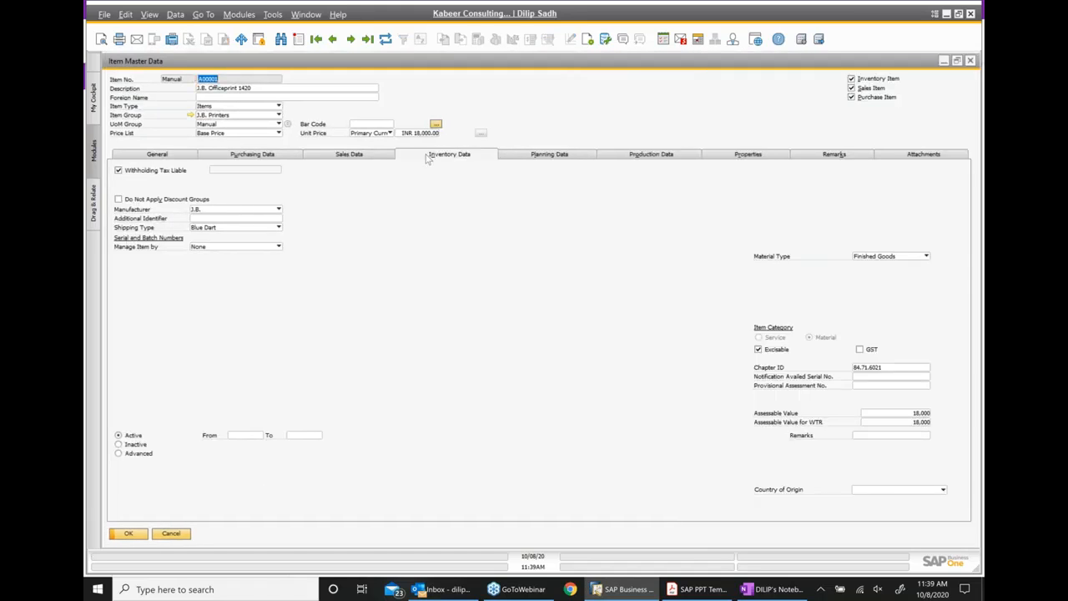
{"action": "left_click", "coordinate": [428, 157]}
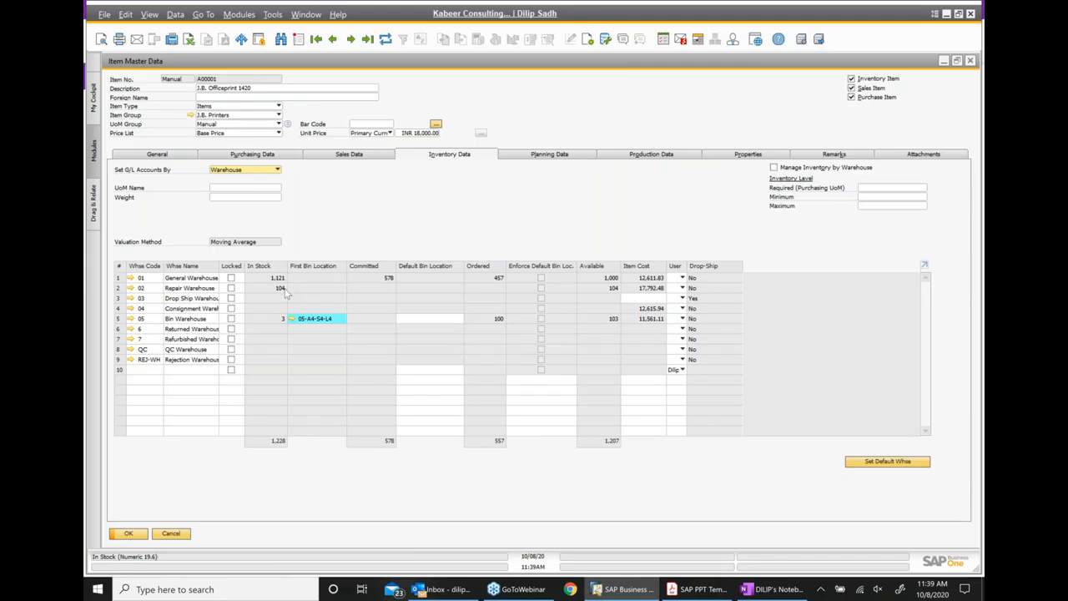
{"action": "left_click", "coordinate": [971, 61]}
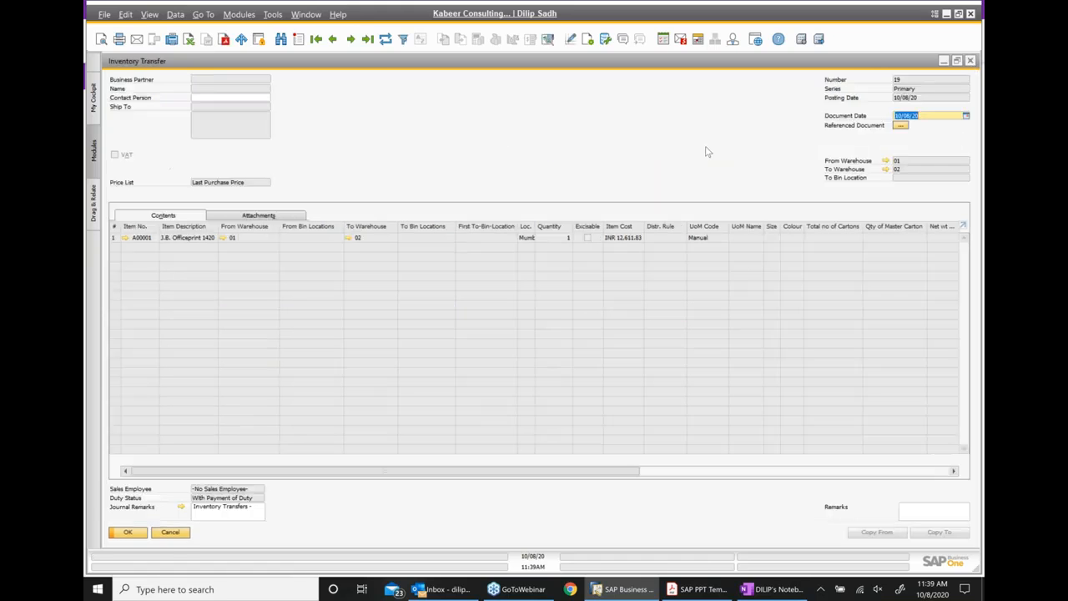
- View the journal entry of the posted inventory transfer, and close both the entry and the transfer document
{"action": "right_click", "coordinate": [445, 182]}
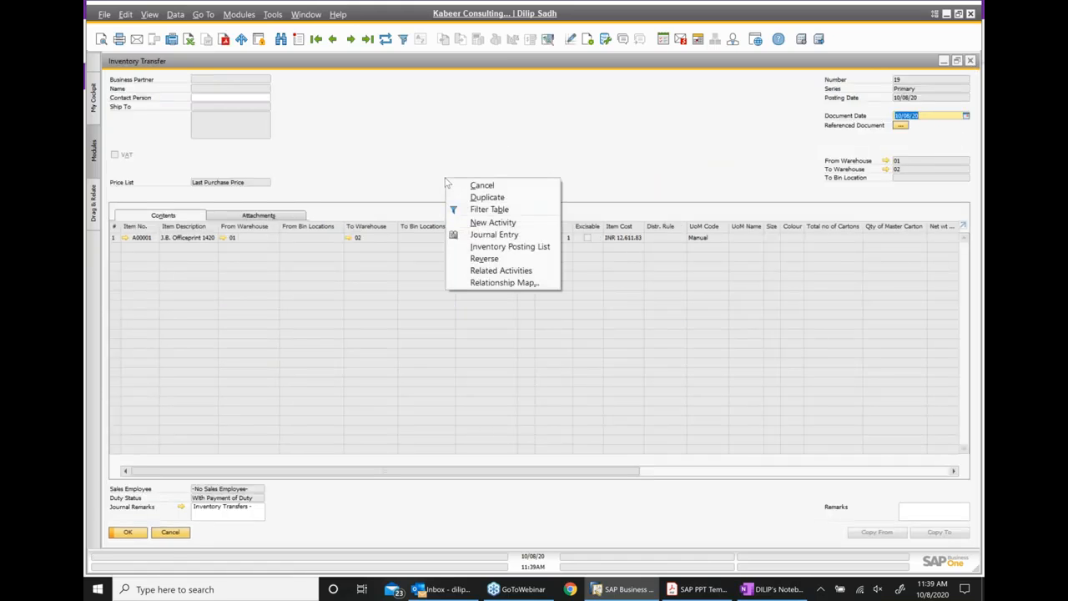
{"action": "left_click", "coordinate": [513, 236]}
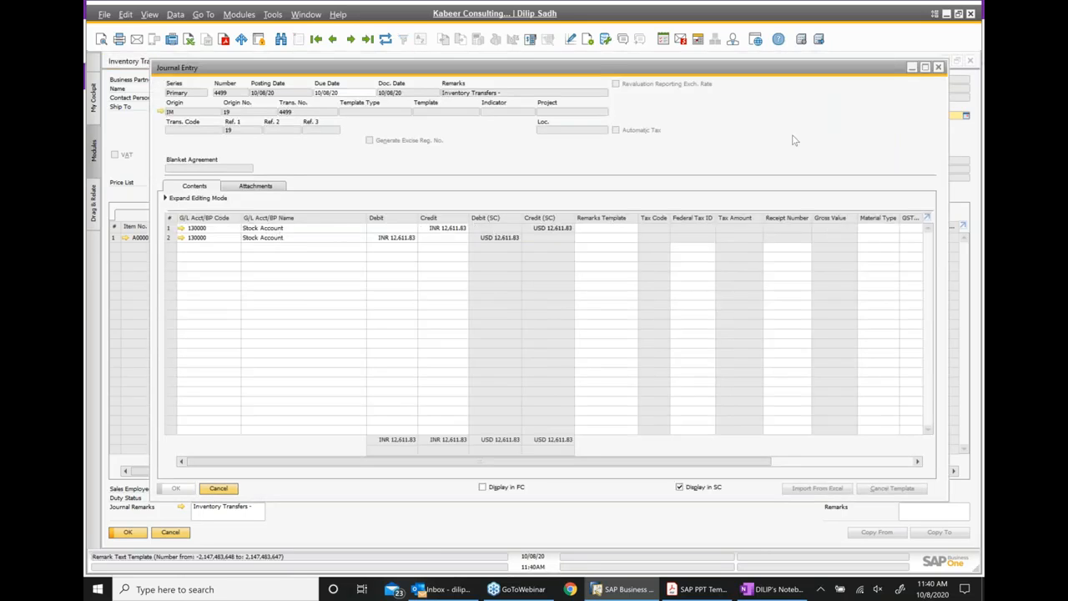
{"action": "left_click", "coordinate": [939, 66]}
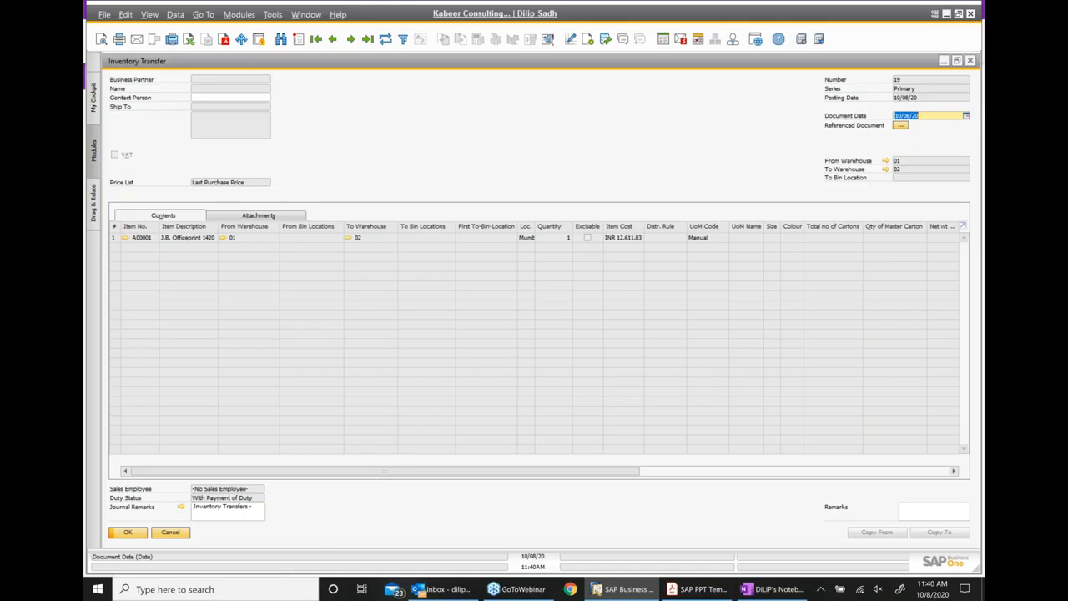
{"action": "left_click", "coordinate": [970, 61]}
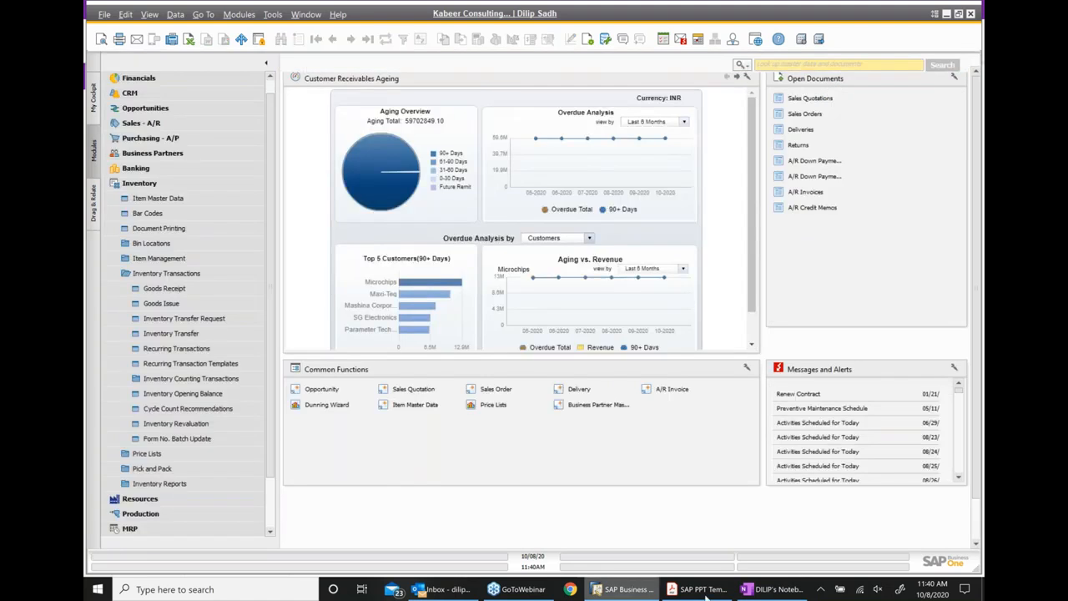
- In the SAP PPT Template PDF in Acrobat Reader, advance to the Goods Issues Documents slide and highlight "Goods Issues" in its title
{"action": "left_click", "coordinate": [697, 590]}
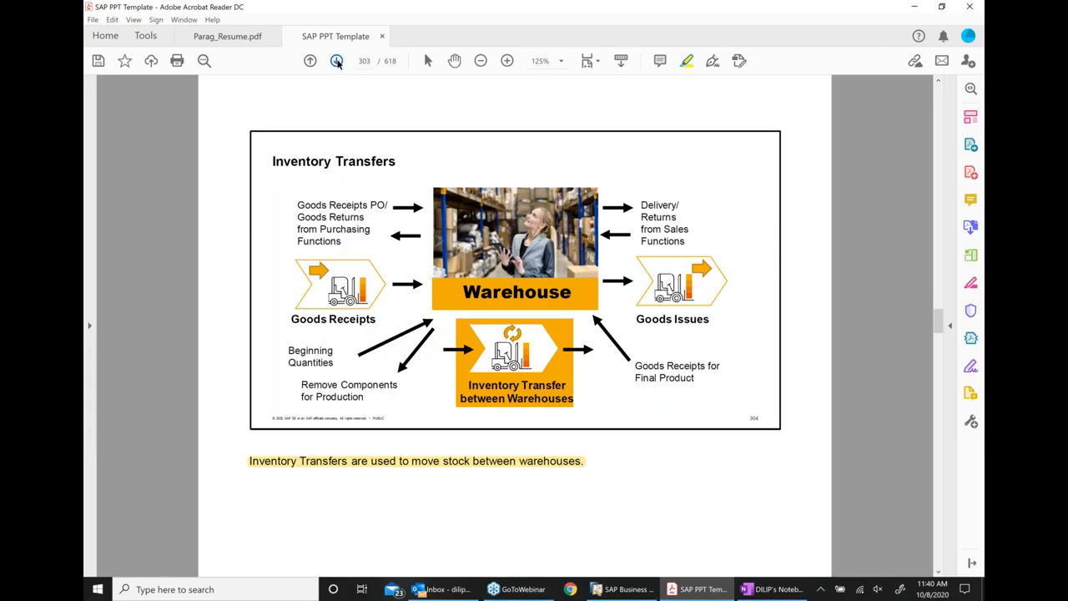
{"action": "left_click", "coordinate": [337, 61]}
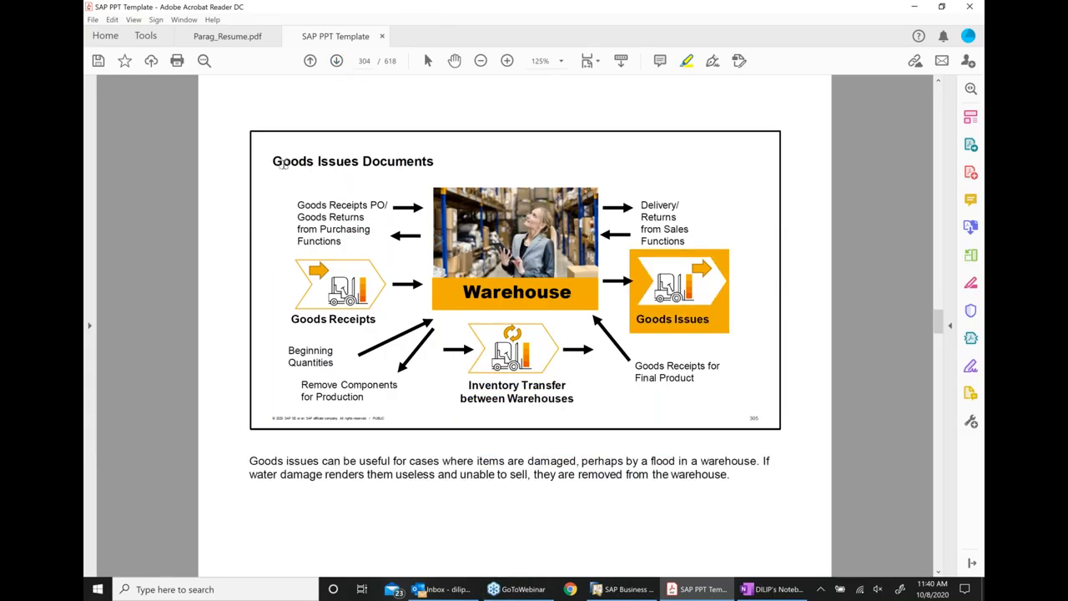
{"action": "left_click_drag", "start_coordinate": [273, 161], "coordinate": [359, 162]}
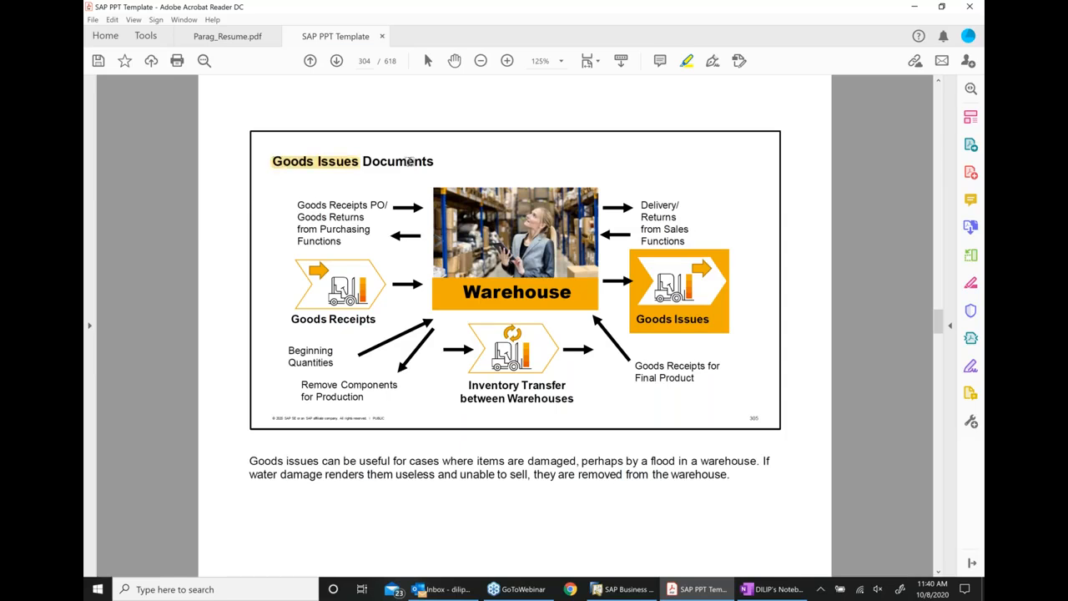
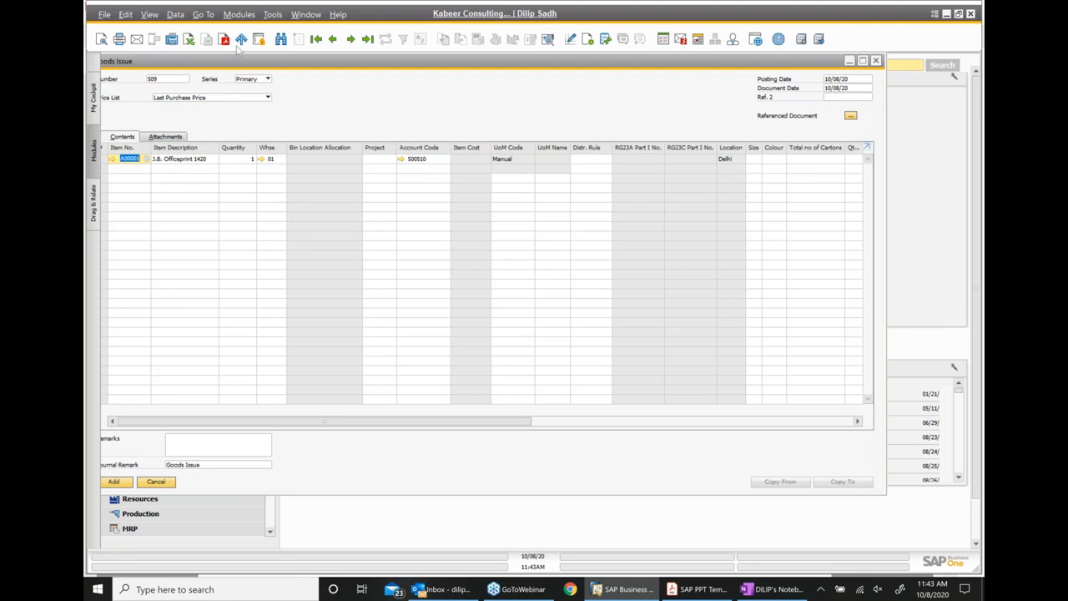
- Move the Goods Issue window clear of the edge and post the document for item A00001
{"action": "left_click_drag", "start_coordinate": [534, 66], "coordinate": [584, 67]}
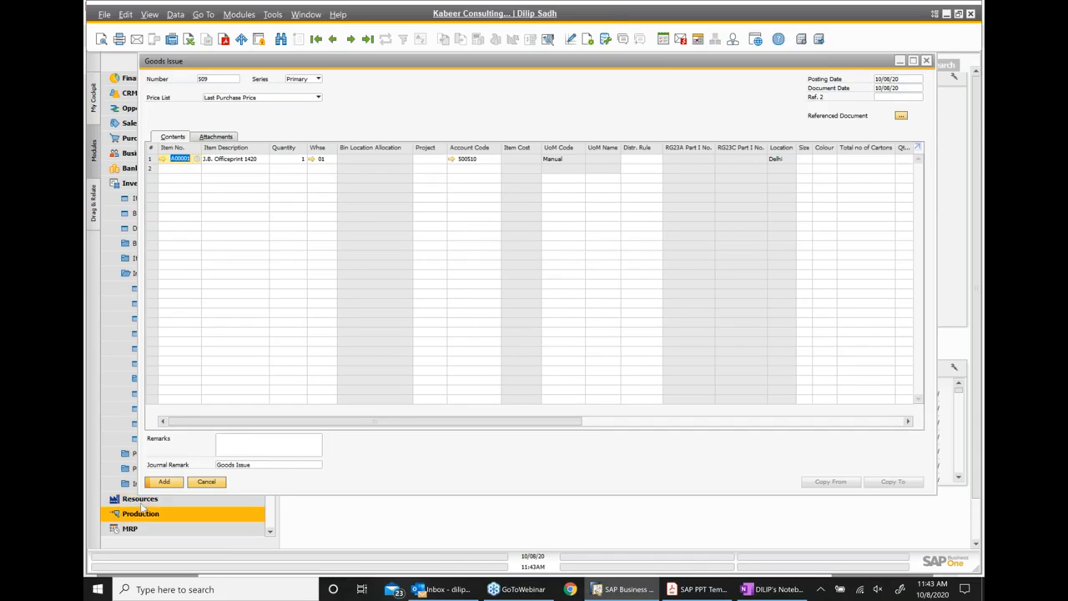
{"action": "left_click", "coordinate": [165, 483]}
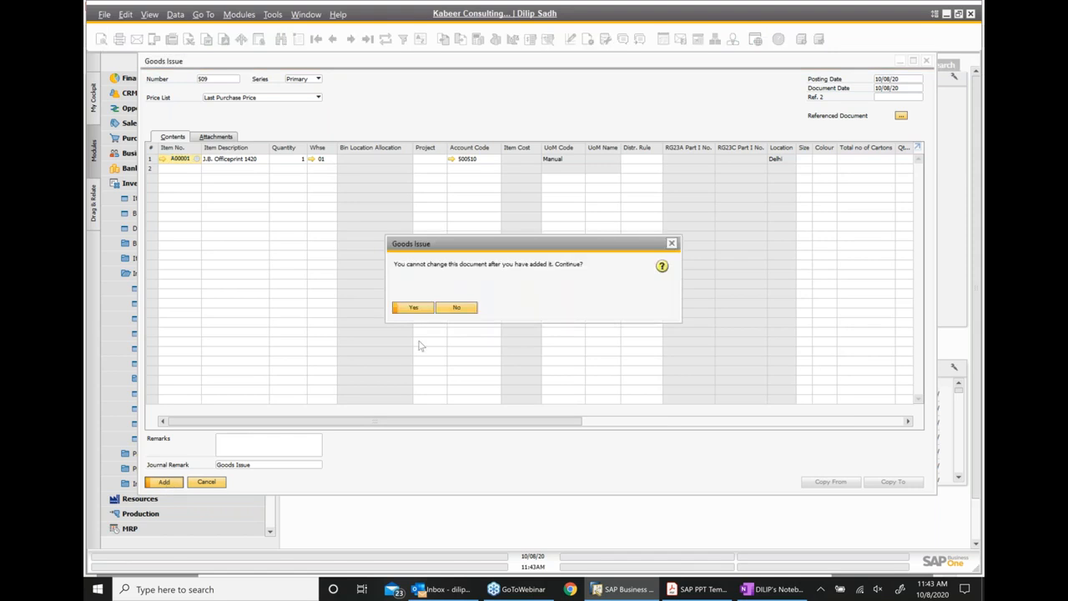
{"action": "left_click", "coordinate": [412, 308]}
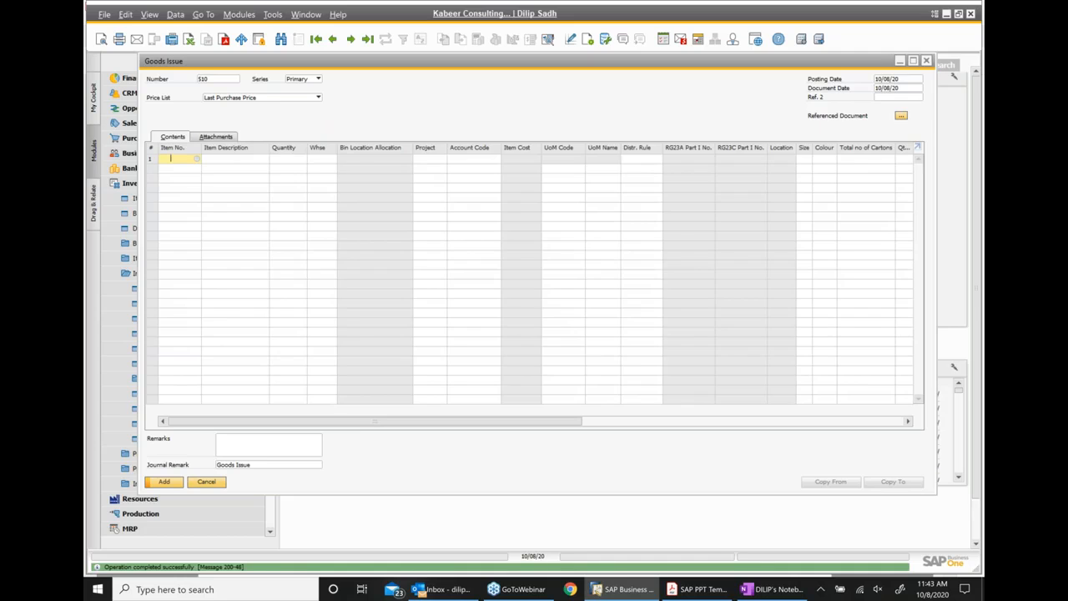
- Bring up the previous goods issue document and check the per-warehouse stock in the inventory data of item A00001
{"action": "left_click", "coordinate": [333, 42]}
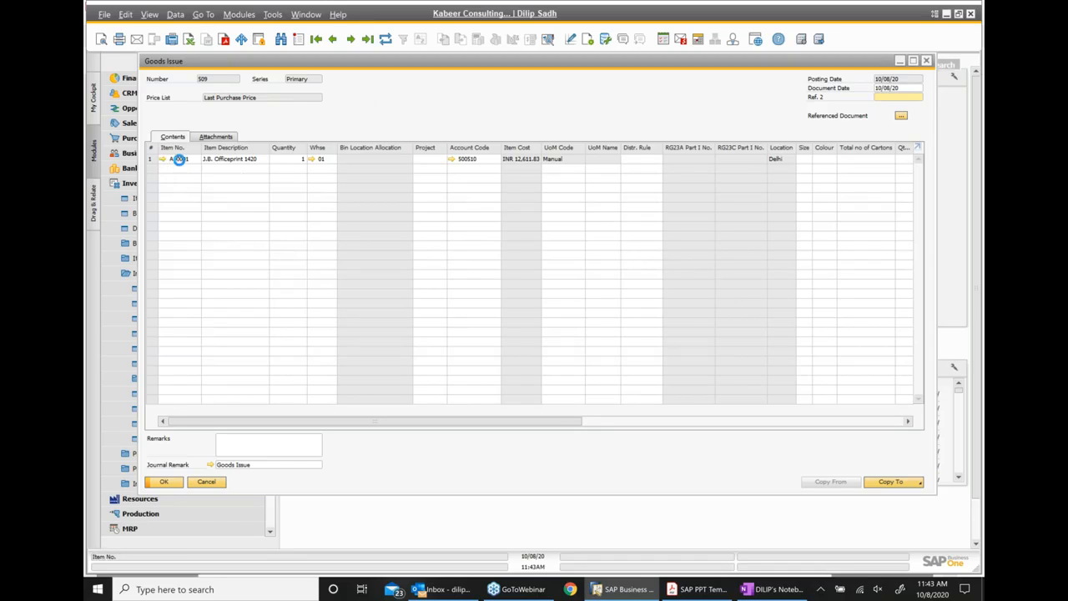
{"action": "left_click", "coordinate": [162, 158]}
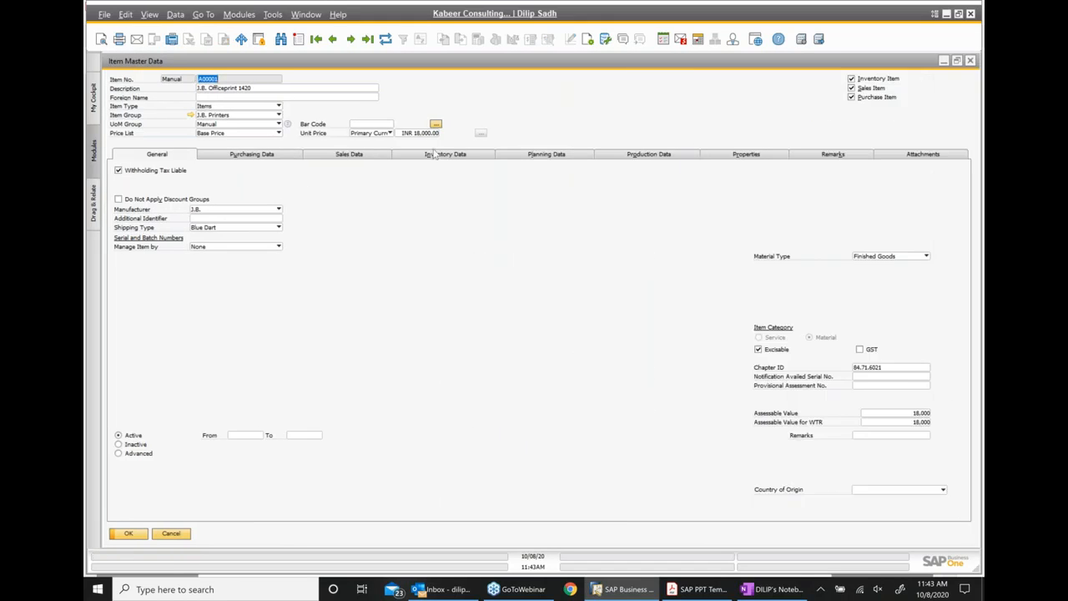
{"action": "left_click", "coordinate": [445, 155]}
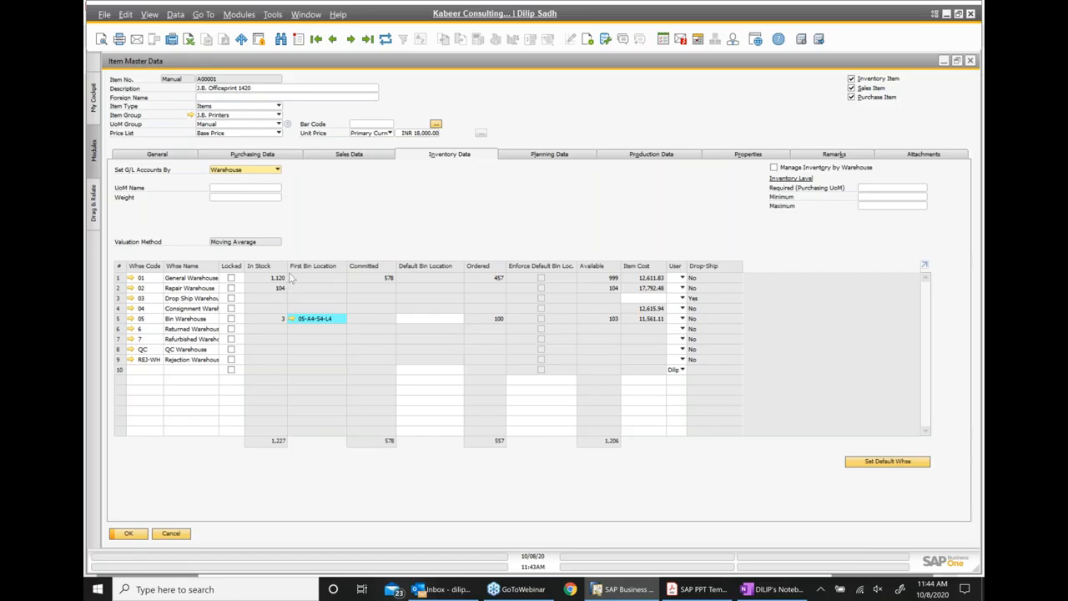
{"action": "left_click", "coordinate": [971, 60]}
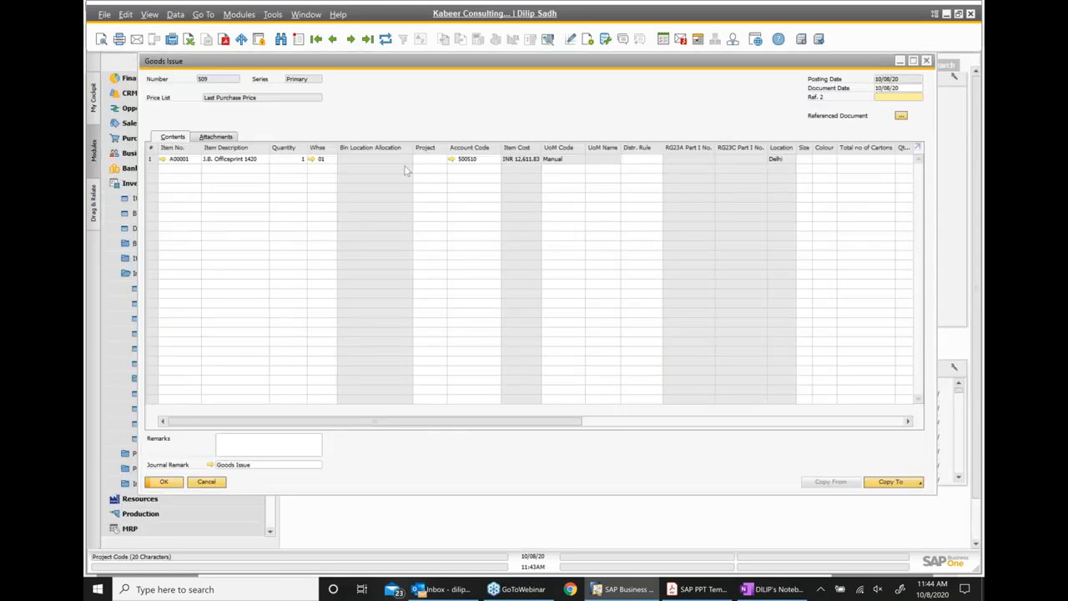
- View the journal entry of the posted goods issue for item A00001 twice, and close both the entry and the Goods Issue document
{"action": "right_click", "coordinate": [461, 119]}
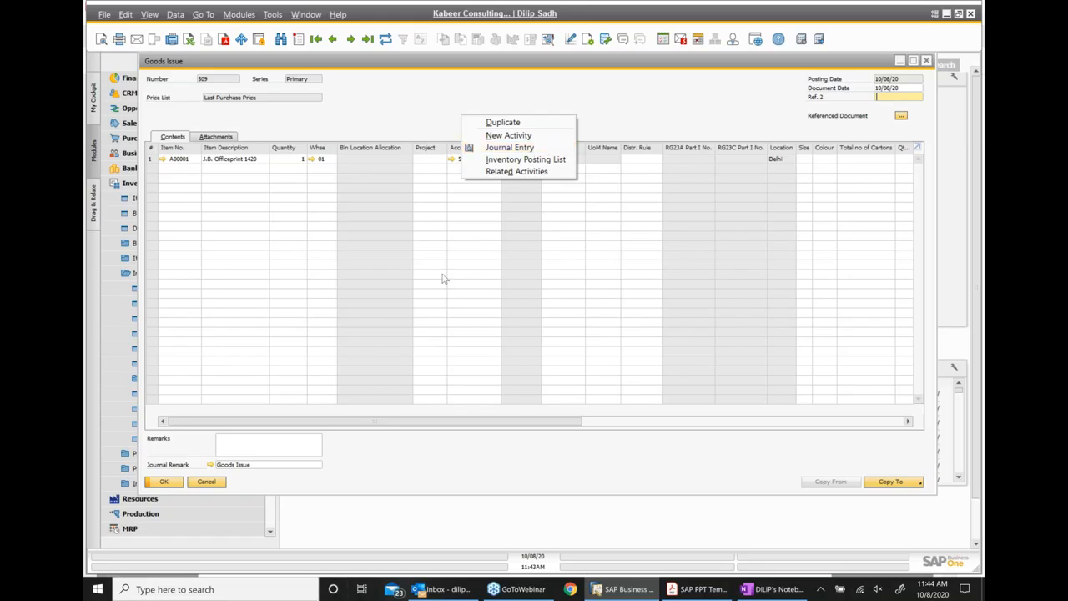
{"action": "left_click", "coordinate": [507, 148]}
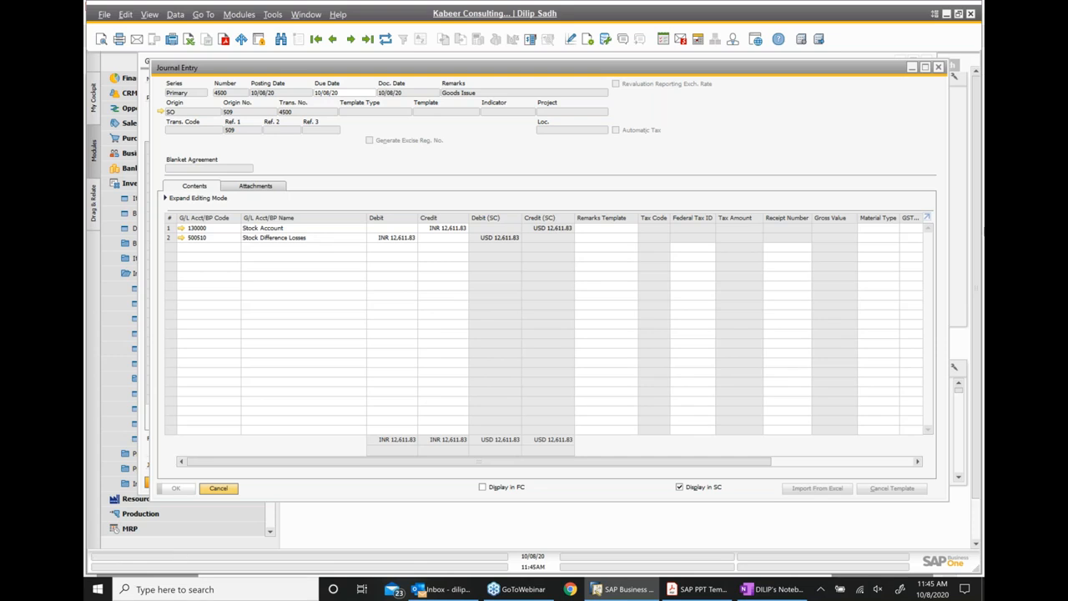
{"action": "left_click", "coordinate": [940, 68]}
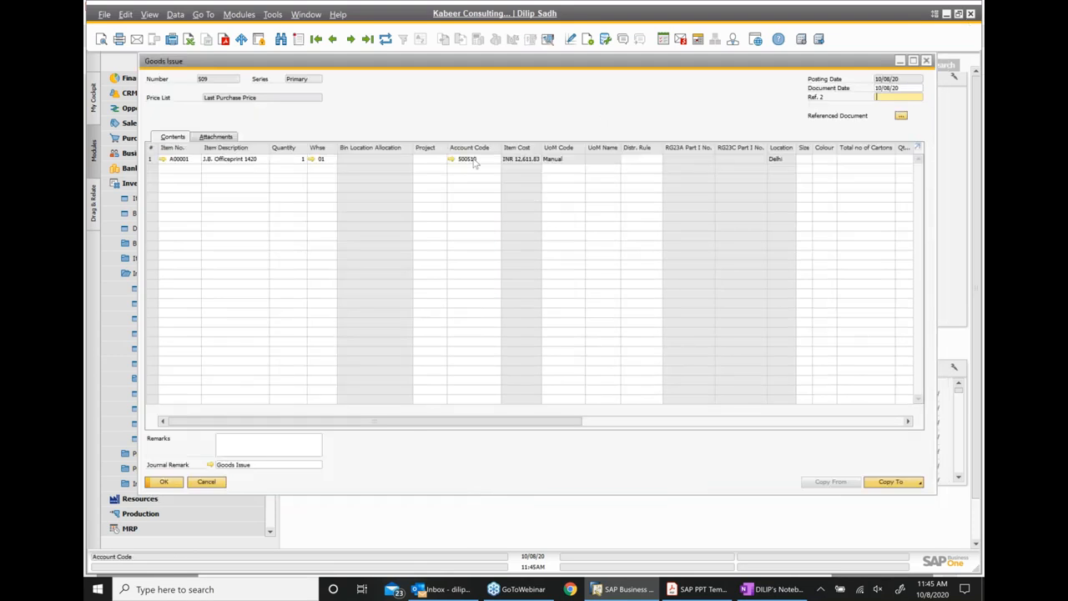
{"action": "right_click", "coordinate": [585, 92]}
{"action": "left_click", "coordinate": [632, 124]}
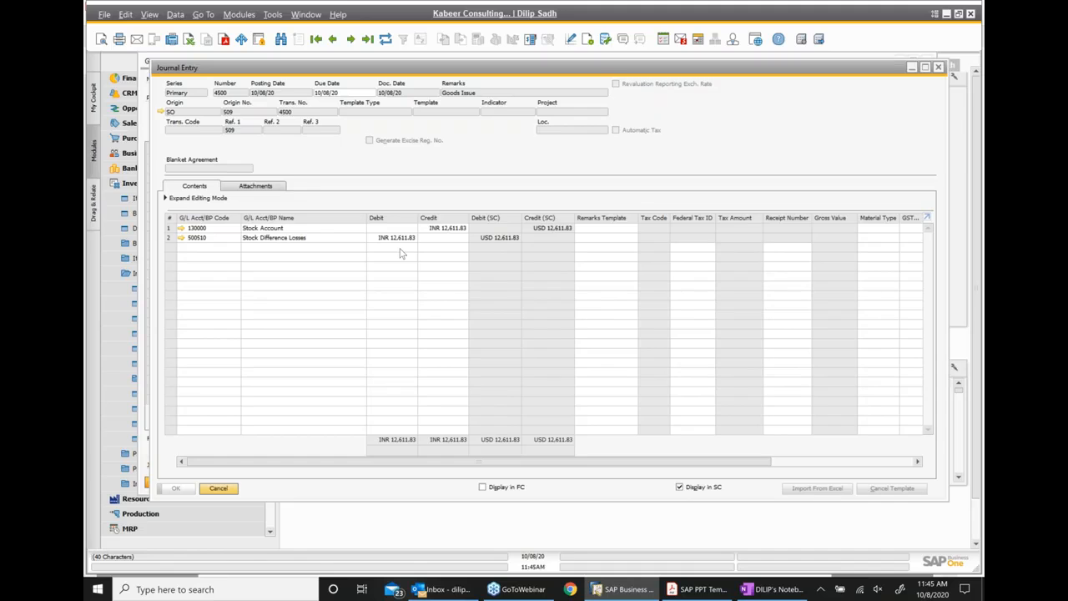
{"action": "left_click", "coordinate": [938, 67]}
{"action": "left_click", "coordinate": [928, 60]}
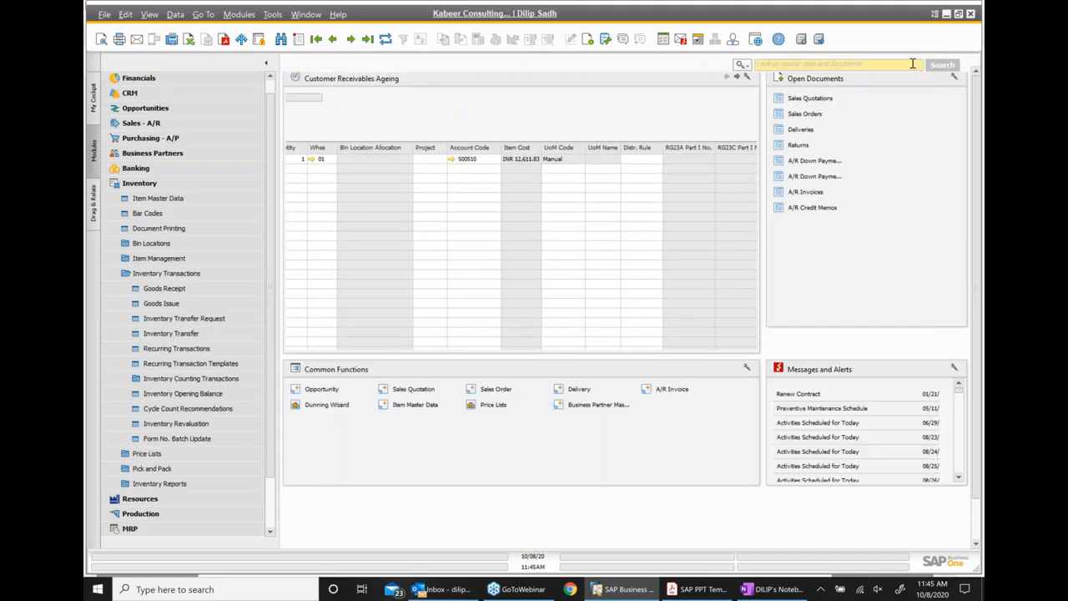
- Advance the PDF in Acrobat Reader to the Goods Receipts / Goods Issue slide and compare the blank forms of both documents in SAP Business One
{"action": "left_click", "coordinate": [708, 590]}
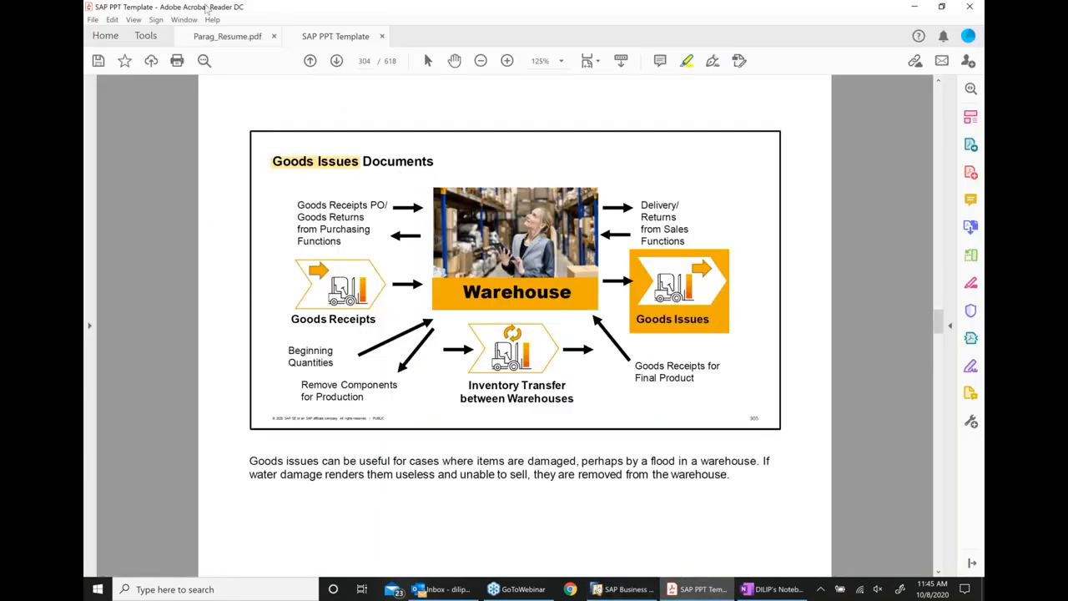
{"action": "left_click", "coordinate": [337, 61]}
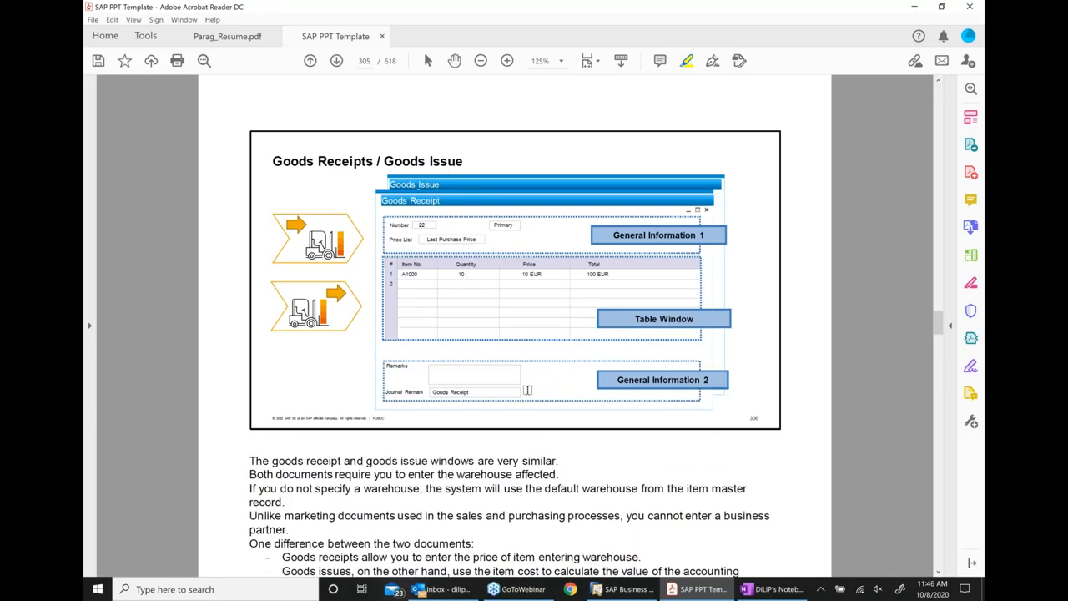
{"action": "left_click", "coordinate": [632, 591]}
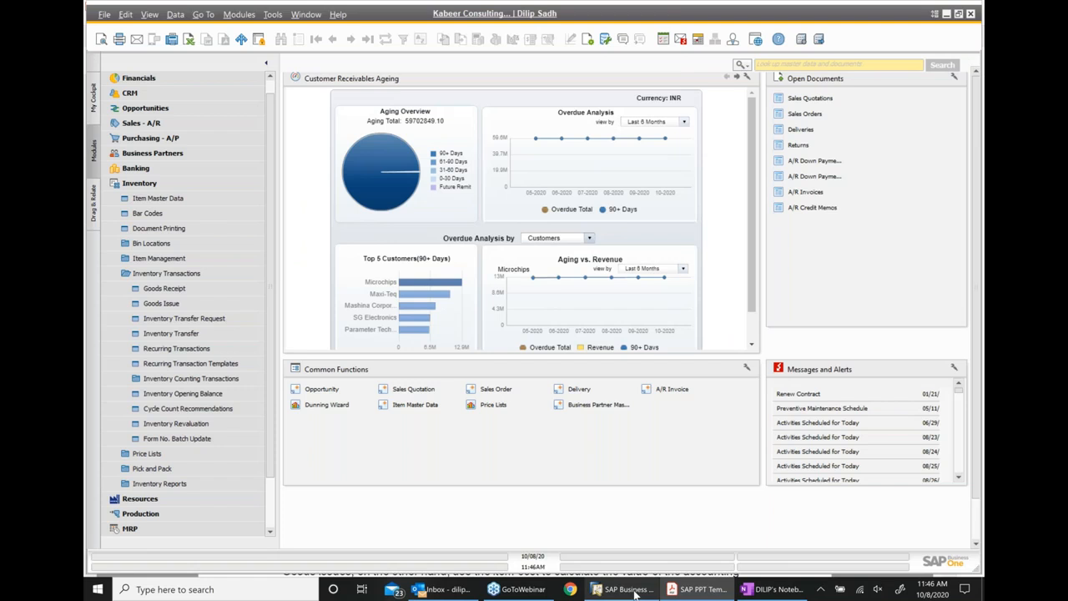
{"action": "left_click", "coordinate": [195, 302]}
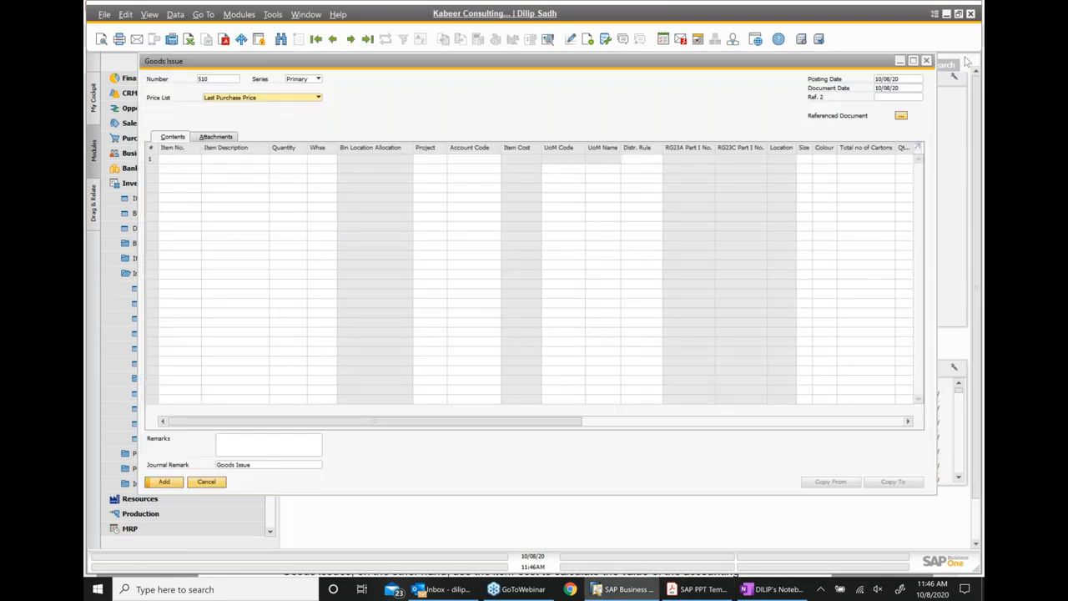
{"action": "left_click", "coordinate": [927, 61]}
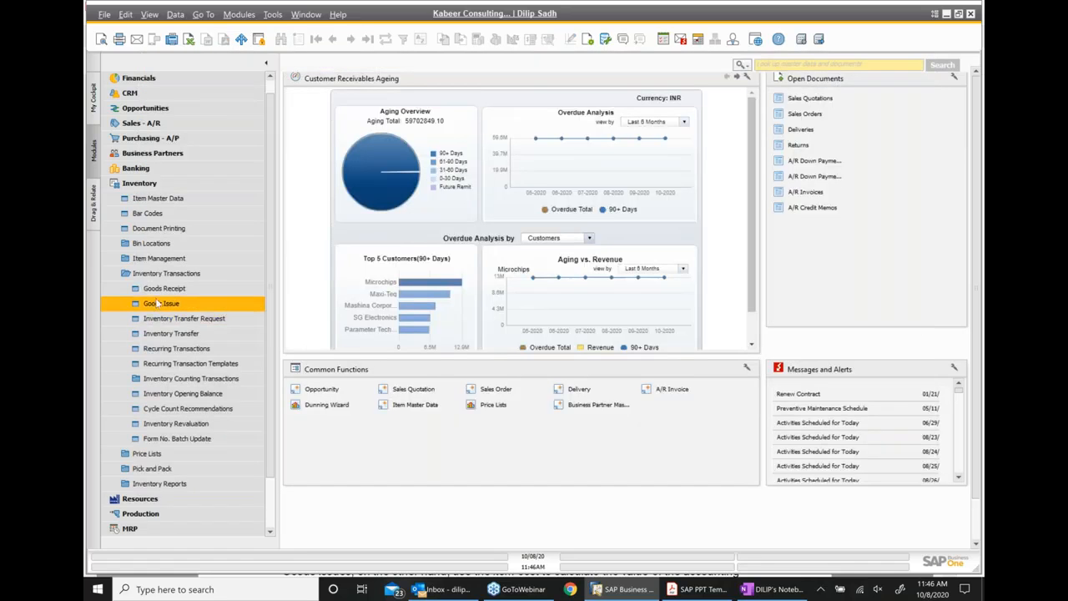
{"action": "left_click", "coordinate": [165, 288]}
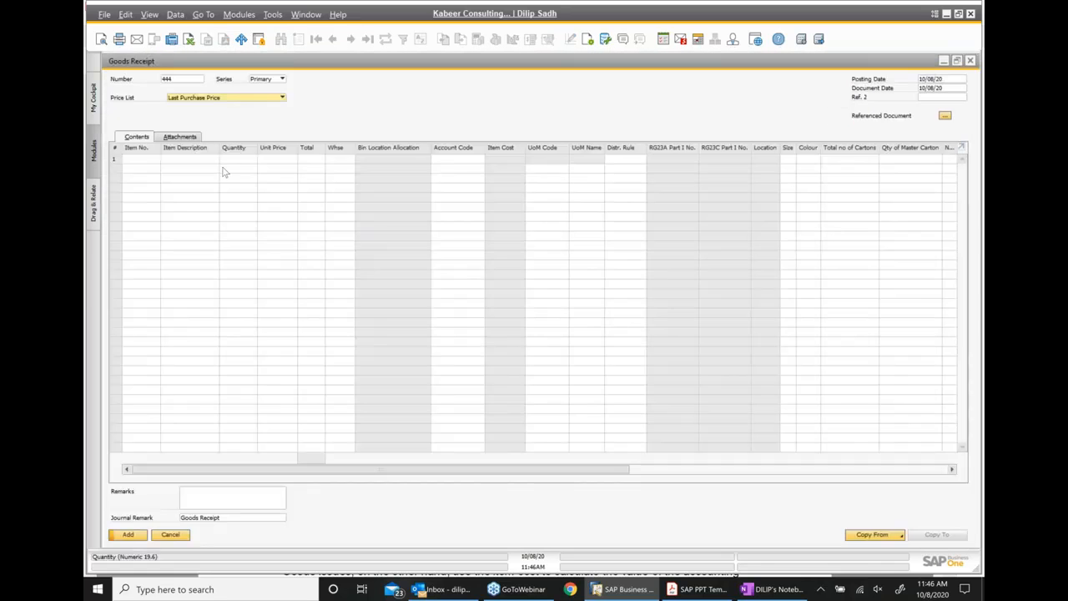
- Check the goods movement notes in OneNote, and advance the PDF in Acrobat Reader to the Inventory Postings slide
{"action": "left_click", "coordinate": [751, 588]}
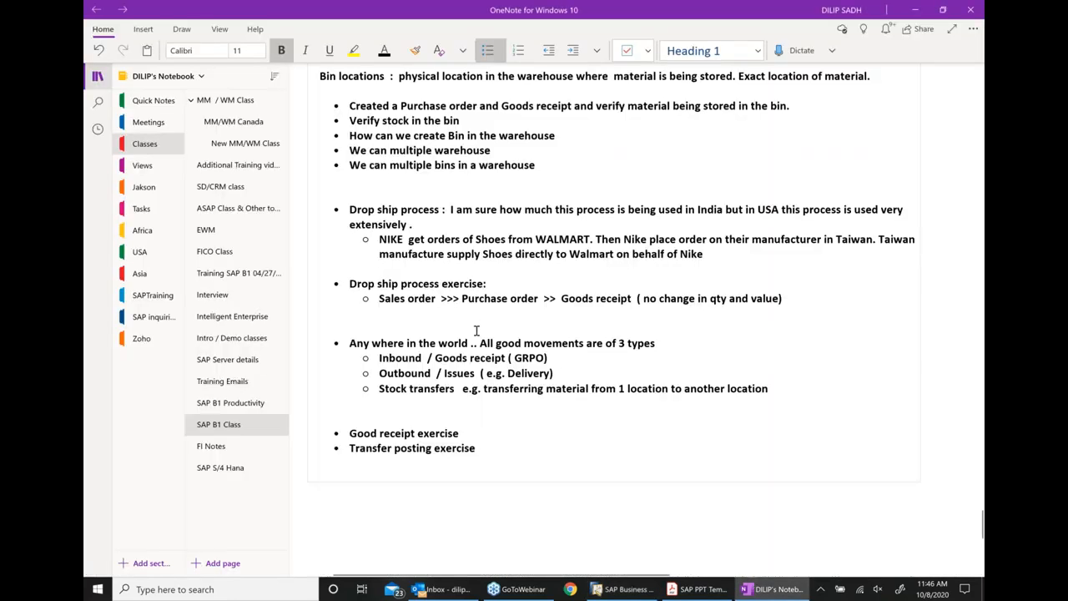
{"action": "left_click", "coordinate": [702, 589]}
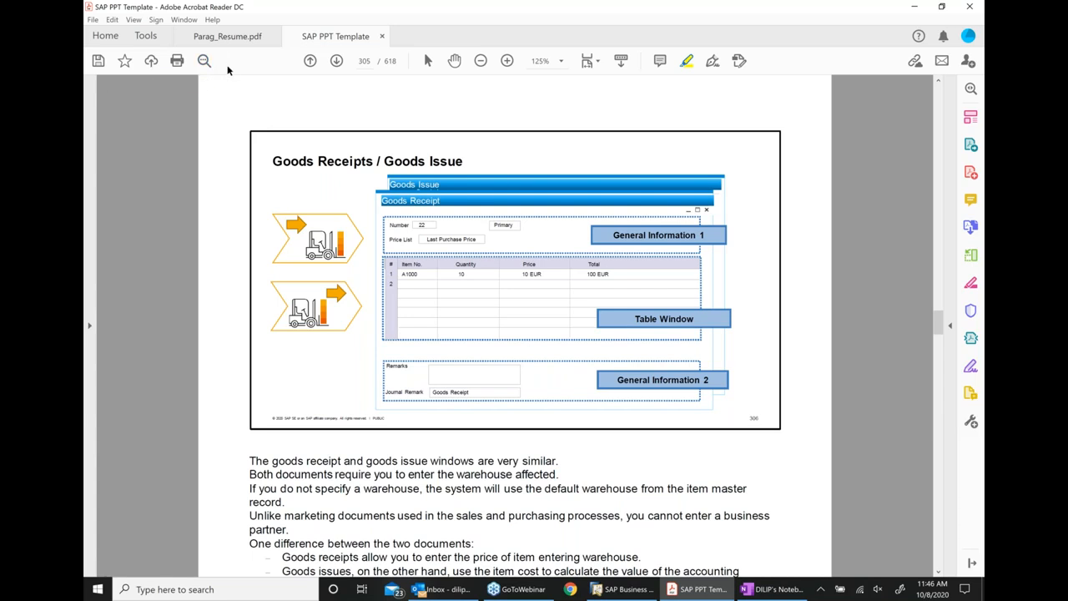
{"action": "left_click", "coordinate": [338, 61]}
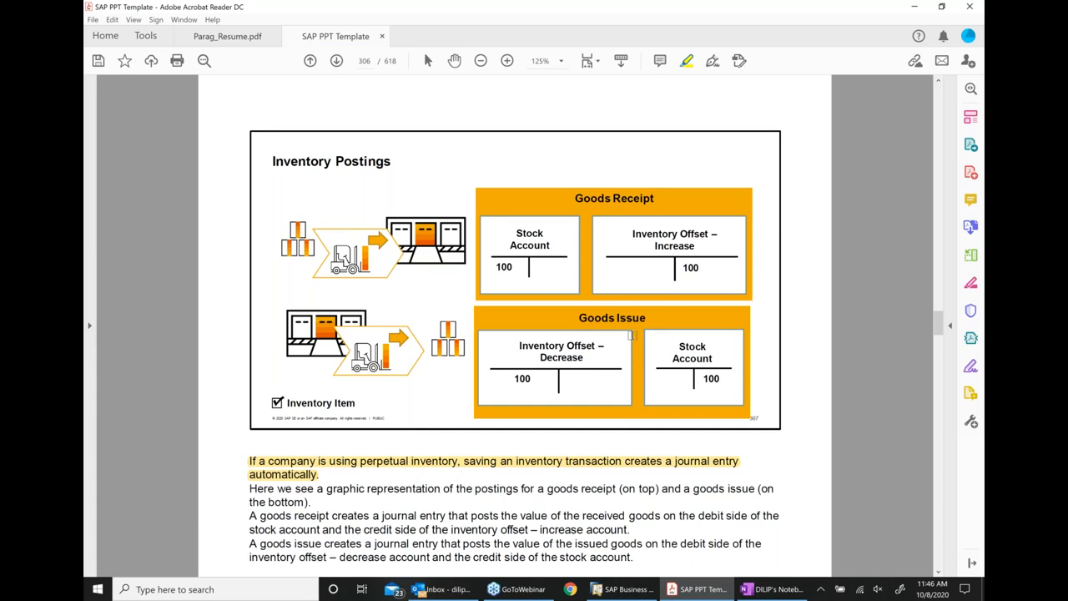
- In SAP Business One, bring up the previous goods receipt, view its journal entry, and close both windows
{"action": "left_click", "coordinate": [625, 589]}
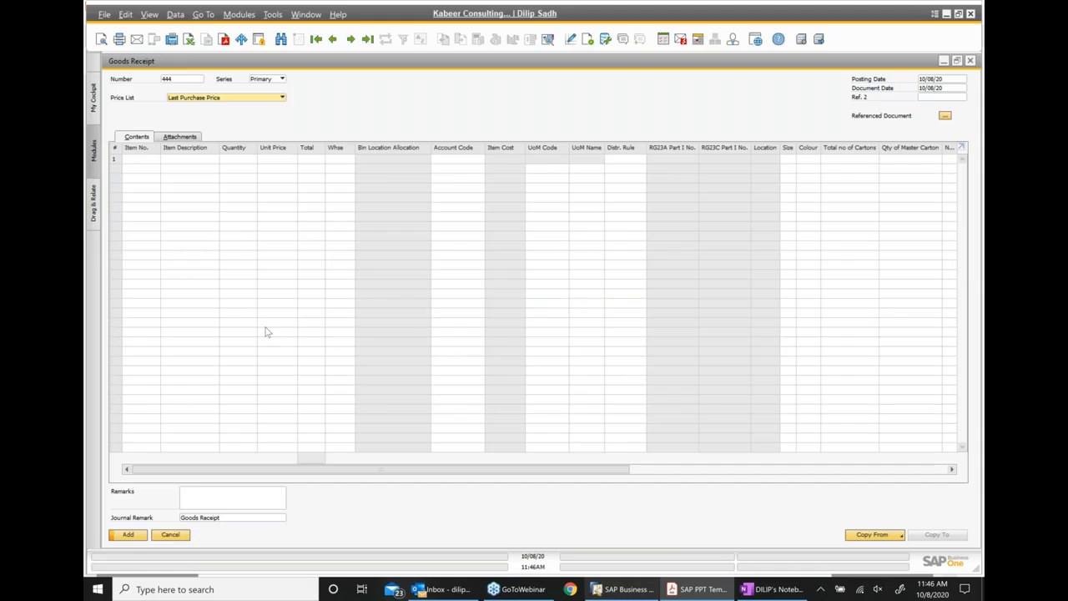
{"action": "left_click", "coordinate": [333, 39]}
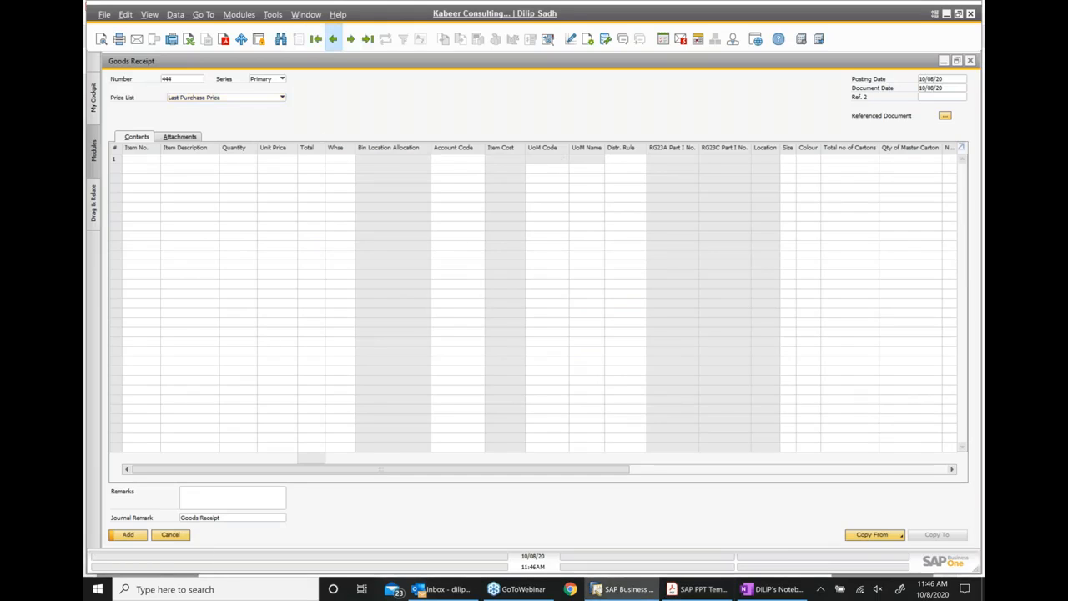
{"action": "right_click", "coordinate": [497, 115]}
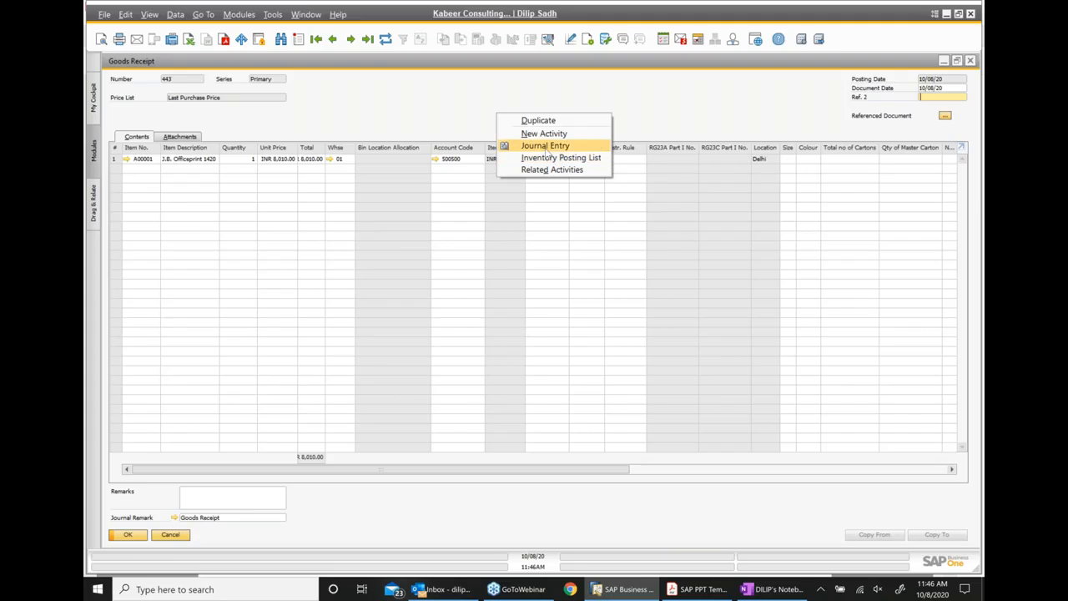
{"action": "left_click", "coordinate": [547, 152]}
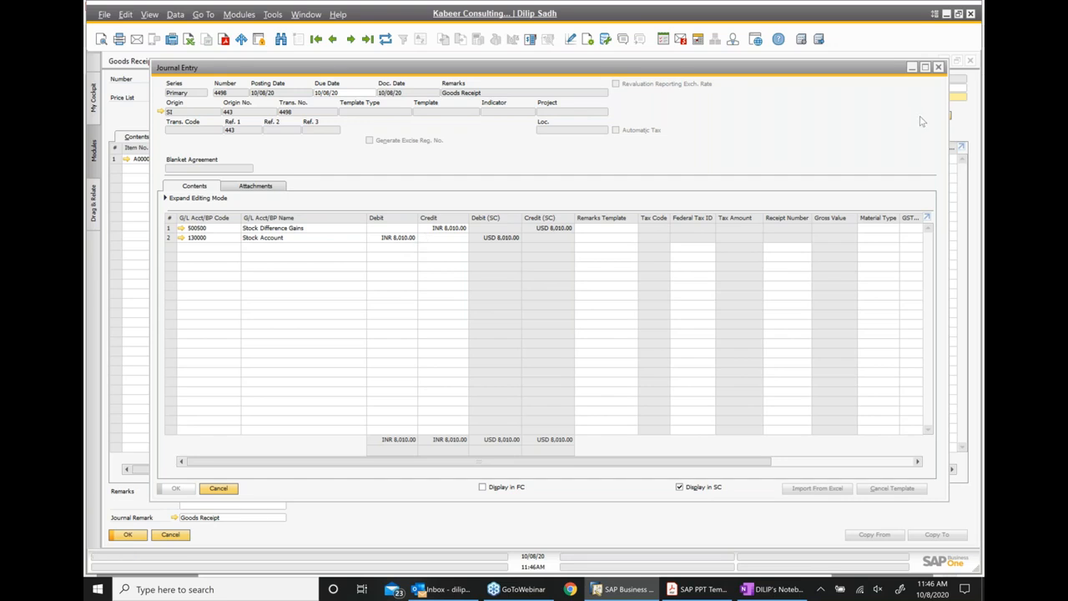
{"action": "left_click", "coordinate": [938, 67]}
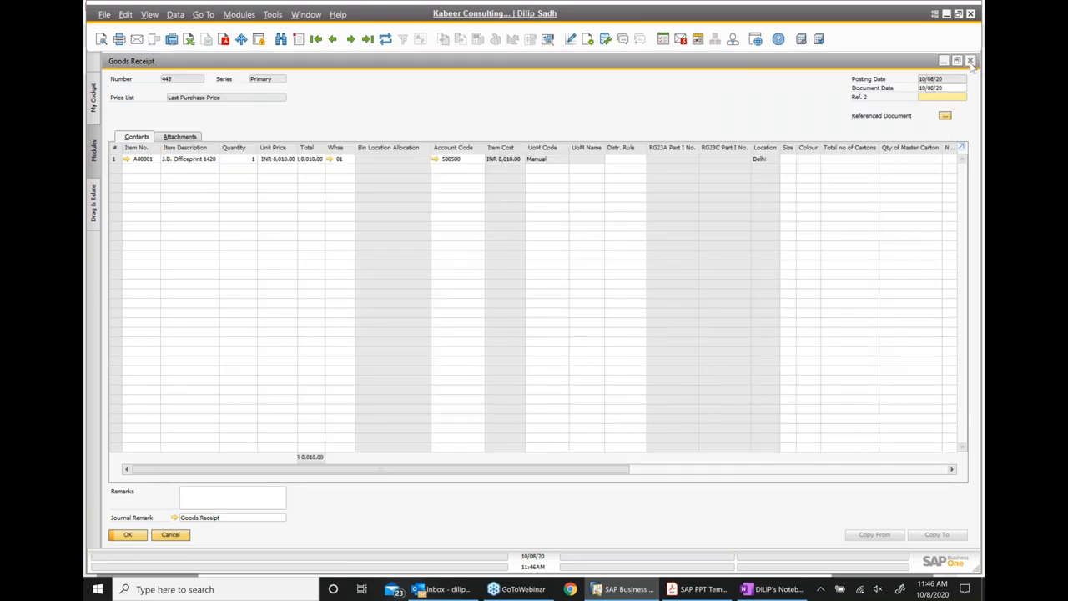
{"action": "left_click", "coordinate": [970, 60]}
- Bring up the last goods issue document again, examine the accounts in its journal entry, and close both windows
{"action": "left_click", "coordinate": [158, 304]}
{"action": "left_click", "coordinate": [332, 40]}
{"action": "right_click", "coordinate": [497, 104]}
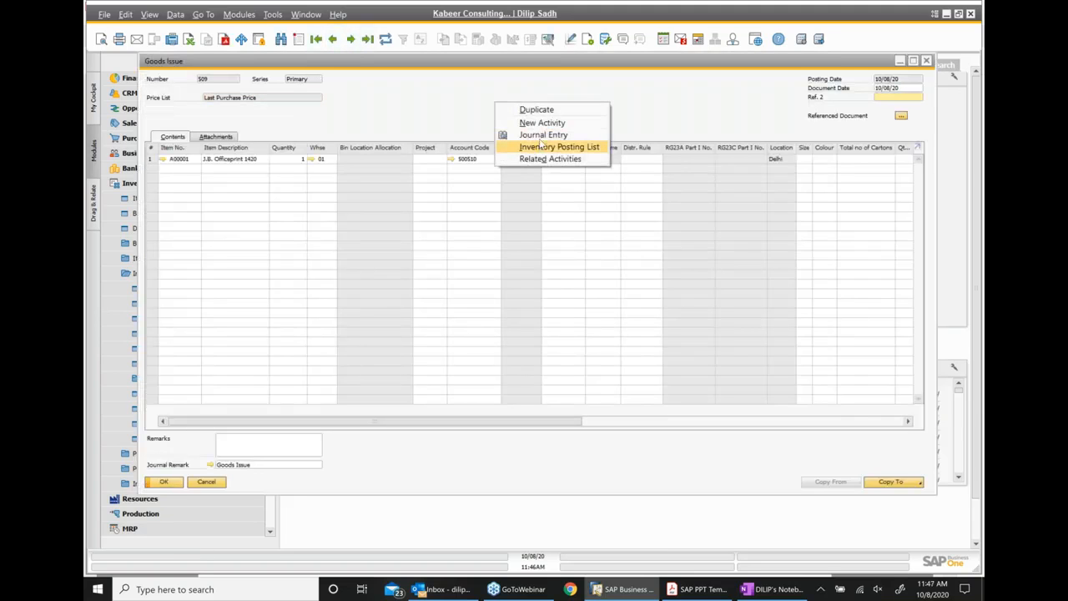
{"action": "left_click", "coordinate": [543, 134]}
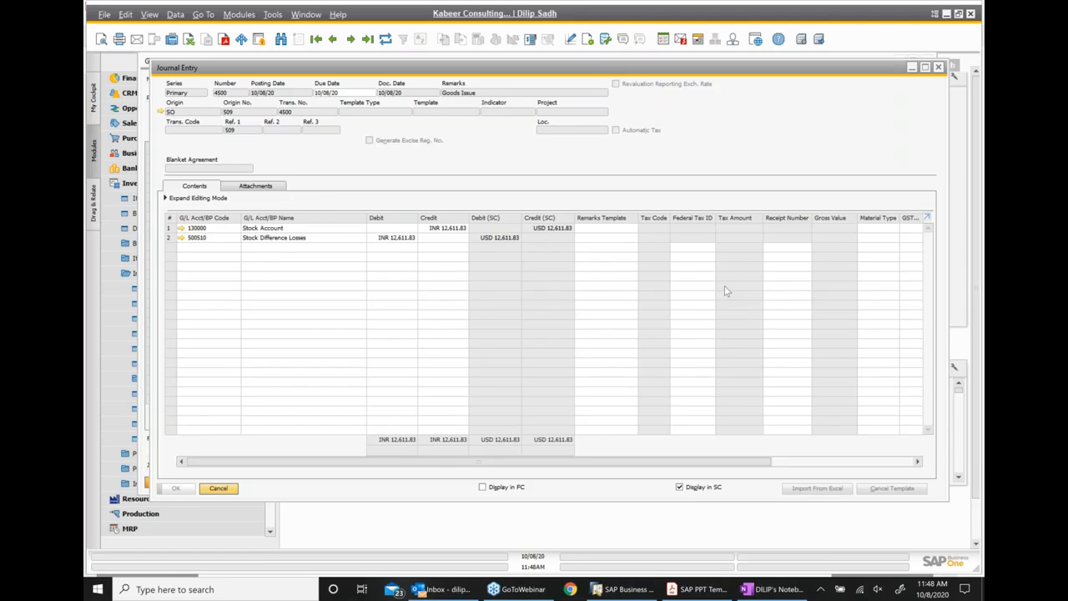
{"action": "left_click", "coordinate": [939, 68]}
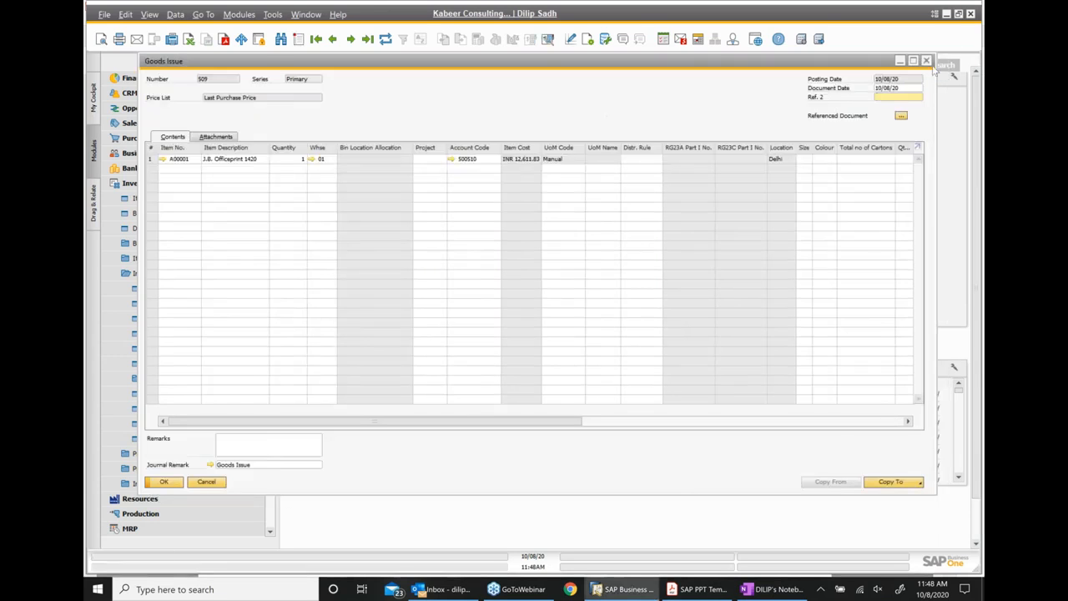
{"action": "left_click", "coordinate": [927, 62]}
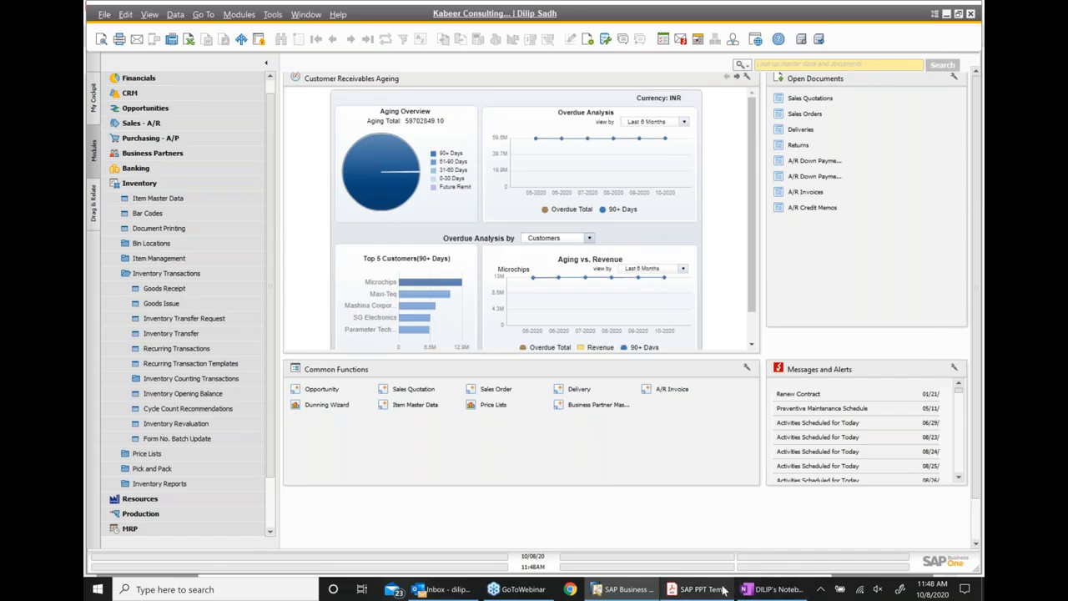
- Highlight the title "Inventory Postings" on the current slide of the PDF in Acrobat Reader
{"action": "left_click", "coordinate": [723, 589]}
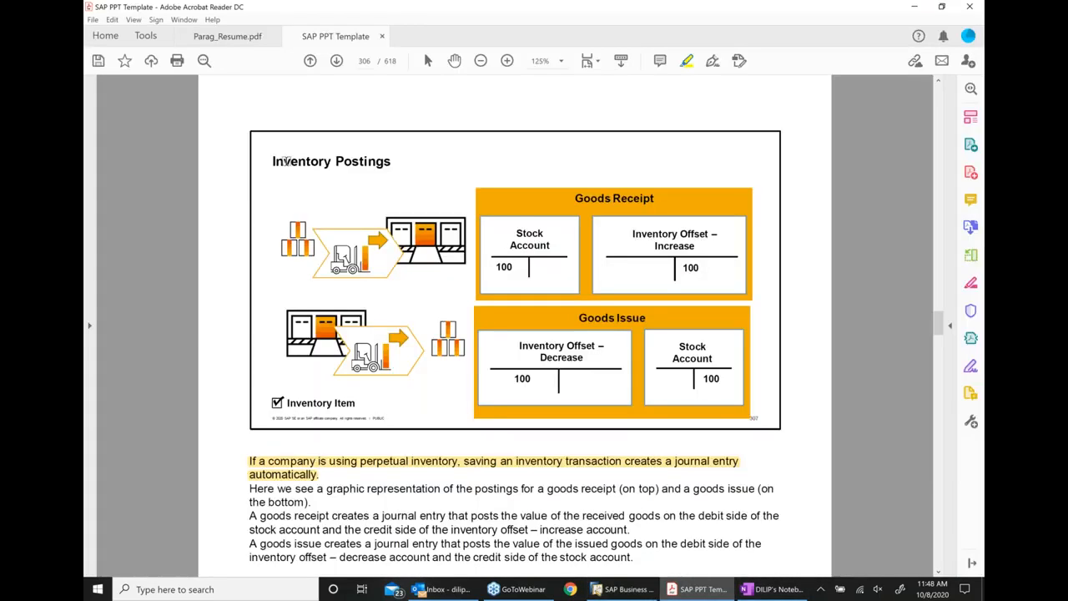
{"action": "left_click_drag", "start_coordinate": [274, 161], "coordinate": [411, 166]}
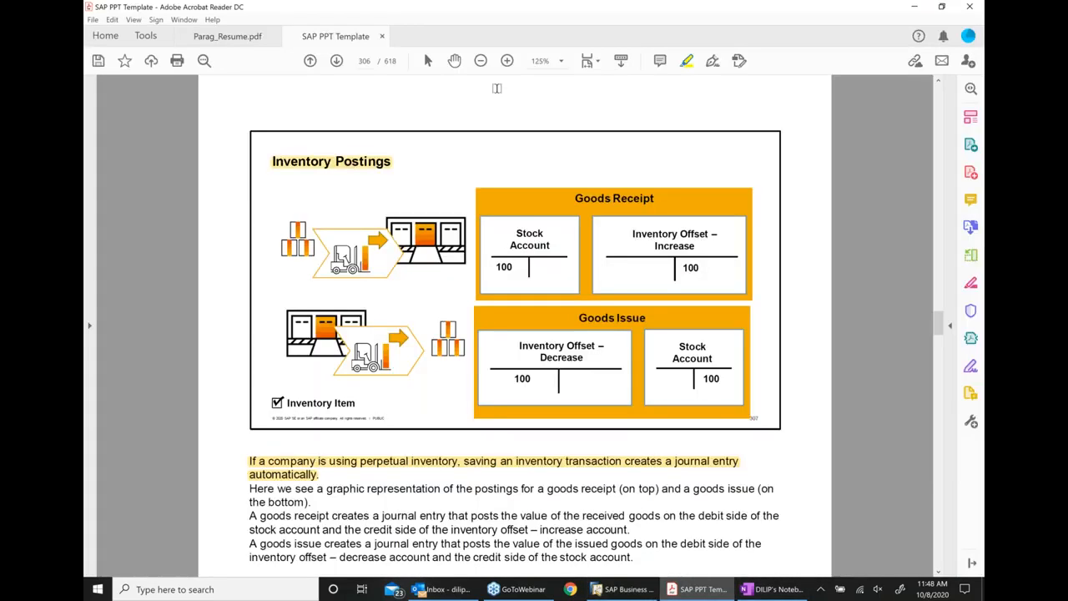
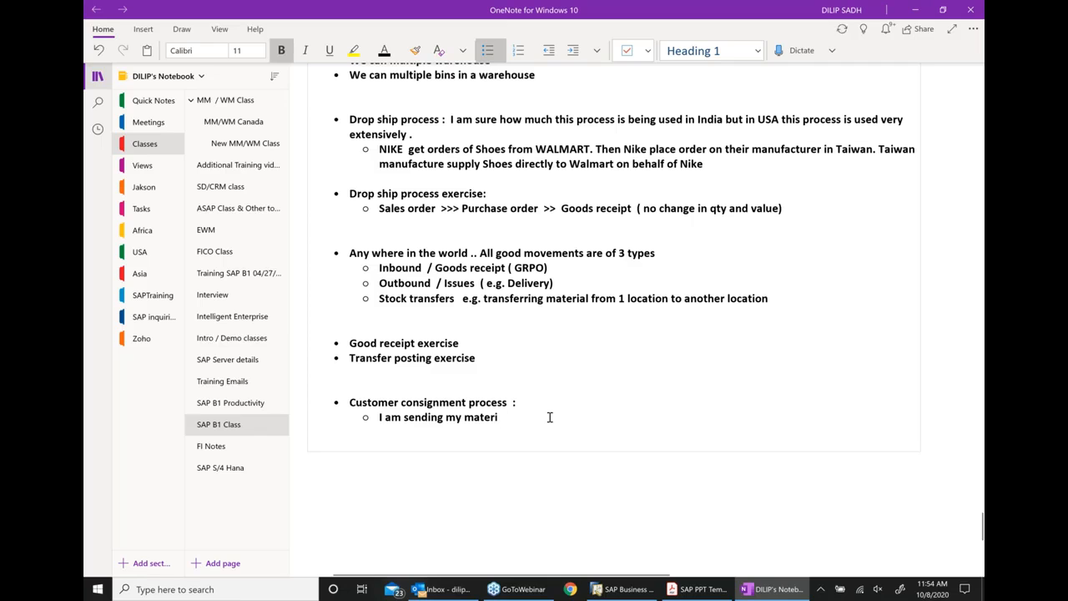
- In the OneNote consignment notes, complete "I am sending my material to customer" and add "Once customer consumes the inventory then we will do billing", correctly spelled
{"action": "type", "text": "tomer"}
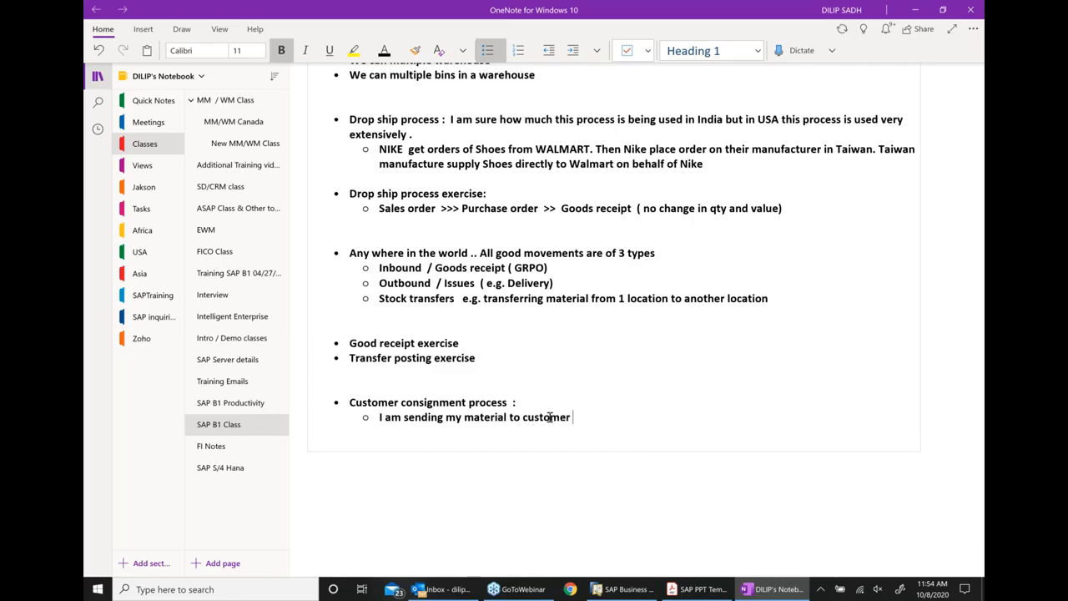
{"action": "key", "text": "Return"}
{"action": "type", "text": "Once custo"}
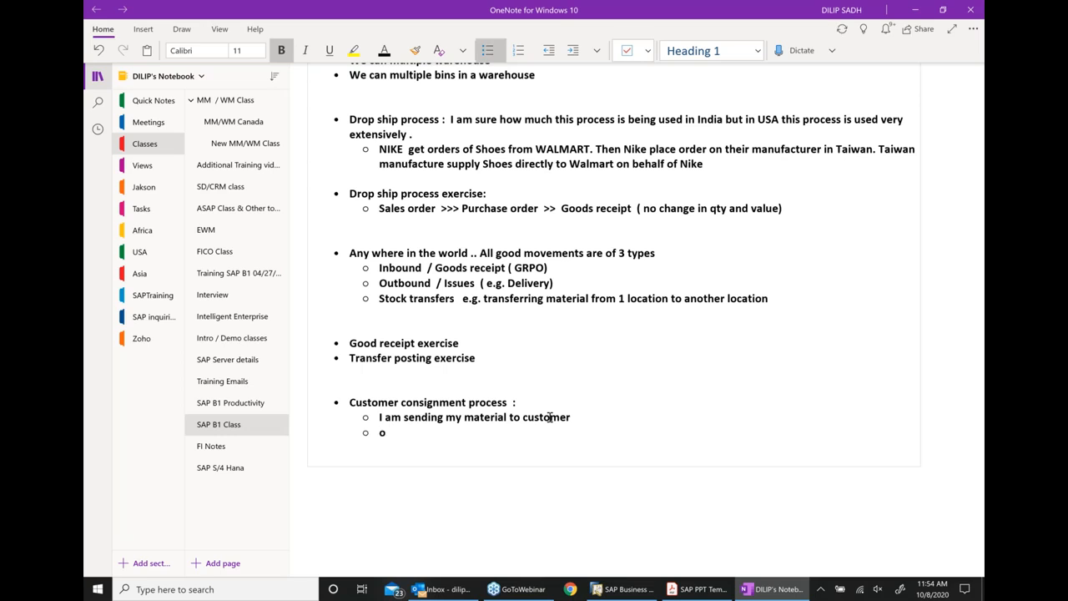
{"action": "type", "text": "mer cons"}
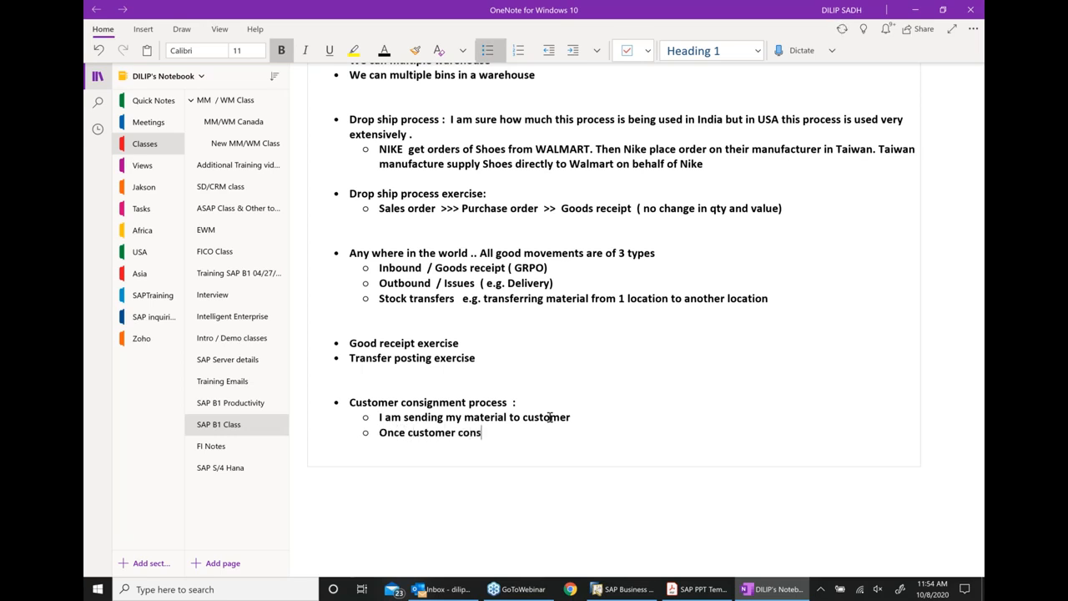
{"action": "type", "text": "umes the inventiry"}
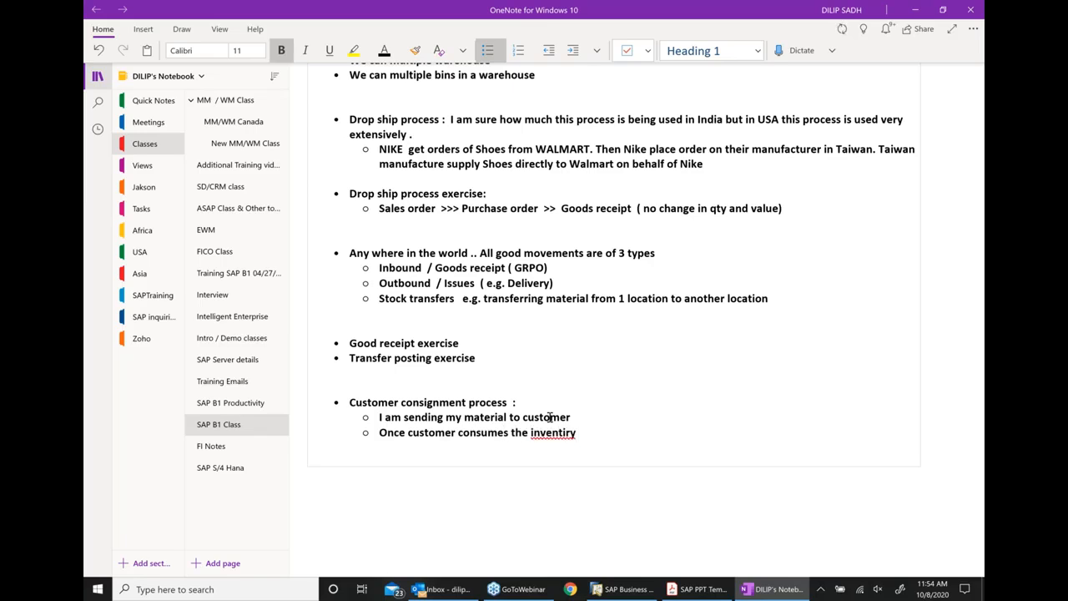
{"action": "type", "text": " then we will do billiing"}
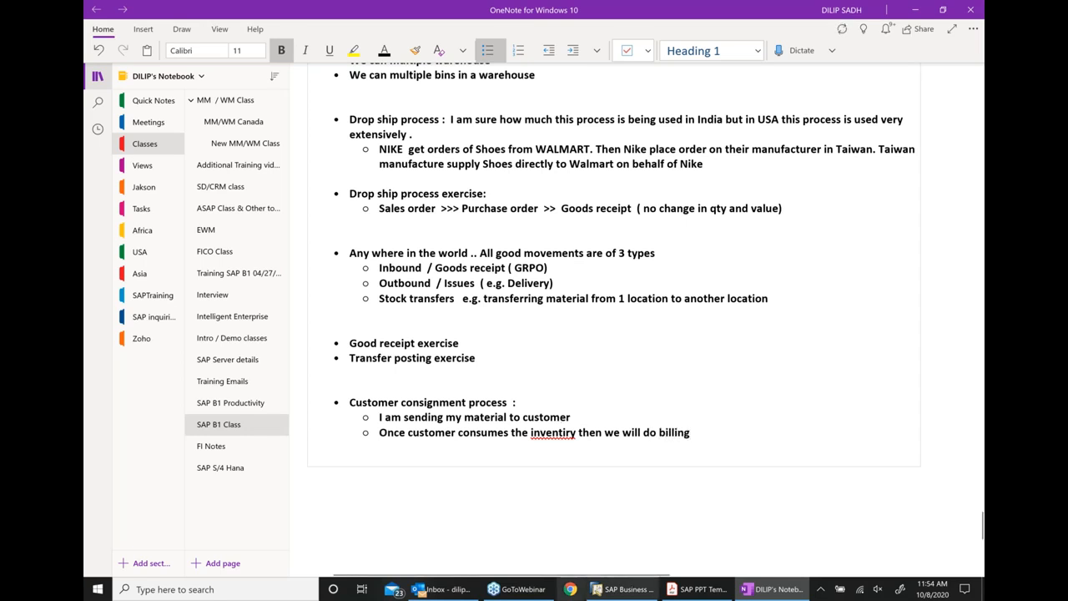
{"action": "right_click", "coordinate": [554, 433]}
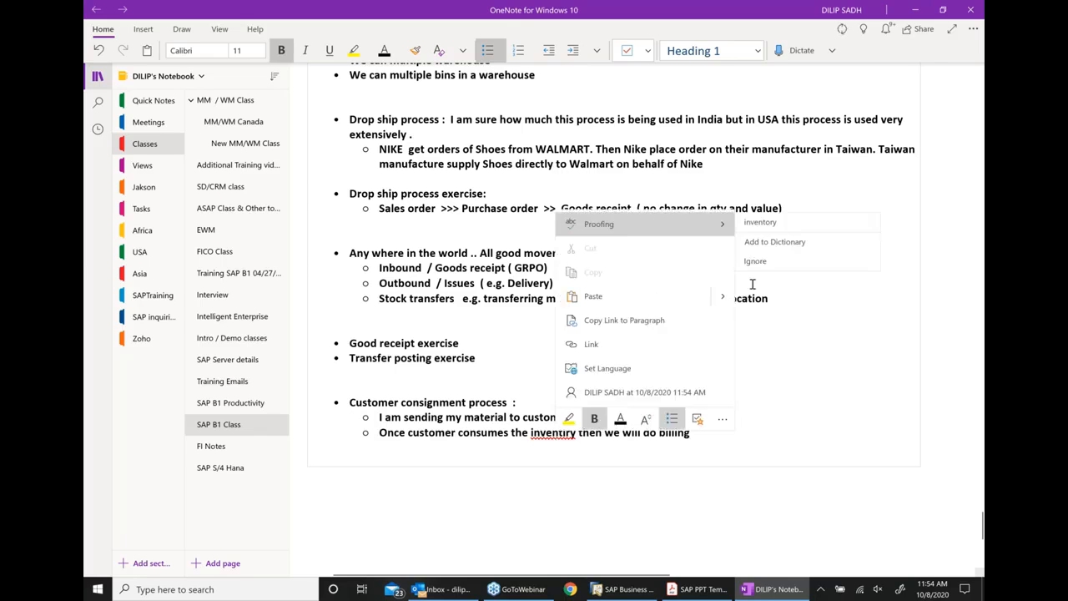
{"action": "left_click", "coordinate": [759, 222]}
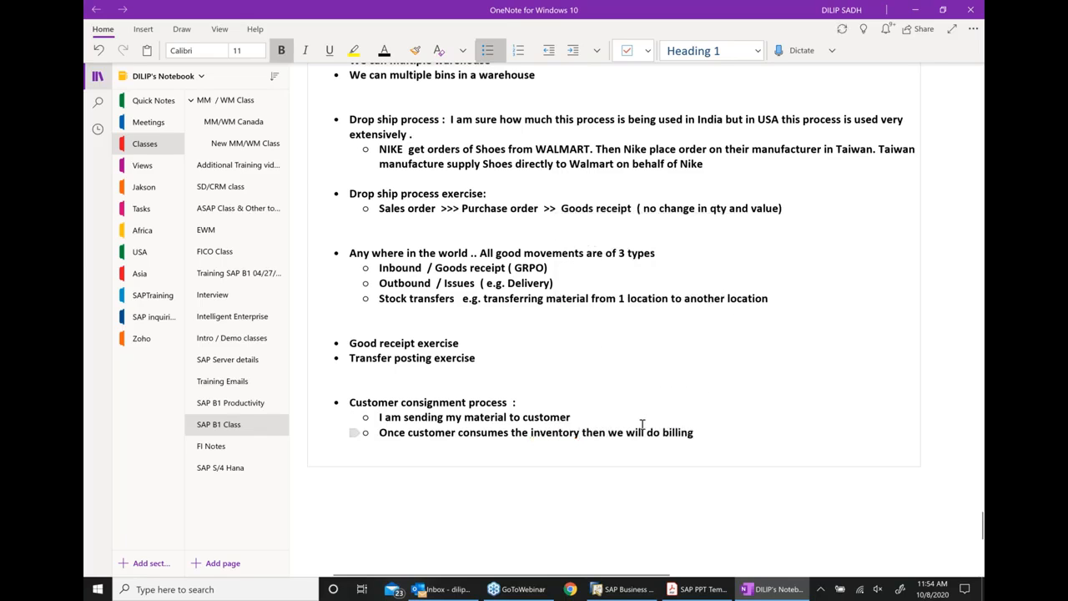
- Remove the bold formatting from the two sub-bullets under "Customer consignment process"
{"action": "left_click_drag", "start_coordinate": [695, 432], "coordinate": [378, 416]}
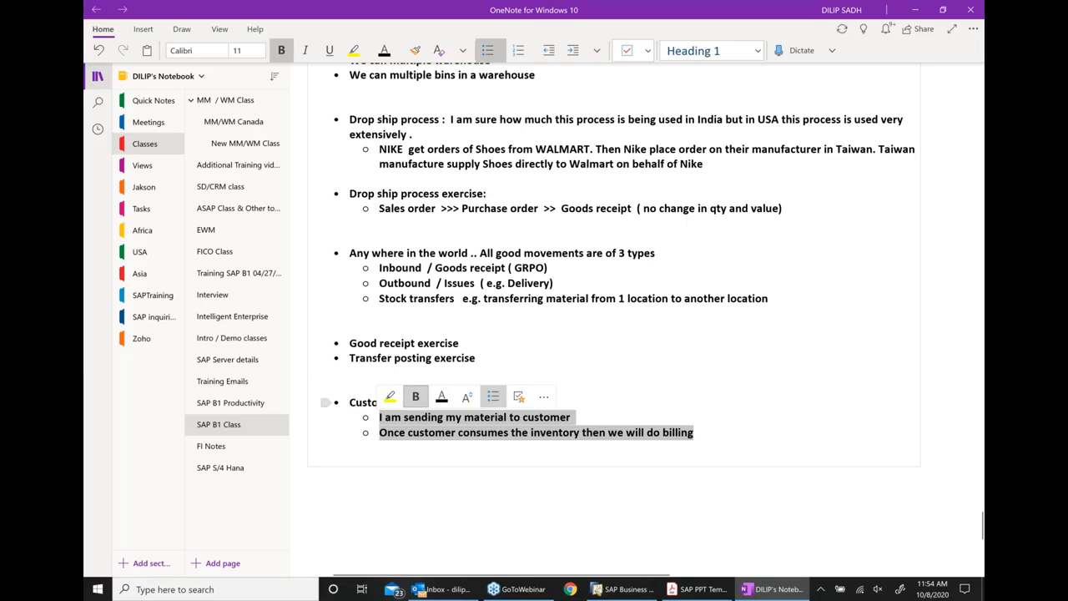
{"action": "key", "text": "ctrl+b"}
{"action": "left_click", "coordinate": [756, 440]}
{"action": "scroll", "coordinate": [756, 440], "scroll_direction": "down", "scroll_amount": 2}
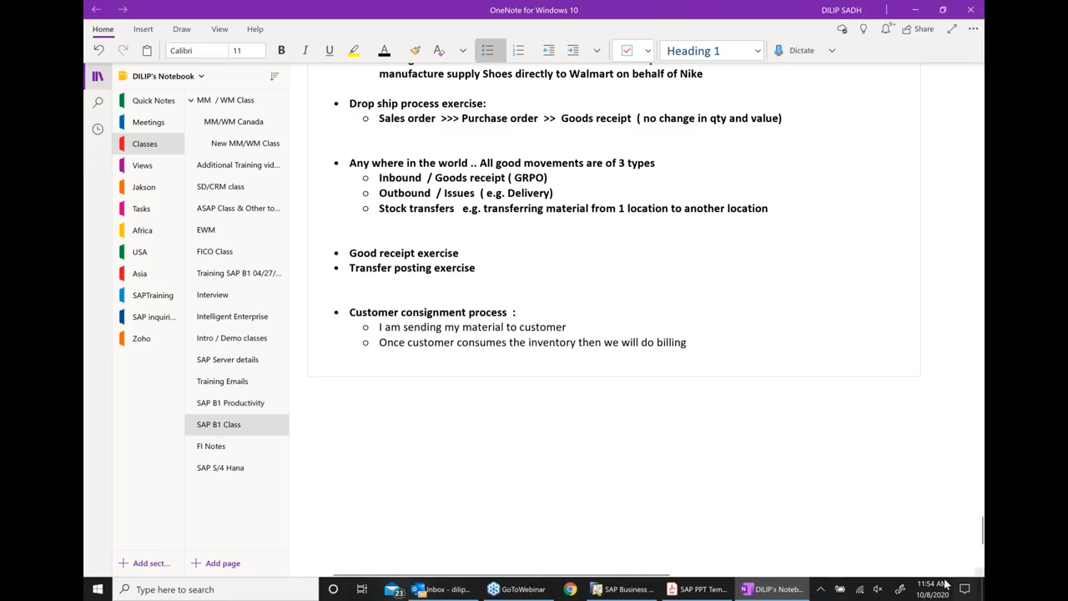
- Switch to SAP Business One and start a new inventory transfer for the business partner Microchips
{"action": "left_click", "coordinate": [618, 589]}
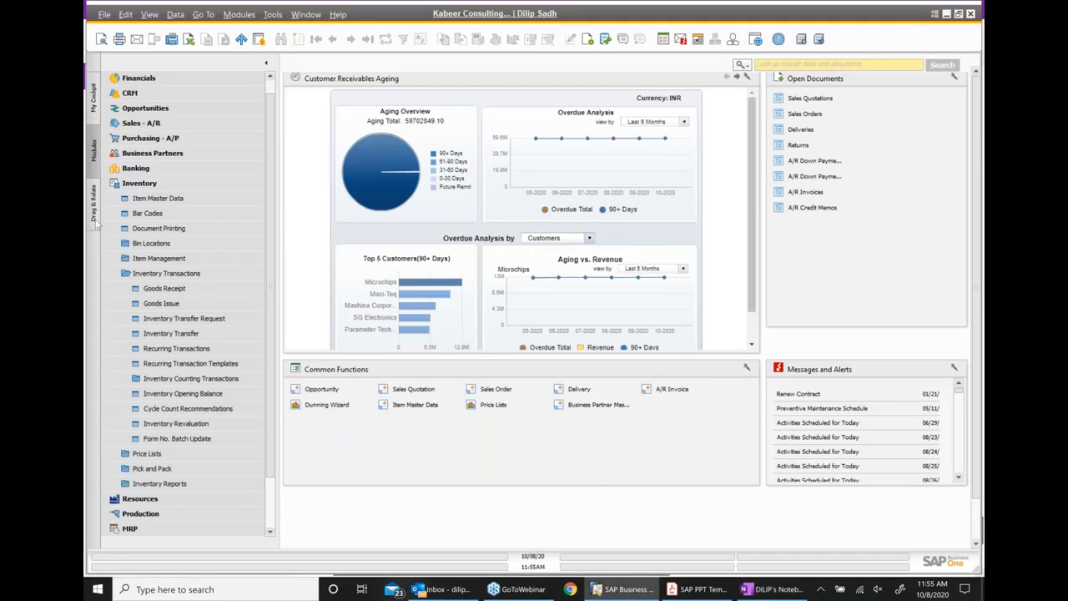
{"action": "left_click", "coordinate": [177, 334]}
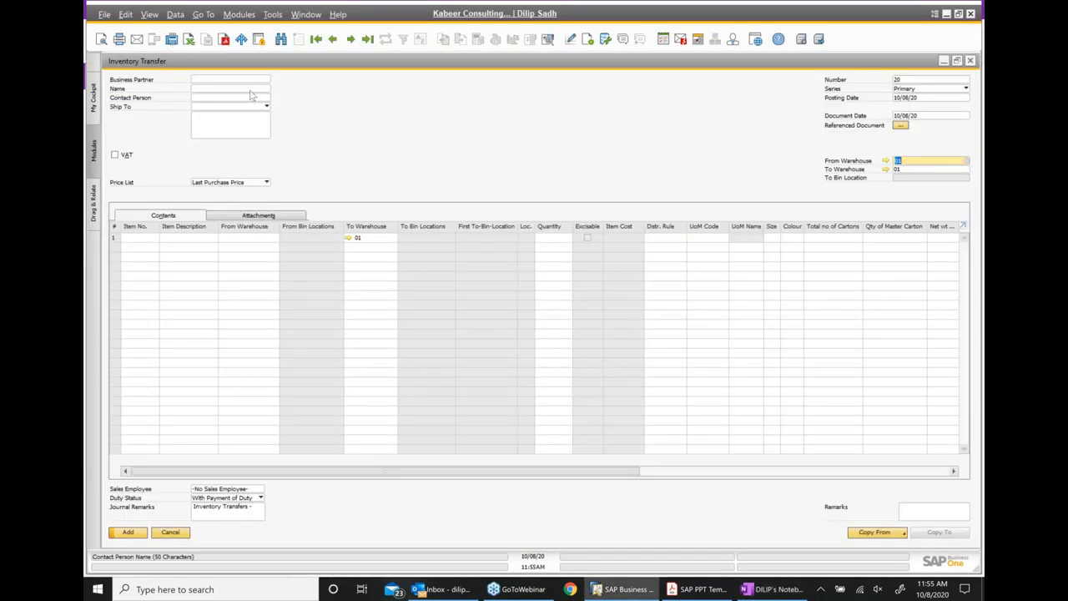
{"action": "left_click", "coordinate": [255, 81]}
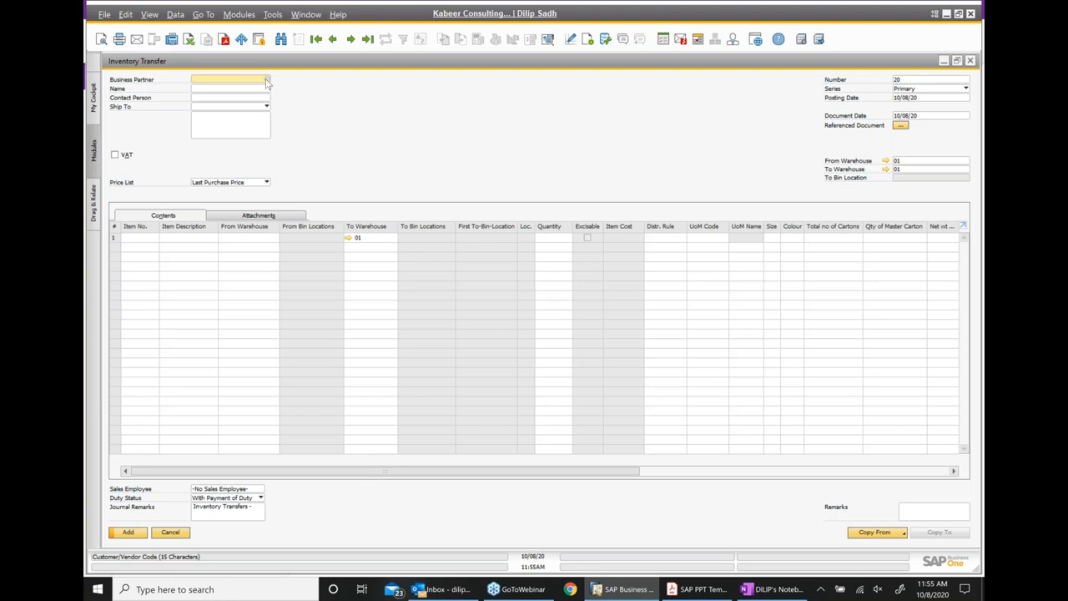
{"action": "left_click", "coordinate": [267, 80]}
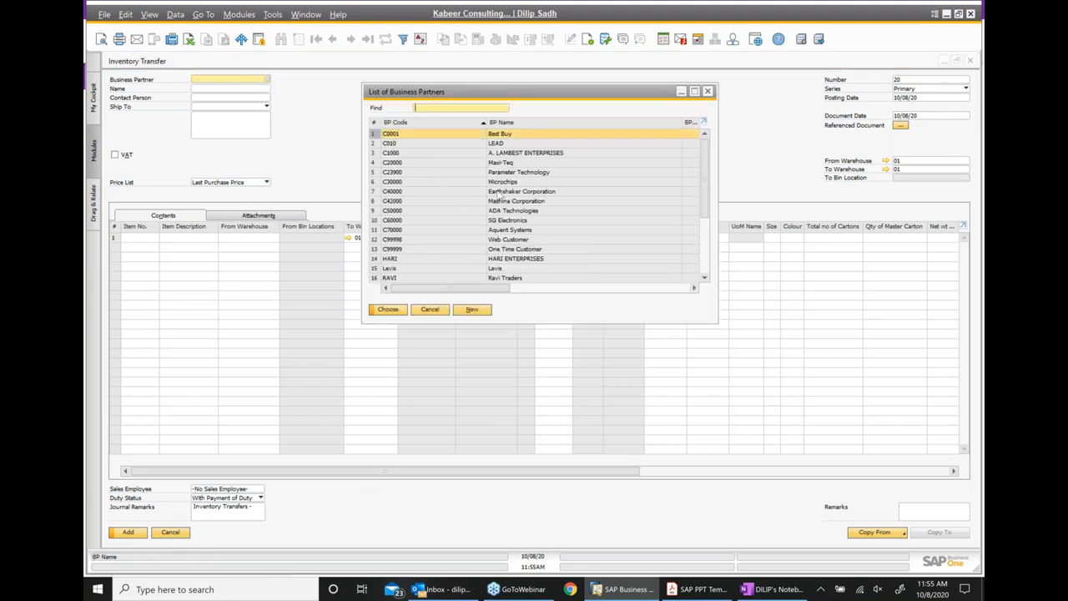
{"action": "double_click", "coordinate": [503, 184]}
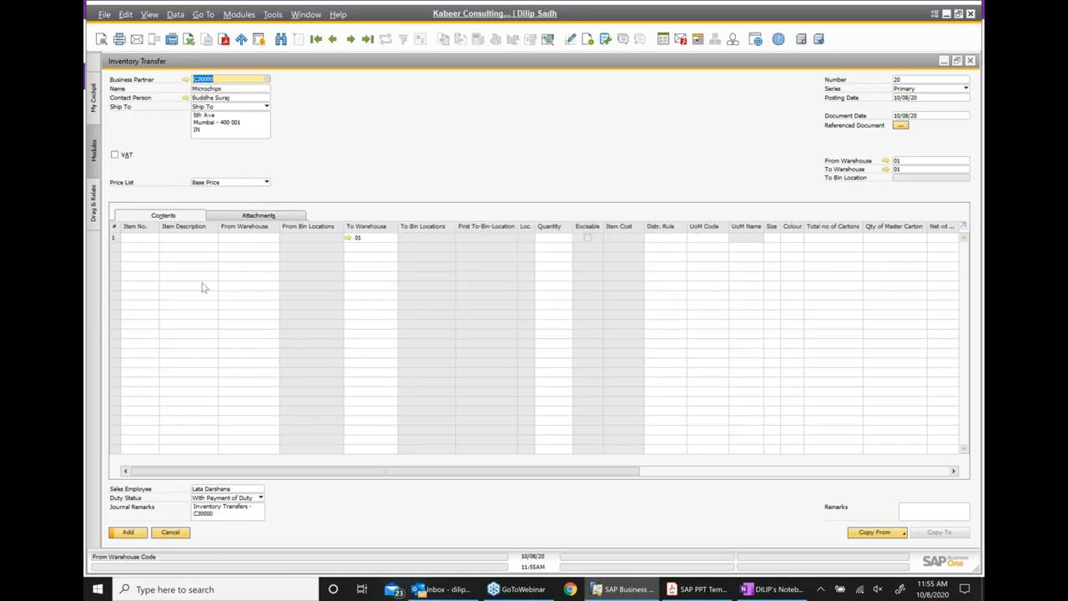
- Enter item A00001, J.B. Officeprint 1420, in the first row of the inventory transfer
{"action": "left_click", "coordinate": [139, 239]}
{"action": "left_click", "coordinate": [154, 238]}
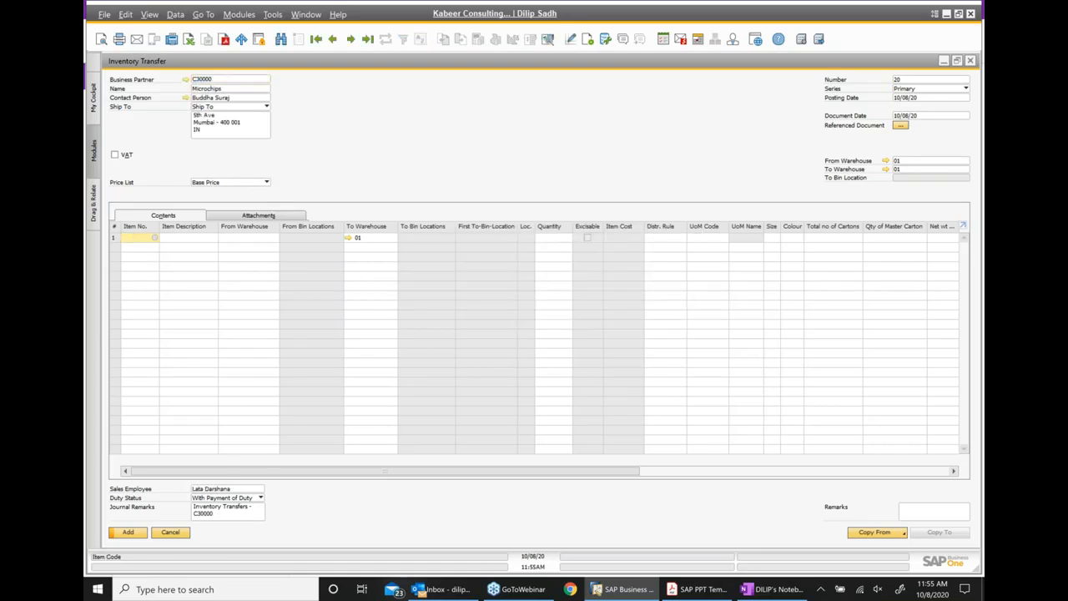
{"action": "double_click", "coordinate": [242, 266]}
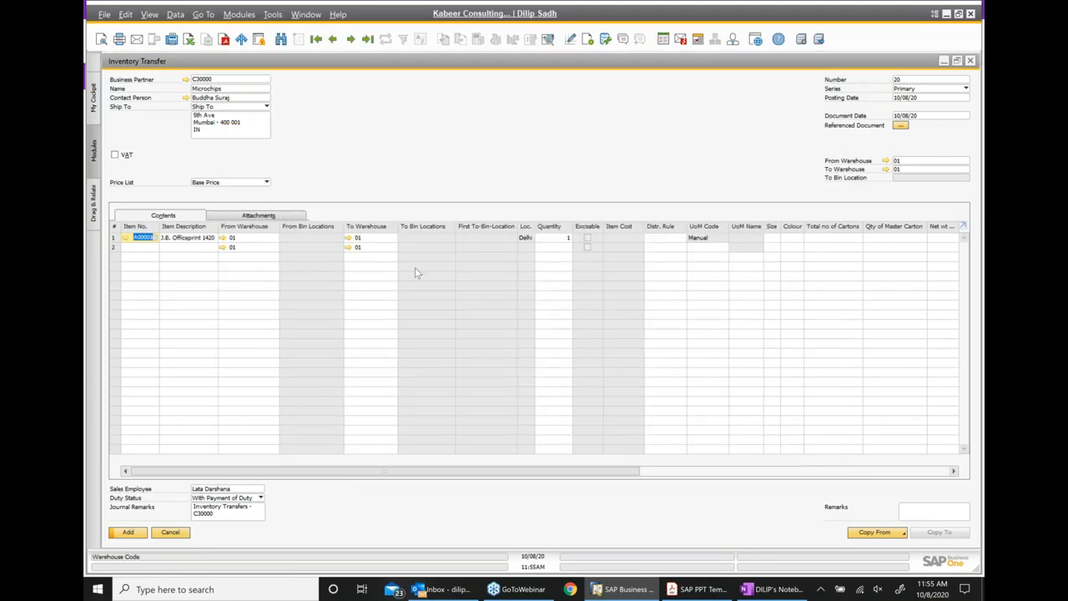
- Set the transfer's header From Warehouse to 04, Consignment Warehouse, and apply it to the existing line
{"action": "left_click", "coordinate": [964, 161]}
{"action": "left_click", "coordinate": [966, 164]}
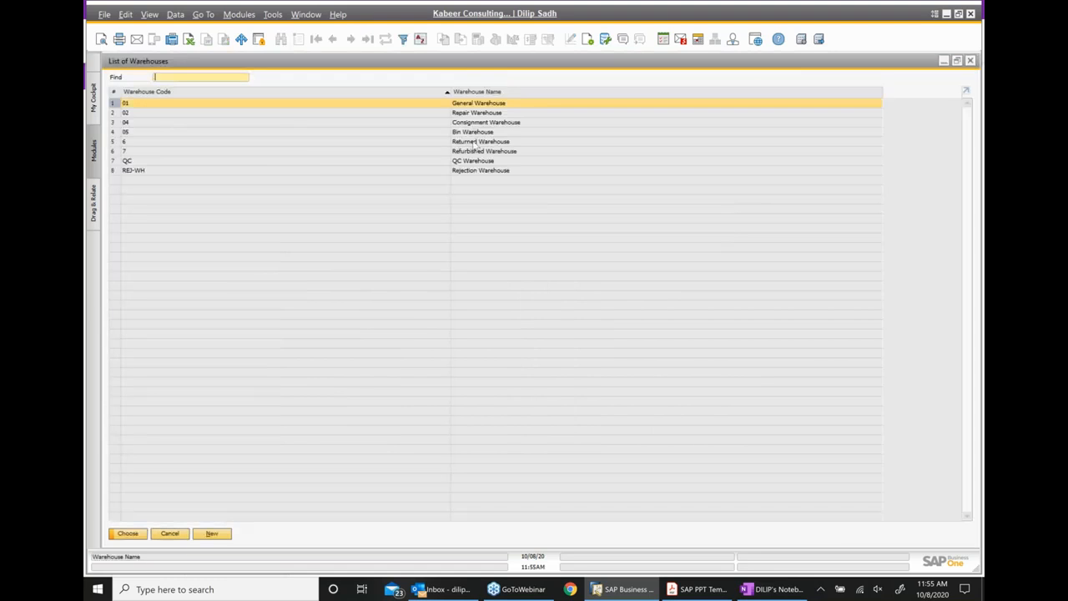
{"action": "left_click", "coordinate": [478, 122]}
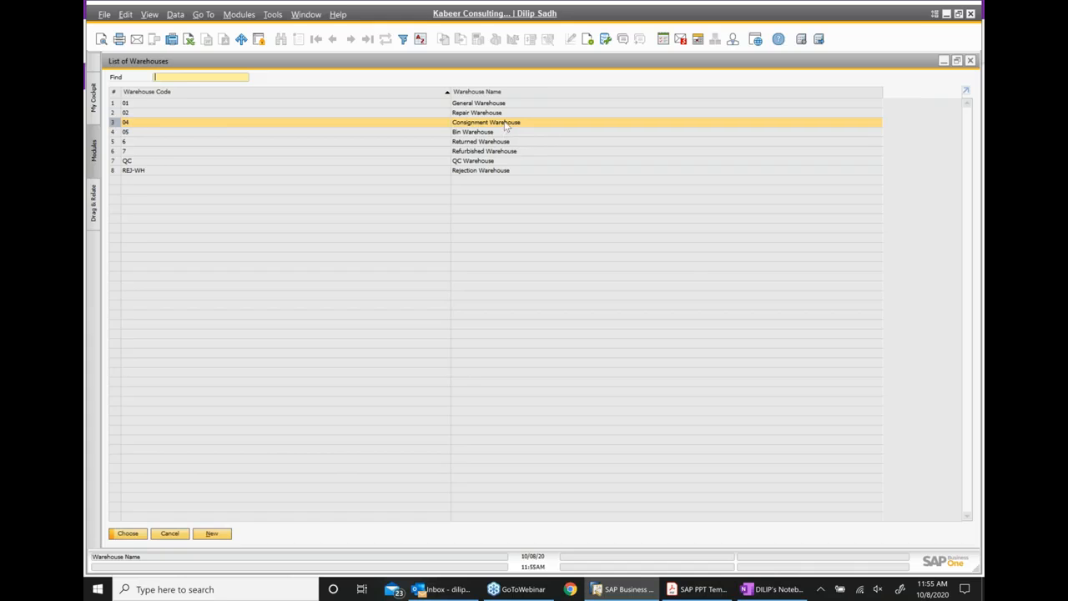
{"action": "double_click", "coordinate": [507, 125]}
{"action": "left_click", "coordinate": [427, 310]}
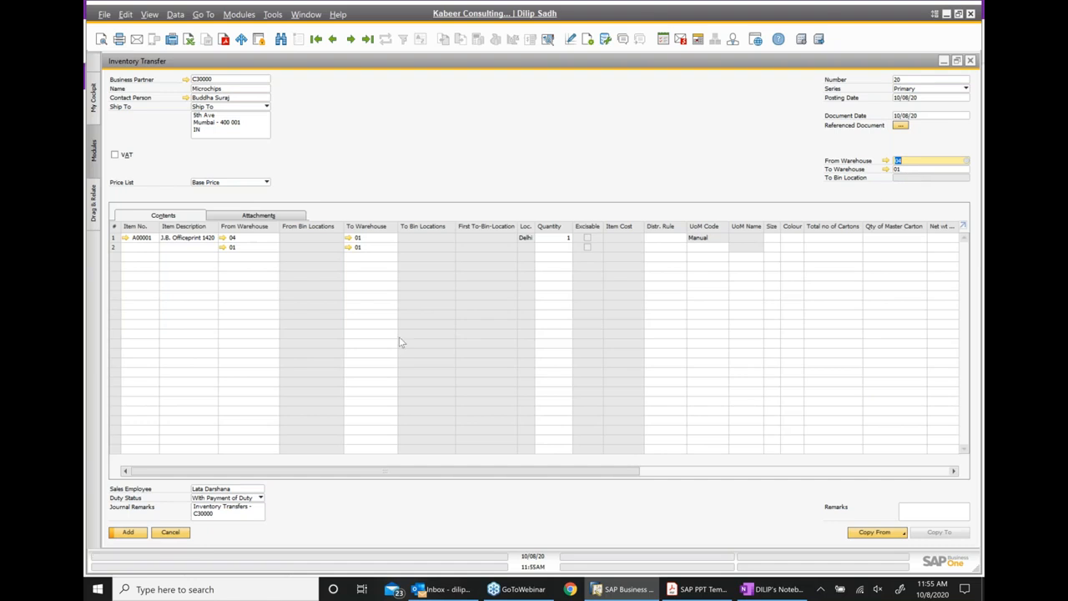
- In the item row, set From Warehouse to 01, General Warehouse, and To Warehouse to 04, Consignment Warehouse
{"action": "left_click", "coordinate": [263, 238]}
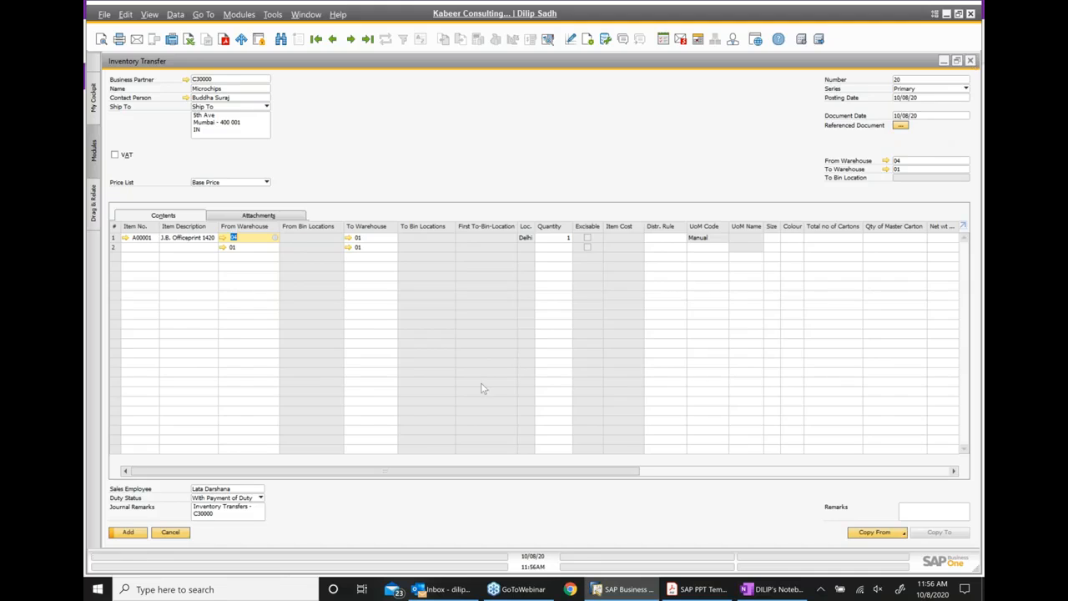
{"action": "left_click", "coordinate": [234, 237]}
{"action": "left_click", "coordinate": [275, 238]}
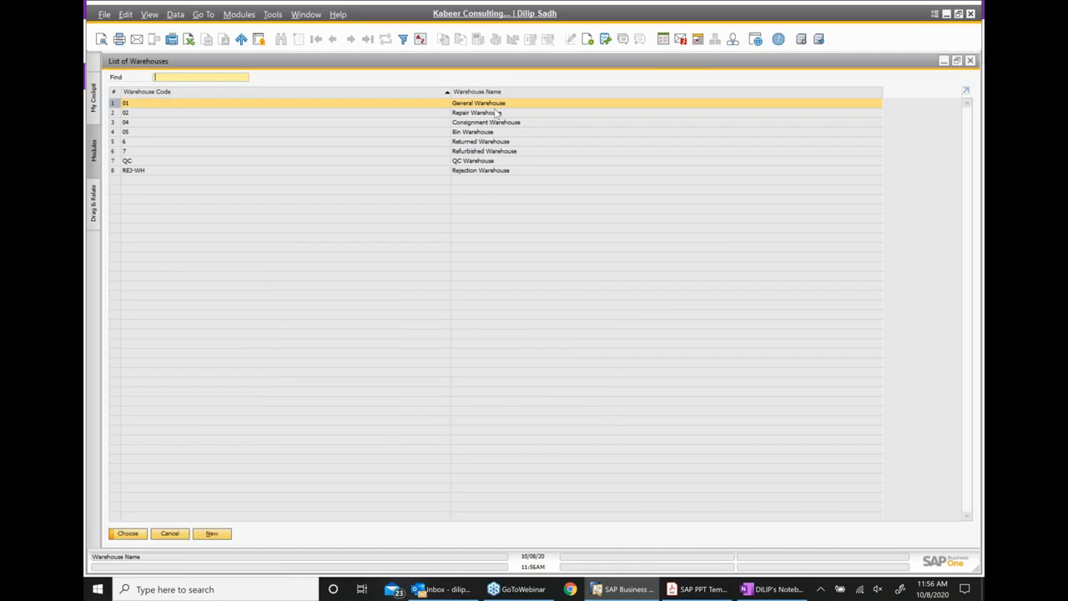
{"action": "key", "text": "Return"}
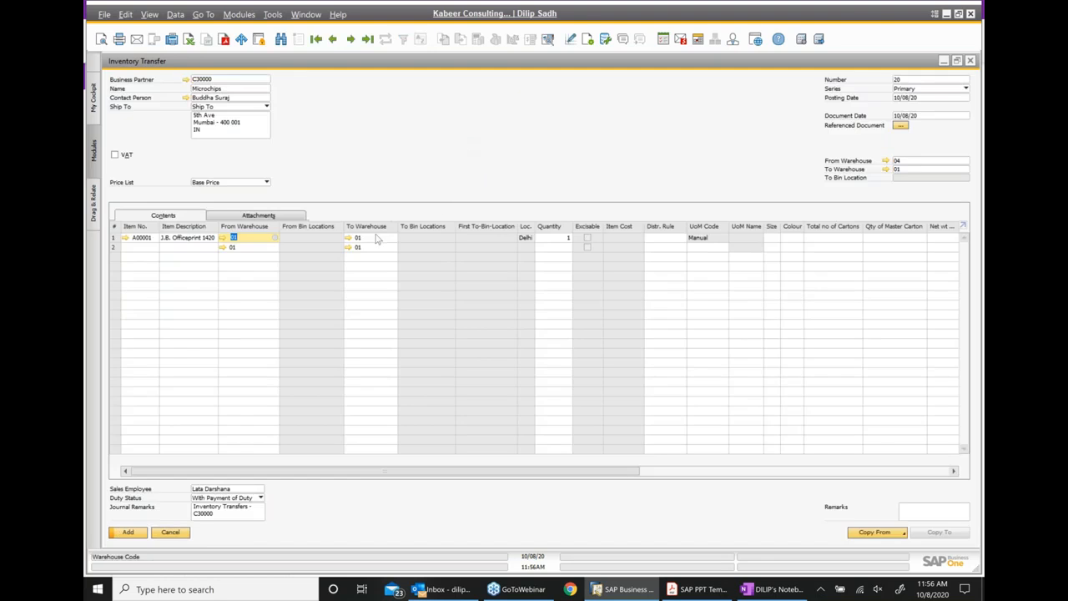
{"action": "left_click", "coordinate": [376, 238]}
{"action": "left_click", "coordinate": [393, 238]}
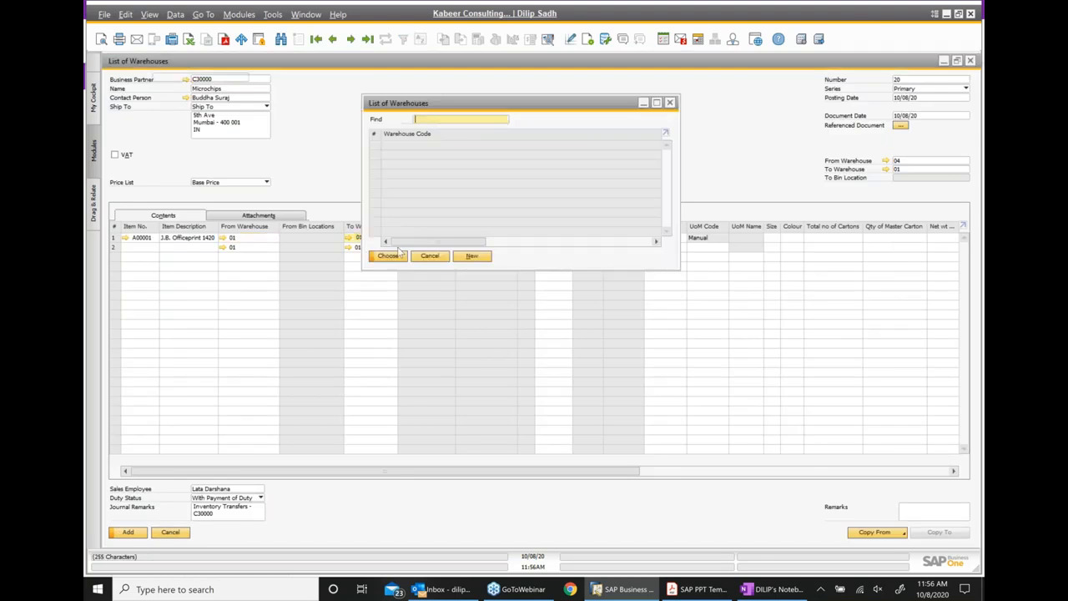
{"action": "left_click", "coordinate": [466, 123]}
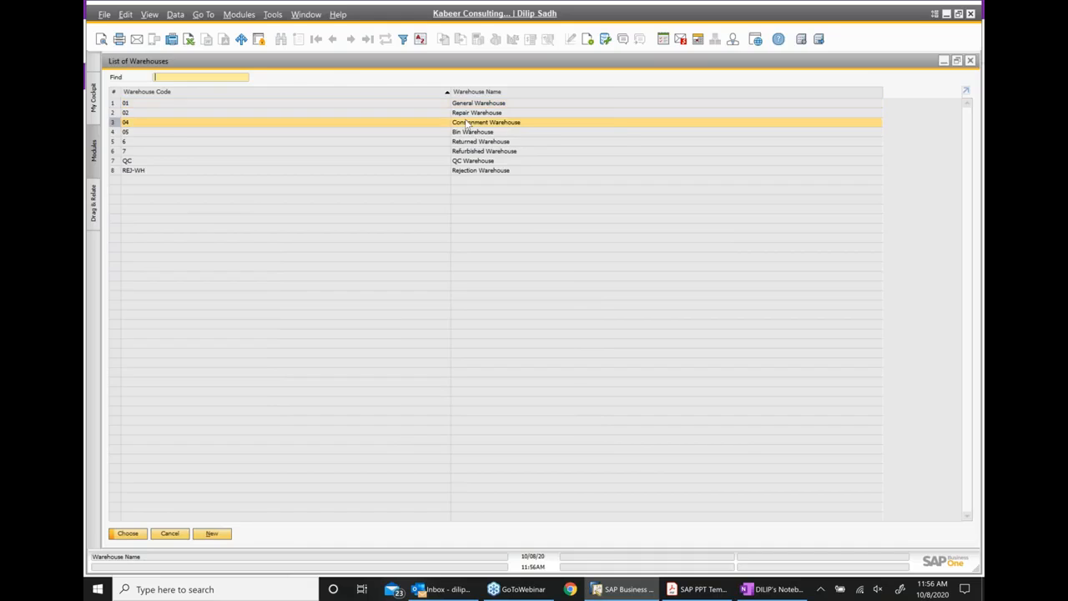
{"action": "key", "text": "Return"}
- Set the header From Warehouse to 01 and To Warehouse to 04, updating the existing lines with both values
{"action": "left_click", "coordinate": [934, 160]}
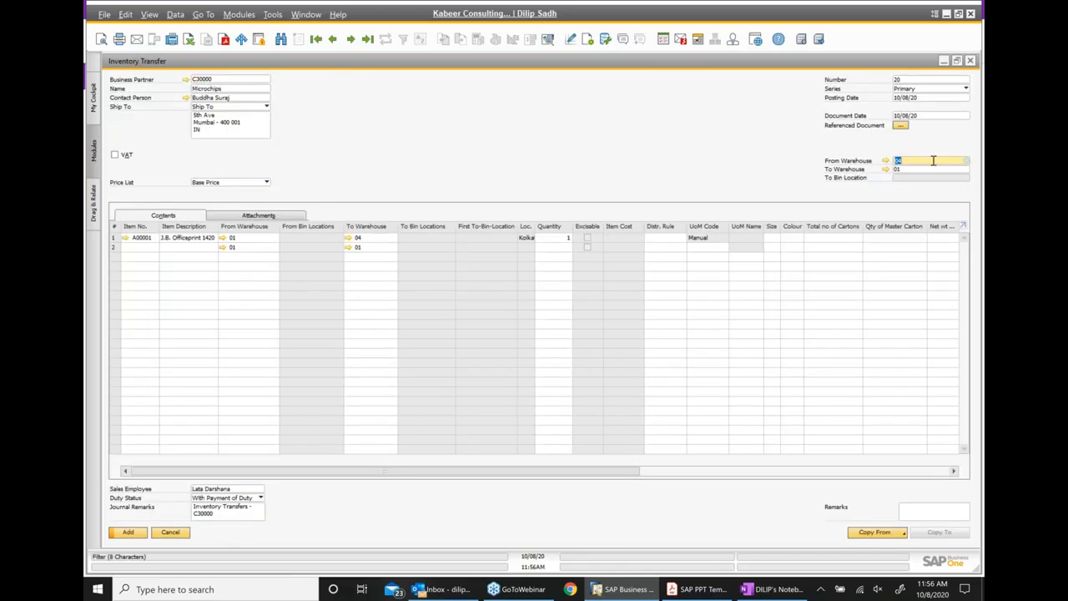
{"action": "left_click", "coordinate": [965, 161]}
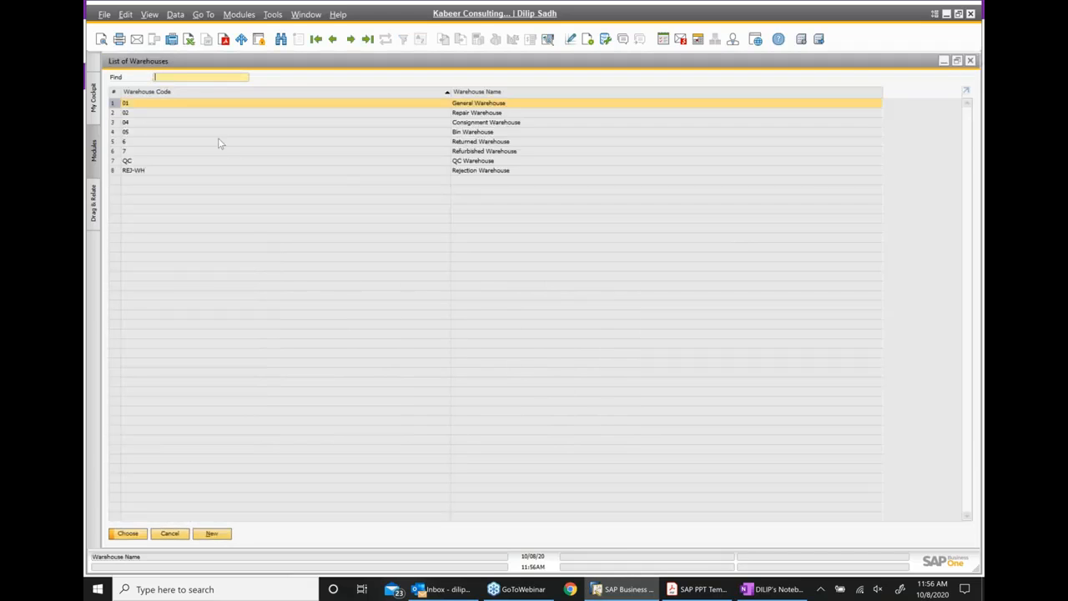
{"action": "double_click", "coordinate": [499, 103]}
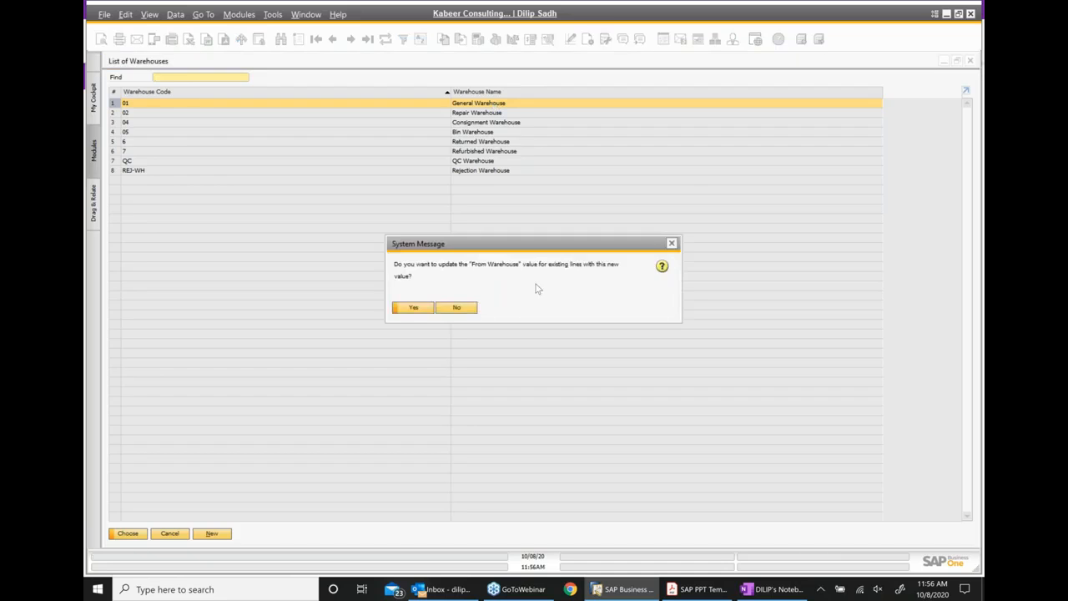
{"action": "left_click", "coordinate": [412, 307]}
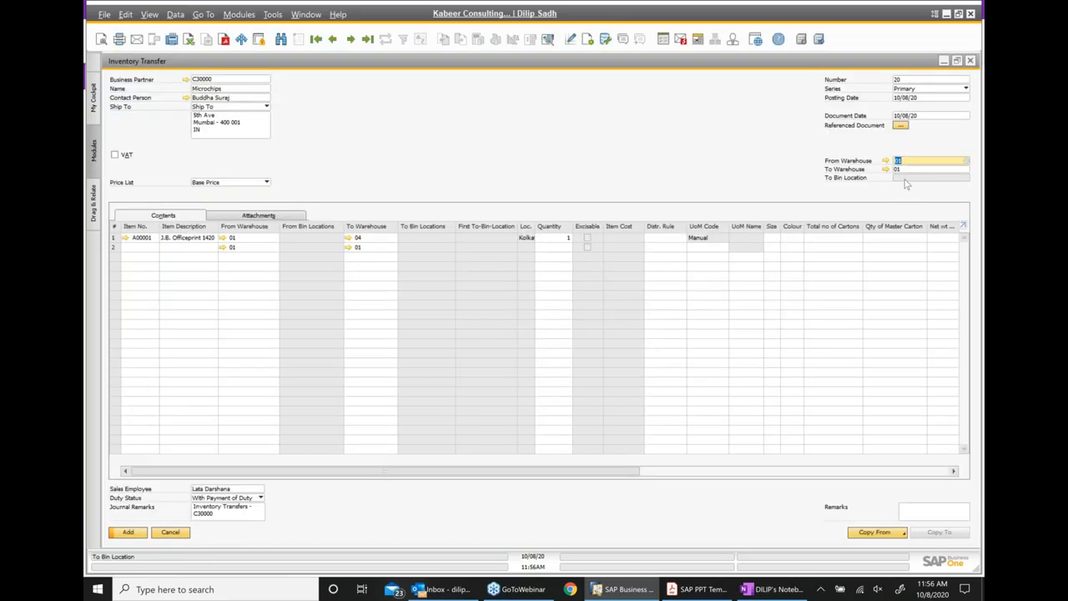
{"action": "left_click", "coordinate": [929, 170]}
{"action": "left_click", "coordinate": [964, 170]}
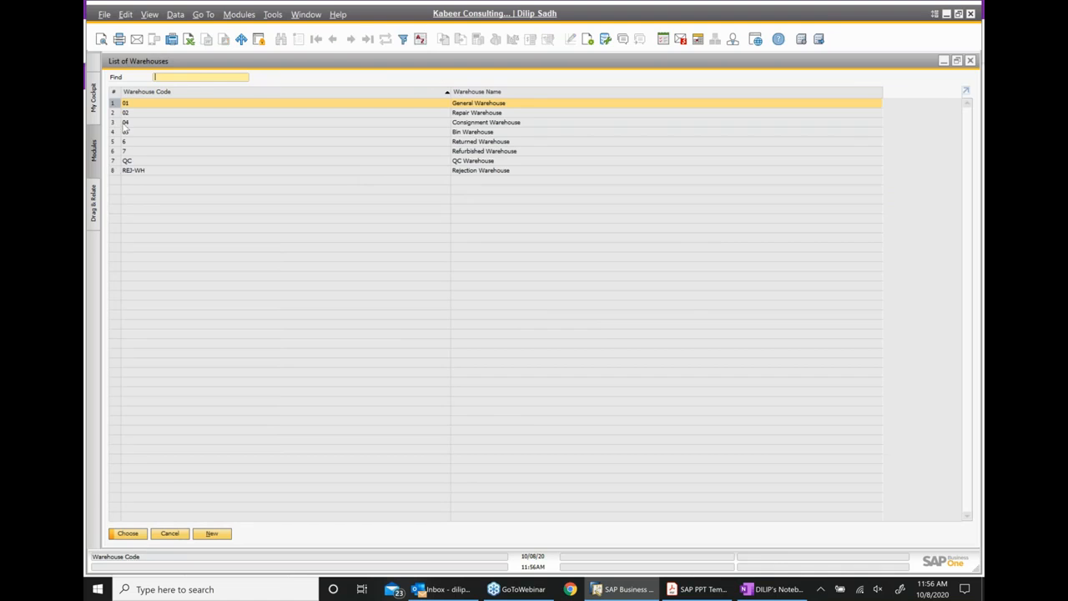
{"action": "double_click", "coordinate": [125, 122]}
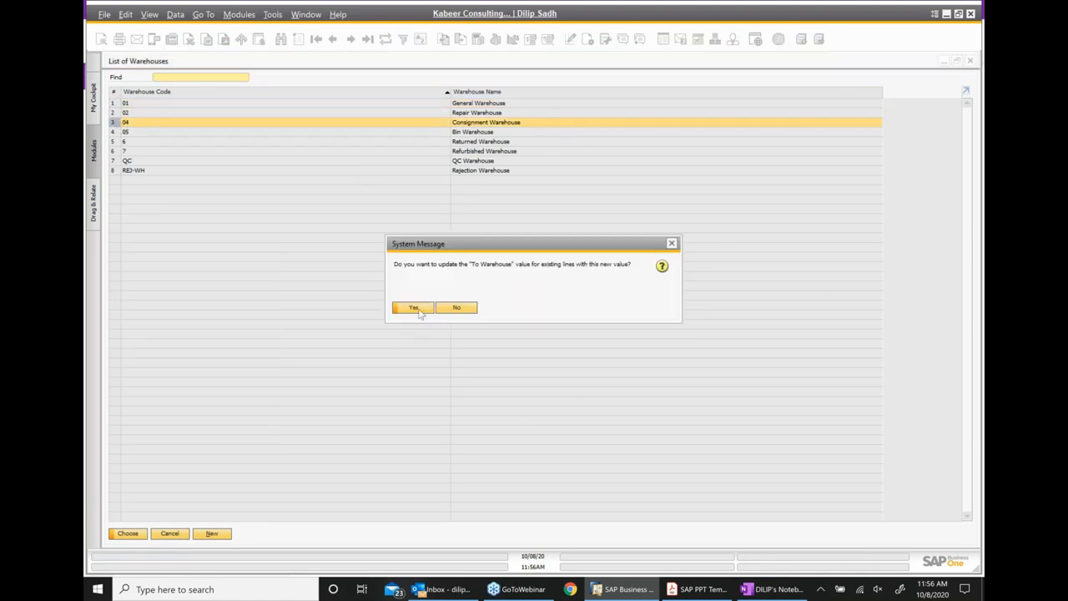
{"action": "left_click", "coordinate": [415, 308]}
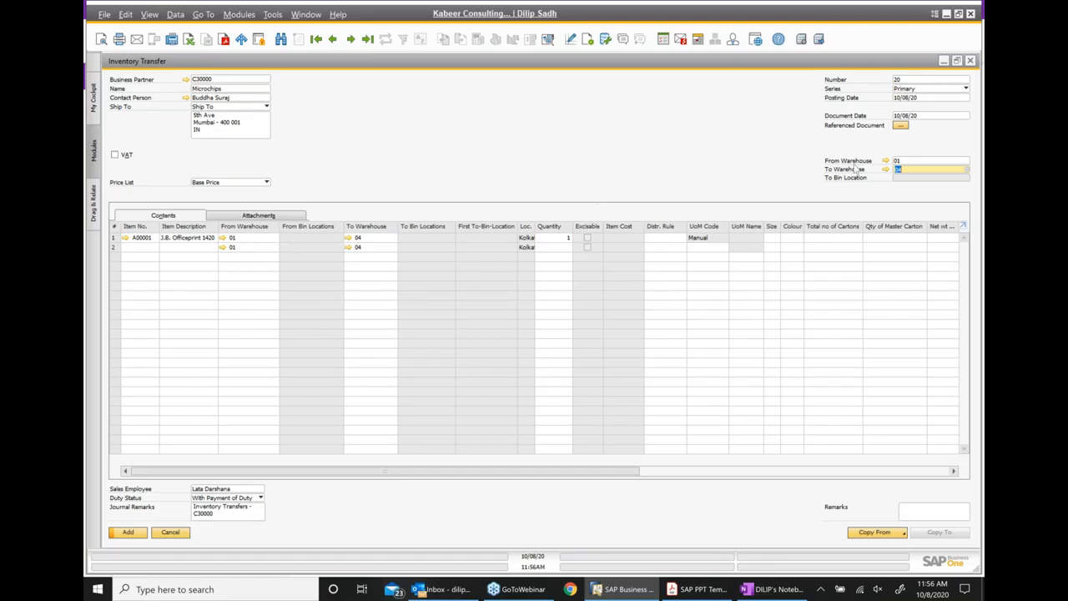
- Add the inventory transfer to the consignment warehouse and accept the system prompts
{"action": "left_click", "coordinate": [136, 535]}
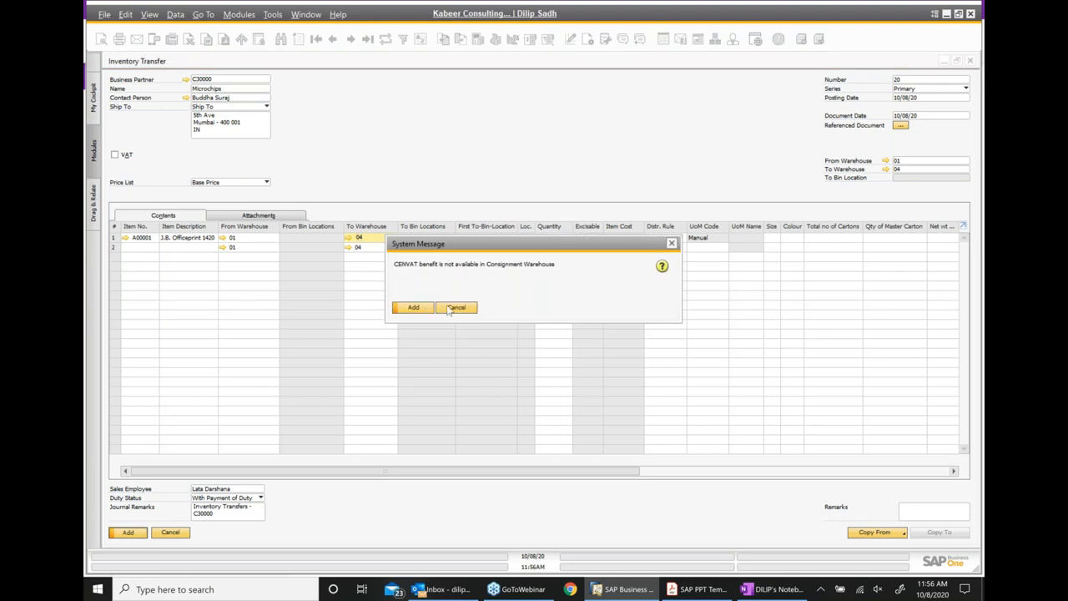
{"action": "left_click", "coordinate": [419, 308]}
{"action": "left_click", "coordinate": [408, 309]}
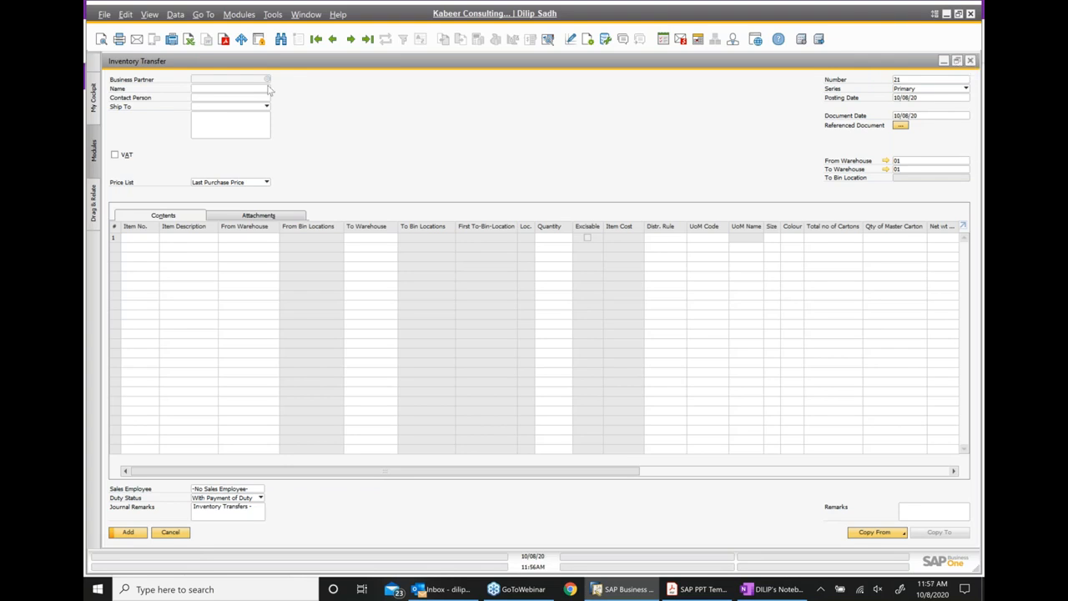
- Reopen the last inventory transfer, check the item's stock in the Consignment Warehouse through its master data, and close both windows
{"action": "left_click", "coordinate": [333, 39]}
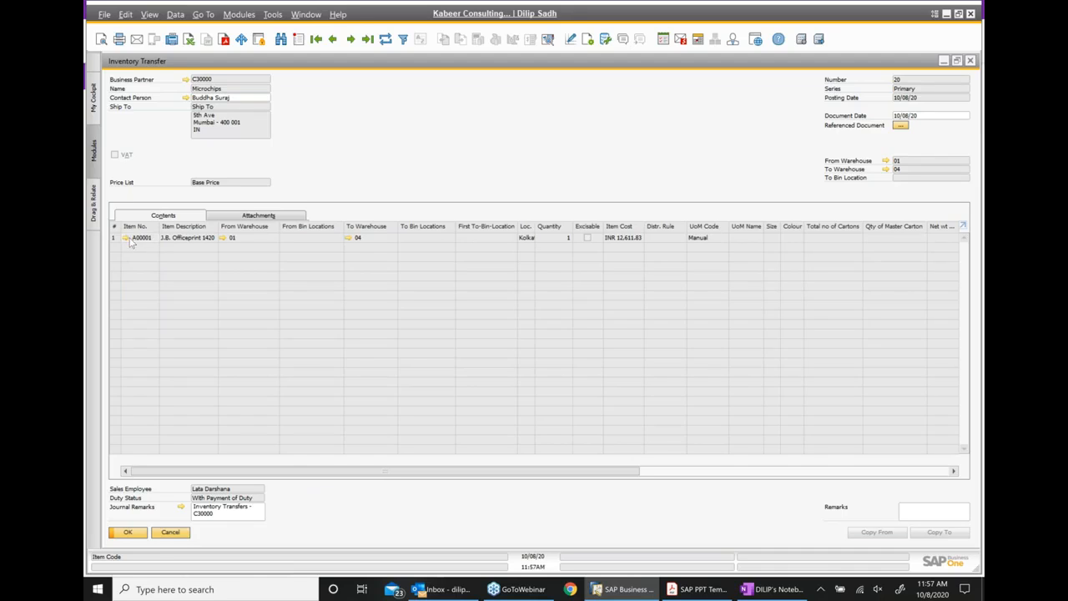
{"action": "left_click", "coordinate": [126, 237]}
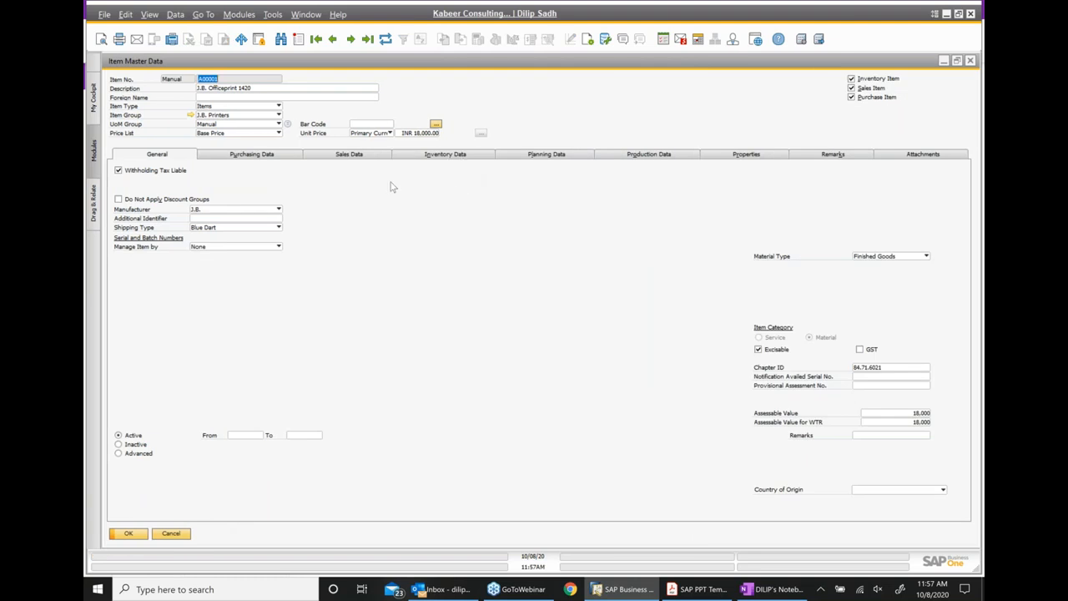
{"action": "left_click", "coordinate": [461, 157]}
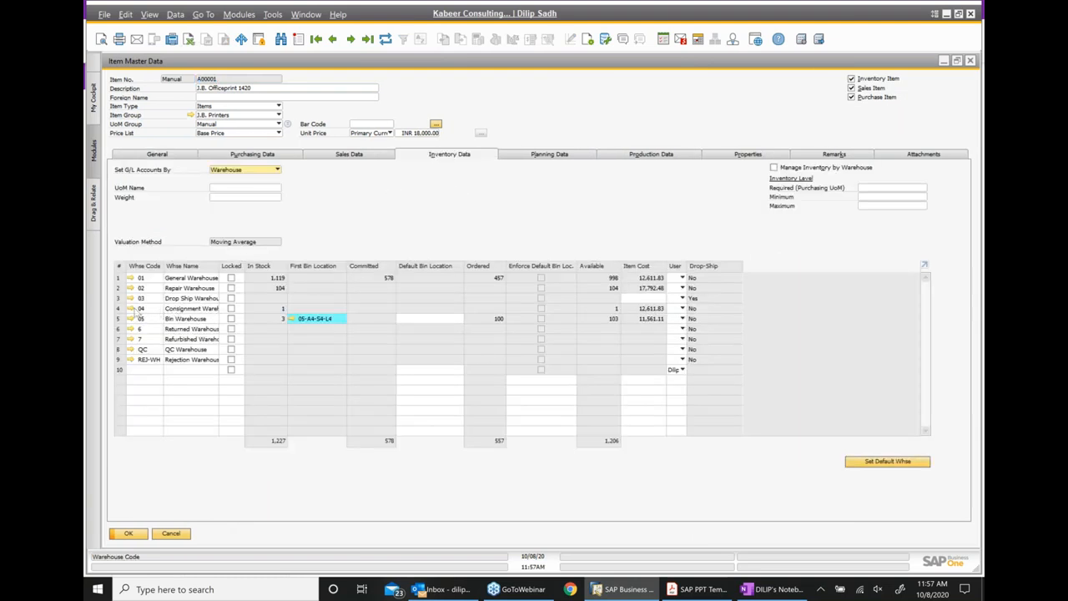
{"action": "left_click", "coordinate": [125, 309]}
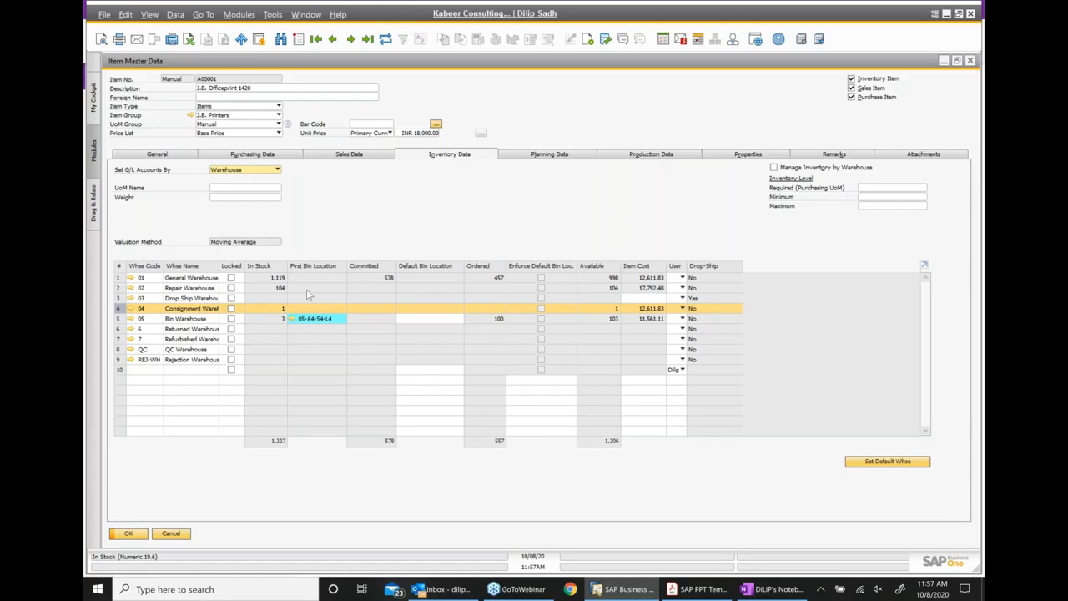
{"action": "left_click", "coordinate": [971, 61]}
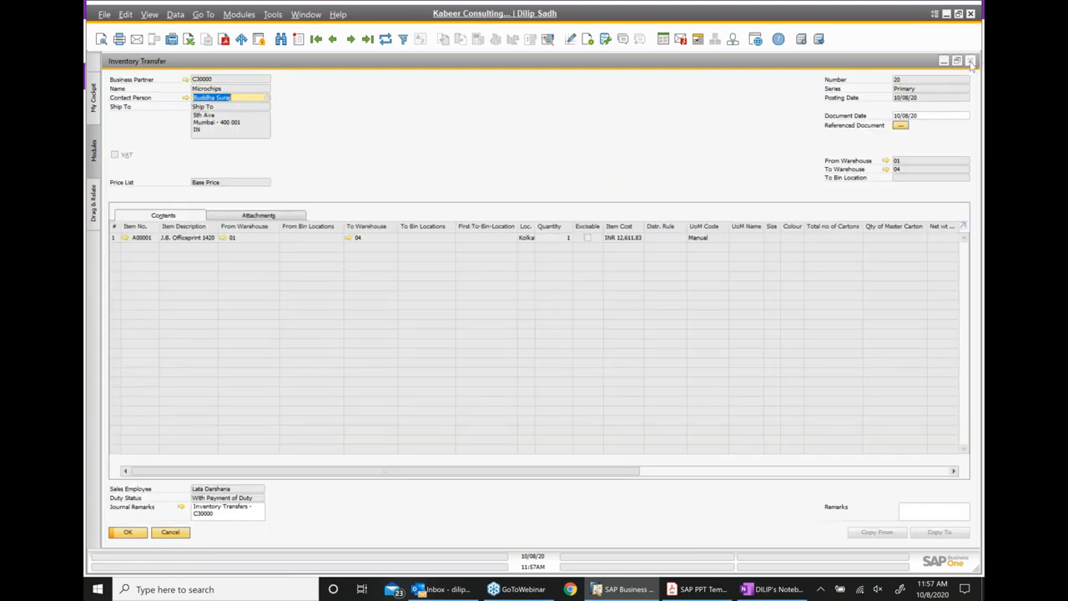
{"action": "left_click", "coordinate": [971, 61]}
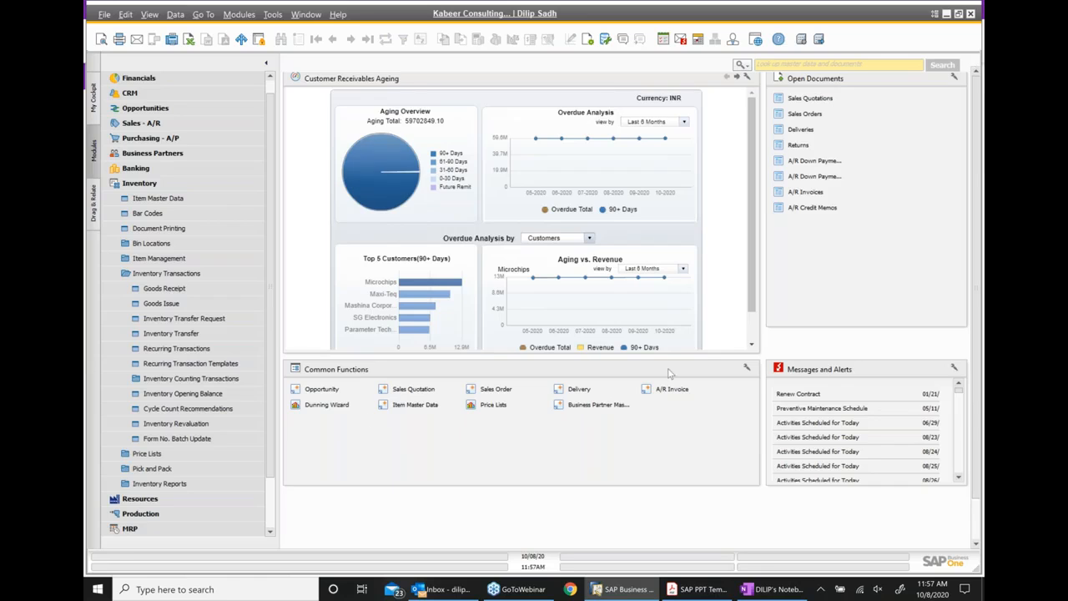
- Open a new A/R invoice and select Microchips as the customer
{"action": "left_click", "coordinate": [172, 277]}
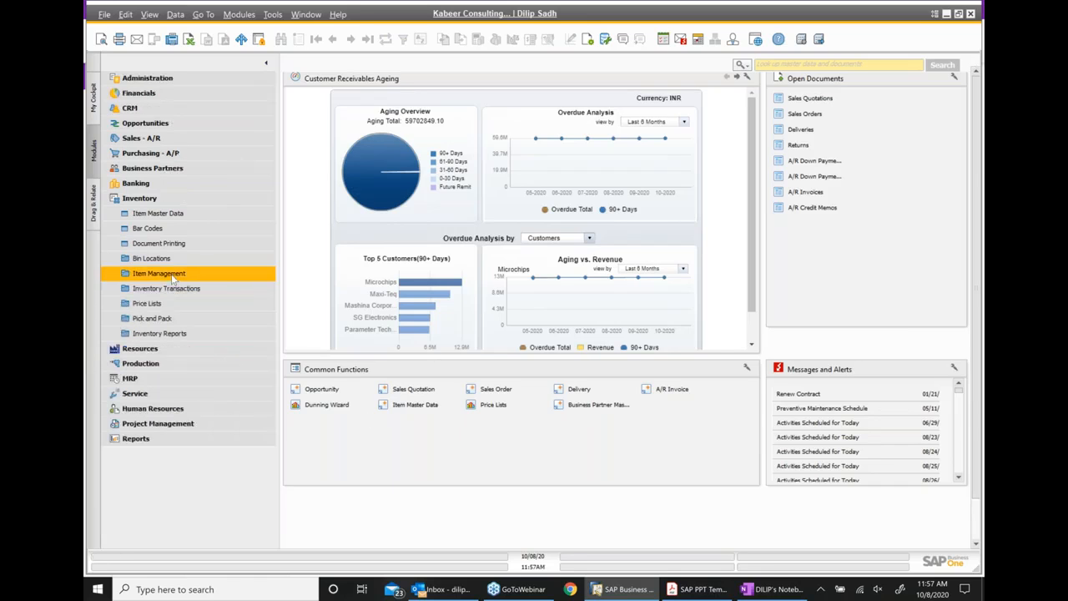
{"action": "left_click", "coordinate": [146, 138]}
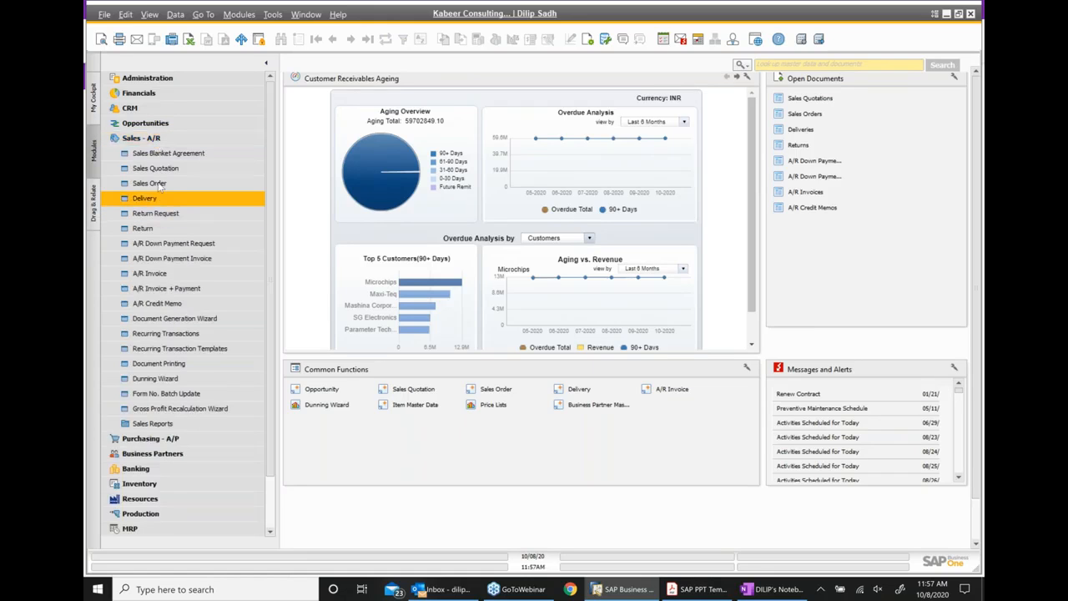
{"action": "left_click", "coordinate": [150, 277]}
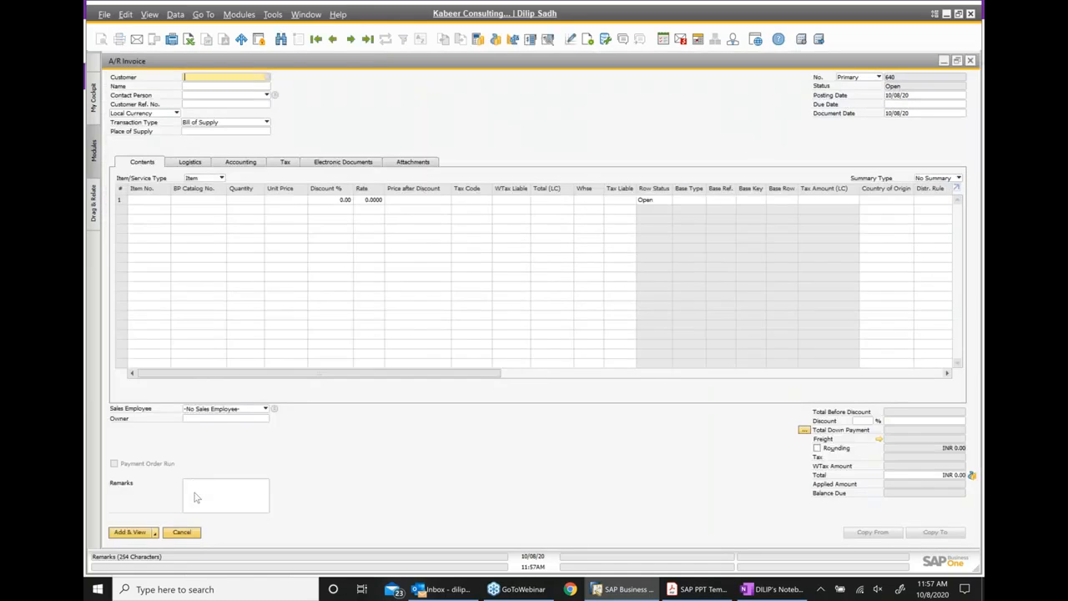
{"action": "left_click", "coordinate": [268, 78]}
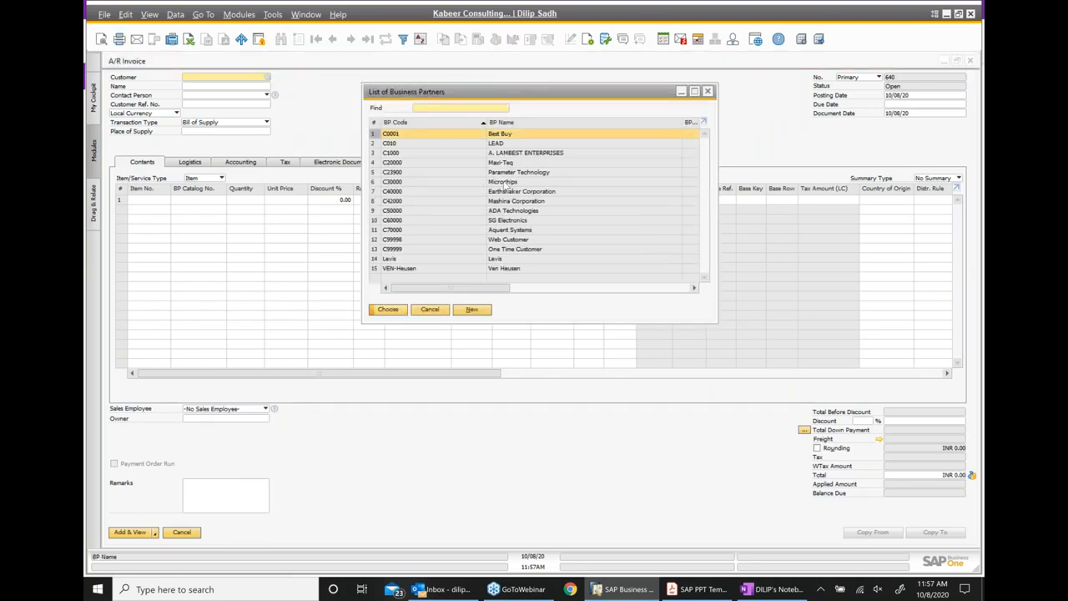
{"action": "left_click", "coordinate": [506, 184]}
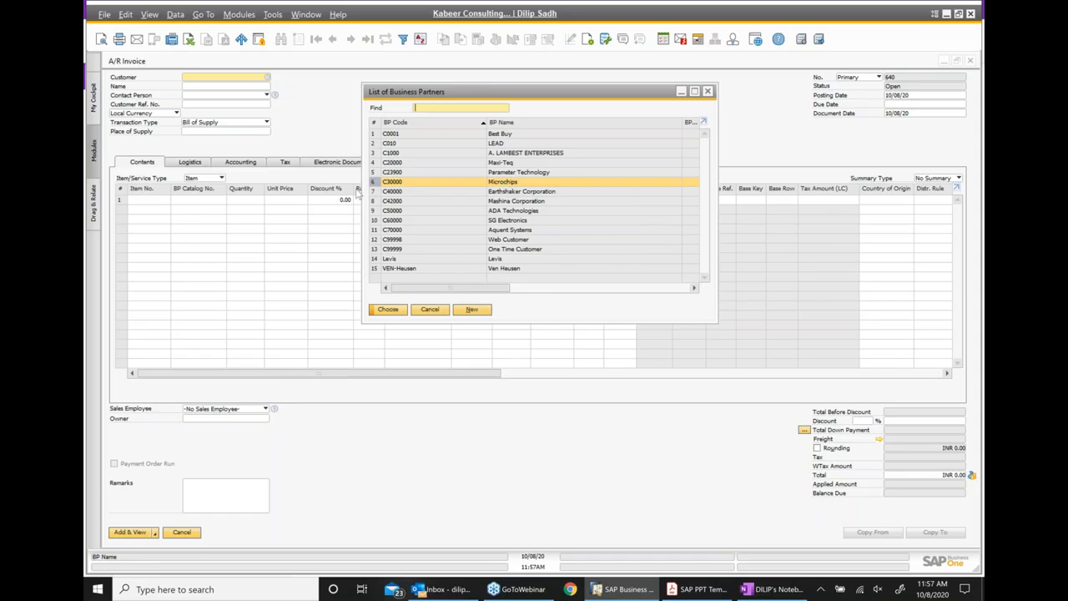
{"action": "key", "text": "Return"}
- Add item A00001 to the first invoice row and set its warehouse to 04, Consignment Warehouse
{"action": "left_click", "coordinate": [146, 200]}
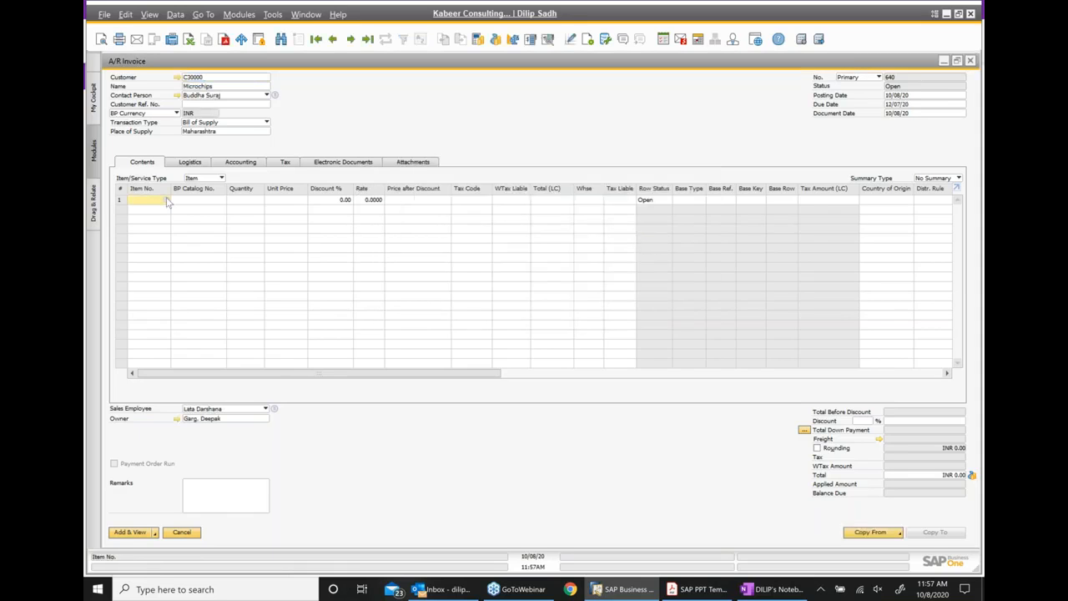
{"action": "left_click", "coordinate": [167, 200]}
{"action": "left_click", "coordinate": [406, 267]}
{"action": "double_click", "coordinate": [407, 268]}
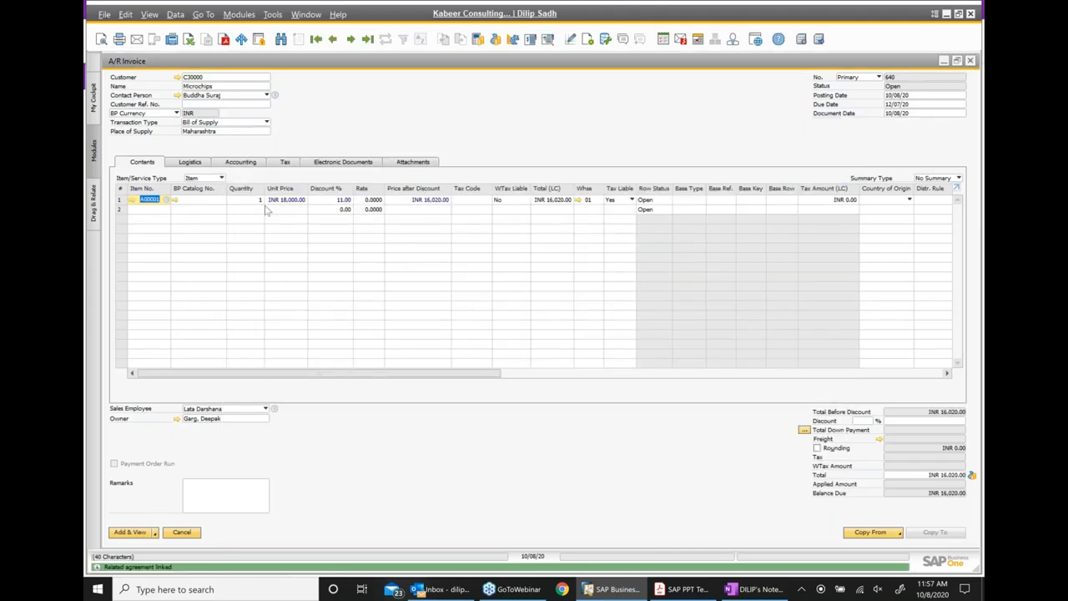
{"action": "left_click", "coordinate": [591, 201]}
{"action": "left_click", "coordinate": [601, 201]}
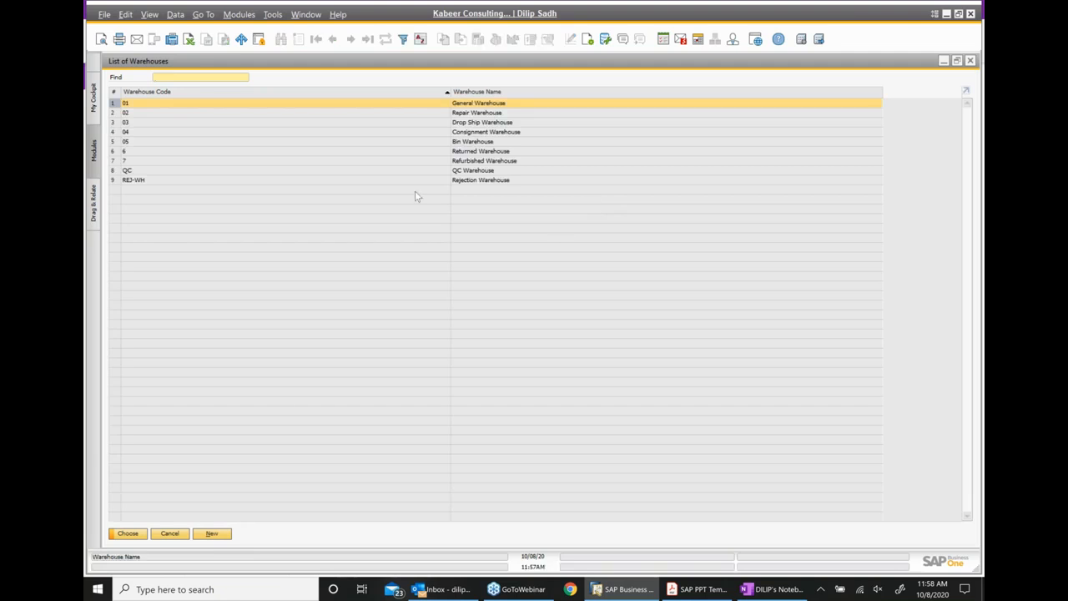
{"action": "left_click", "coordinate": [471, 134]}
{"action": "double_click", "coordinate": [472, 134]}
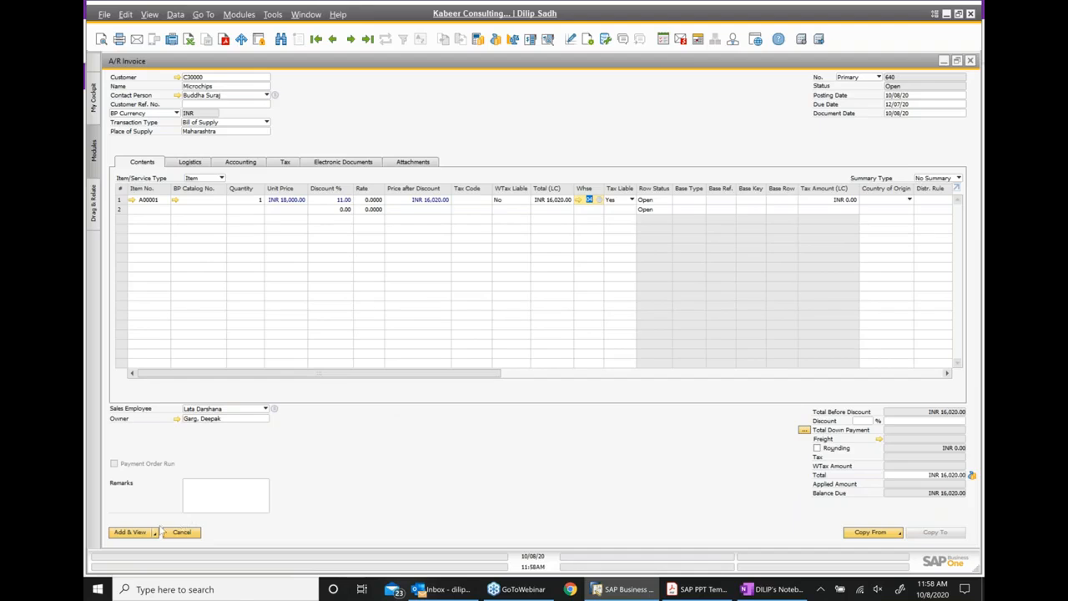
- Dismiss the premature add confirmation and set the item row's tax code to CST@4
{"action": "left_click", "coordinate": [133, 532]}
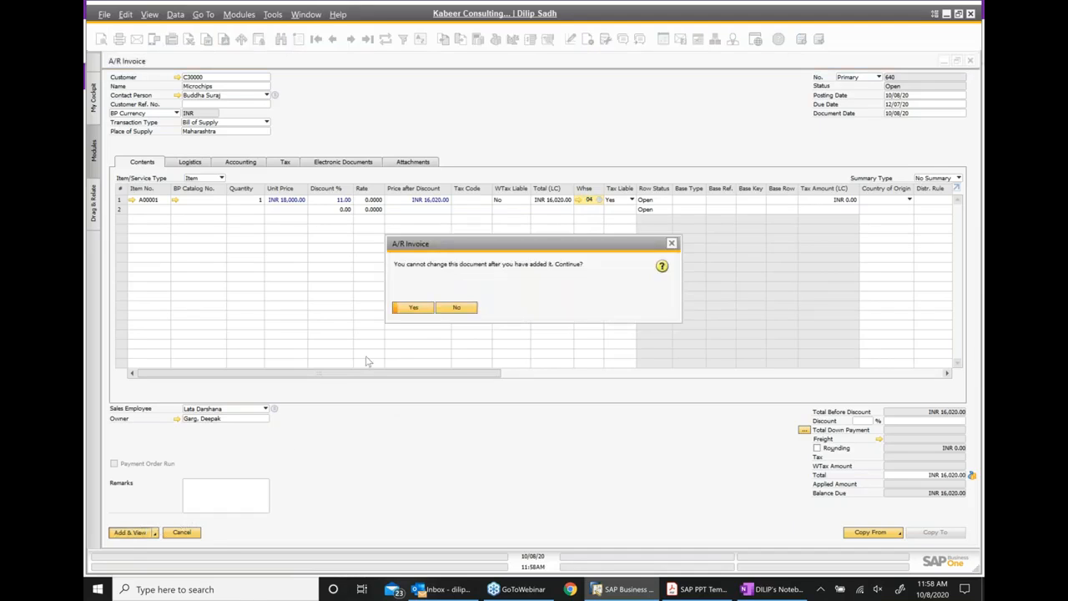
{"action": "left_click", "coordinate": [672, 243]}
{"action": "left_click", "coordinate": [468, 201]}
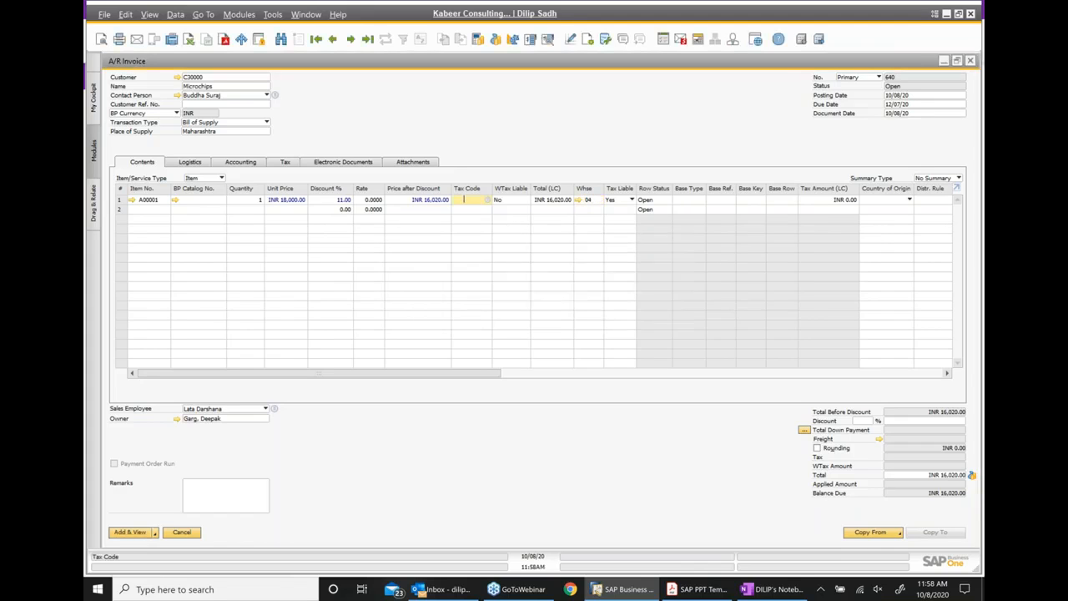
{"action": "left_click", "coordinate": [486, 201]}
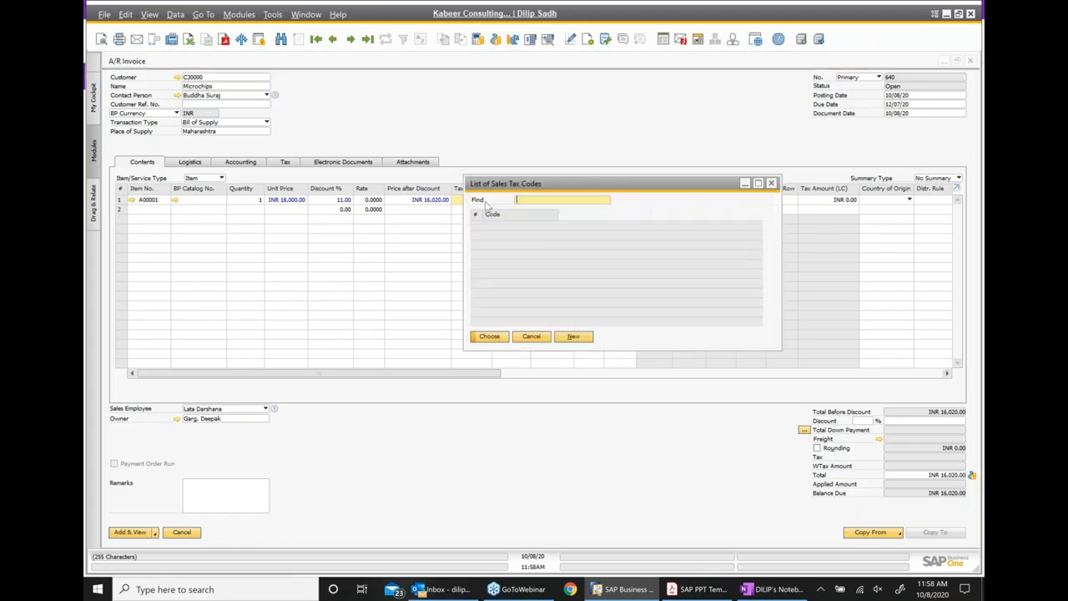
{"action": "left_click", "coordinate": [489, 338]}
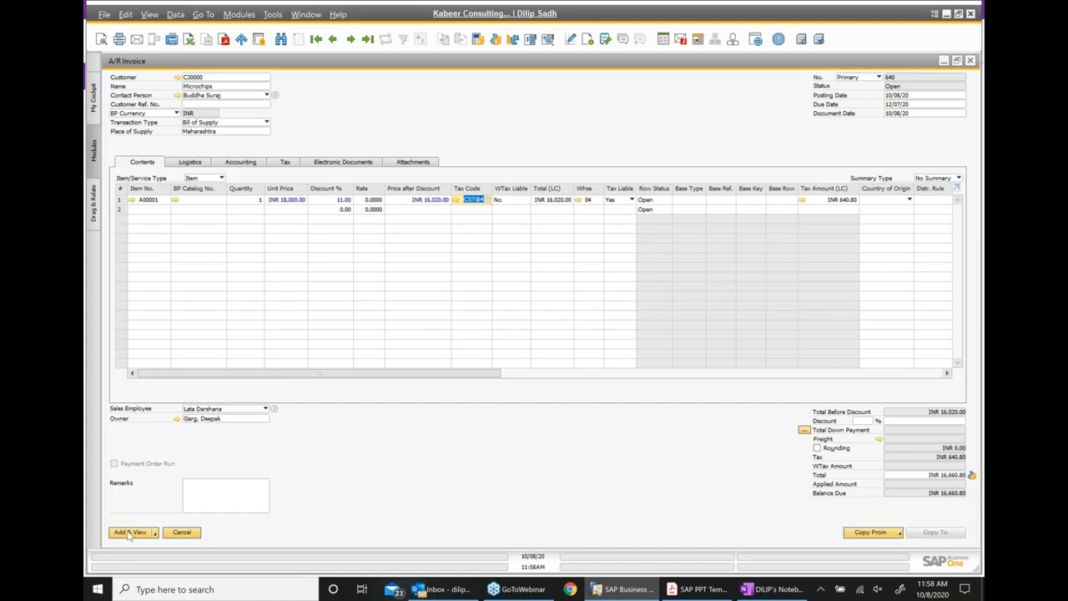
- Add the A/R invoice, accept that it cannot be changed, and decline changing the consignment warehouse
{"action": "left_click", "coordinate": [130, 532]}
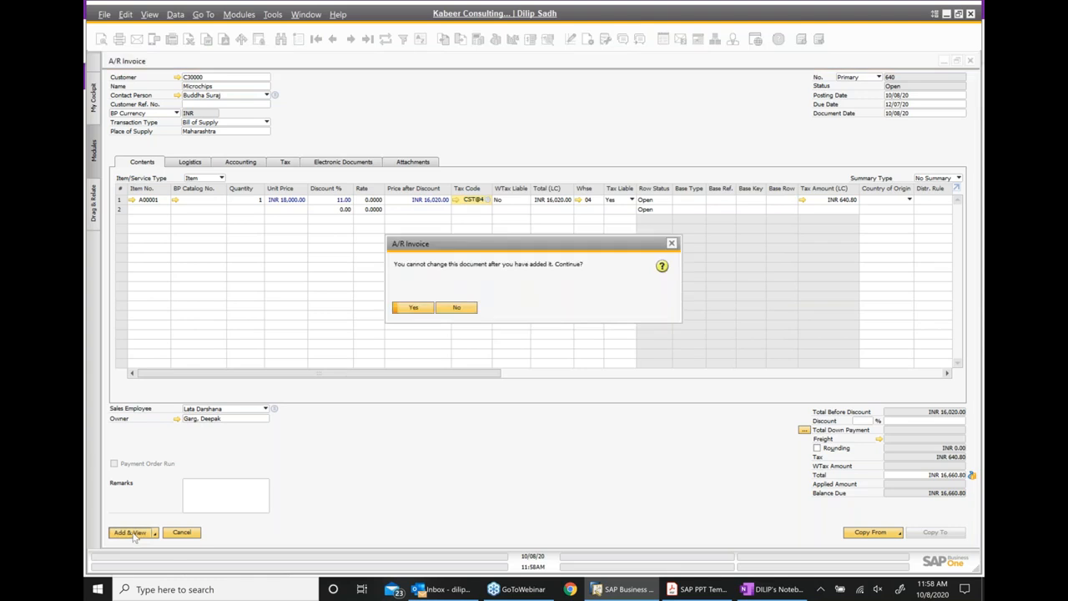
{"action": "left_click", "coordinate": [414, 308]}
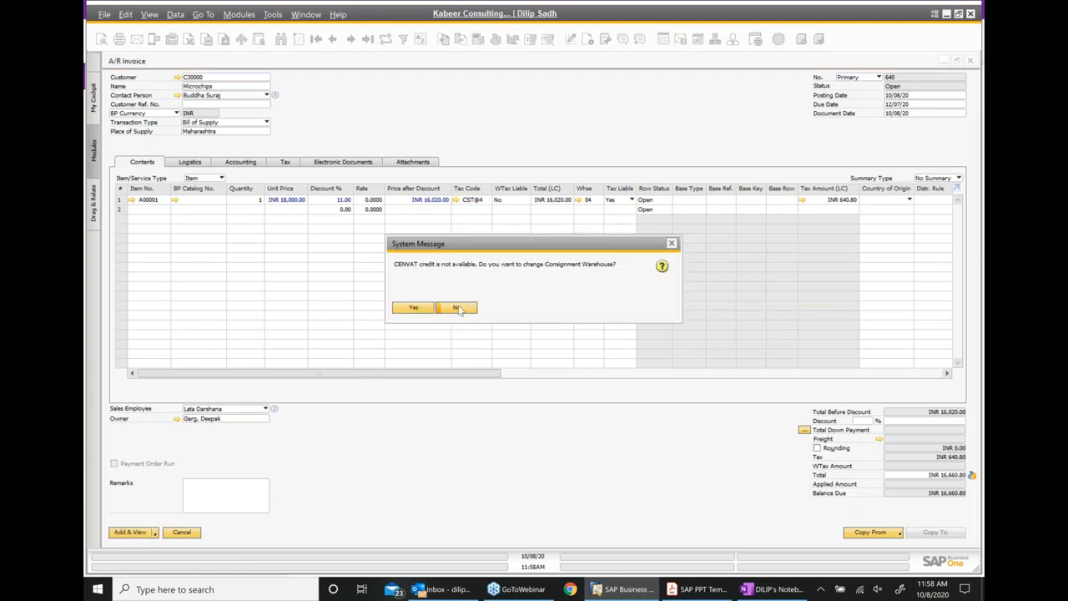
{"action": "left_click", "coordinate": [458, 308]}
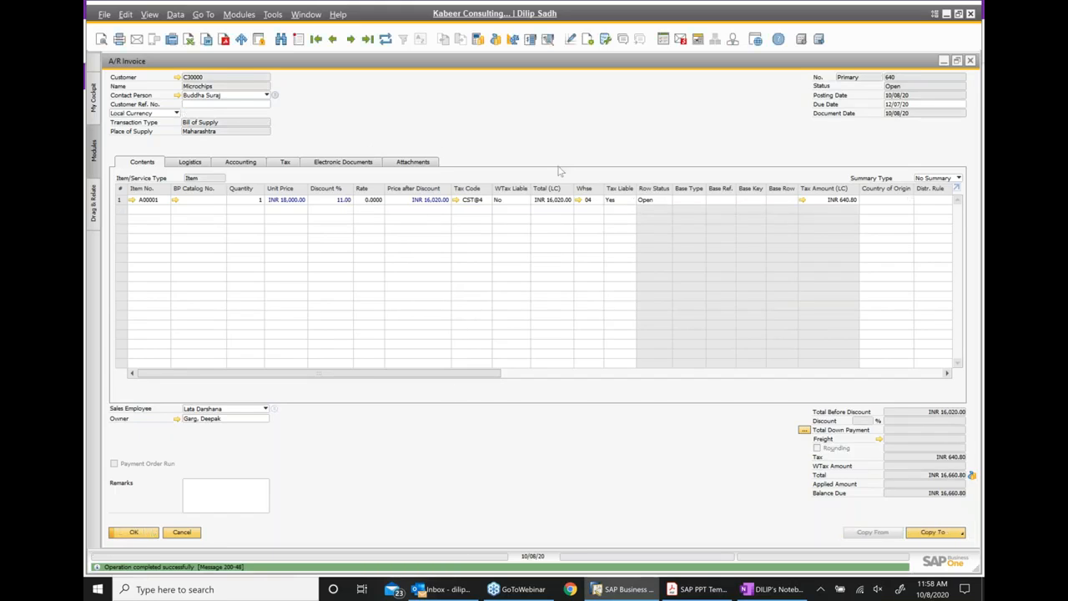
- View the journal entry posted by the added A/R invoice and close it
{"action": "right_click", "coordinate": [563, 140]}
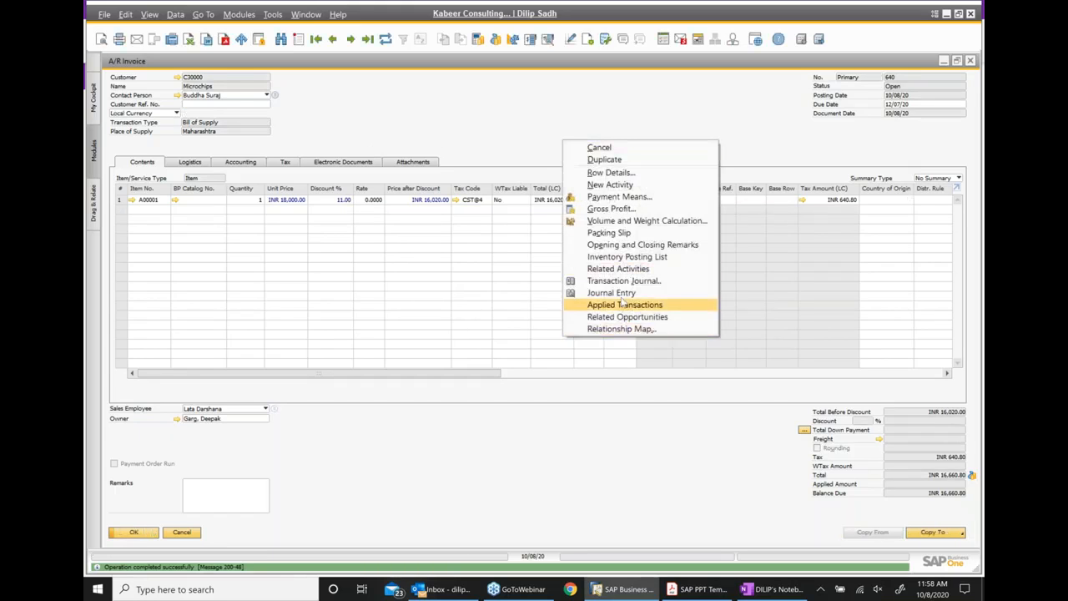
{"action": "left_click", "coordinate": [621, 294]}
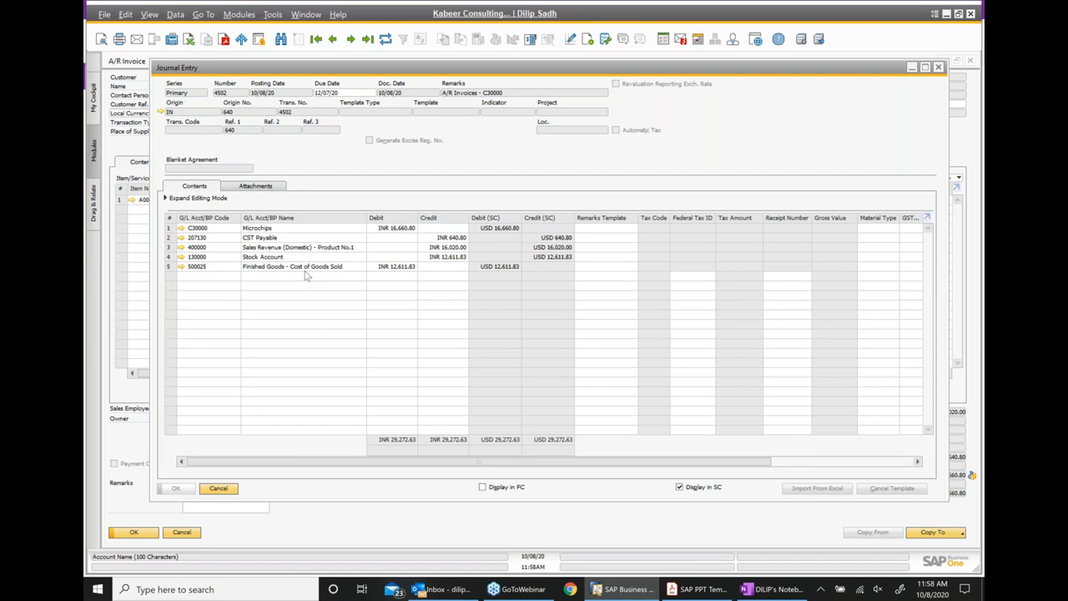
{"action": "left_click", "coordinate": [938, 67]}
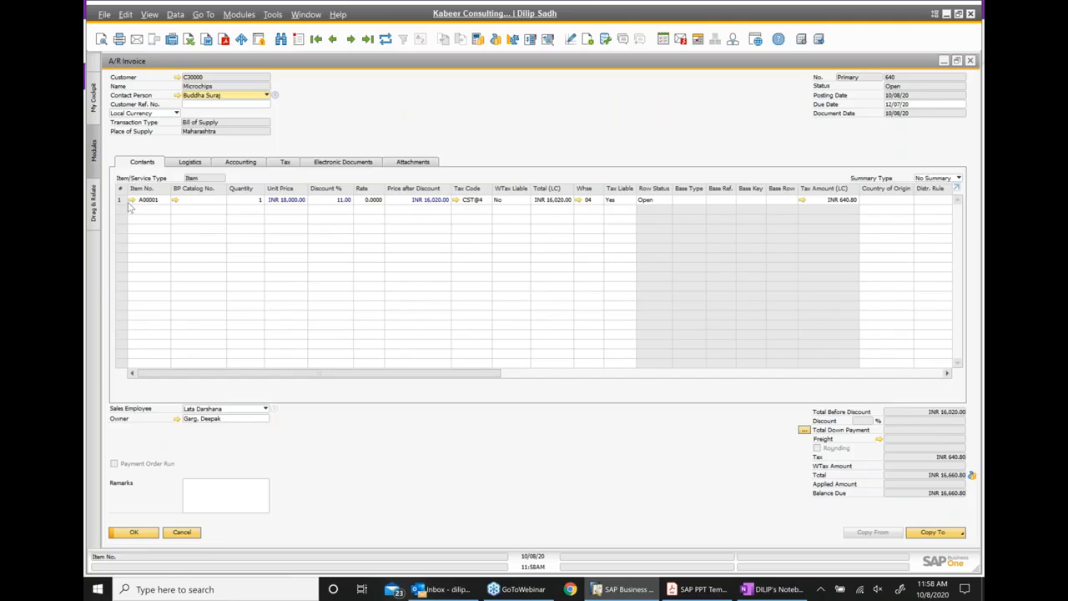
- Open the invoiced item's master data and check its inventory in the Consignment Warehouse row
{"action": "left_click", "coordinate": [132, 200]}
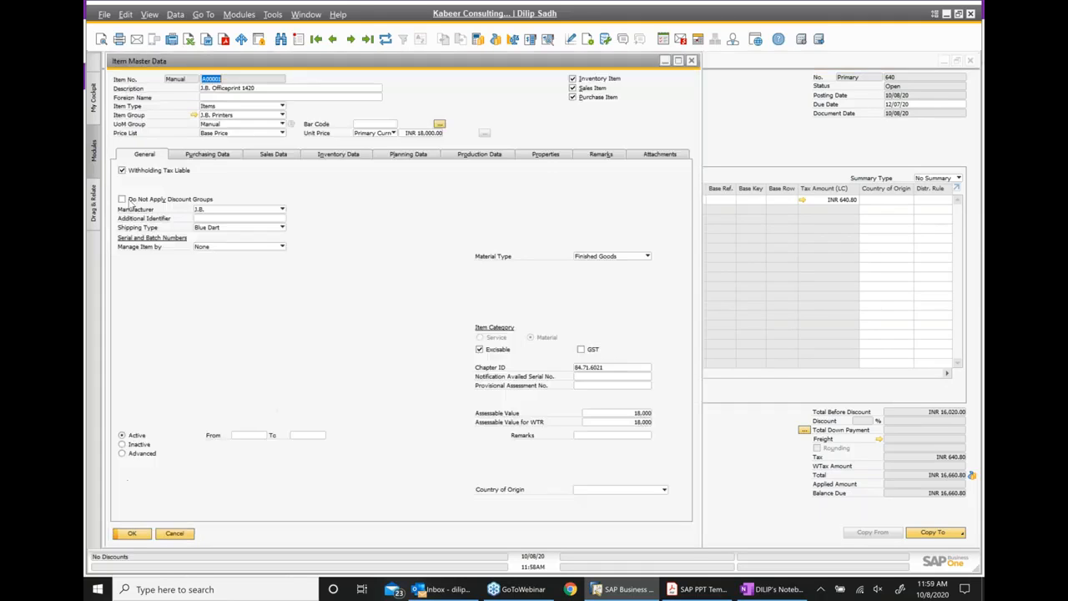
{"action": "left_click", "coordinate": [459, 155]}
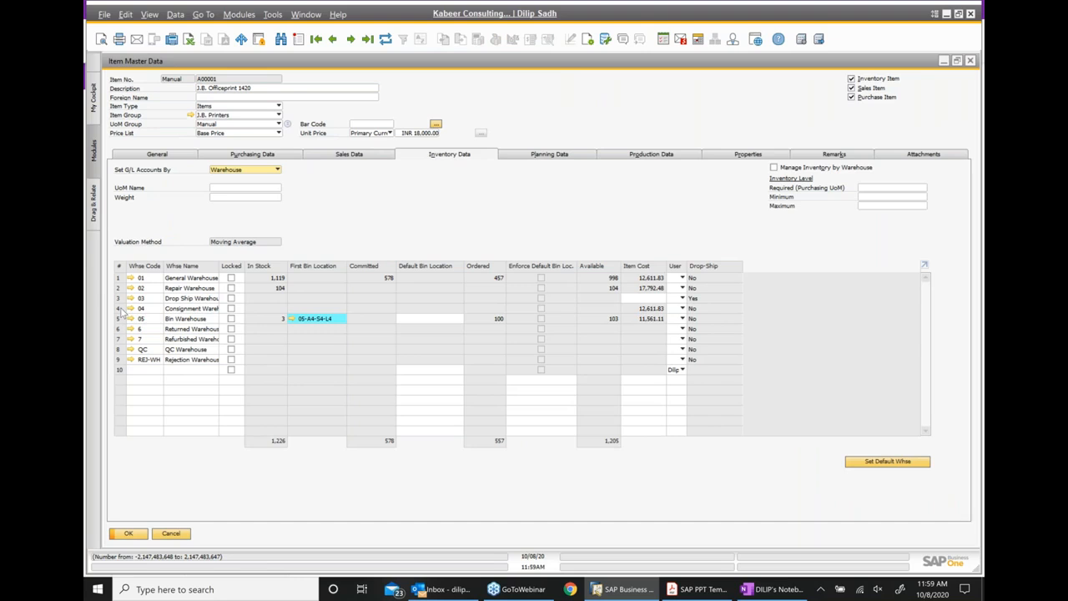
{"action": "left_click", "coordinate": [269, 308]}
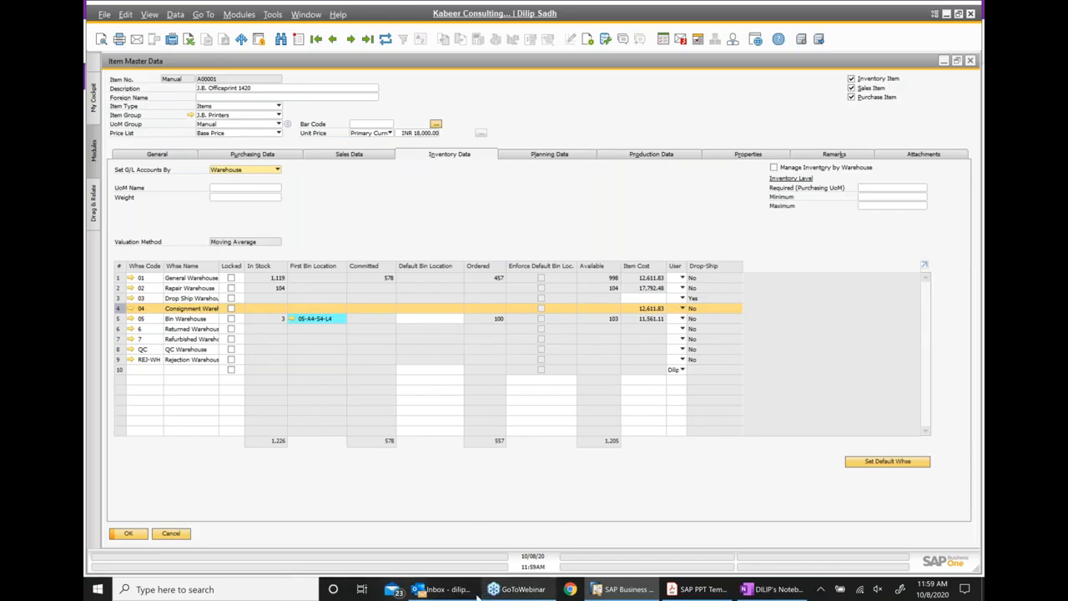
- Switch to the course PDF in Acrobat Reader and advance to the Inventory Transfer Request slide
{"action": "left_click", "coordinate": [692, 591]}
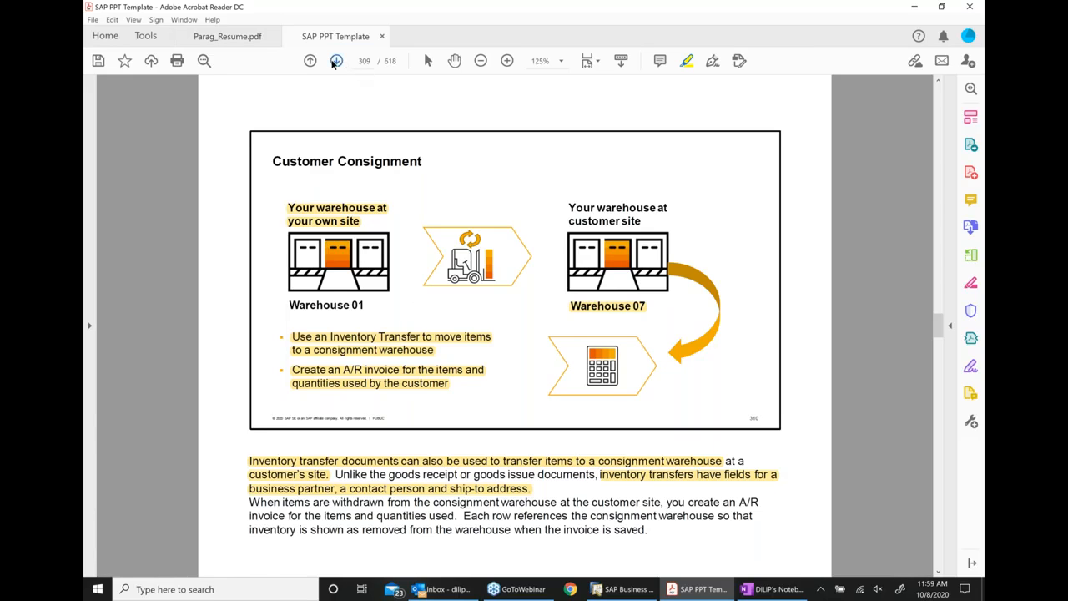
{"action": "left_click", "coordinate": [336, 61]}
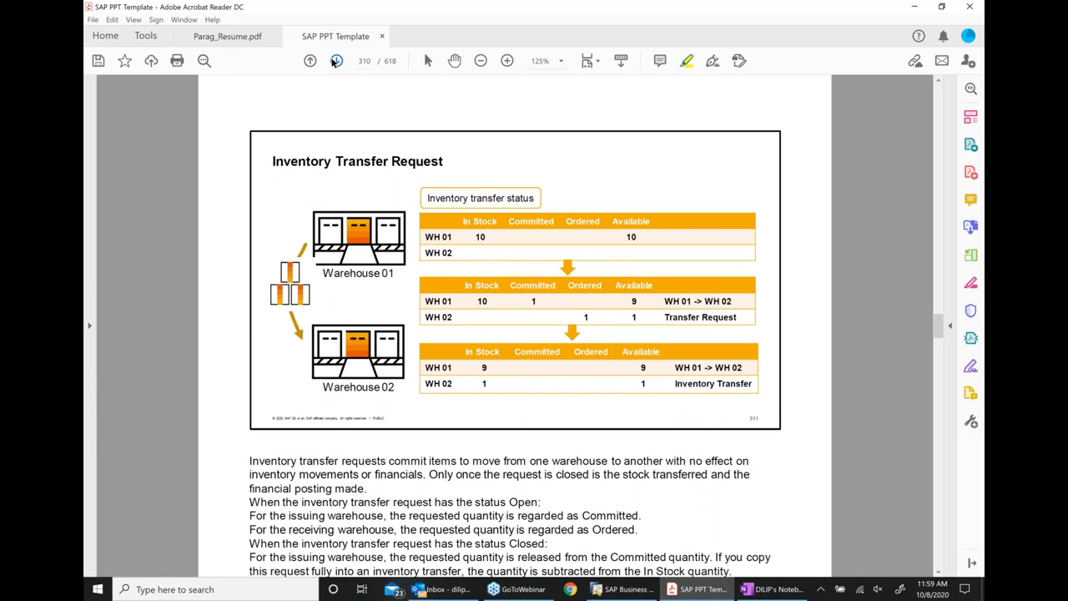
{"action": "left_click", "coordinate": [336, 61]}
{"action": "left_click", "coordinate": [309, 61]}
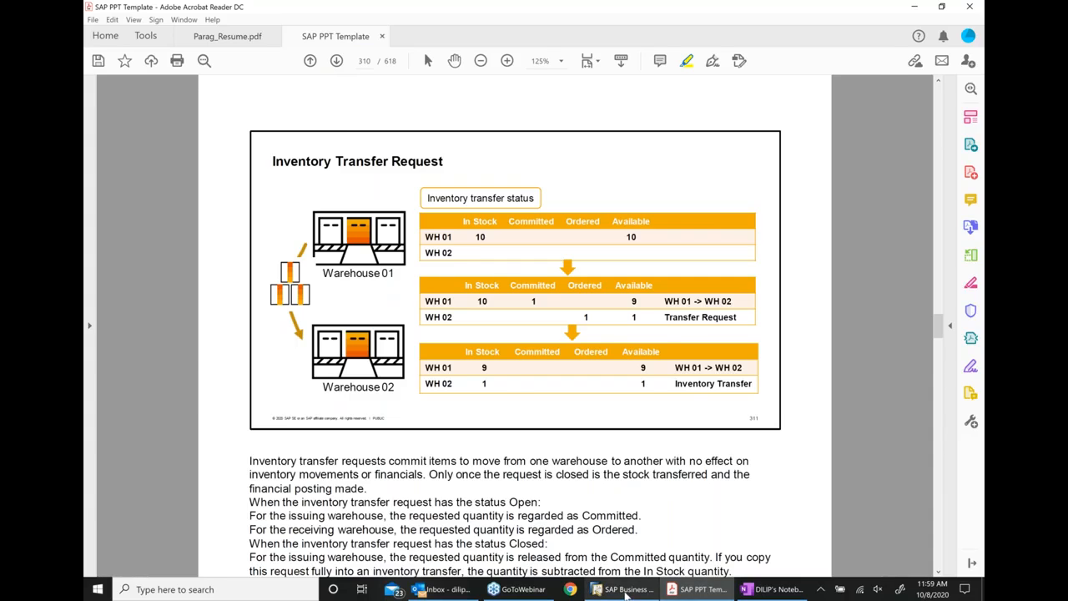
- Return to SAP Business One, close the item and invoice windows, and open a new Inventory Transfer Request
{"action": "left_click", "coordinate": [626, 590]}
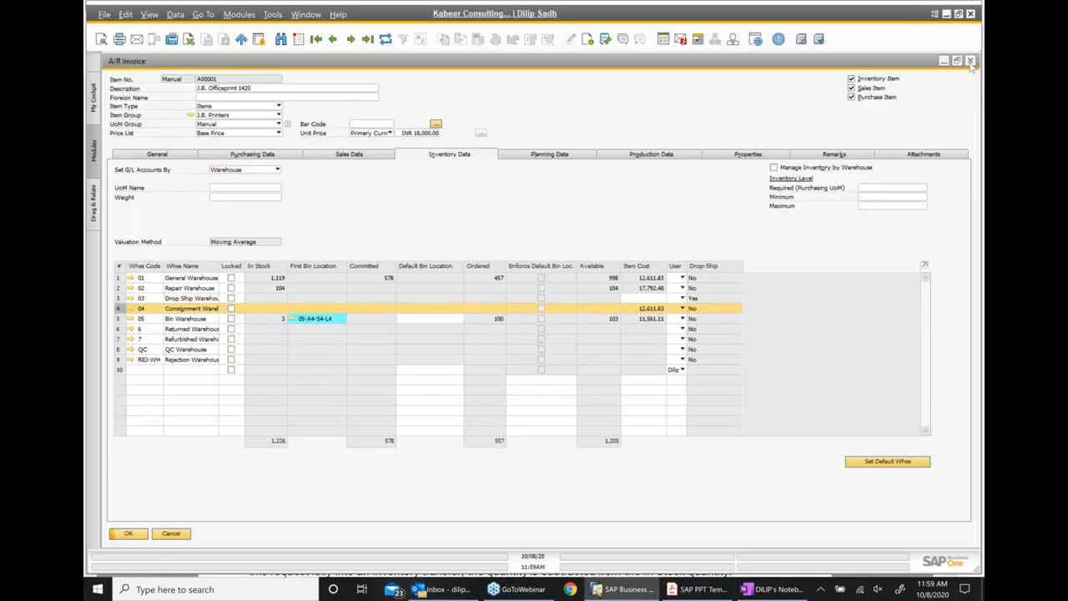
{"action": "left_click", "coordinate": [970, 61]}
{"action": "left_click", "coordinate": [970, 61]}
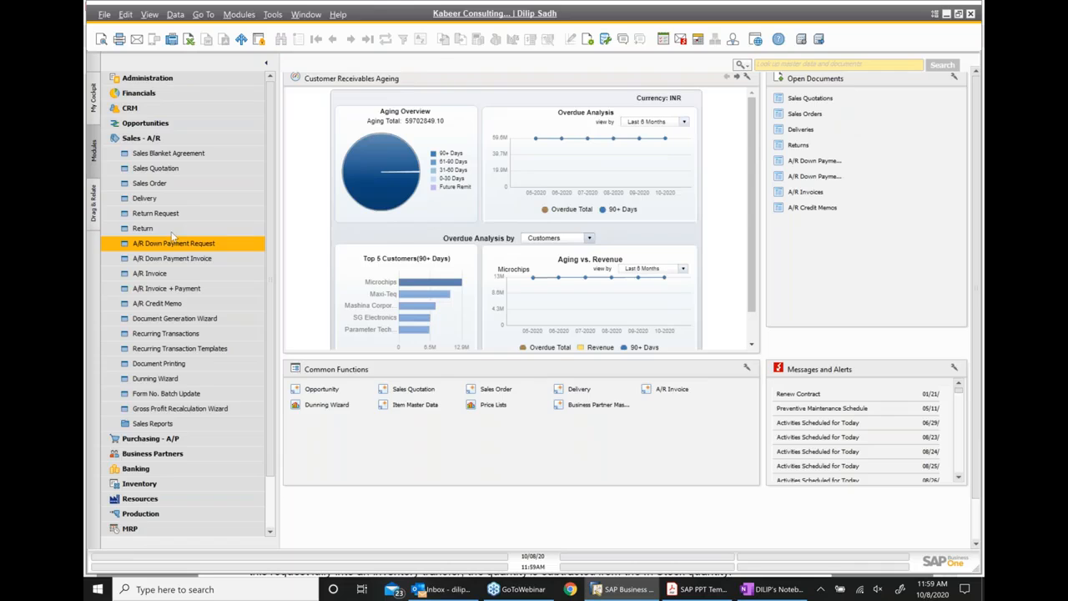
{"action": "left_click", "coordinate": [142, 139]}
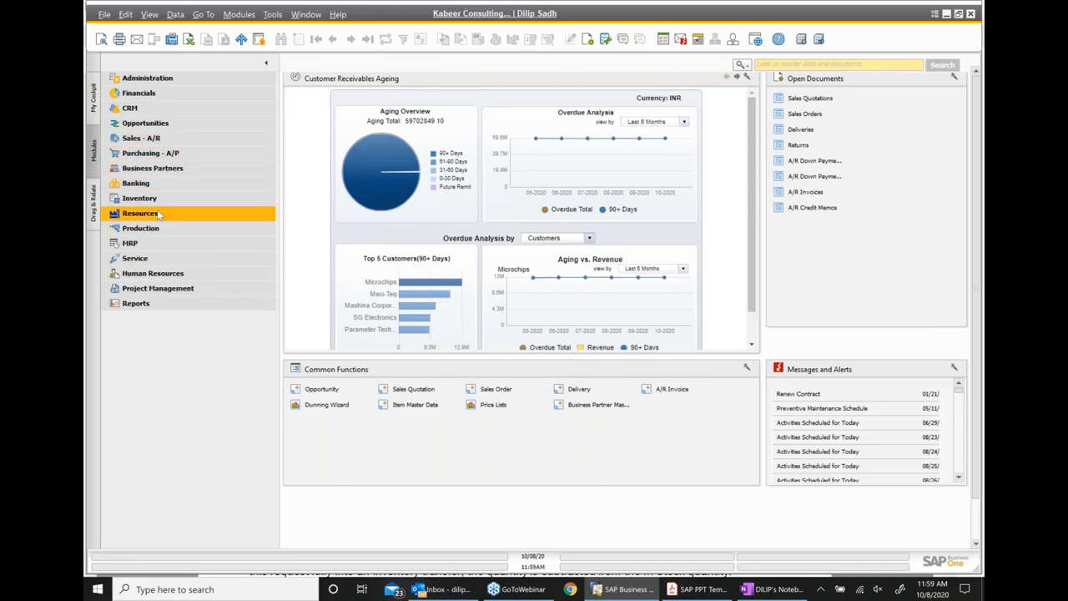
{"action": "left_click", "coordinate": [150, 198]}
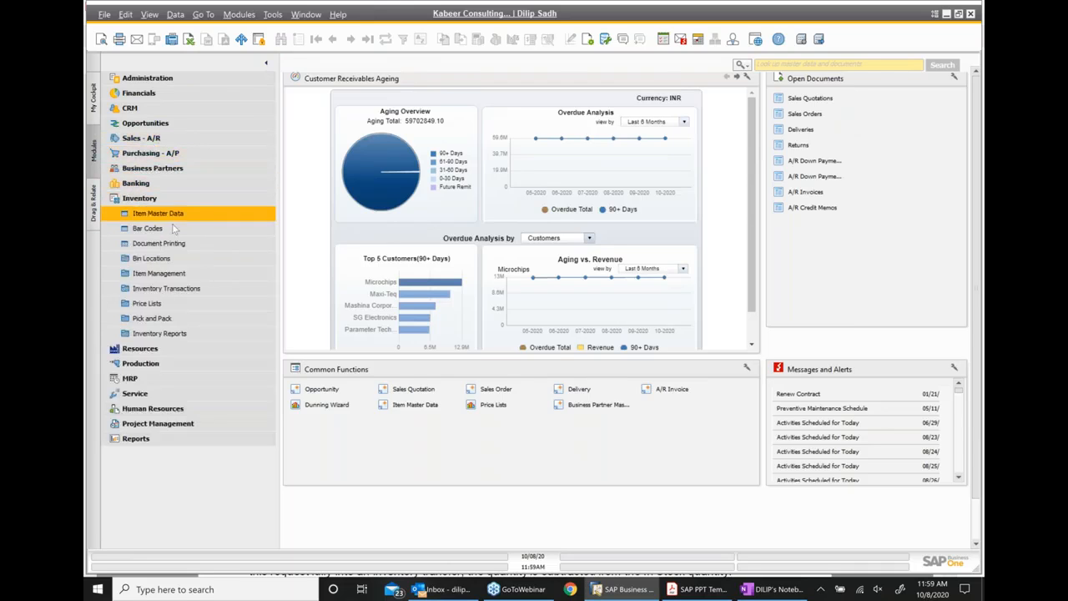
{"action": "left_click", "coordinate": [194, 289]}
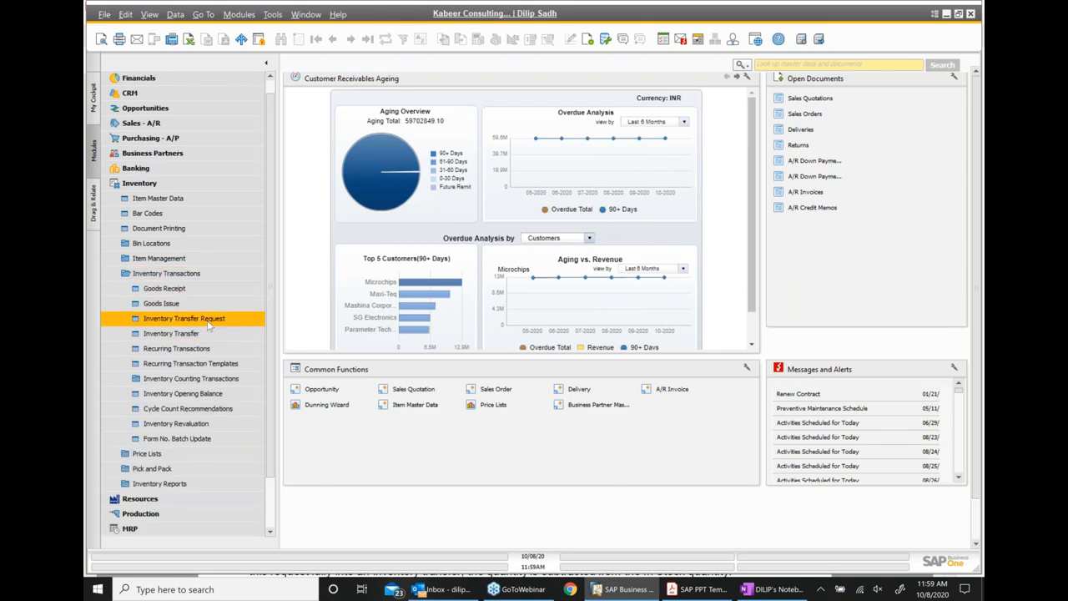
{"action": "left_click", "coordinate": [211, 321]}
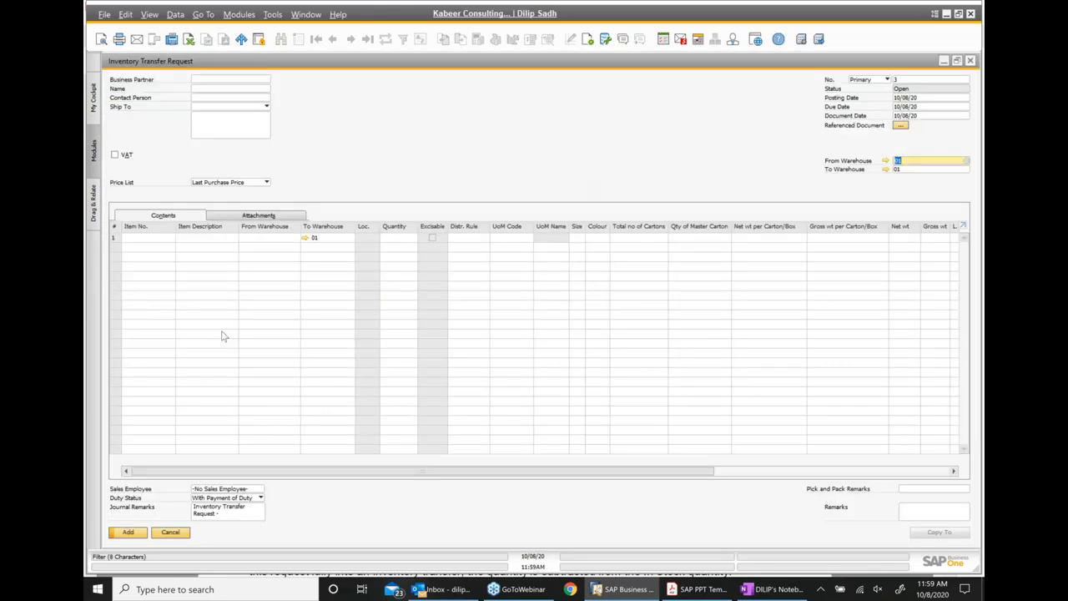
- Add item A00001, J.B. Officeprint 1420, to the first row of the inventory transfer request
{"action": "left_click", "coordinate": [151, 241]}
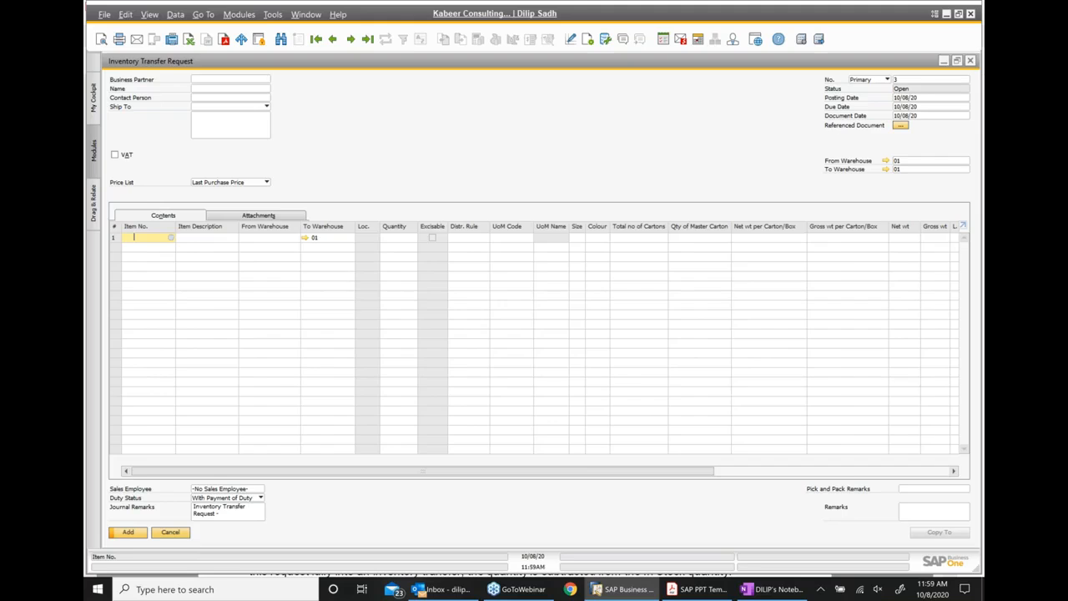
{"action": "key", "text": "Tab"}
{"action": "left_click", "coordinate": [238, 266]}
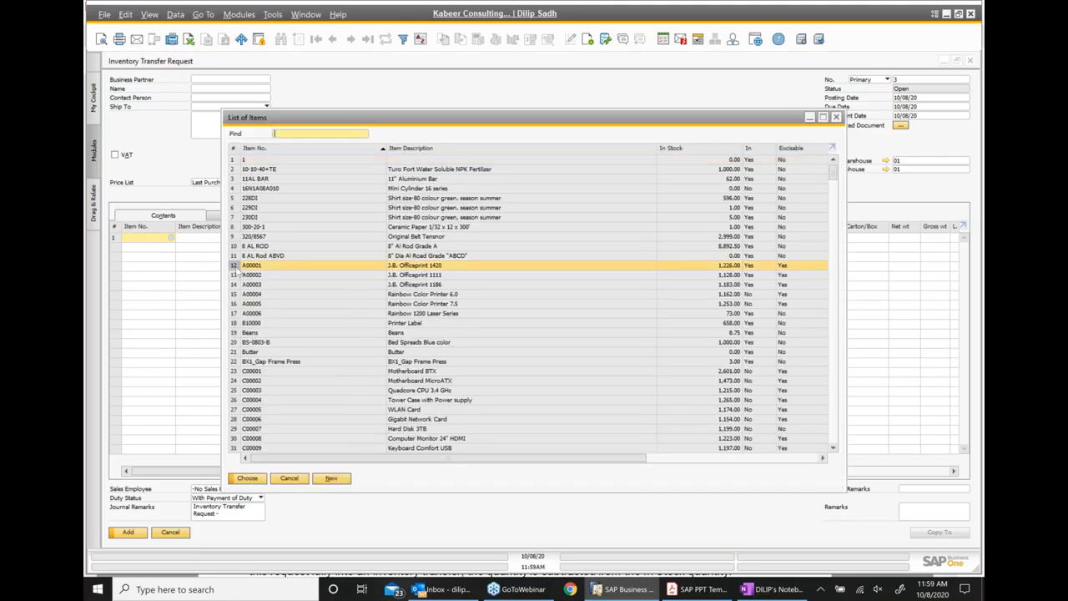
{"action": "double_click", "coordinate": [238, 267]}
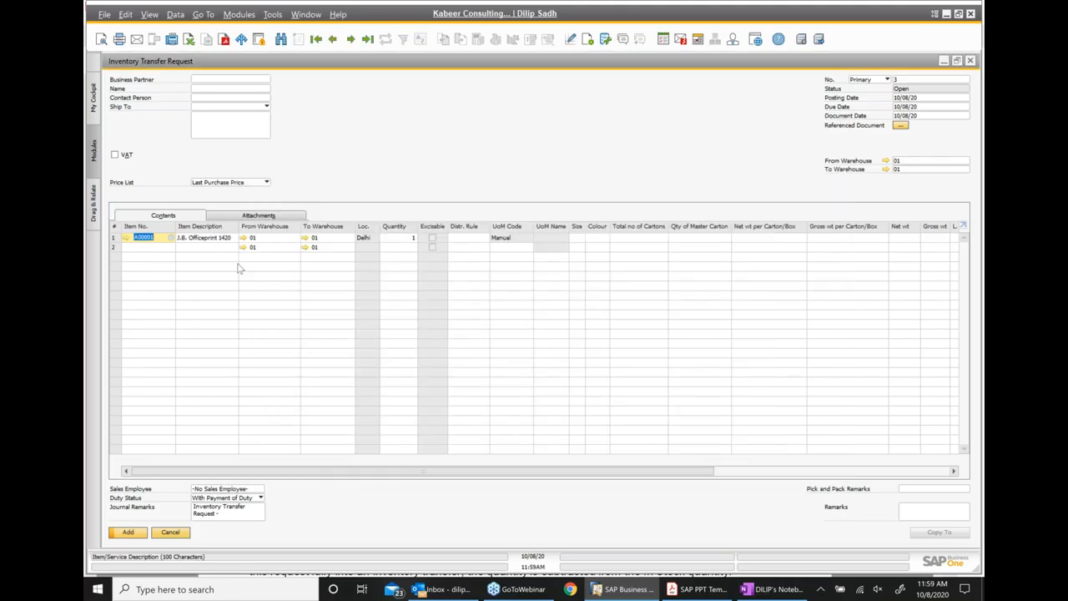
- Set the request's To Warehouse to 02, Repair Warehouse, update the existing lines with it, and add the inventory transfer request
{"action": "left_click", "coordinate": [922, 169]}
{"action": "key", "text": "BackSpace"}
{"action": "key", "text": "Tab"}
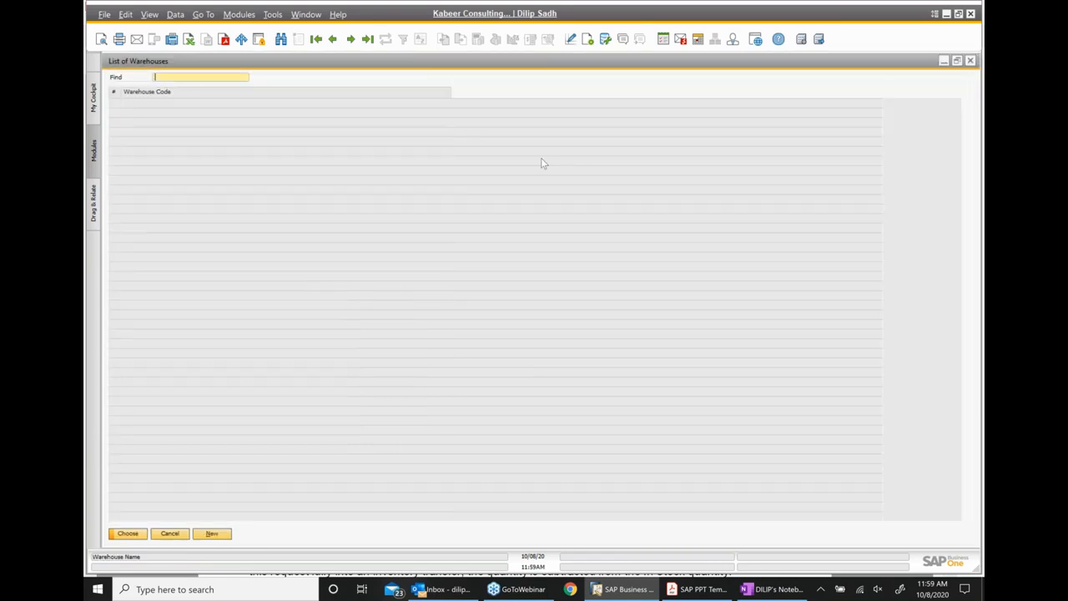
{"action": "double_click", "coordinate": [501, 112]}
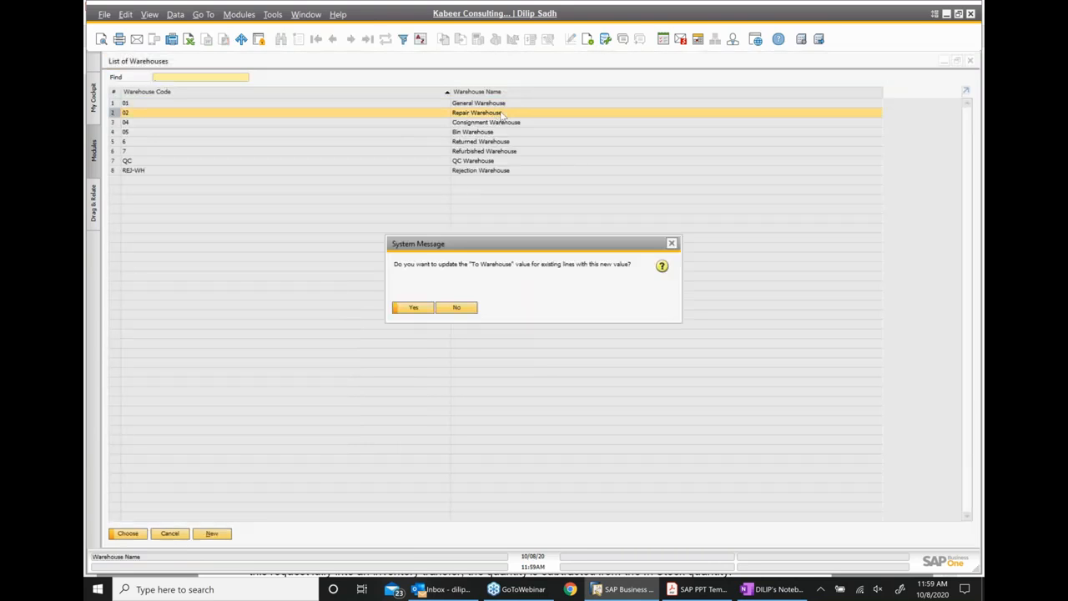
{"action": "left_click", "coordinate": [414, 308]}
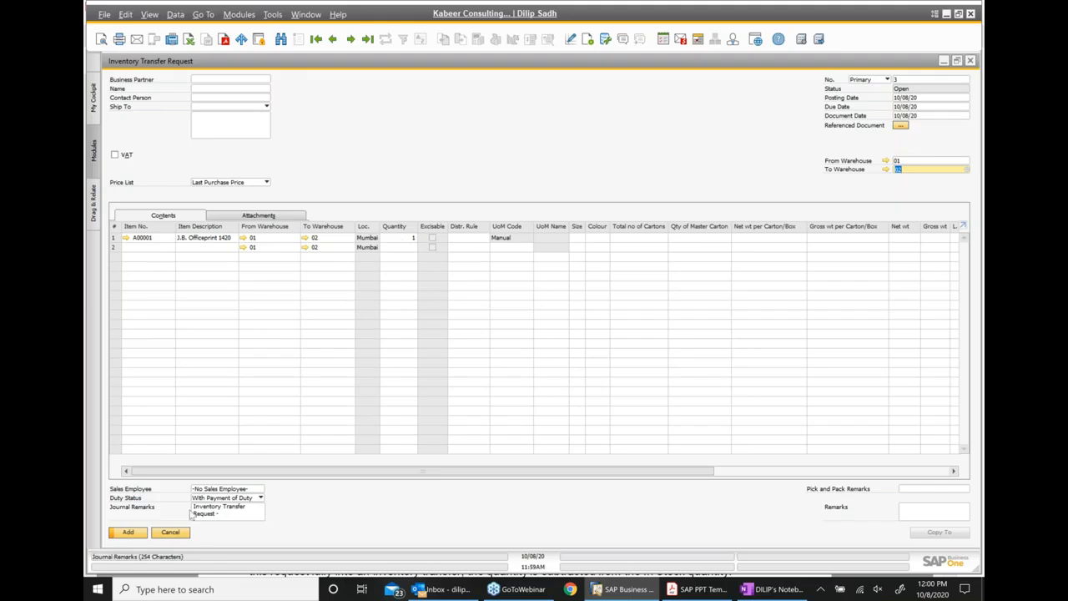
{"action": "left_click", "coordinate": [130, 532]}
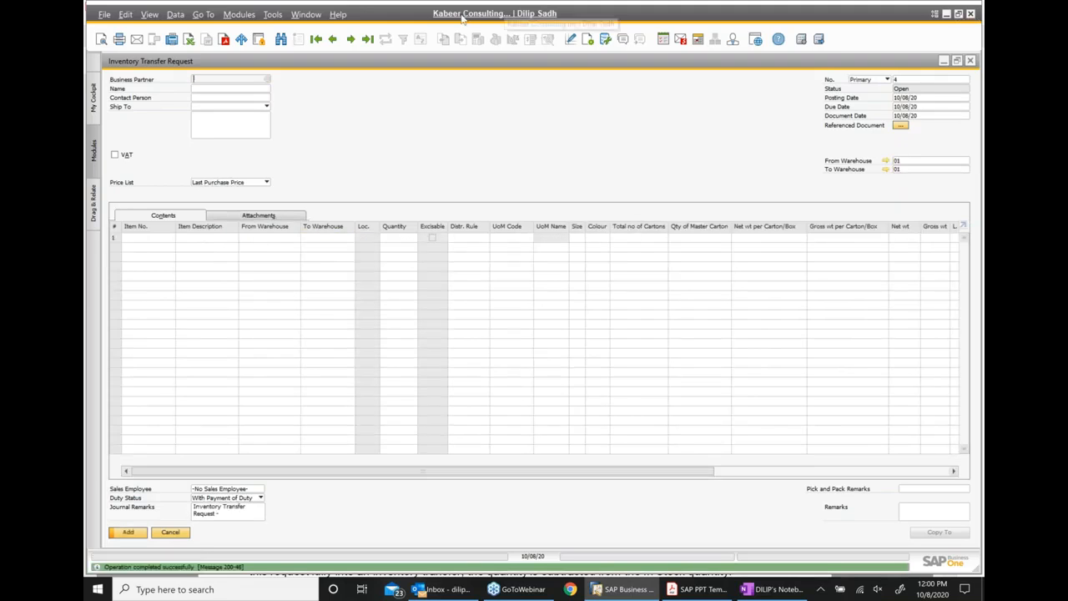
- Go back to the inventory transfer request just added and copy it to an Inventory Transfer
{"action": "left_click", "coordinate": [332, 39]}
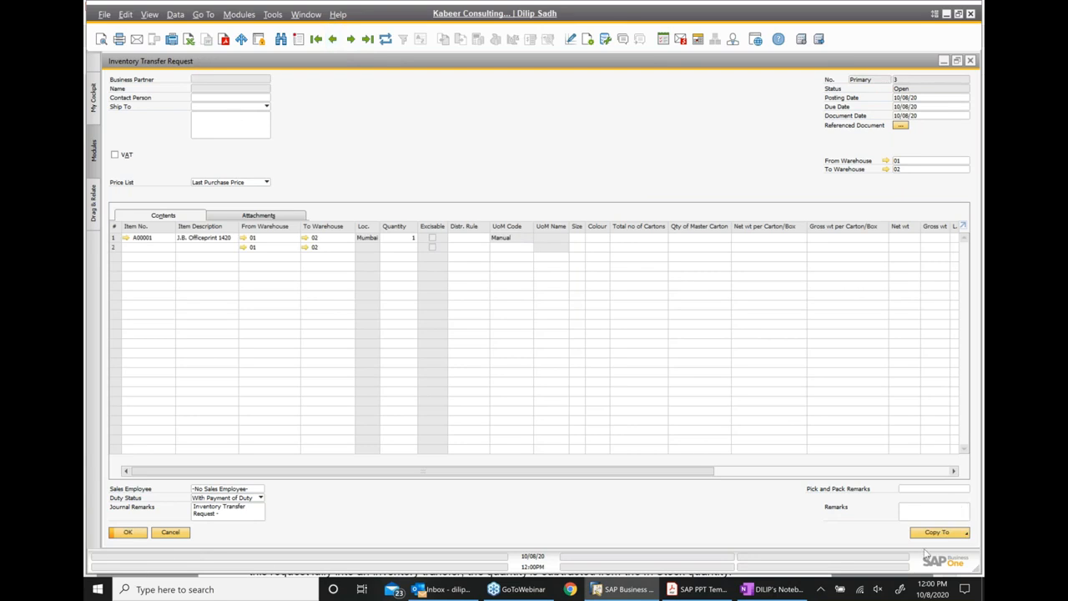
{"action": "left_click", "coordinate": [929, 532]}
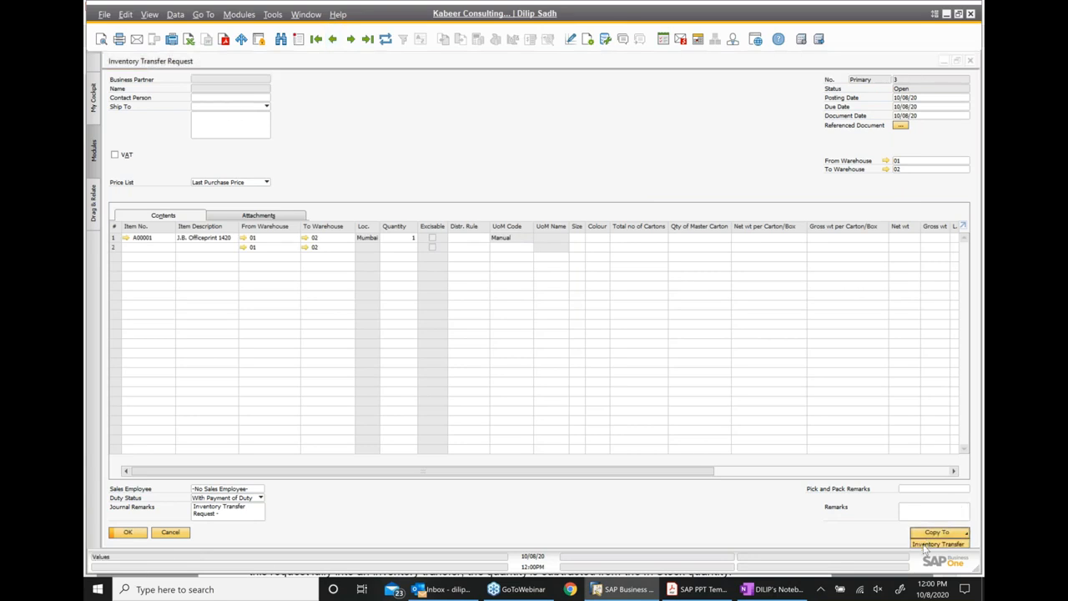
{"action": "left_click", "coordinate": [927, 544]}
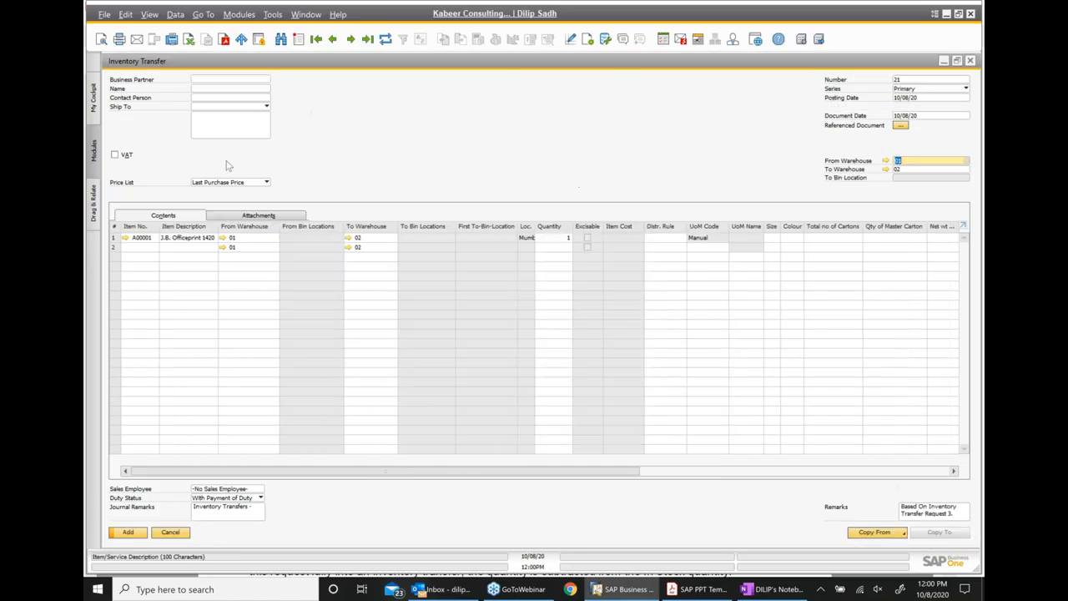
- Add the inventory transfer from warehouse 01 to 02, accepting the system confirmations
{"action": "left_click", "coordinate": [129, 532]}
{"action": "left_click", "coordinate": [414, 307]}
{"action": "left_click", "coordinate": [413, 308]}
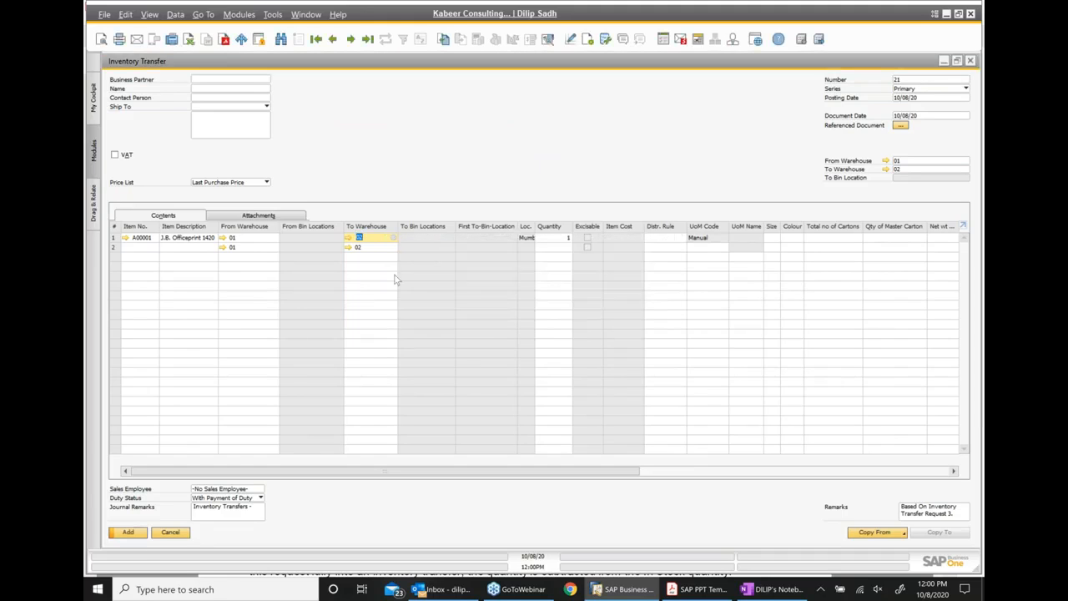
{"action": "left_click", "coordinate": [140, 532]}
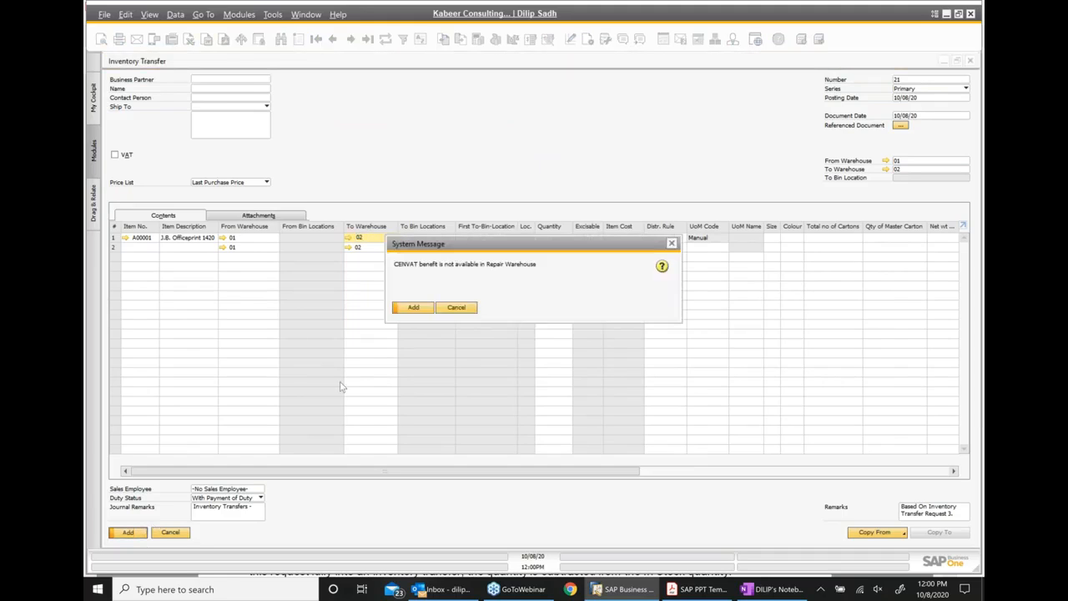
{"action": "left_click", "coordinate": [413, 308]}
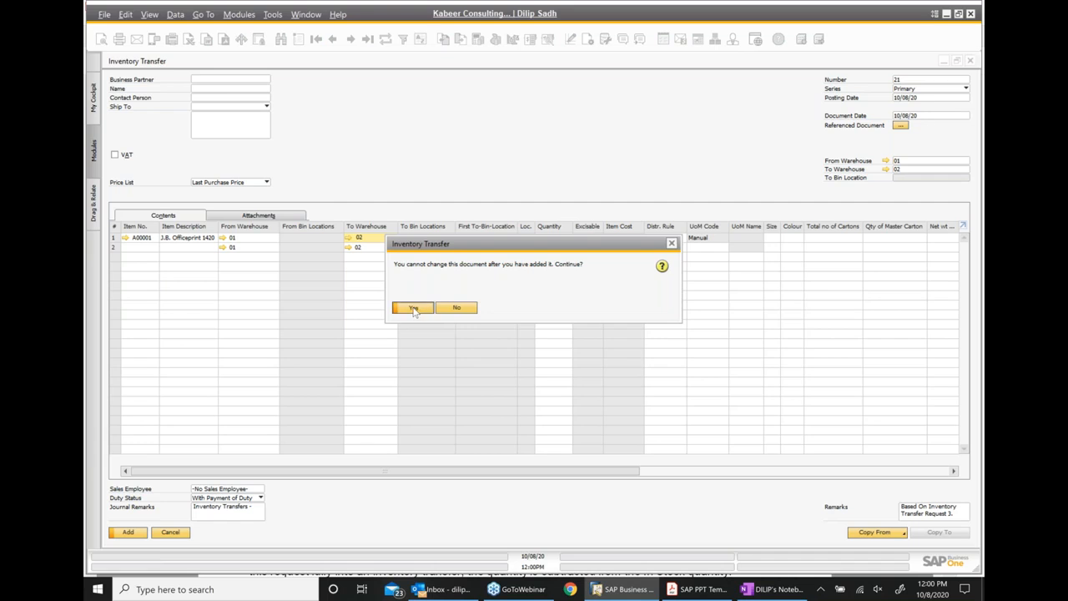
{"action": "left_click", "coordinate": [412, 307]}
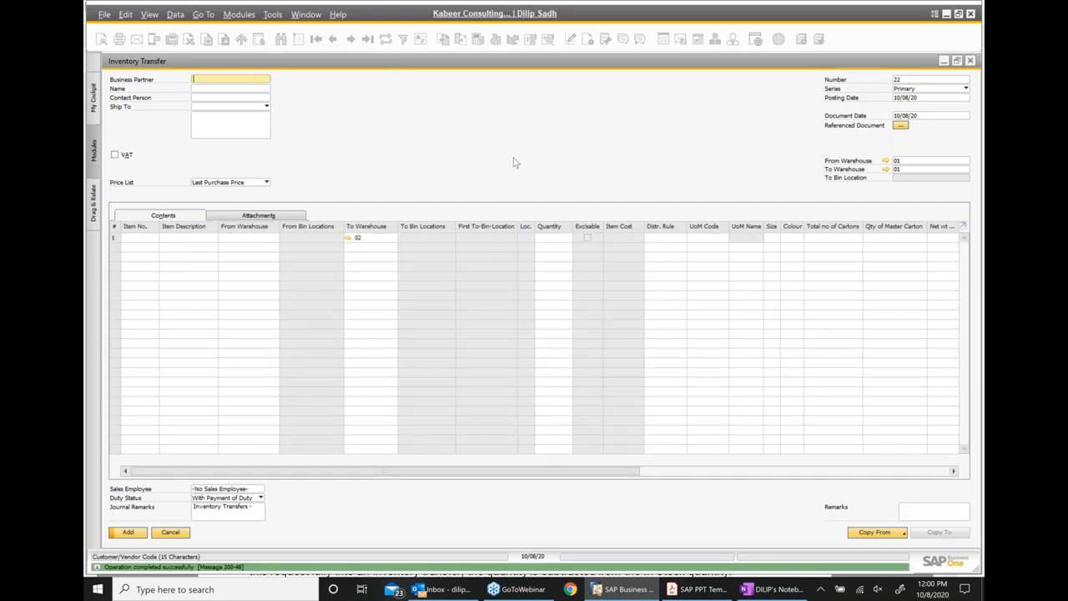
- Go back to the inventory transfer just added and open its Relationship Map
{"action": "right_click", "coordinate": [515, 152]}
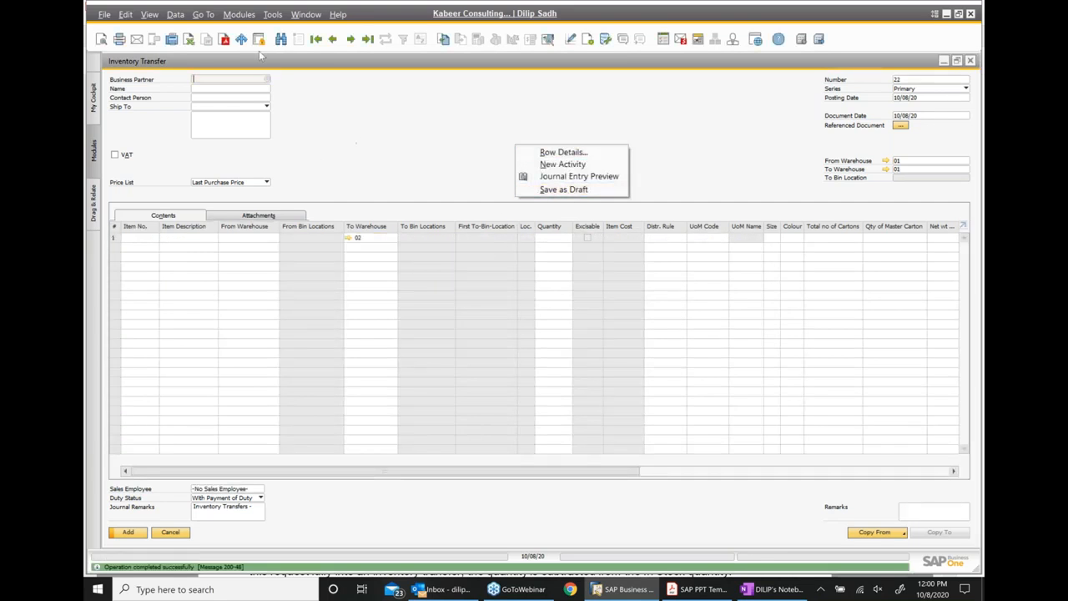
{"action": "left_click", "coordinate": [334, 40]}
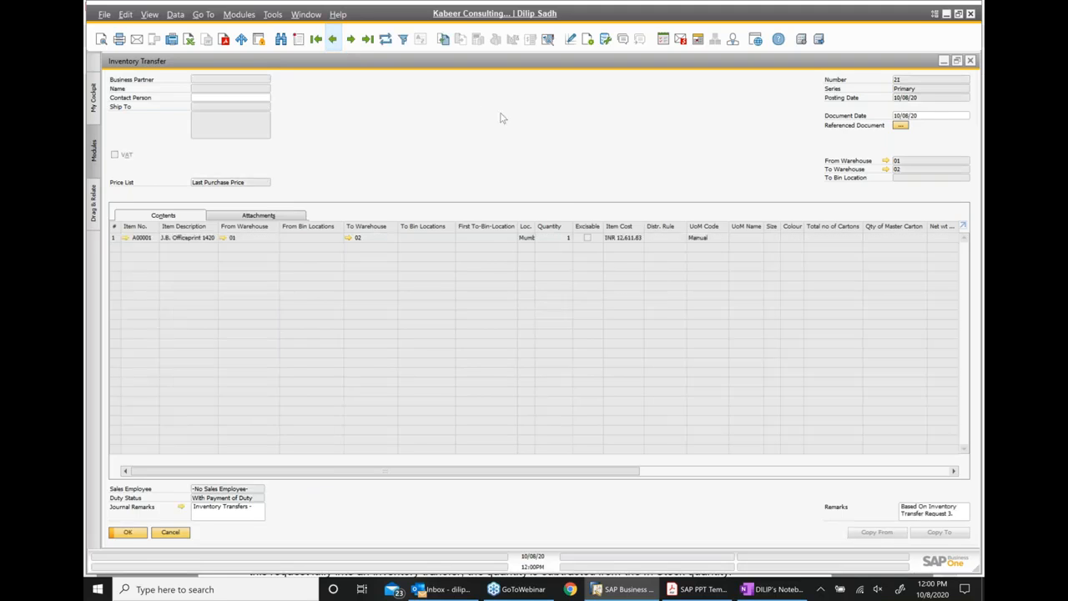
{"action": "right_click", "coordinate": [501, 114]}
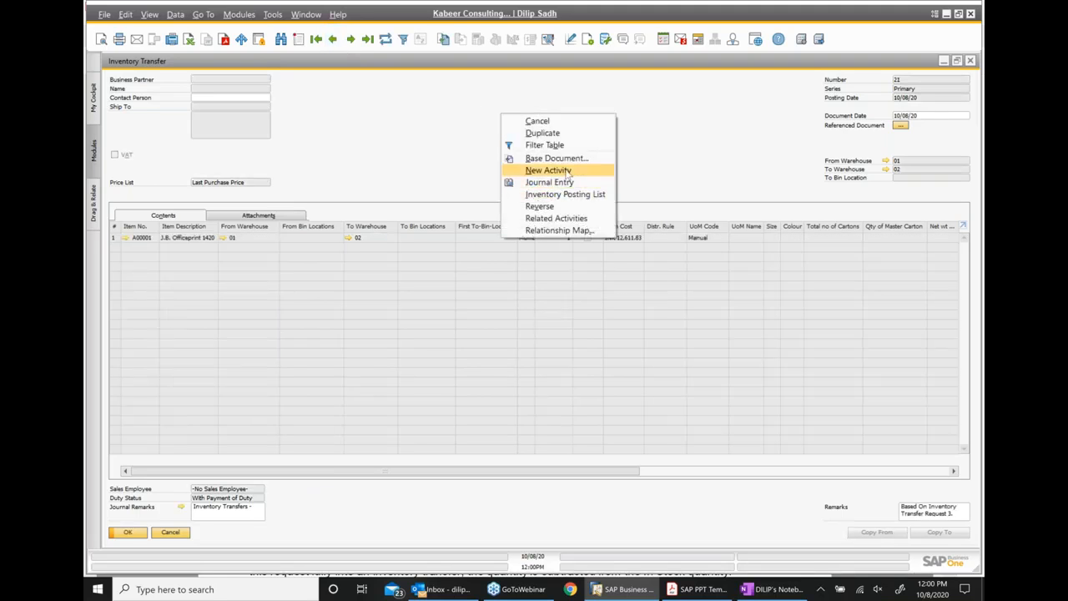
{"action": "left_click", "coordinate": [558, 230]}
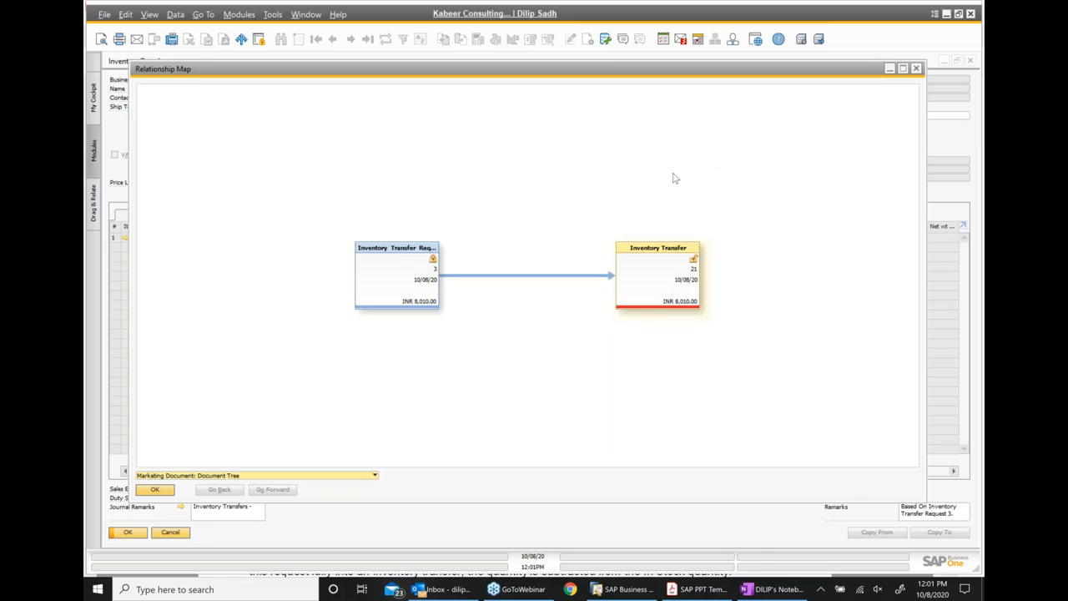
- Switch to the OneNote class notes and add the line "SAMACHAR SMAPT HUYE!" below the customer consignment process notes
{"action": "left_click", "coordinate": [768, 590]}
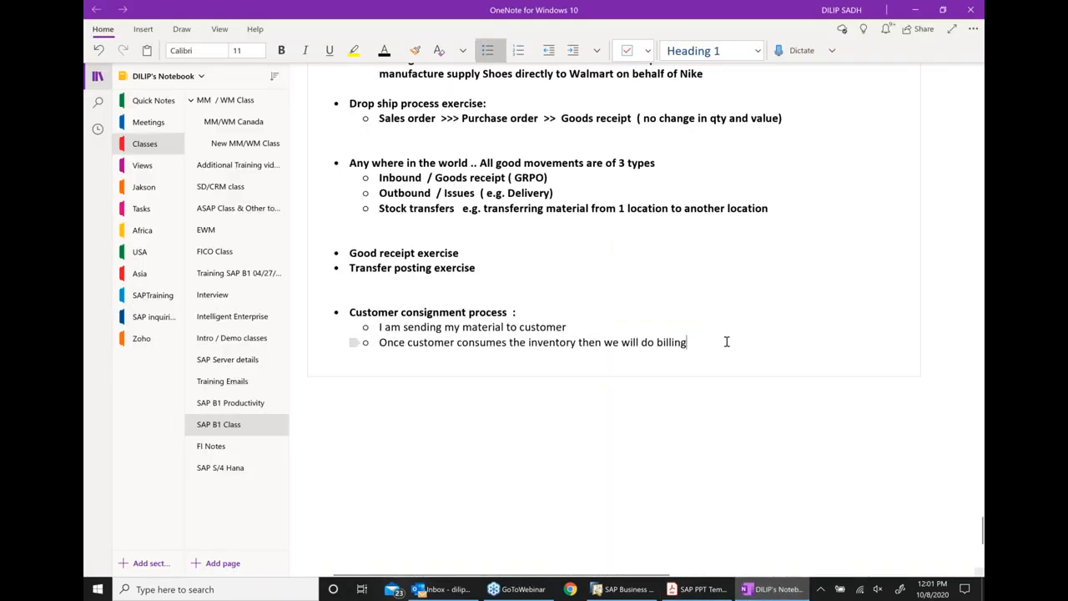
{"action": "key", "text": "Return"}
{"action": "key", "text": "Return"}
{"action": "key", "text": "Return"}
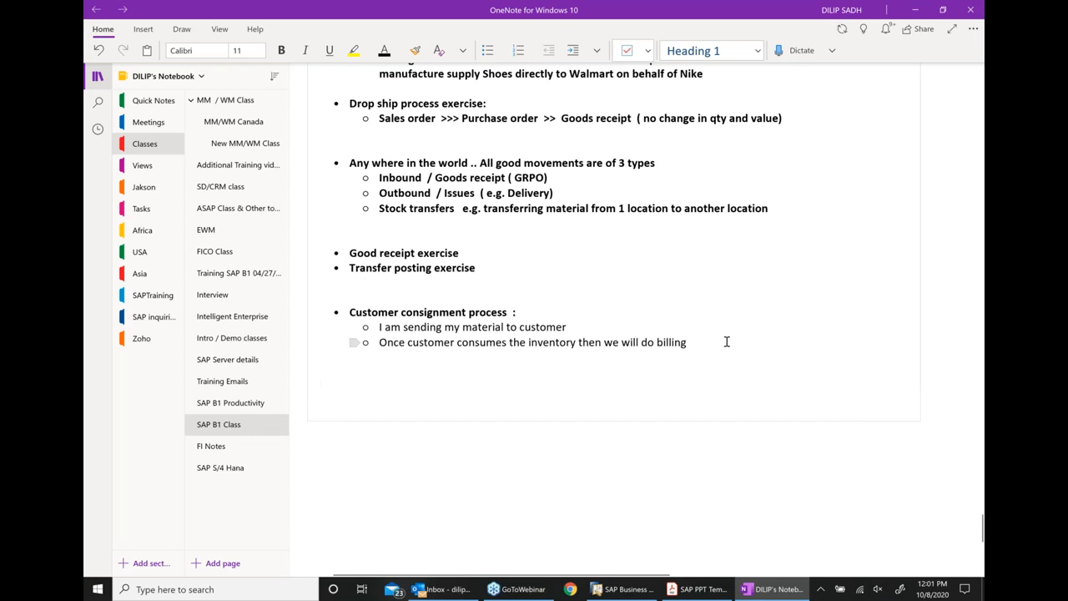
{"action": "type", "text": "SAMACHAR"}
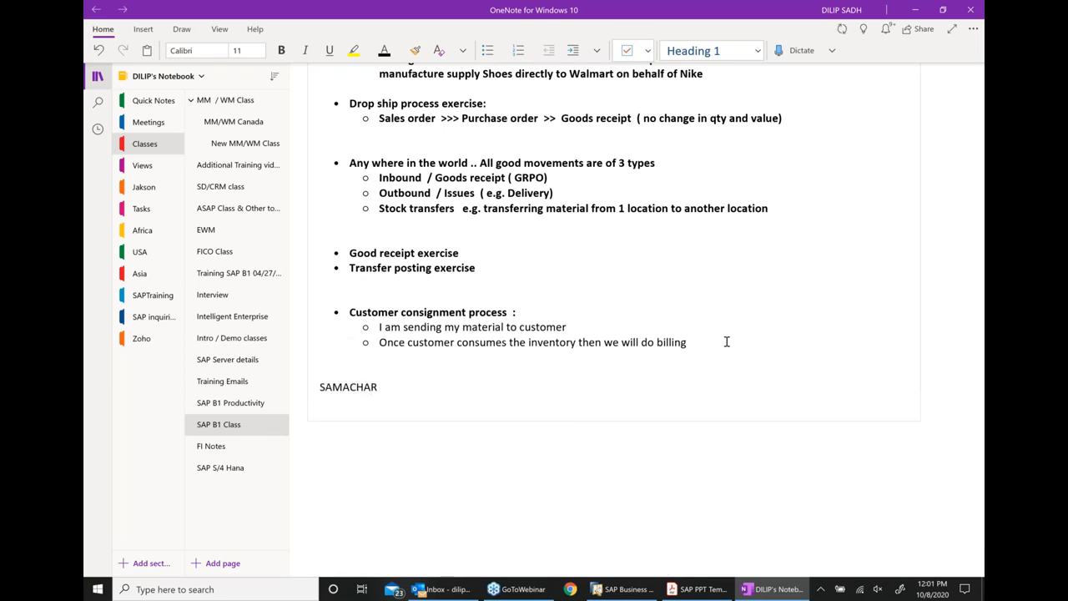
{"action": "type", "text": " SMAPT HUYE!"}
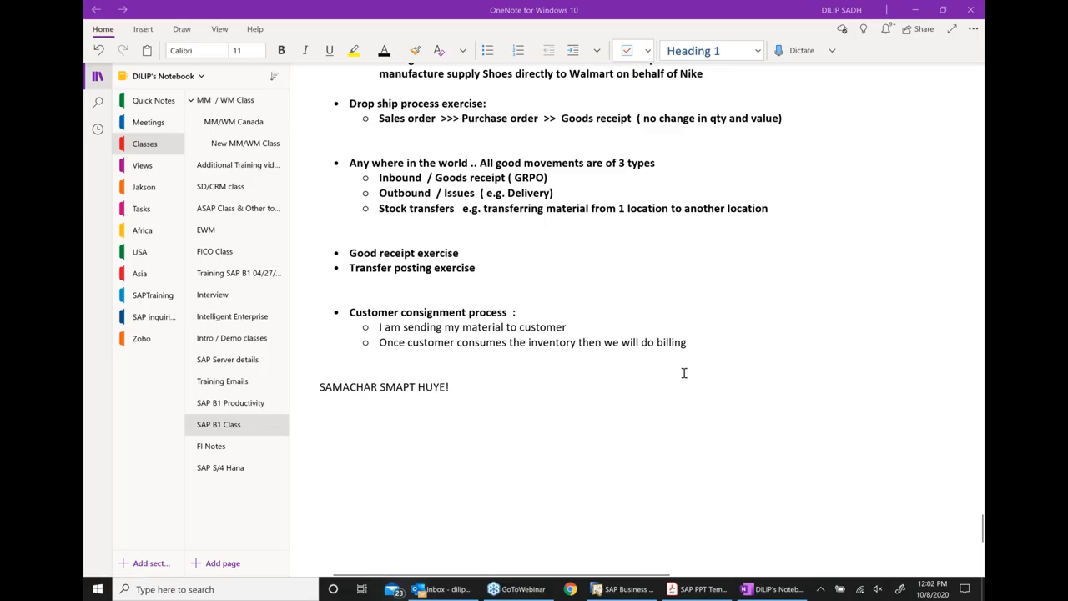
- Add the closing line "Talk to you all tomorrow thank you." at the end of the class notes
{"action": "scroll", "coordinate": [668, 415], "scroll_direction": "right", "scroll_amount": 2}
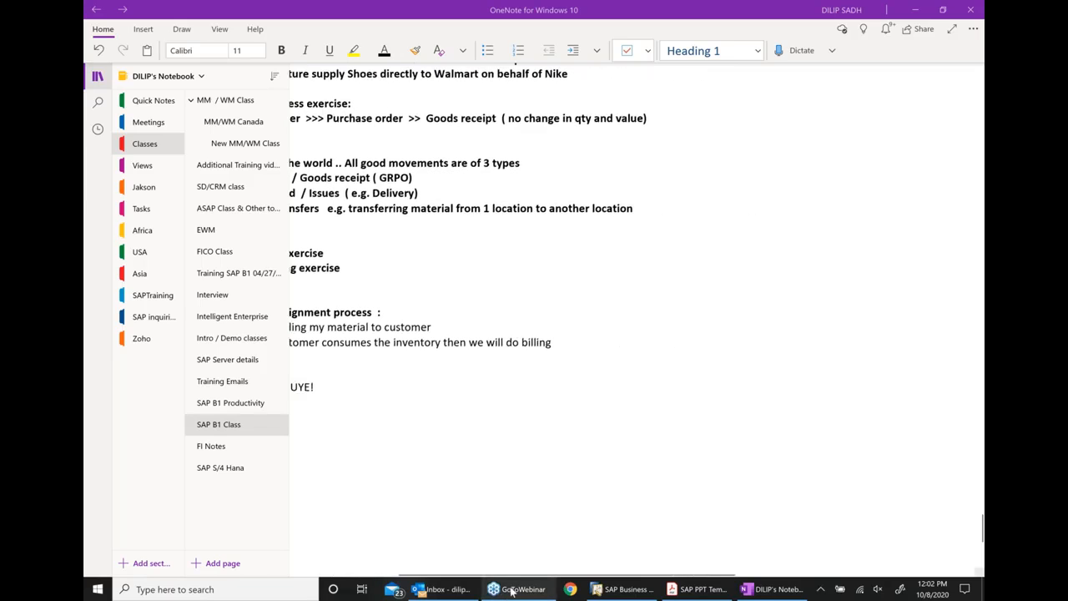
{"action": "scroll", "coordinate": [513, 576], "scroll_direction": "left", "scroll_amount": 3}
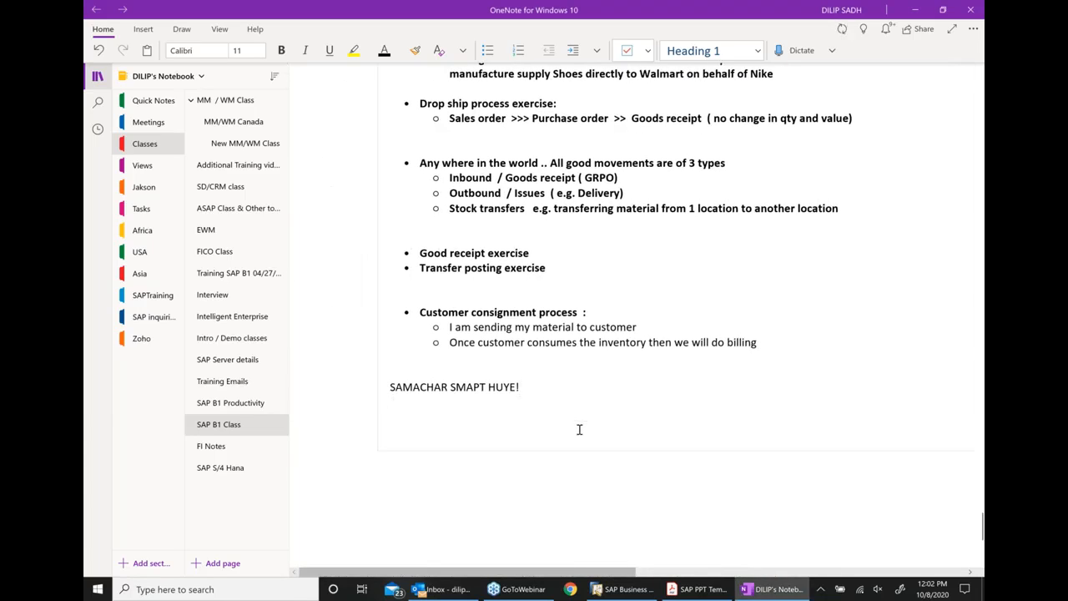
{"action": "key", "text": "Return"}
{"action": "type", "text": "Talk to y"}
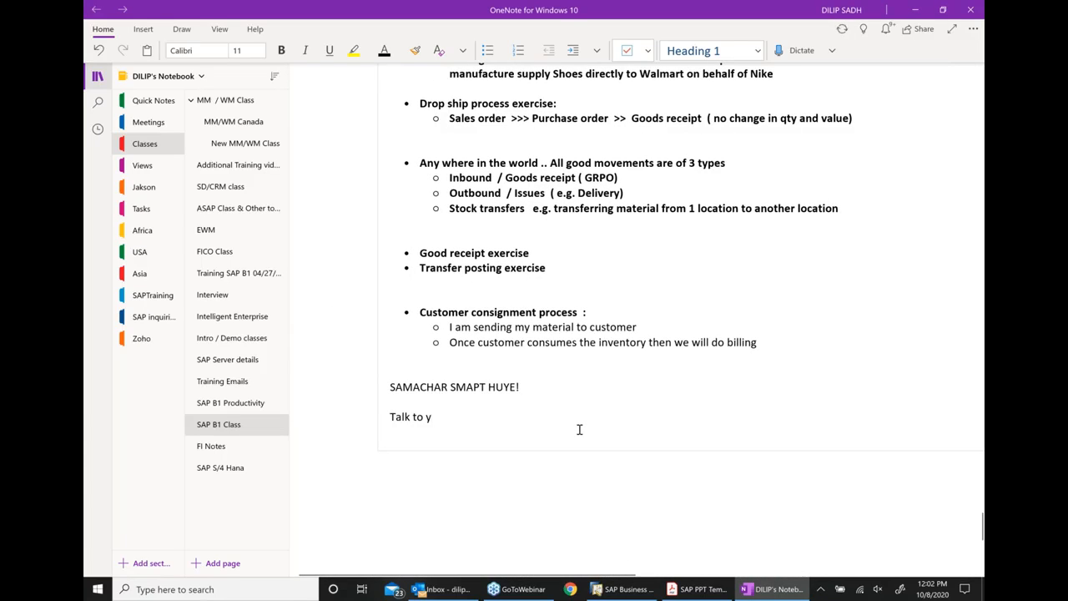
{"action": "type", "text": "ou"}
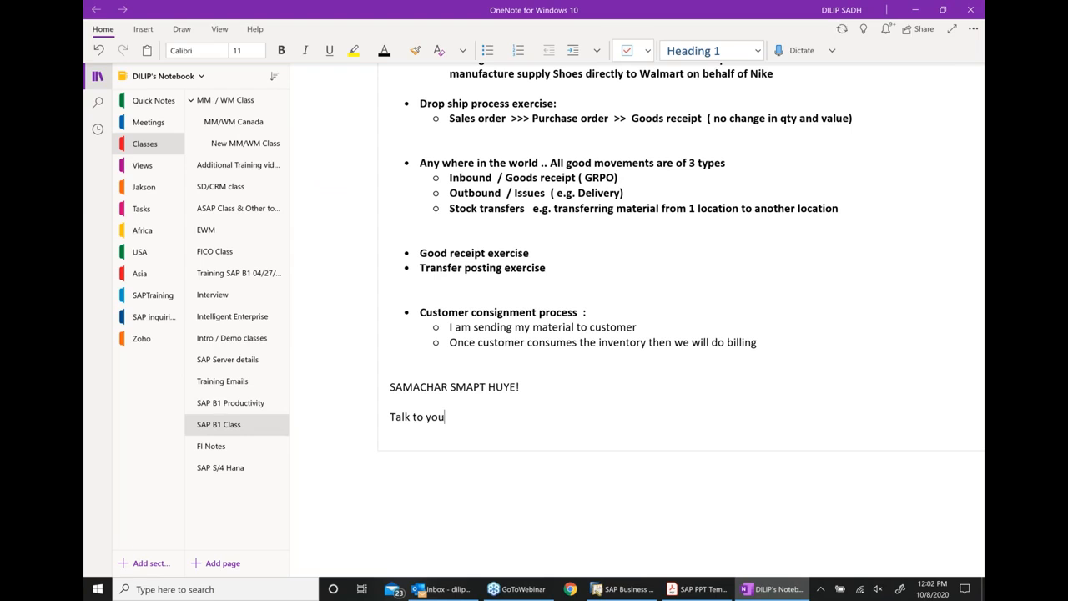
{"action": "type", "text": " alll to"}
{"action": "key", "text": "BackSpace"}
{"action": "key", "text": "BackSpace"}
{"action": "key", "text": "BackSpace"}
{"action": "key", "text": "BackSpace"}
{"action": "type", "text": "tomorrow thank you."}
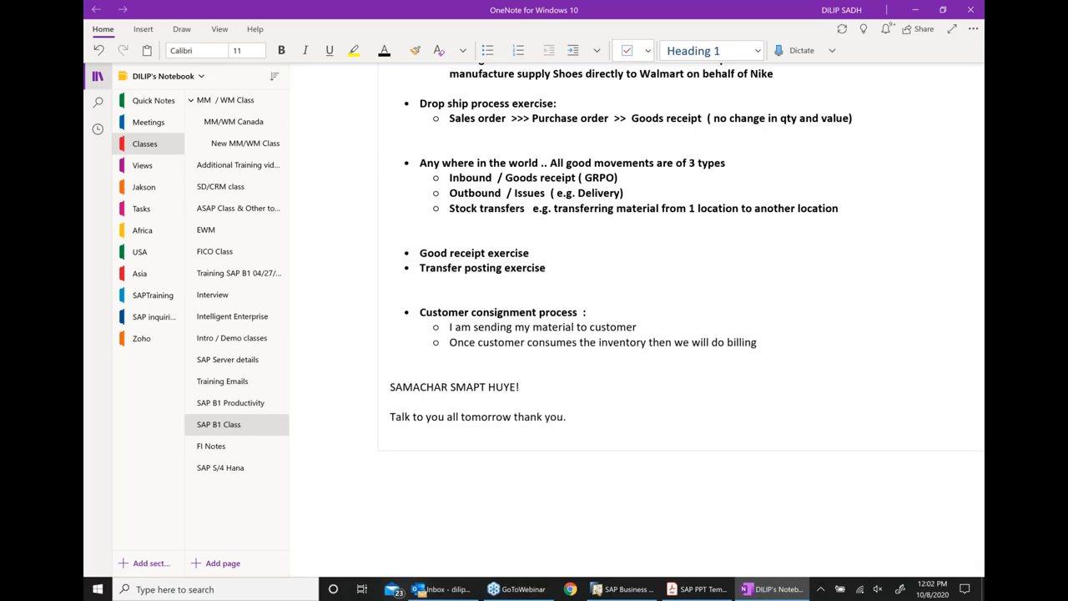
- Minimize OneNote and close the relationship map, inventory transfer and transfer request windows in SAP Business One
{"action": "left_click", "coordinate": [914, 10]}
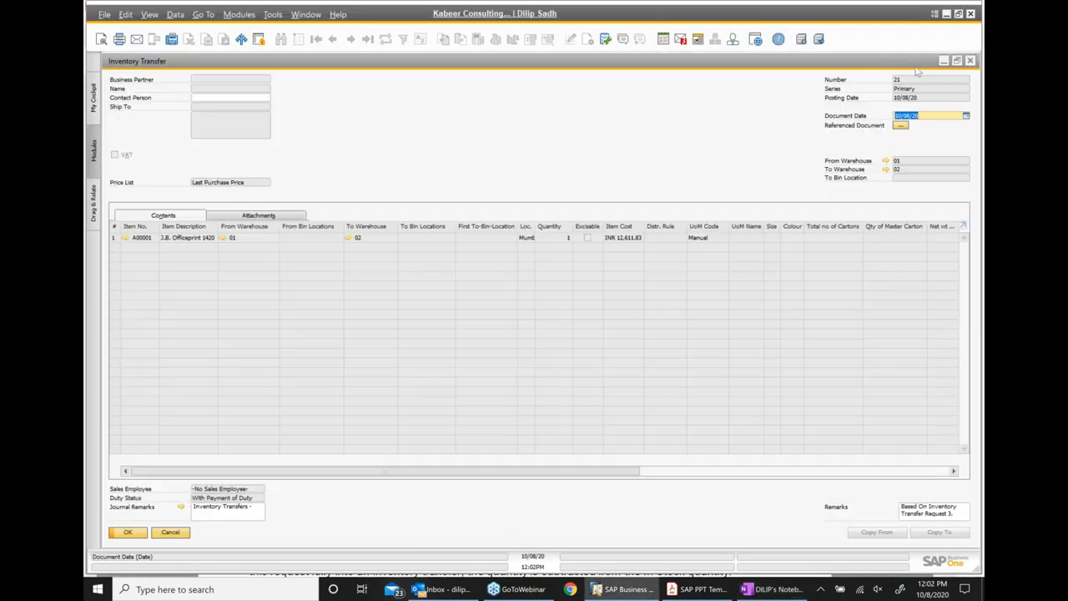
{"action": "left_click", "coordinate": [917, 69]}
{"action": "left_click", "coordinate": [970, 60]}
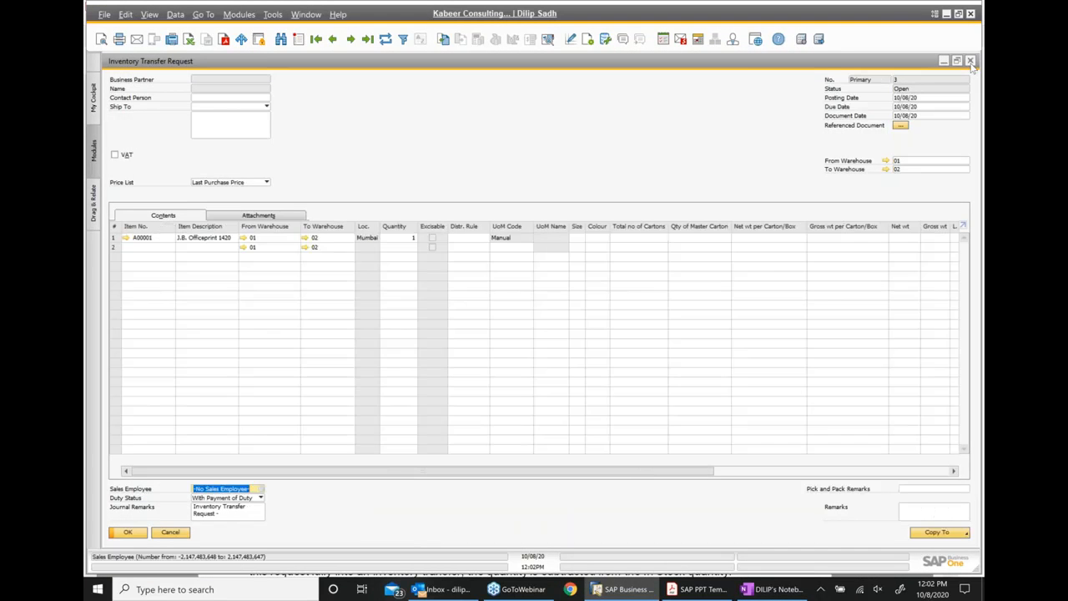
{"action": "left_click", "coordinate": [970, 61]}
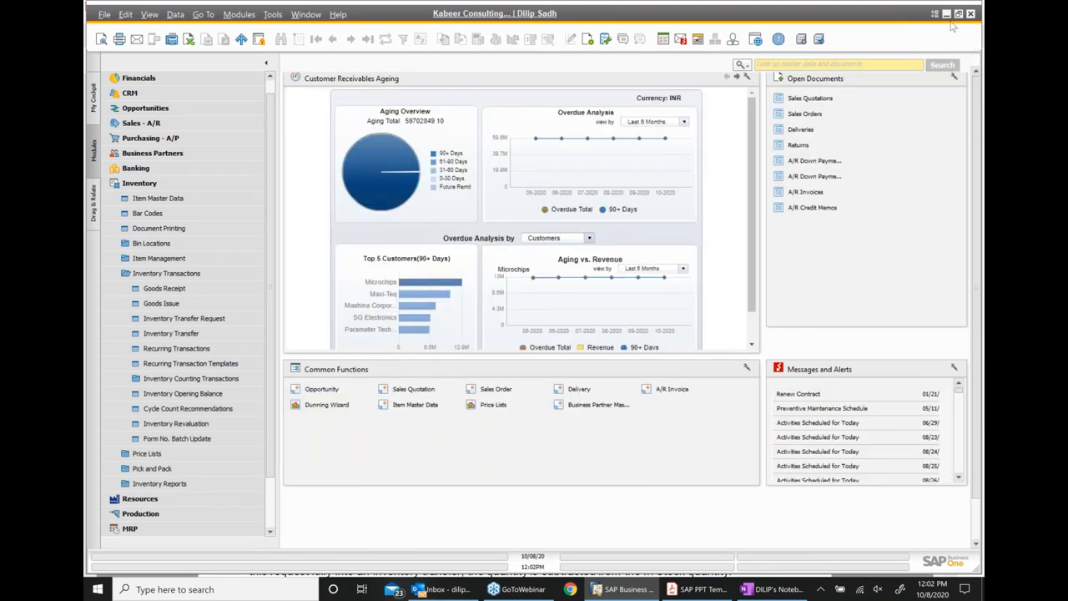
- Minimize SAP Business One and the course PDF in Acrobat Reader, and close the OneNote notebook
{"action": "left_click", "coordinate": [947, 14]}
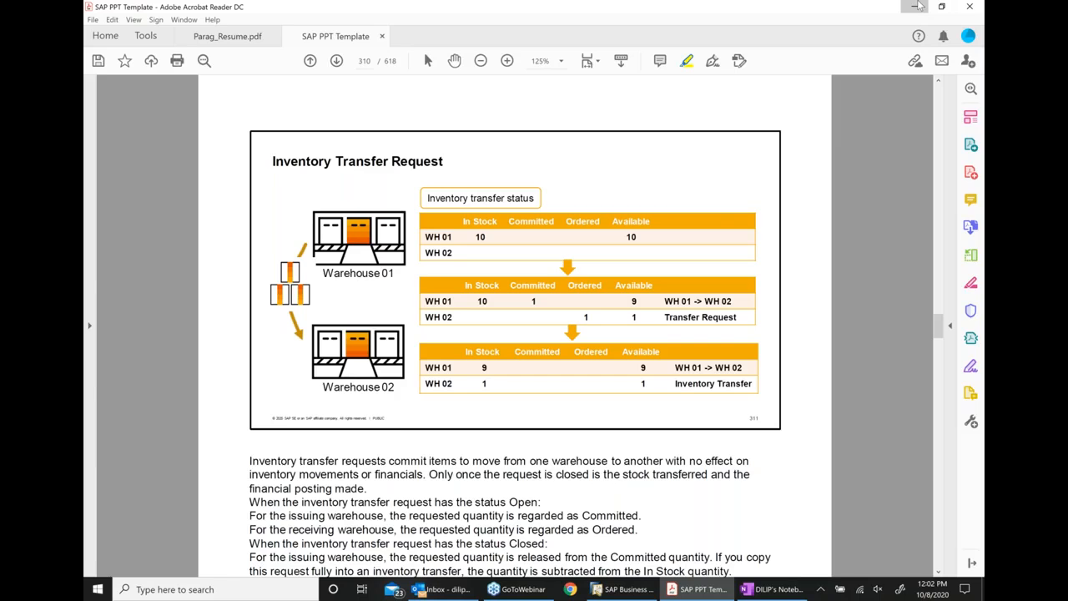
{"action": "left_click", "coordinate": [918, 6]}
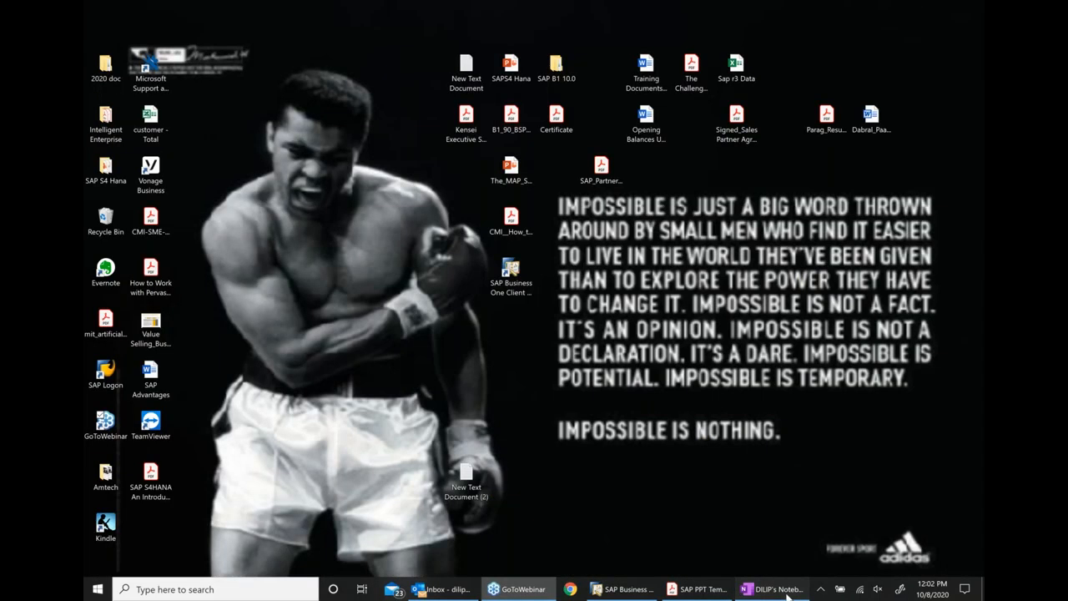
{"action": "left_click", "coordinate": [788, 595]}
{"action": "left_click", "coordinate": [969, 7]}
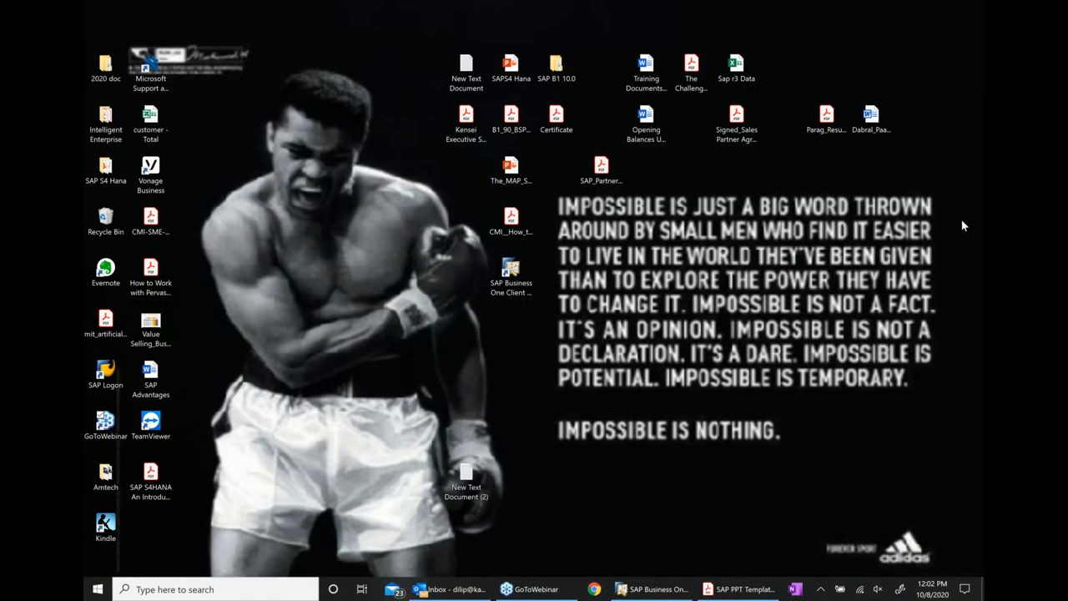